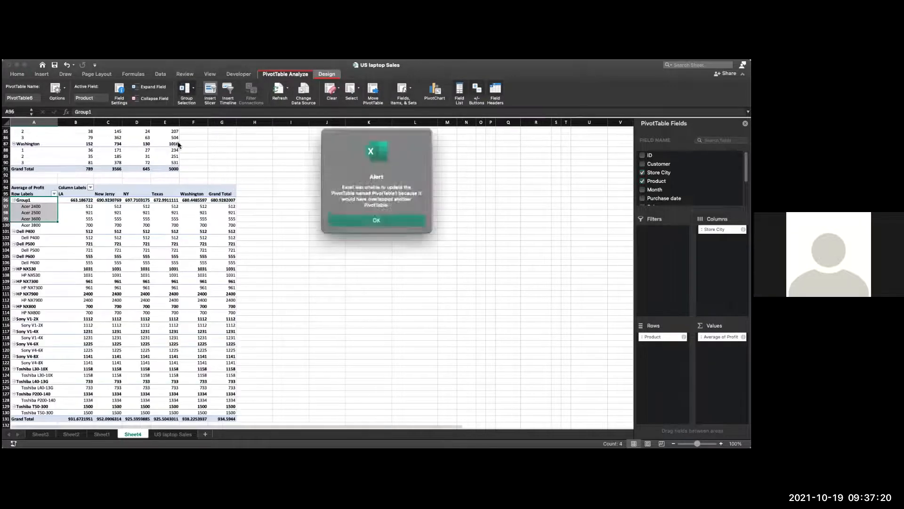
Dismiss the overlap alert and undo the grouping of the Acer products in the average profit pivot table
left_click(365, 225)
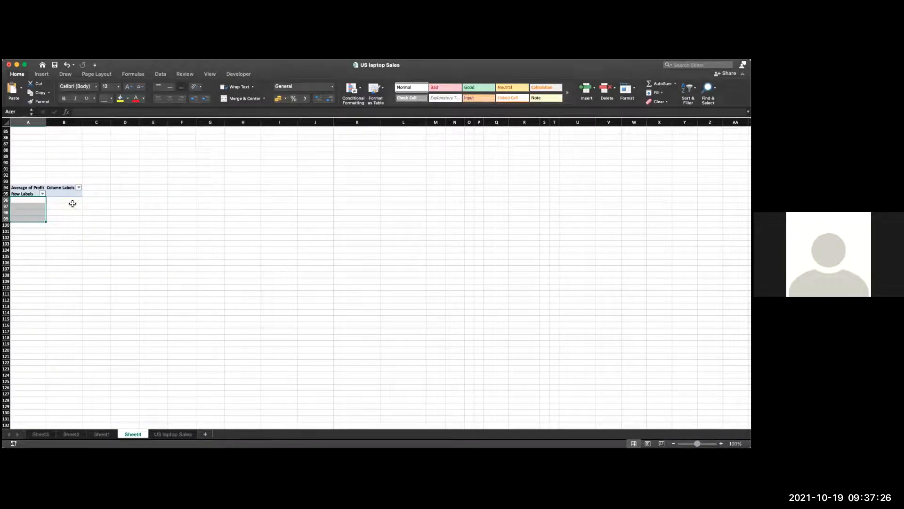
key("super+z")
key("super+y")
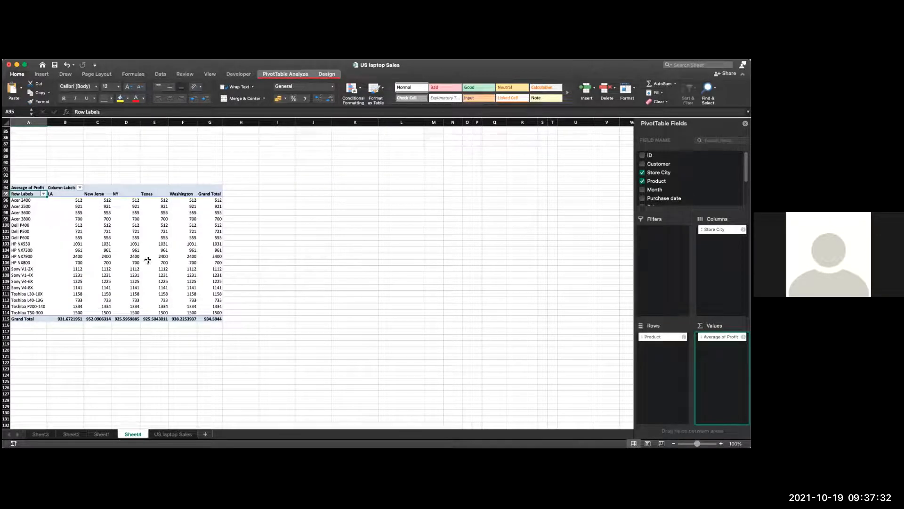
Try to group the Acer 2400, 2500, 3600 and 3800 rows of the average profit pivot table
left_click_drag(24, 200, 31, 219)
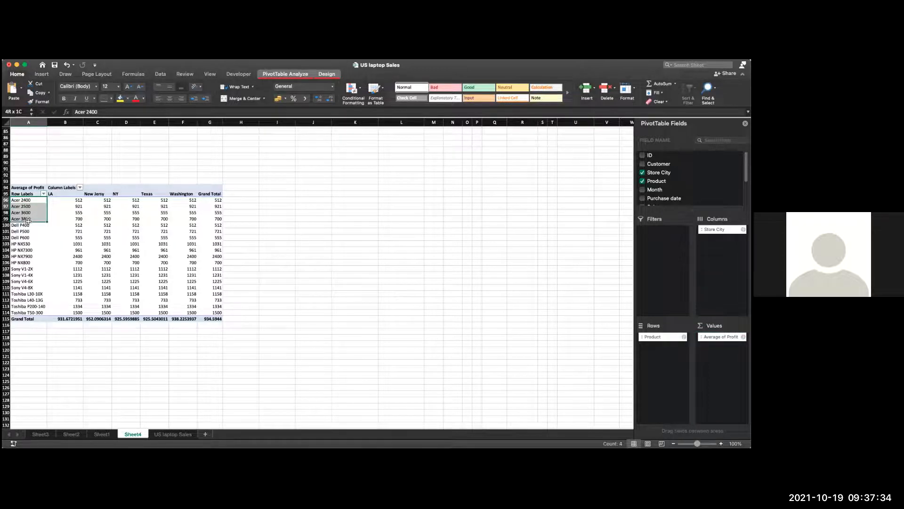
left_click(278, 74)
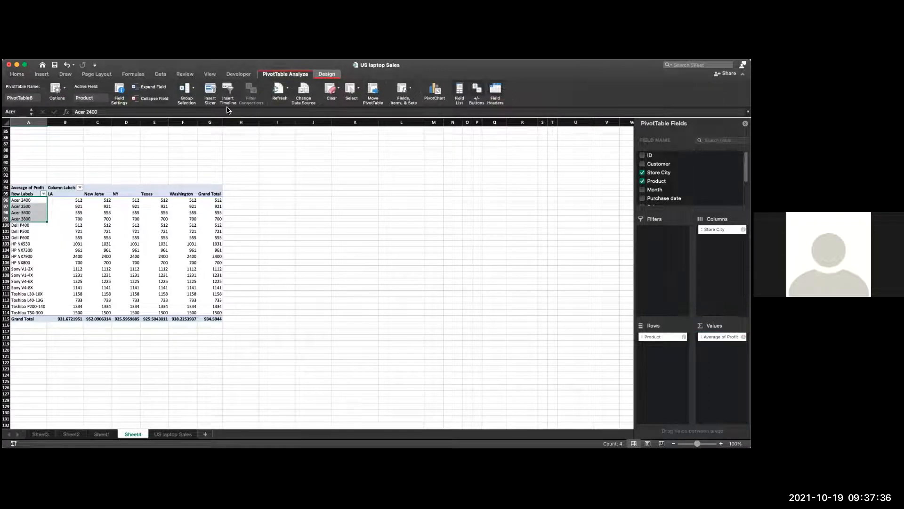
left_click(191, 93)
left_click(187, 94)
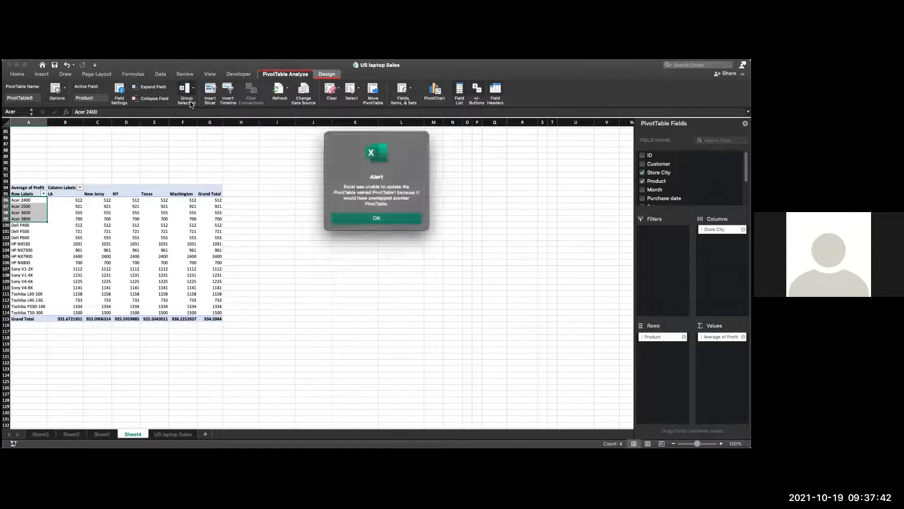
left_click(367, 217)
Move the average profit pivot table down so that it starts at cell A102
left_click_drag(15, 188, 218, 321)
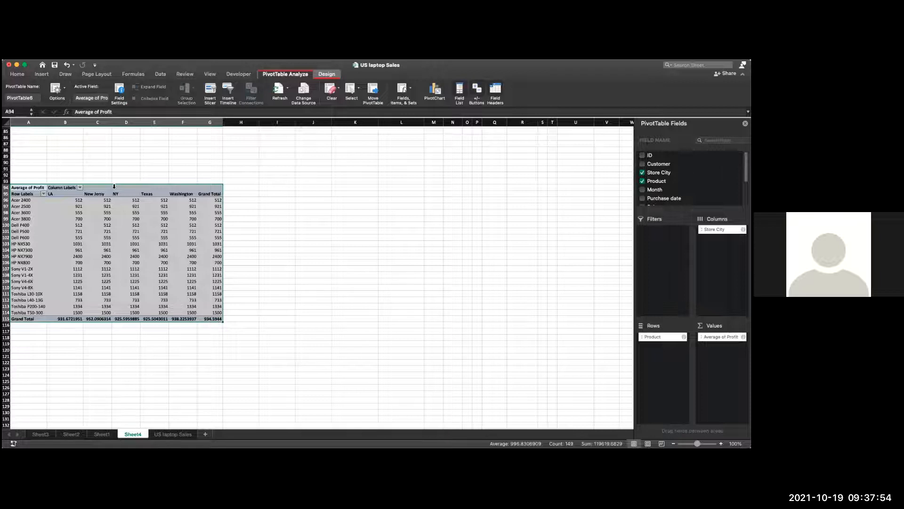
left_click_drag(114, 185, 113, 235)
left_click(110, 202)
Try to group the four Acer products in the pivot table starting at A102
left_click(19, 252)
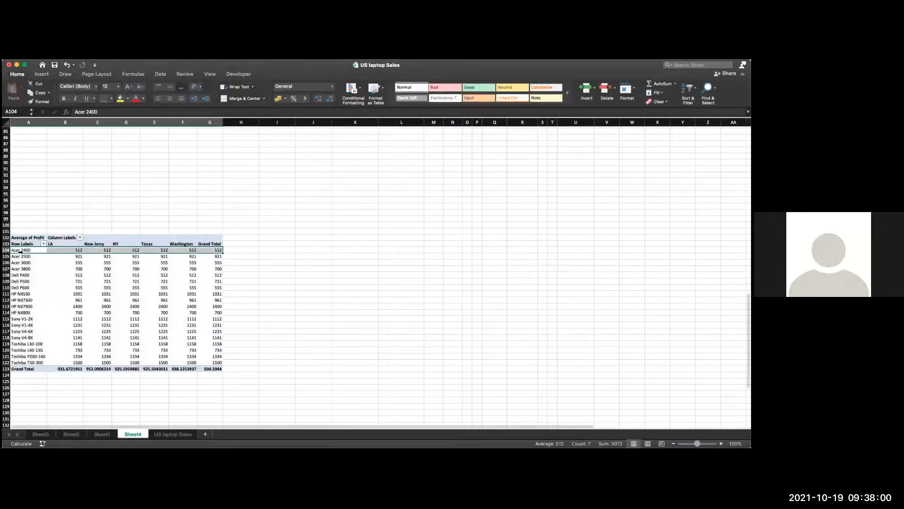
left_click_drag(27, 255, 27, 272)
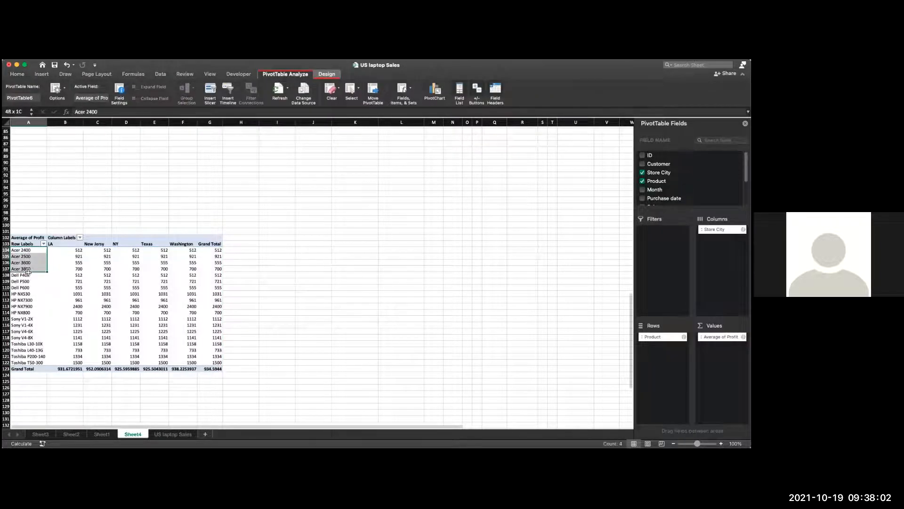
left_click(297, 76)
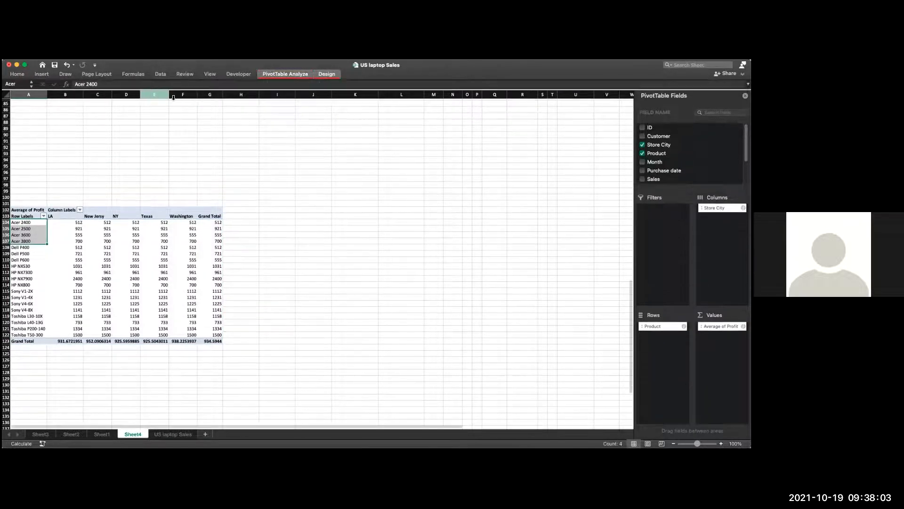
left_click(284, 74)
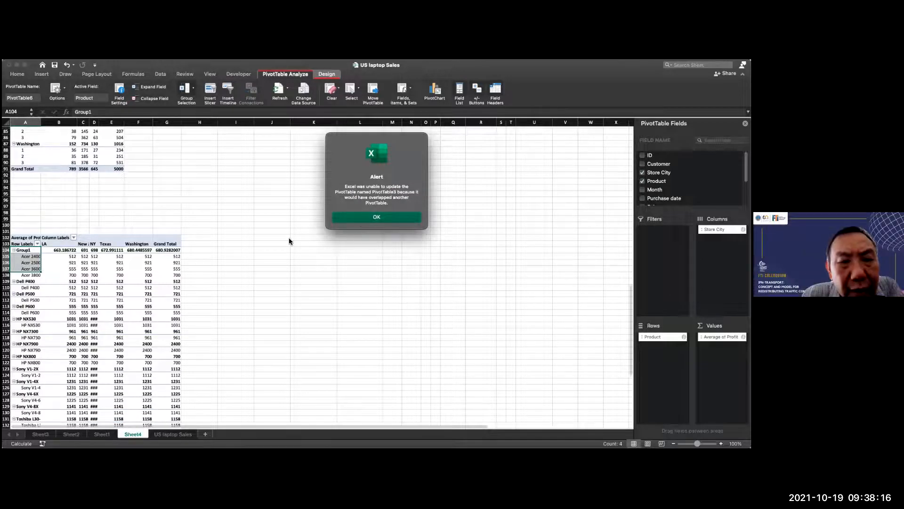
left_click(372, 218)
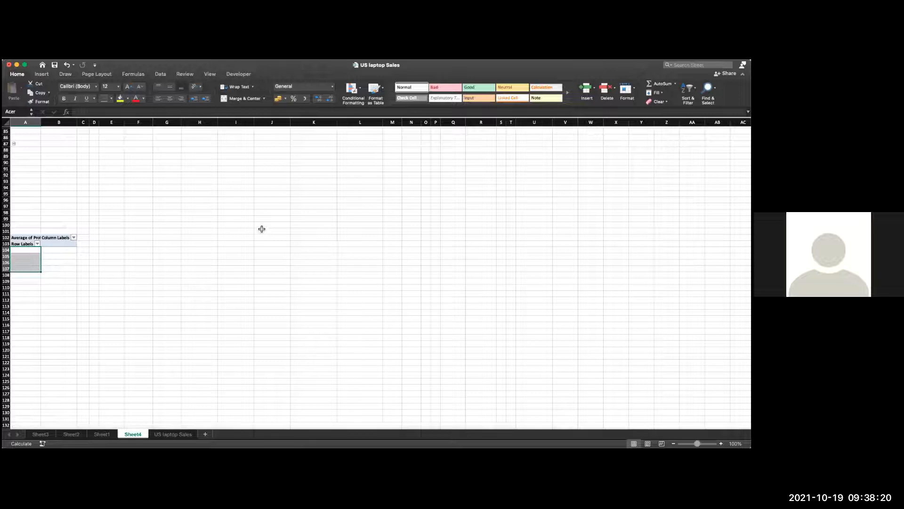
Undo the Acer grouping and restore Product as the row field of the average profit pivot table
key("super+z")
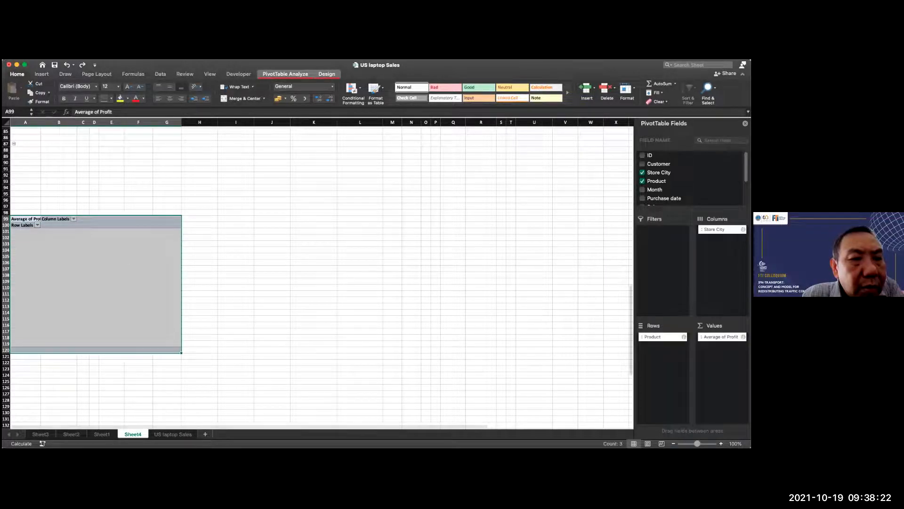
left_click_drag(653, 337, 721, 347)
key("super+z")
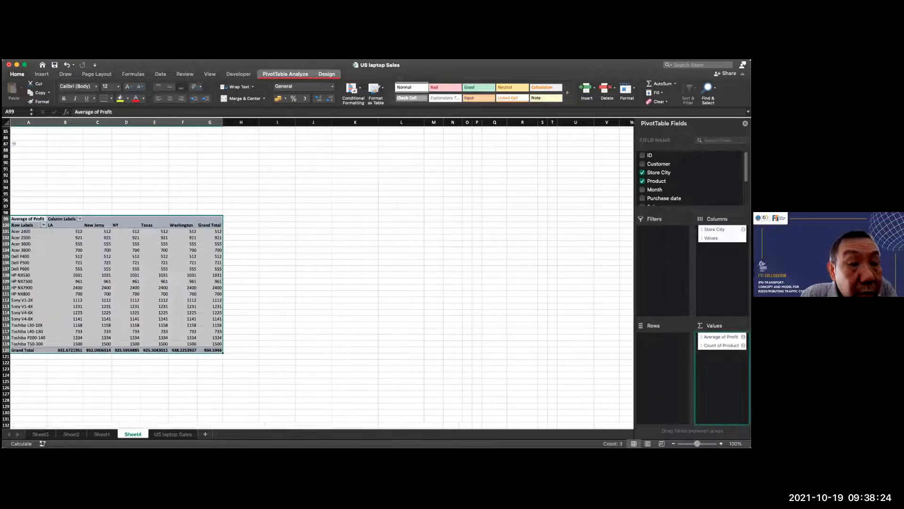
Move the whole average profit pivot table from A99 so that it starts at cell I98
left_click(287, 297)
left_click_drag(24, 218, 222, 351)
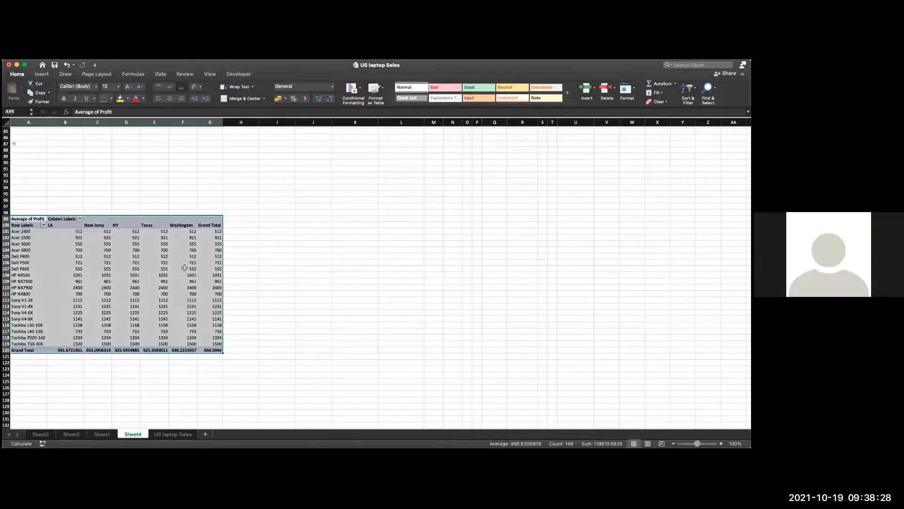
left_click_drag(152, 217, 410, 219)
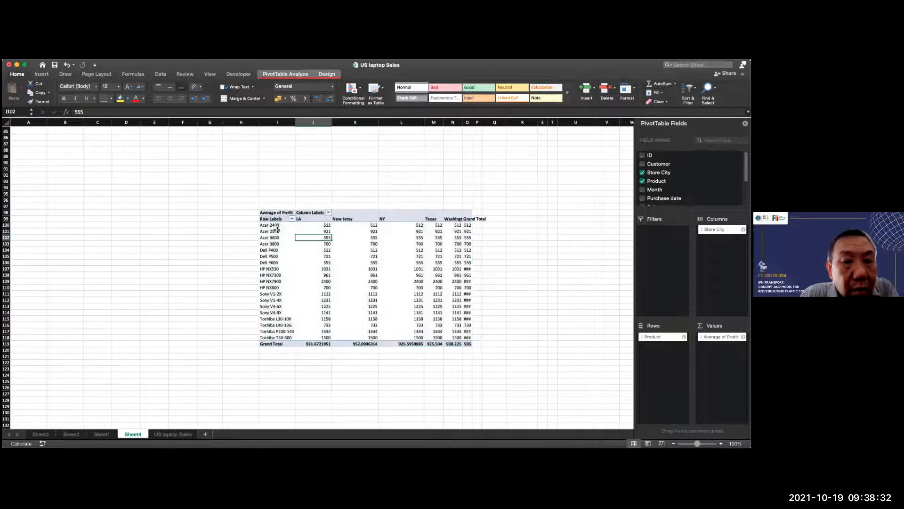
Try to group Acer 2400 through Acer 3800 in the pivot table starting at I98
left_click_drag(276, 226, 276, 243)
left_click(290, 75)
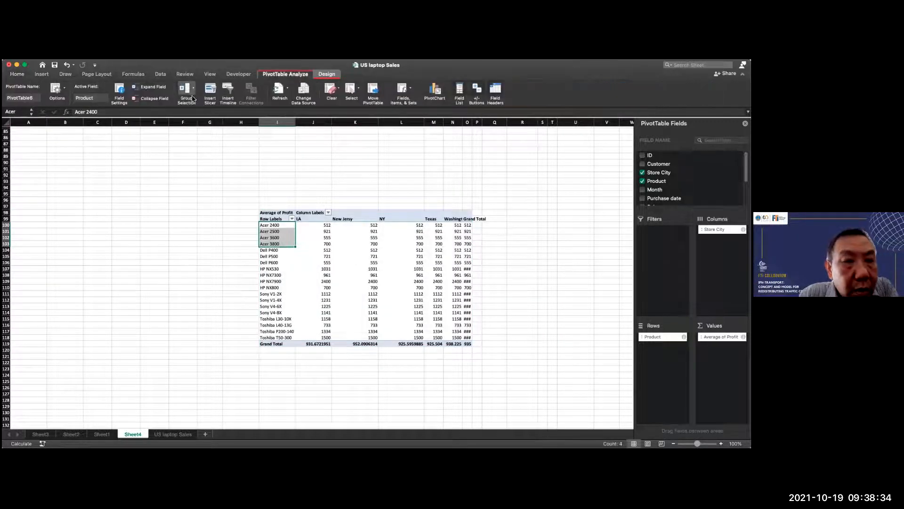
left_click(187, 93)
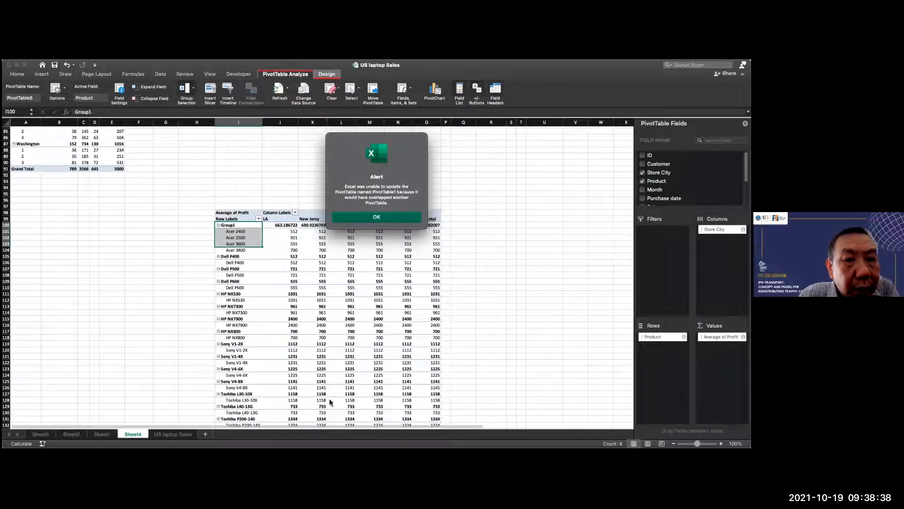
left_click(376, 217)
Undo the last Acer grouping and the pivot table's move to column I
key("super+z")
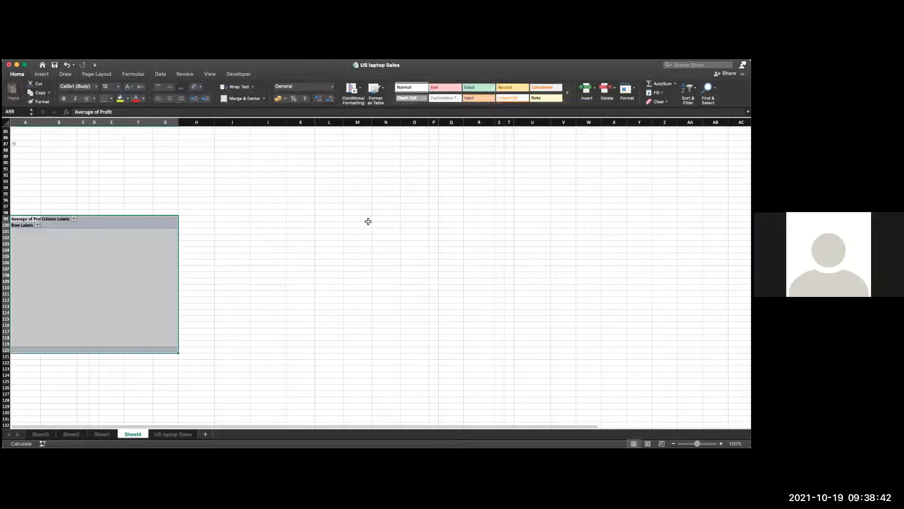
left_click_drag(660, 337, 662, 356)
left_click(314, 300)
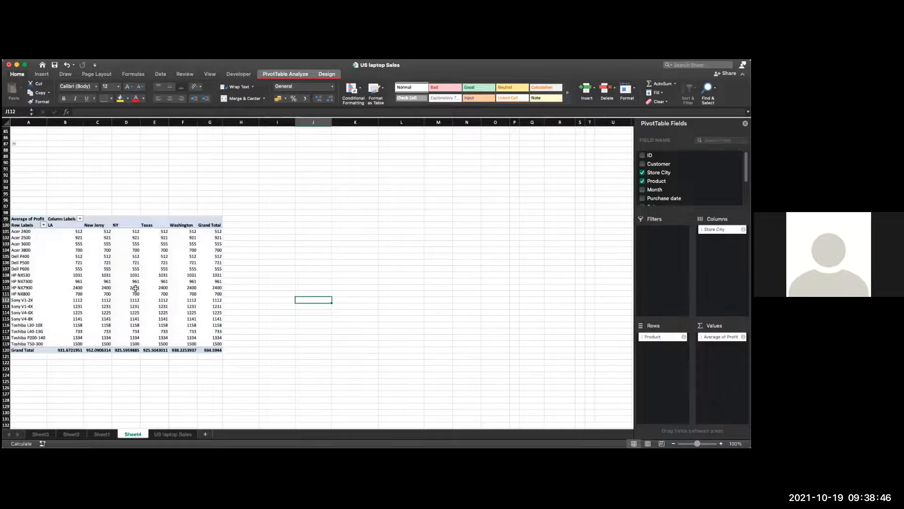
Create a pivot table from the US laptop Sales data range $A$1:$K$5001 on a new worksheet
scroll(134, 286, "up", 7)
scroll(134, 287, "down", 10)
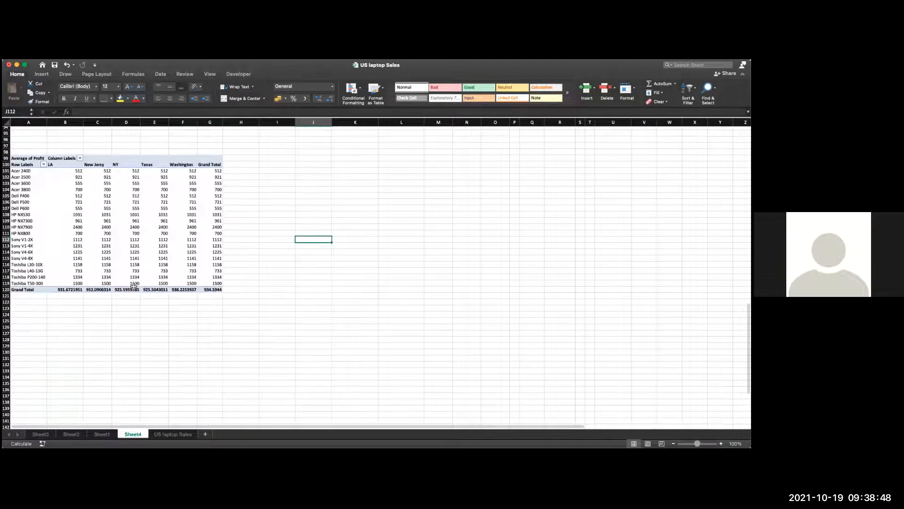
left_click(173, 434)
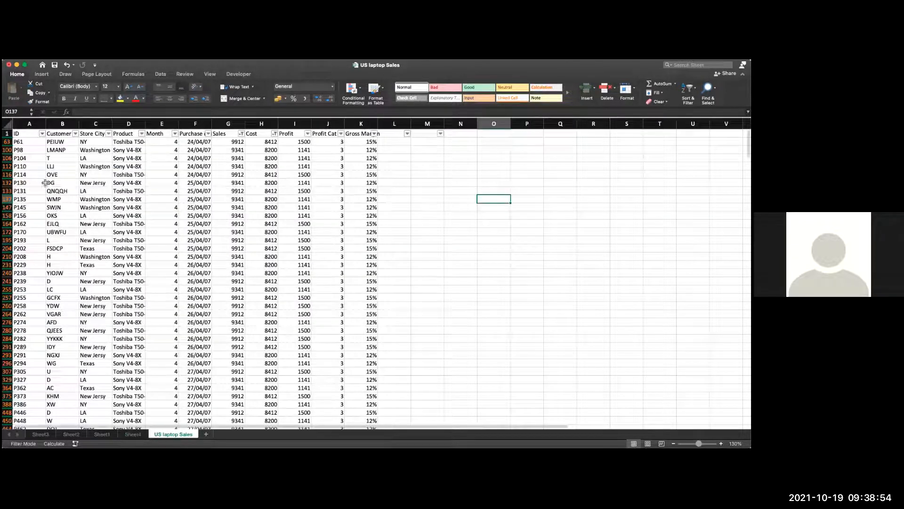
left_click_drag(147, 205, 370, 258)
left_click(258, 199)
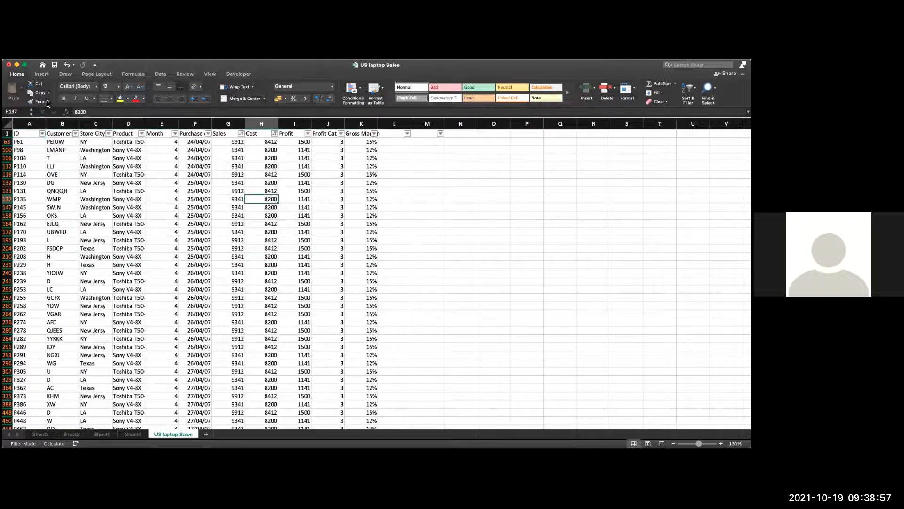
left_click(41, 74)
left_click(14, 90)
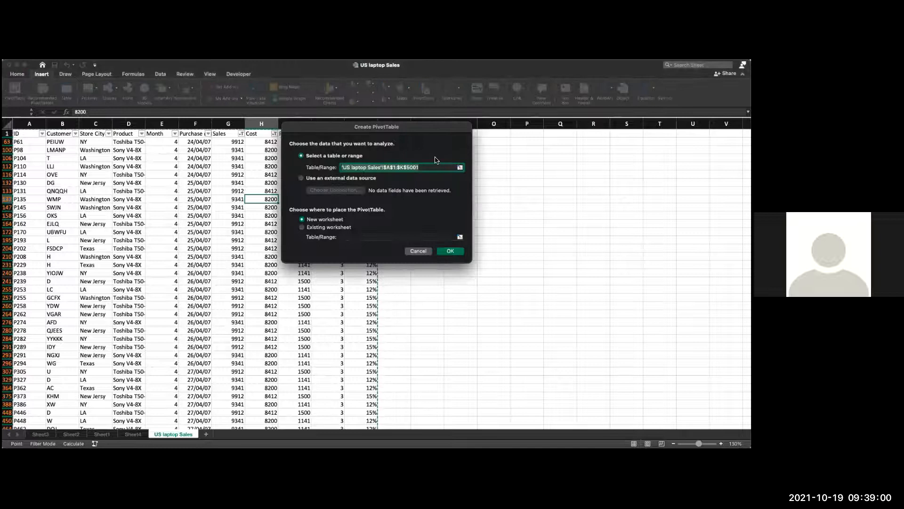
key("Return")
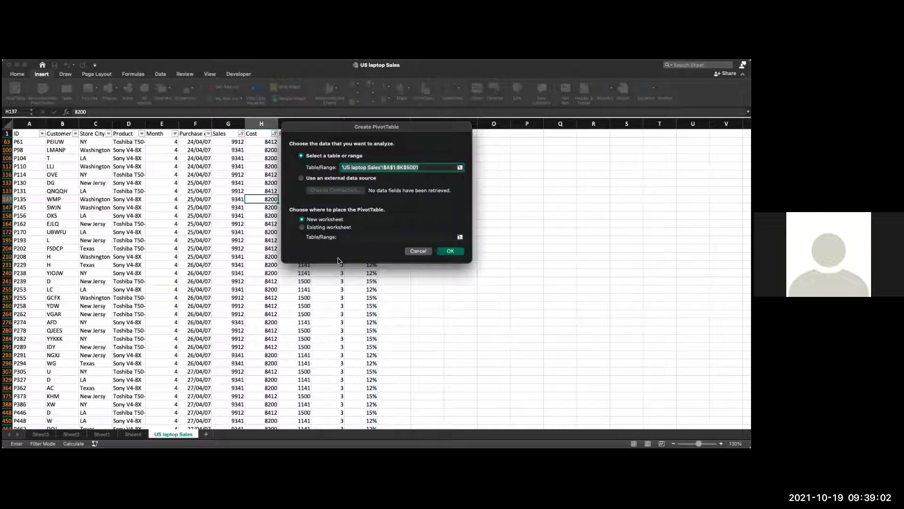
left_click(447, 251)
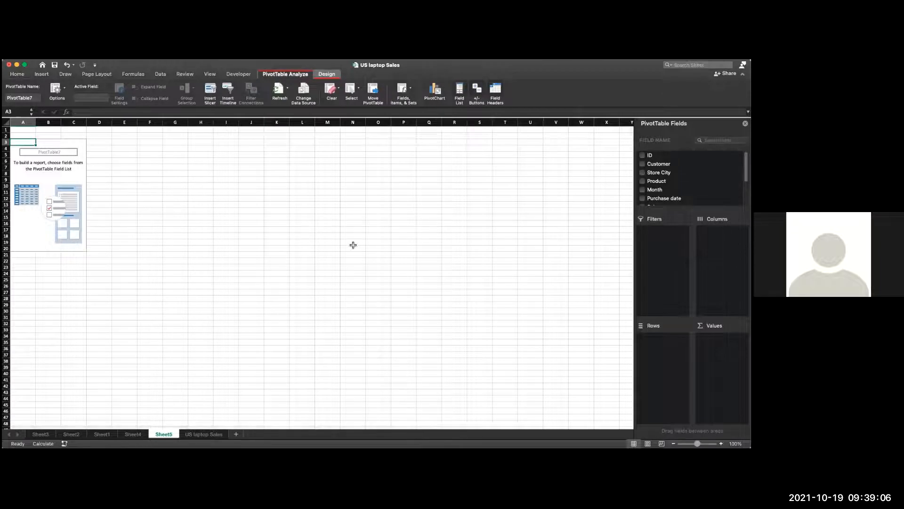
Lay out the new pivot table with Product as rows, Store City as columns and Profit as values
scroll(692, 179, "down", 1)
scroll(690, 179, "down", 1)
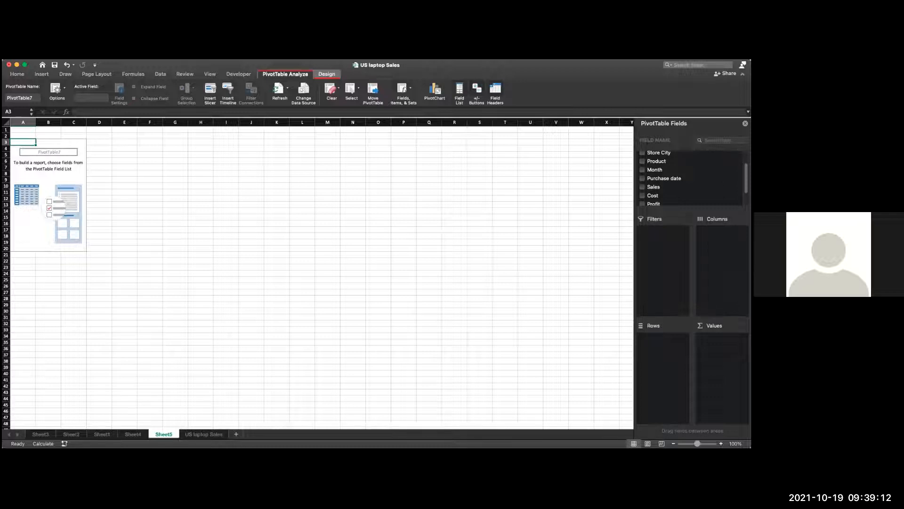
left_click(655, 204)
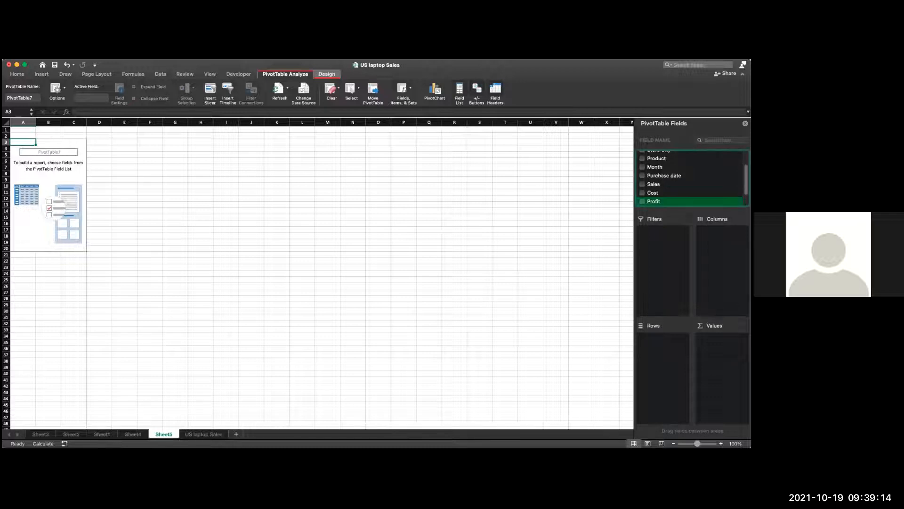
left_click_drag(659, 165, 722, 351)
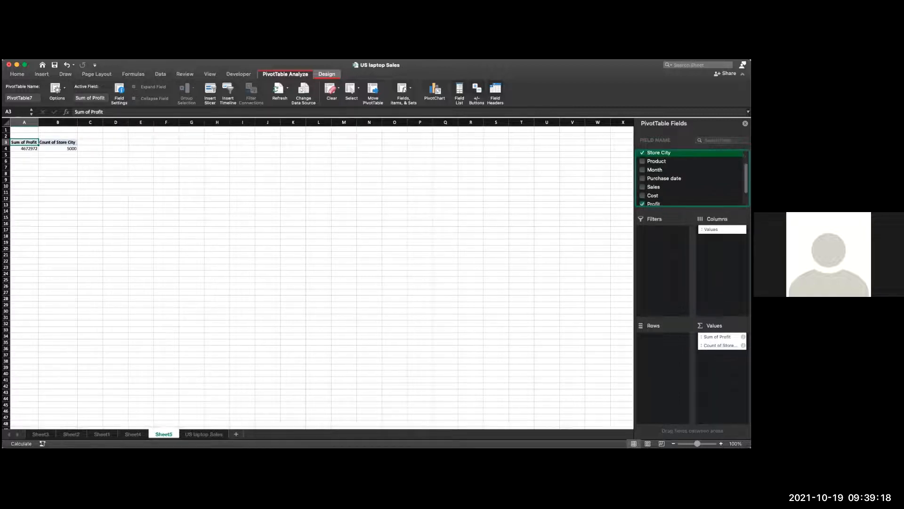
left_click_drag(657, 166, 722, 353)
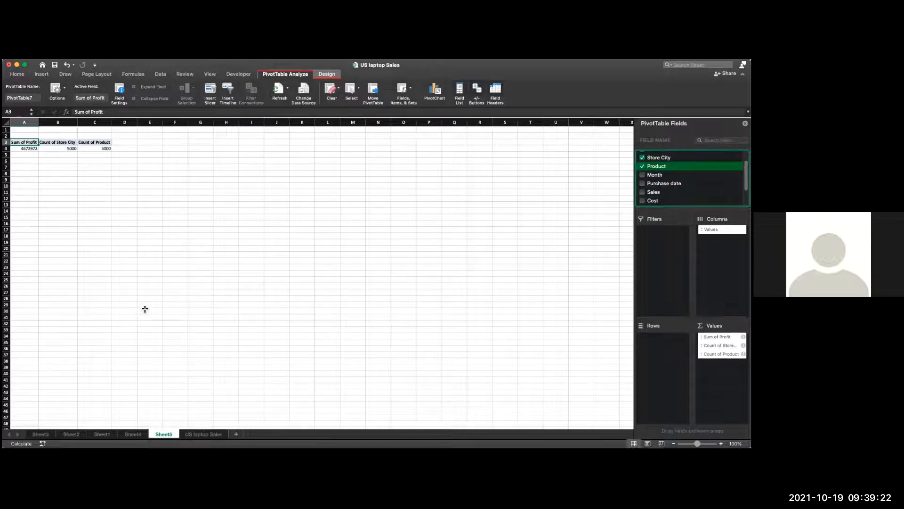
left_click_drag(721, 354, 663, 337)
left_click_drag(721, 345, 721, 229)
Summarize the Profit values by Average instead of Sum
left_click(743, 337)
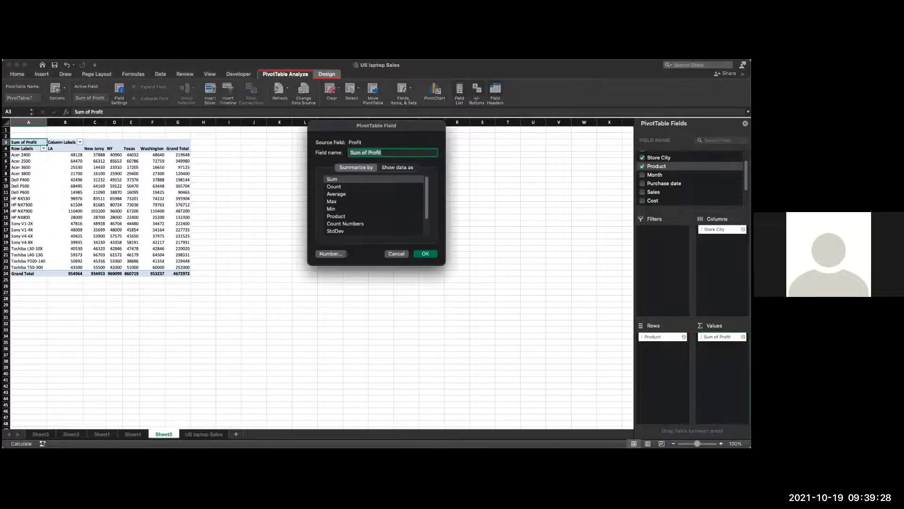
left_click(336, 194)
left_click(425, 253)
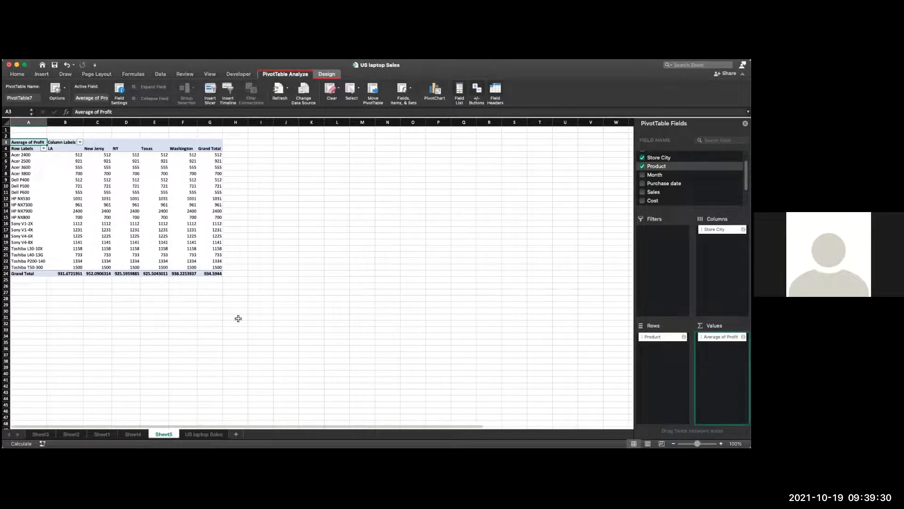
left_click(34, 156)
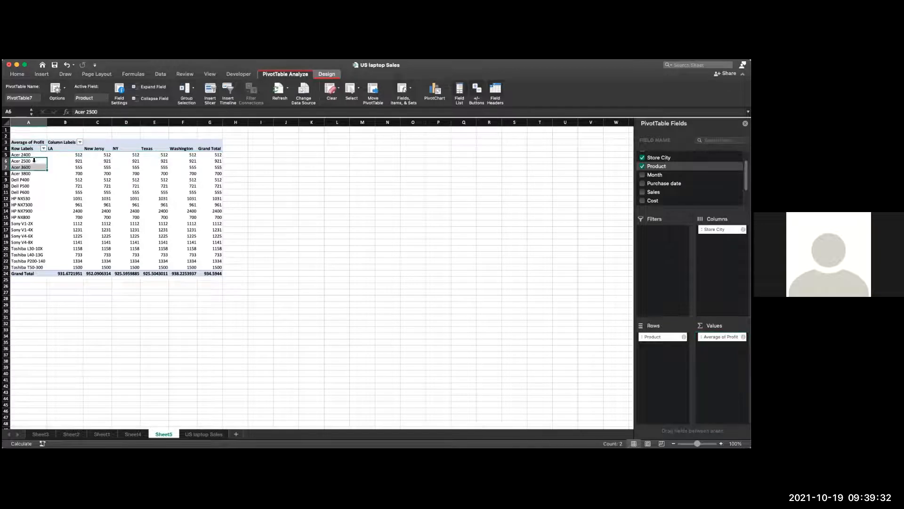
double_click(34, 156)
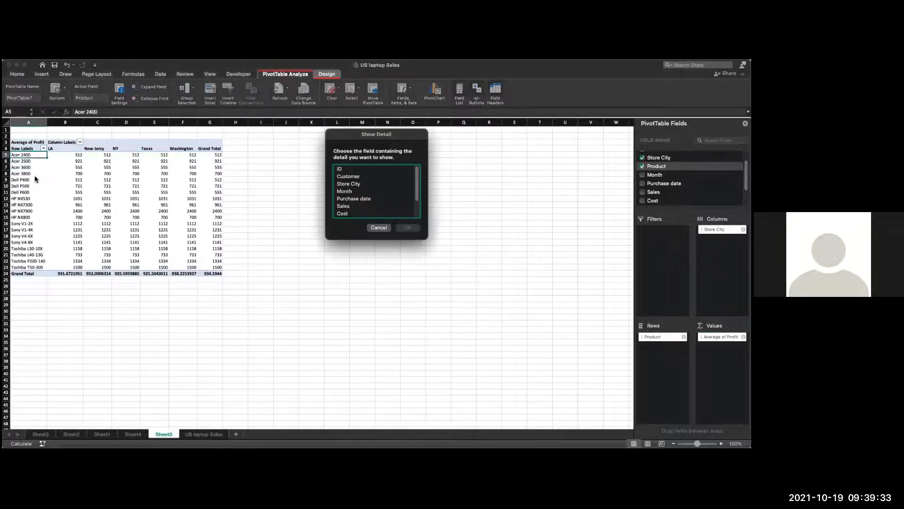
left_click(377, 229)
Try to group the four Acer products, Acer 2400 to Acer 3800, in the pivot table's rows
left_click_drag(30, 155, 28, 174)
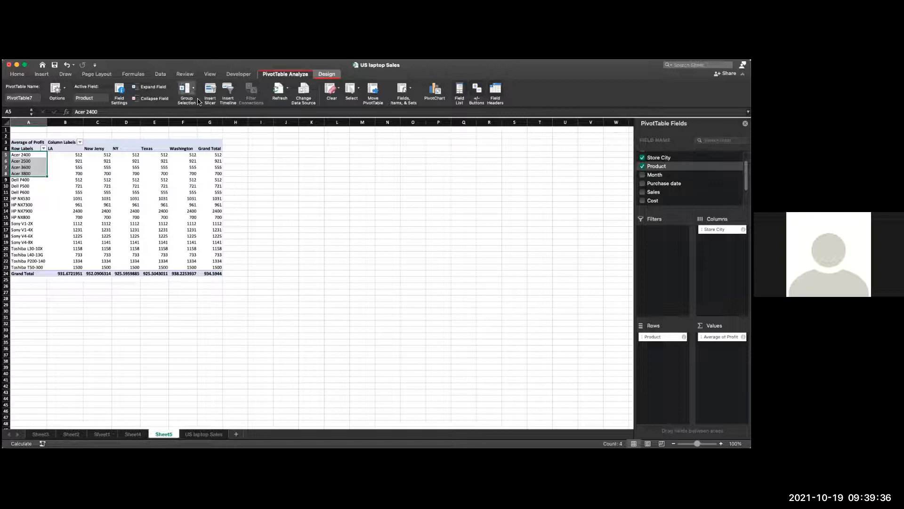
left_click(281, 74)
left_click(281, 74)
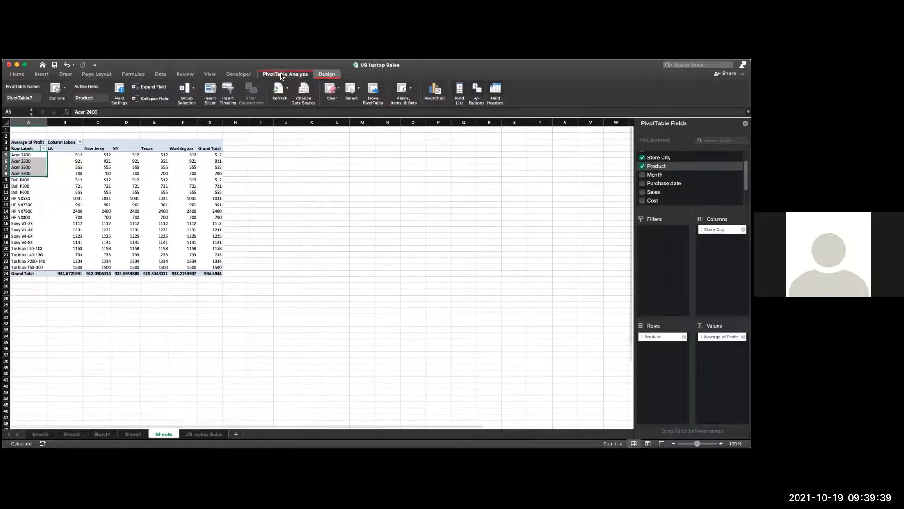
left_click(210, 95)
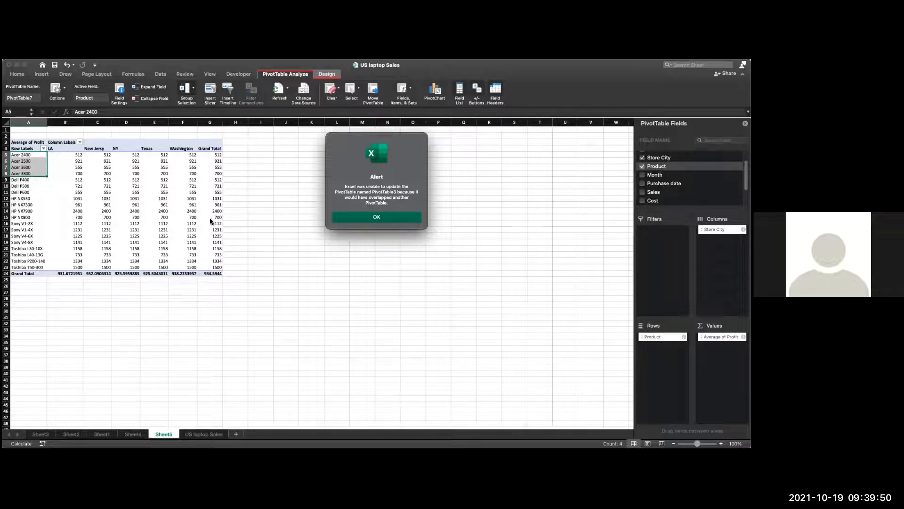
left_click(366, 215)
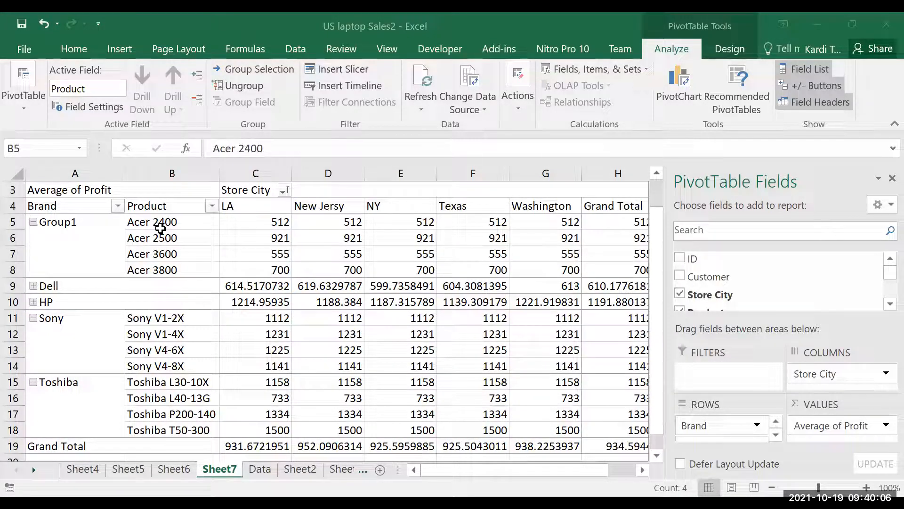
Examine how the Acer and Sony products are grouped by brand in the Sheet7 pivot table of US laptop Sales2
left_click(186, 229)
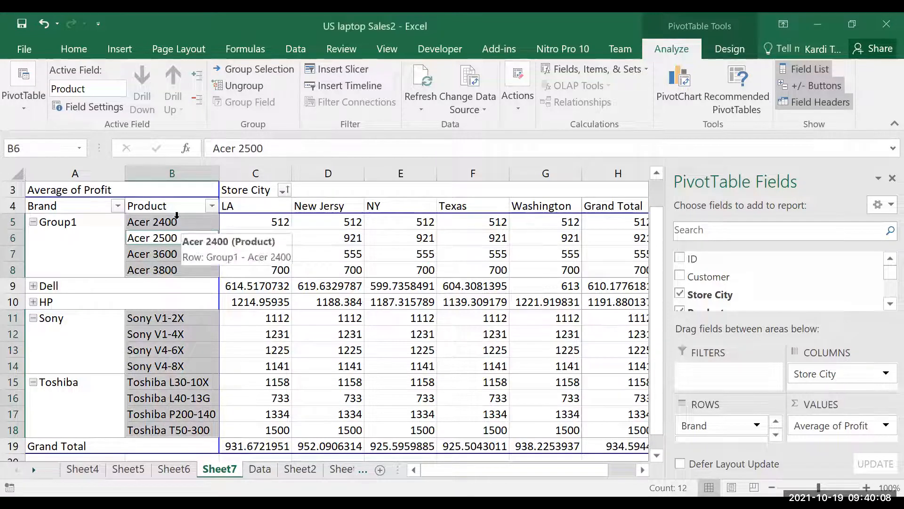
left_click(150, 223)
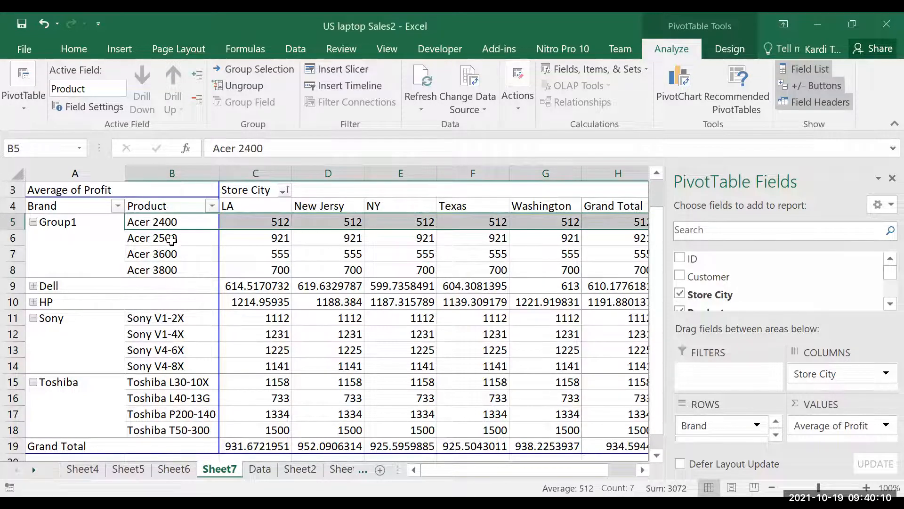
key("Left")
key("Right")
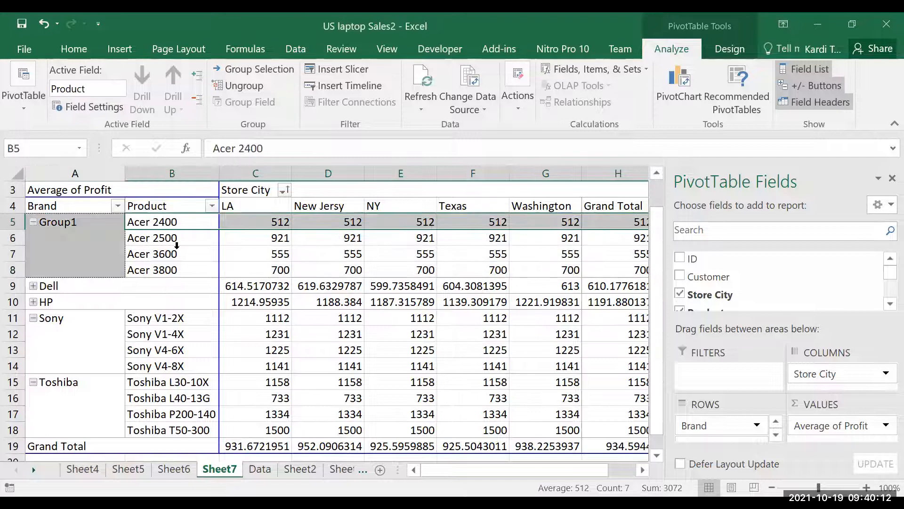
key("shift+Down")
key("shift+Down")
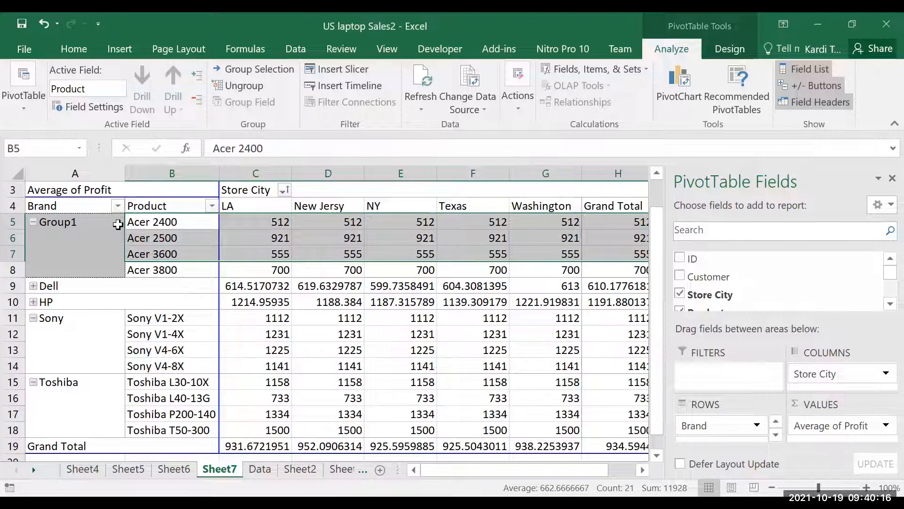
left_click(141, 318)
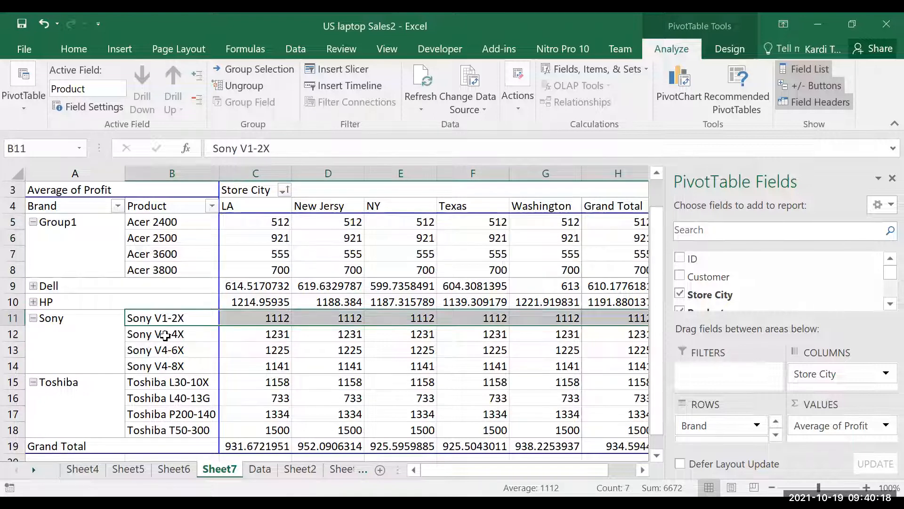
key("shift+Down")
key("shift+Down")
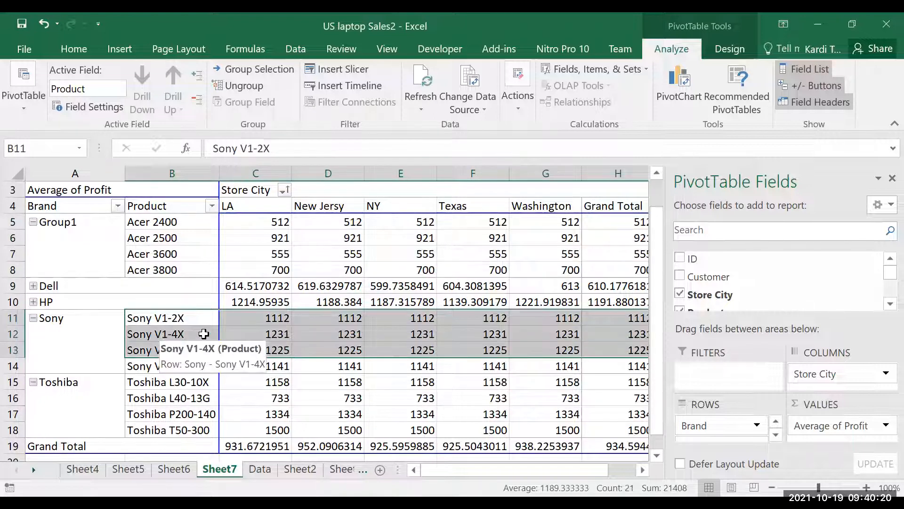
left_click(164, 335)
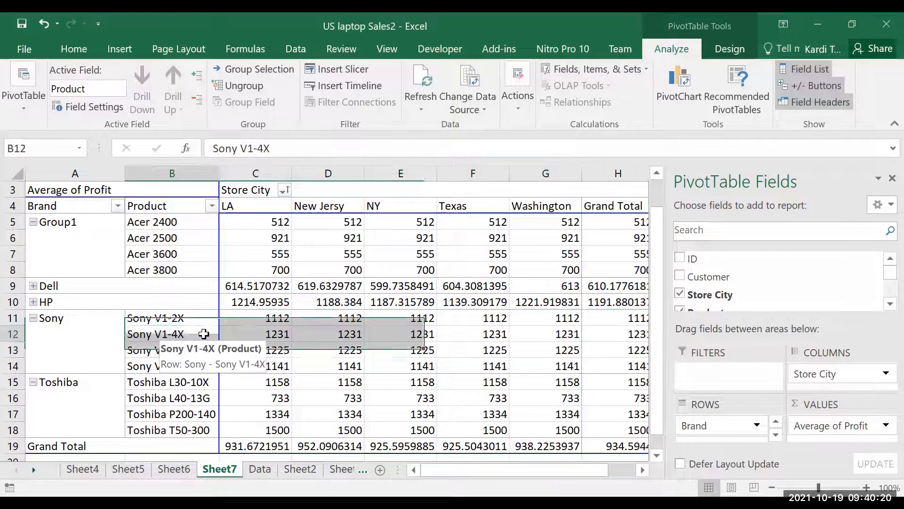
Lay out the empty pivot table on Sheet5 with Store City as columns and Product as rows
left_click(175, 469)
left_click(221, 469)
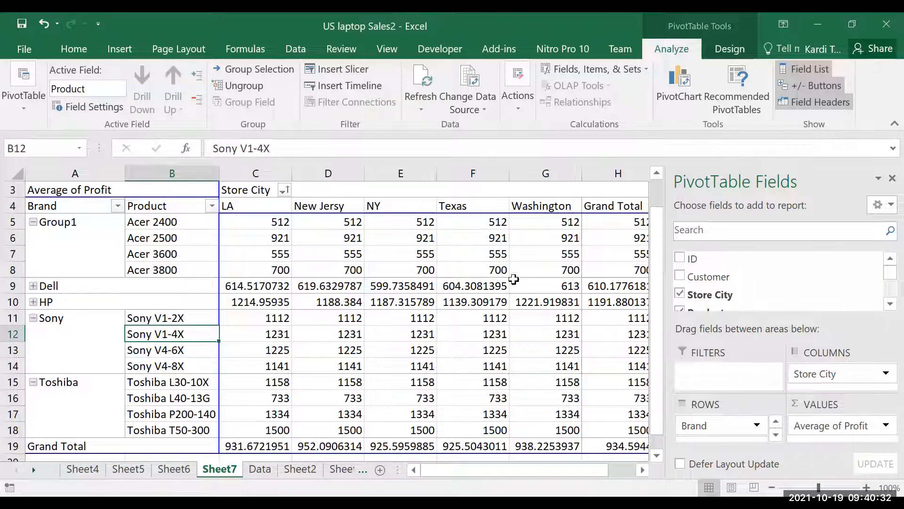
left_click(131, 466)
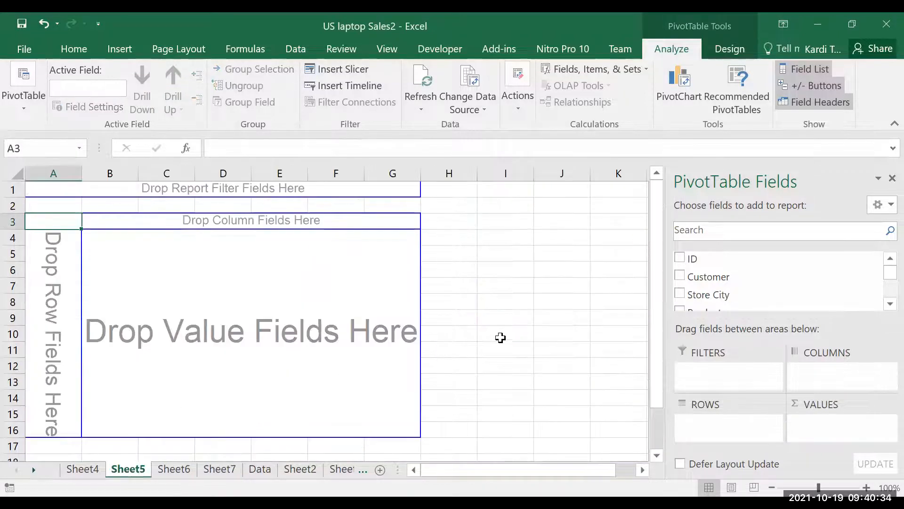
left_click(225, 473)
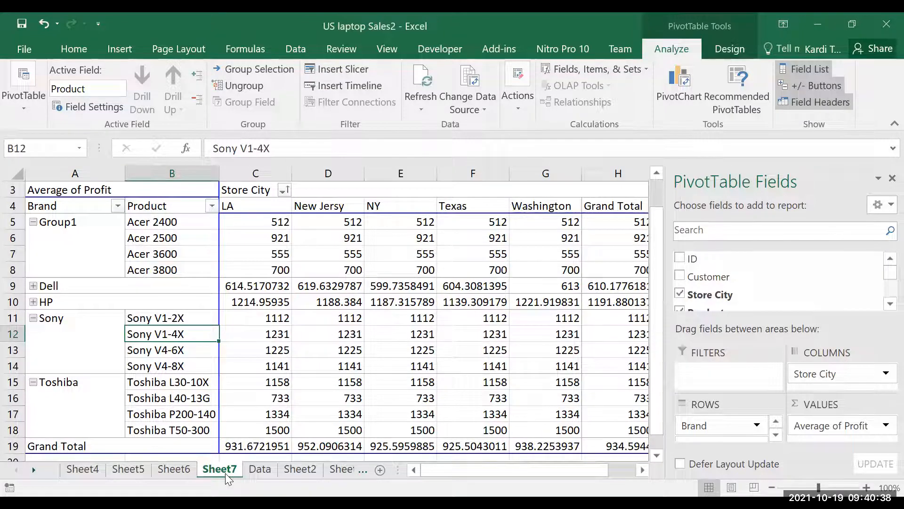
left_click(139, 472)
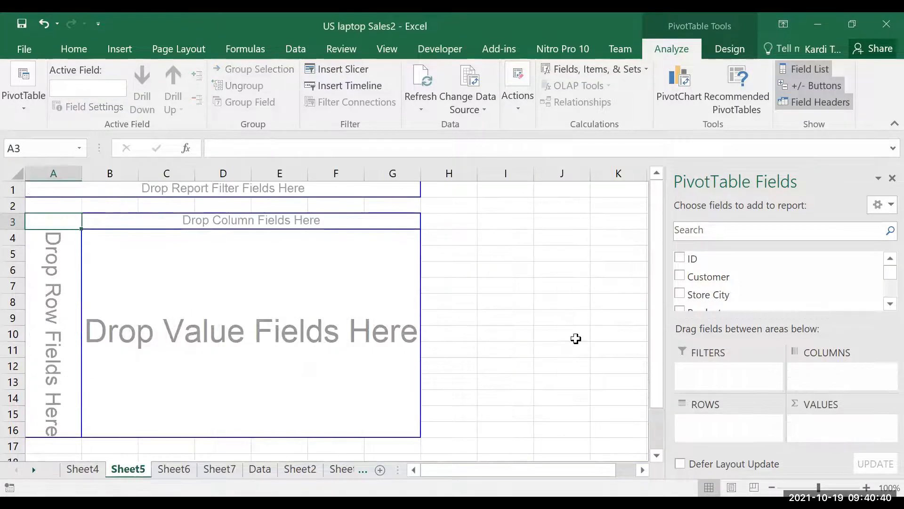
left_click_drag(687, 298, 234, 225)
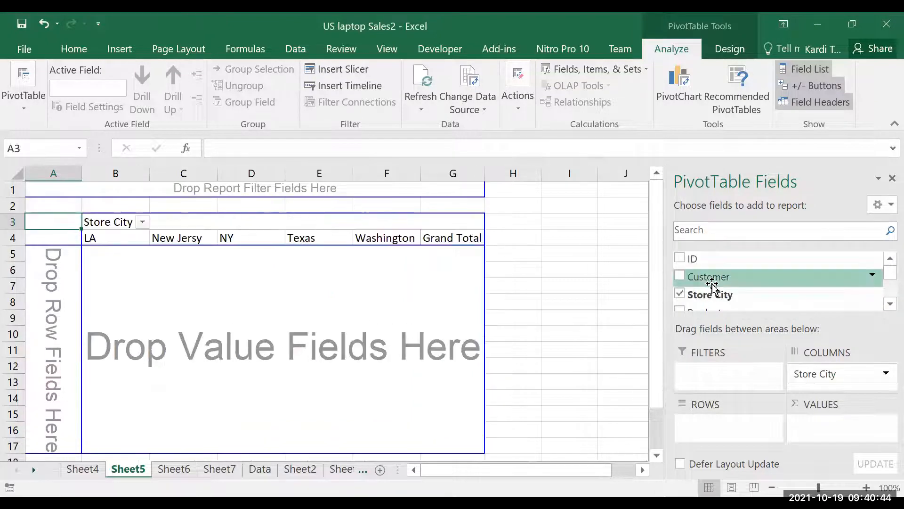
scroll(712, 285, "down", 1)
left_click(887, 305)
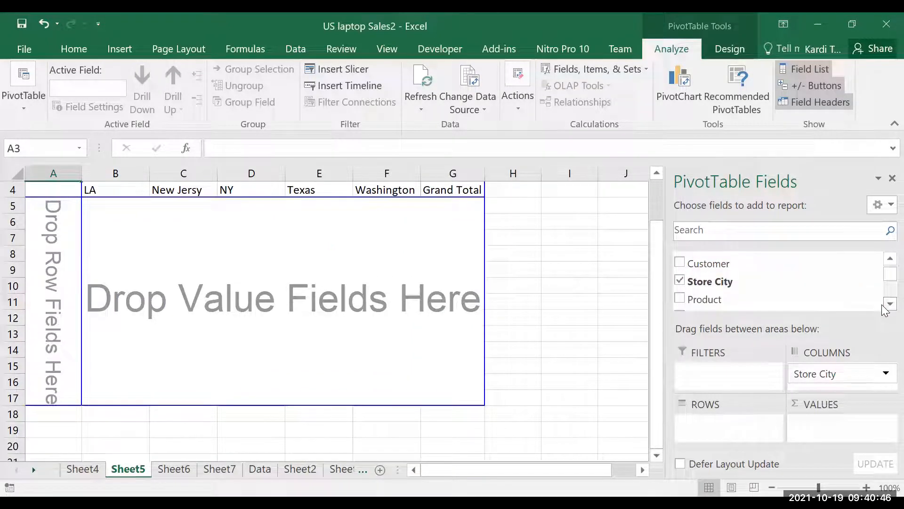
left_click_drag(697, 301, 39, 250)
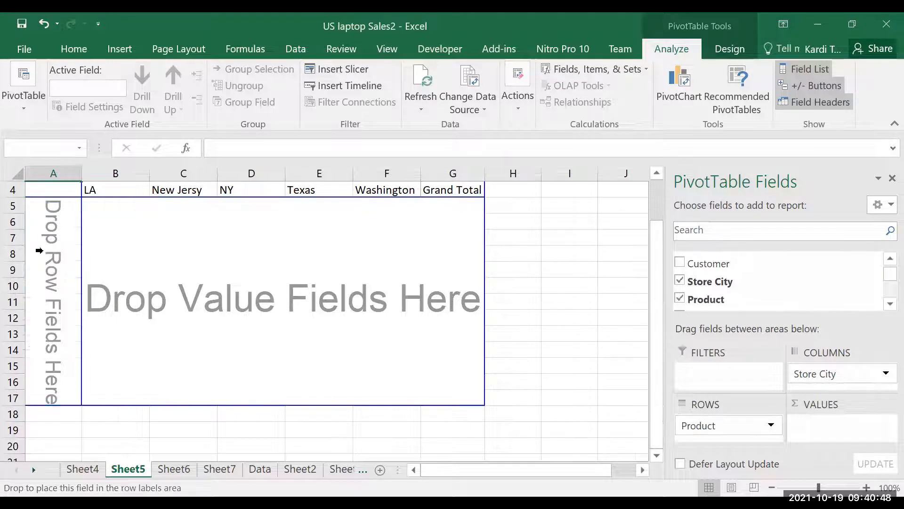
Check the reference pivot table on Sheet7 and add Profit as the values of the Sheet5 pivot table
left_click(221, 470)
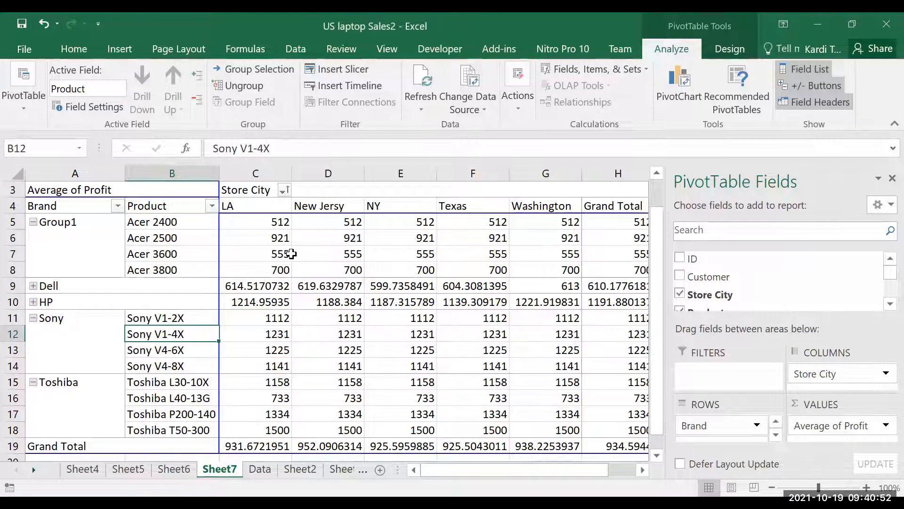
mouse_move(328, 252)
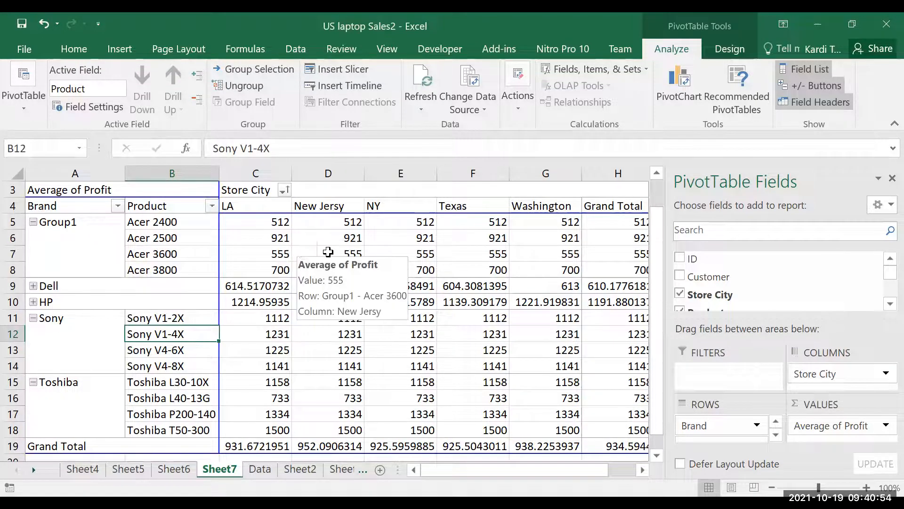
left_click(123, 470)
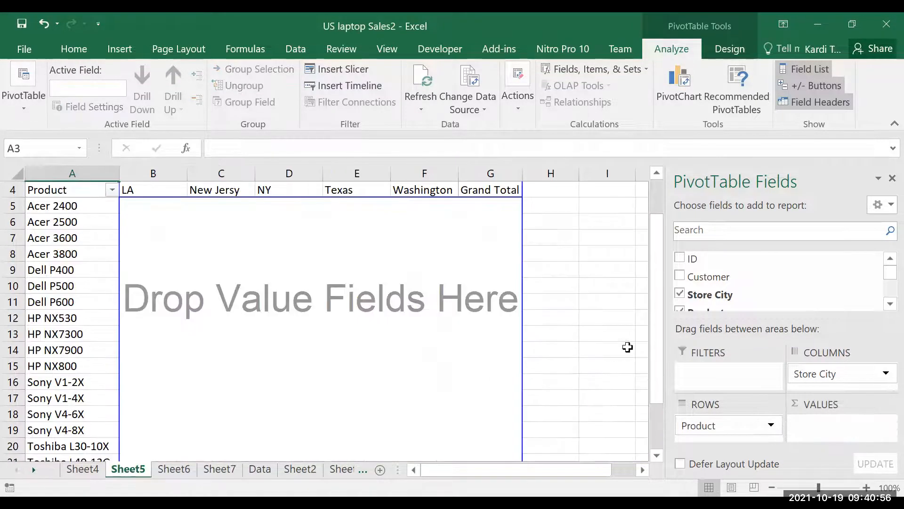
scroll(884, 307, "down", 2)
scroll(884, 311, "down", 2)
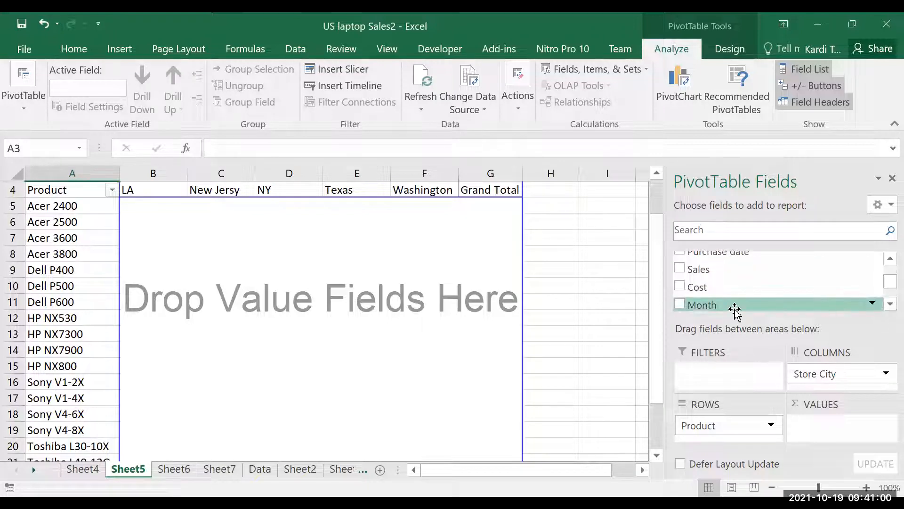
scroll(731, 297, "down", 3)
scroll(885, 305, "down", 3)
left_click_drag(708, 286, 807, 430)
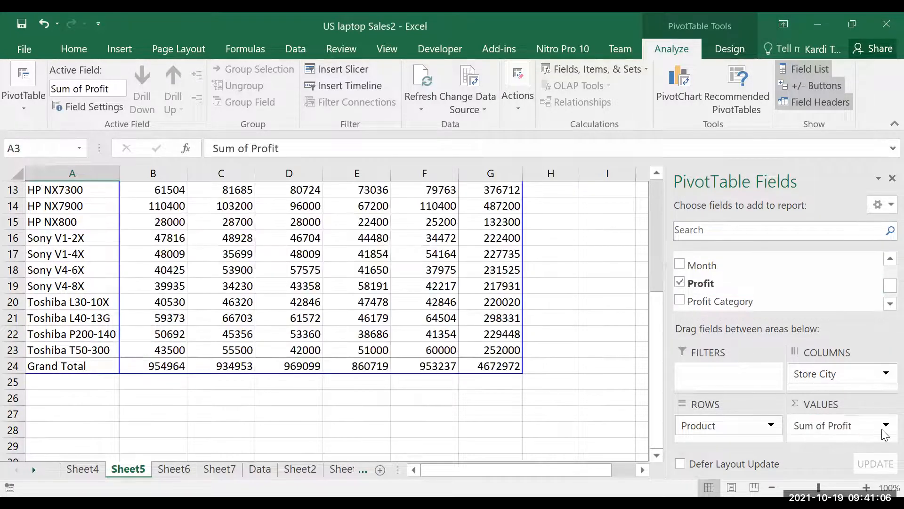
Summarize the Profit values in the Sheet5 pivot table by Average
left_click(885, 427)
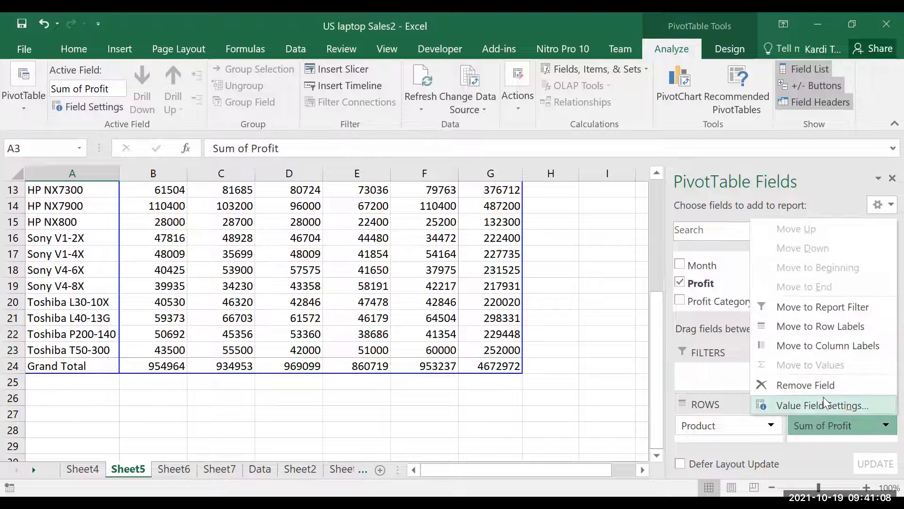
left_click(541, 291)
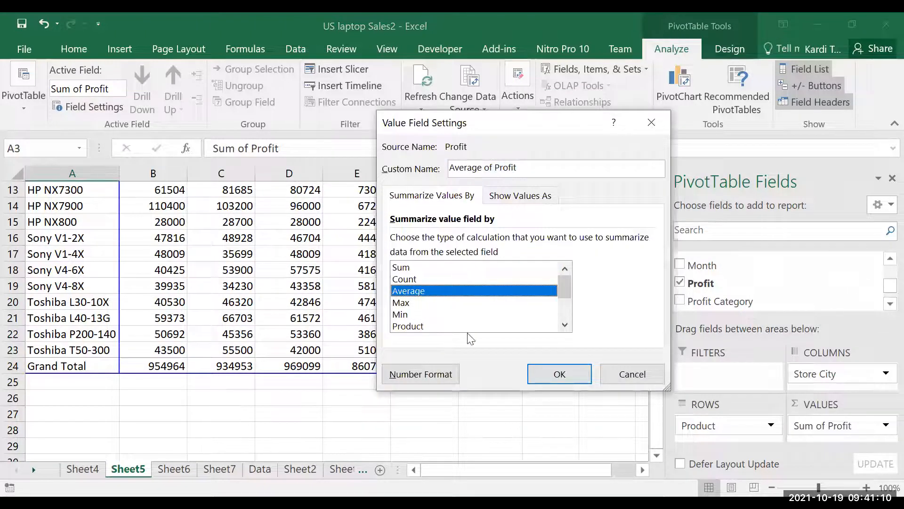
left_click(557, 373)
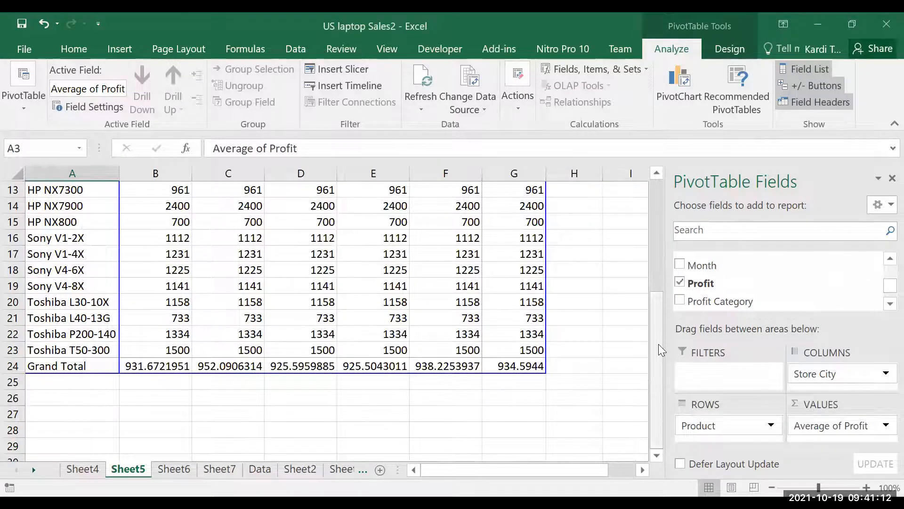
Group the product rows Acer 2400, Acer 2500, Acer 3600 and Acer 3800 in the Sheet5 pivot table
scroll(659, 344, "up", 4)
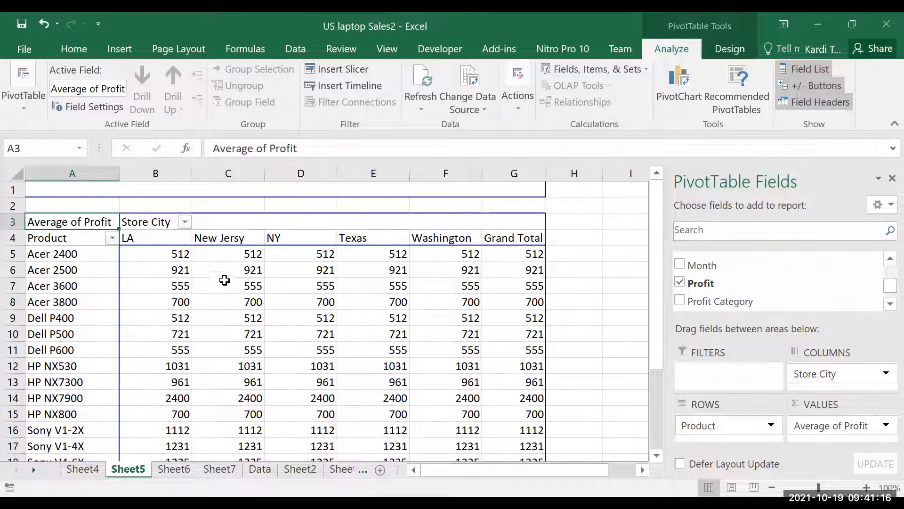
left_click(64, 258)
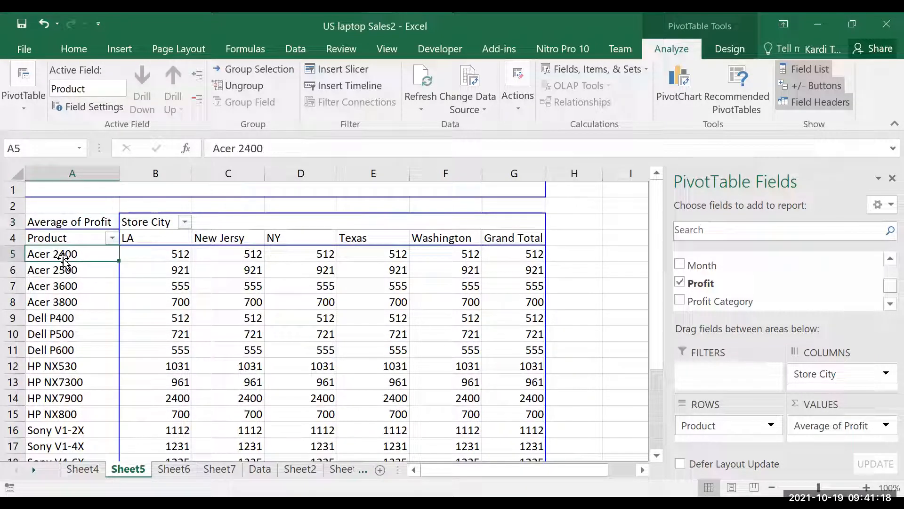
key("shift+Down")
key("shift+Down")
key("shift+Down")
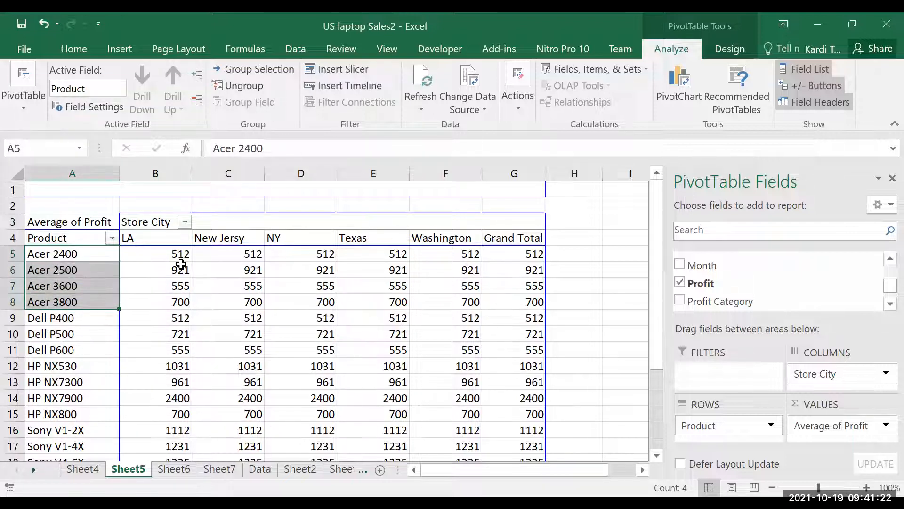
left_click(274, 71)
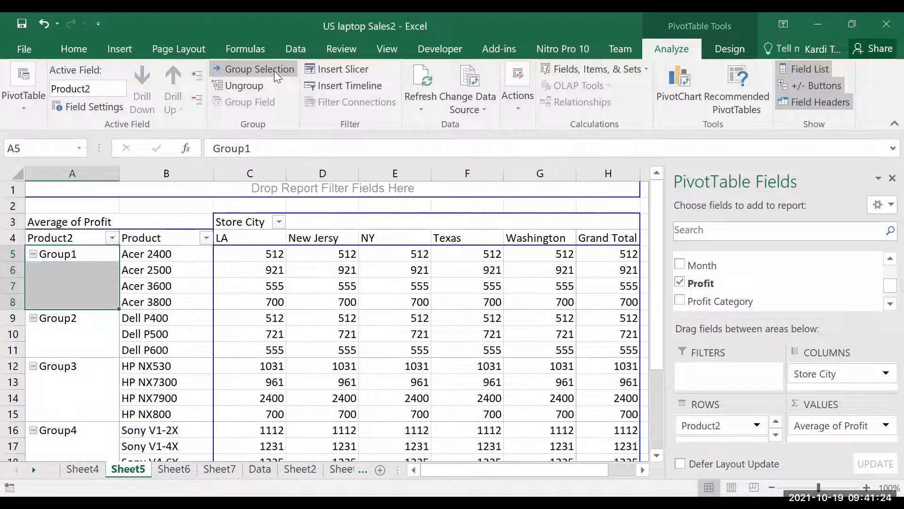
Rename the Group1 label of the Acer products as Acer
left_click(59, 258)
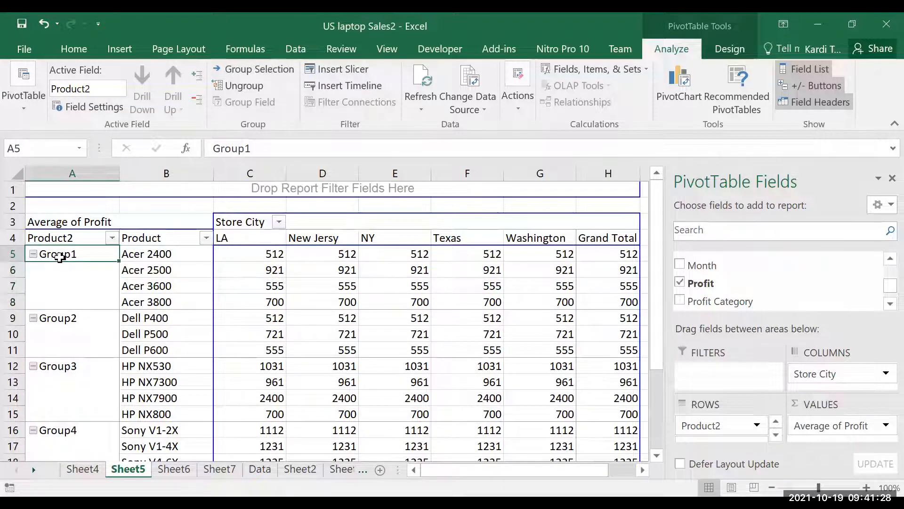
left_click_drag(254, 148, 171, 148)
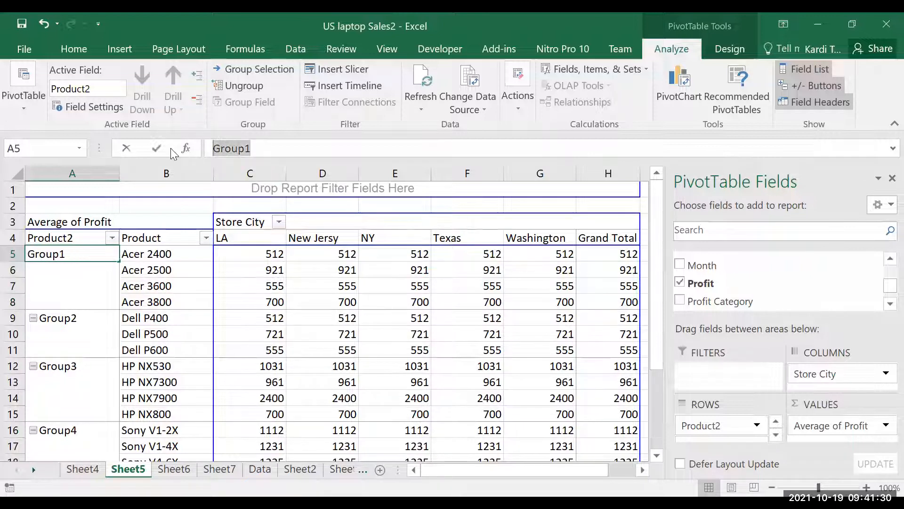
type("Acer")
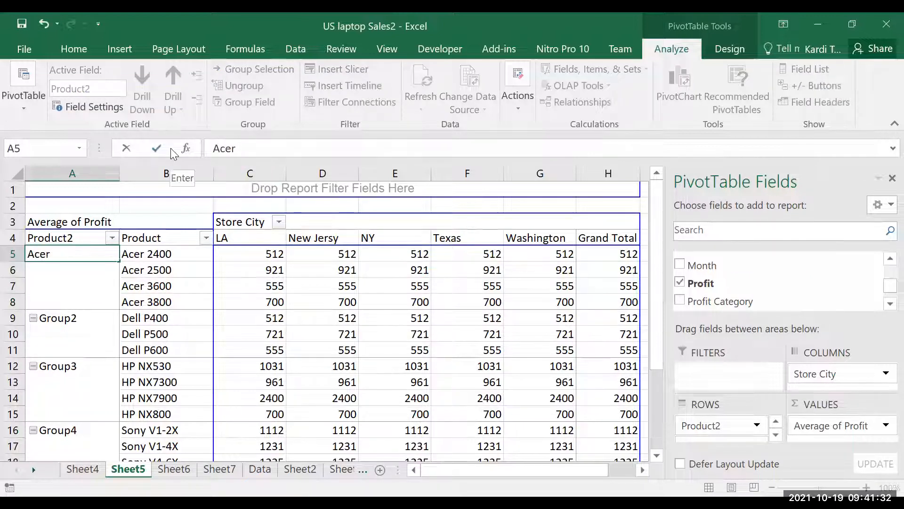
key("Return")
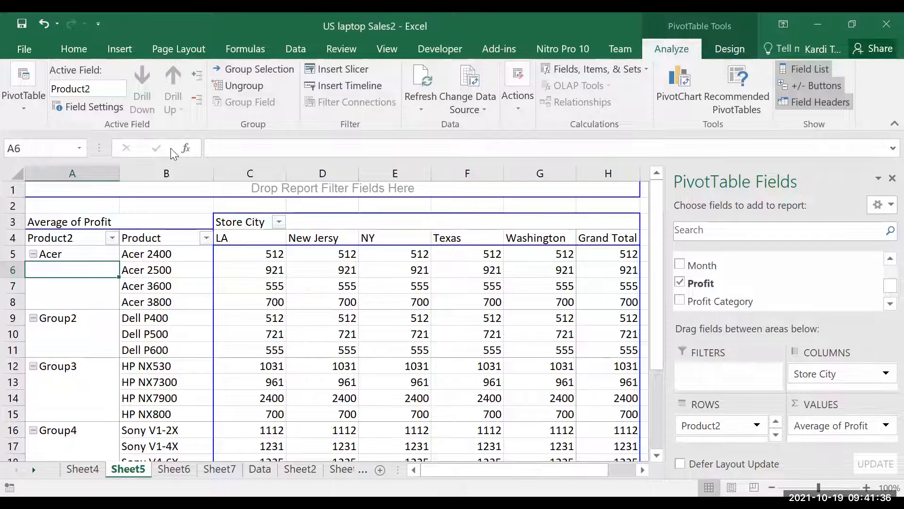
Rename the Group2 label of the Dell products as Dell in the Sheet5 pivot table
left_click(80, 318)
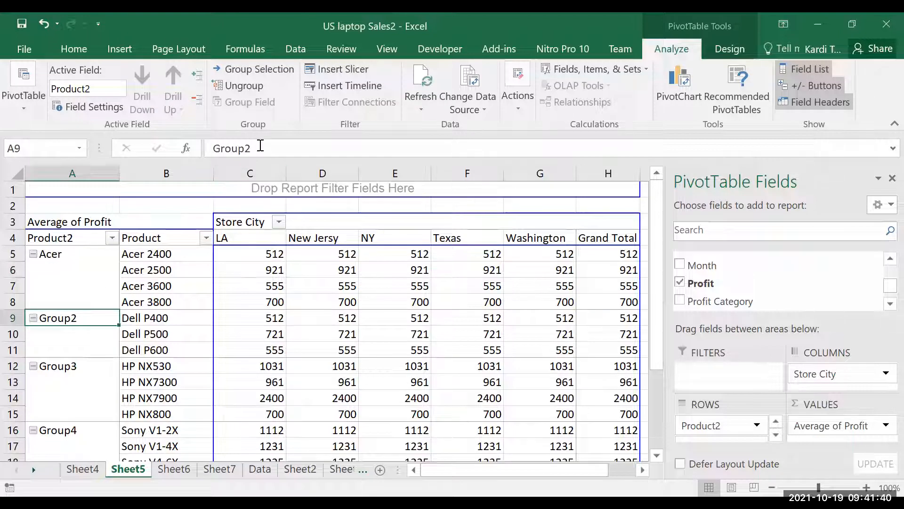
left_click_drag(260, 145, 198, 148)
type("Dell")
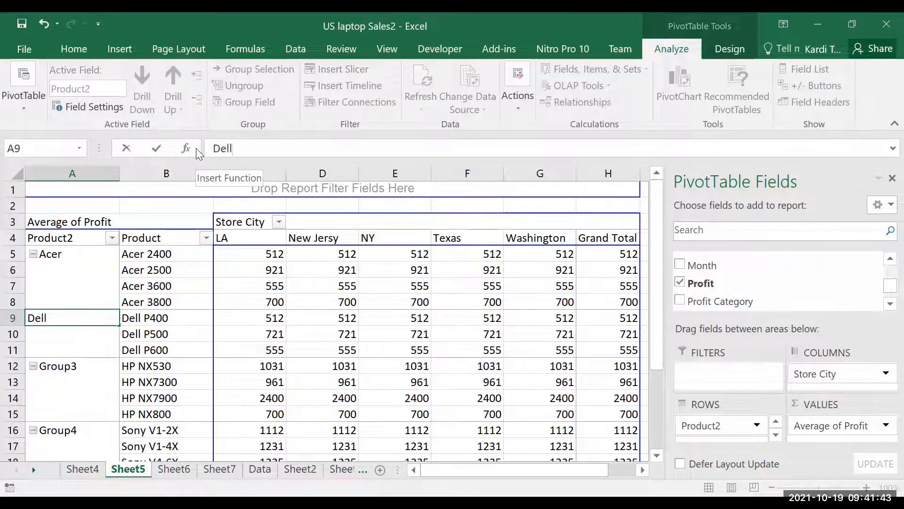
key("Return")
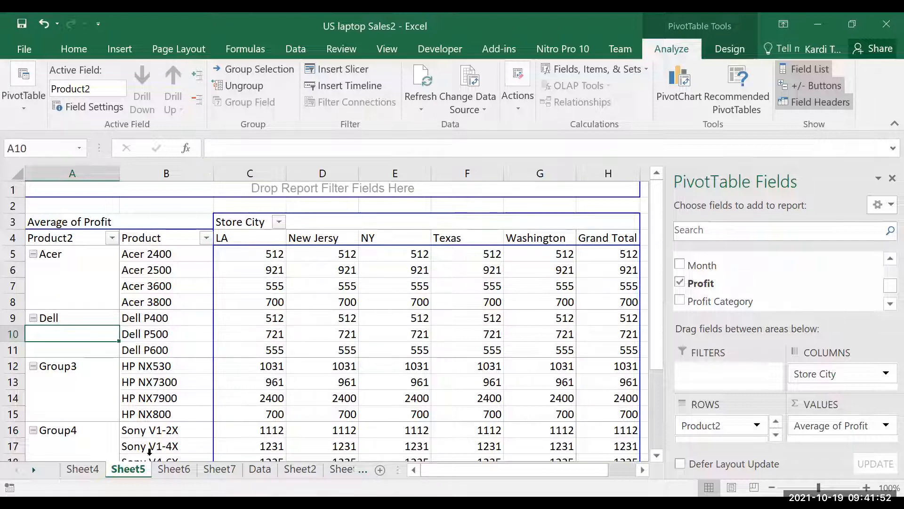
Add a new worksheet and try to create a pivot table at its cell A1
left_click(380, 470)
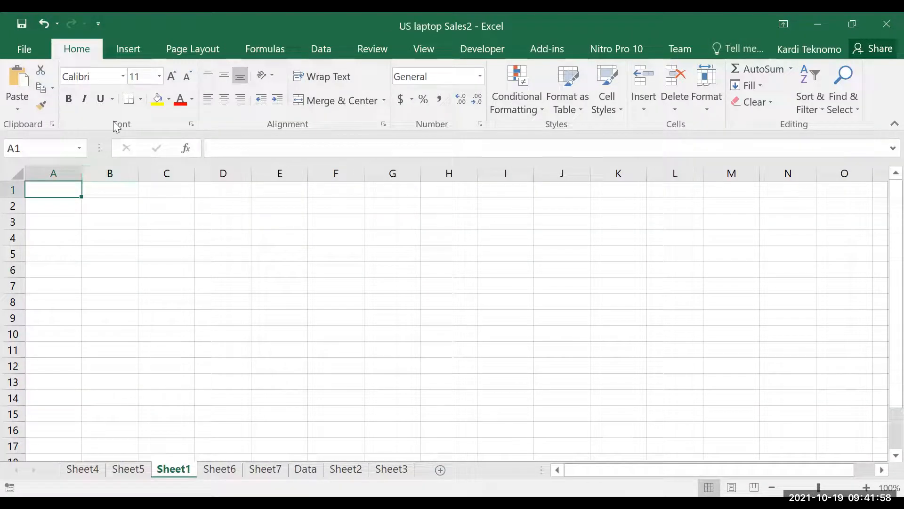
left_click(129, 51)
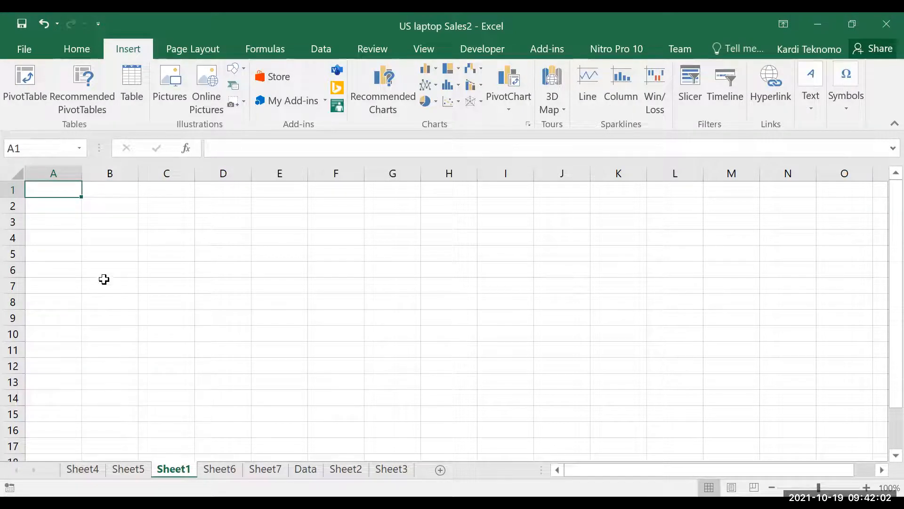
left_click(26, 87)
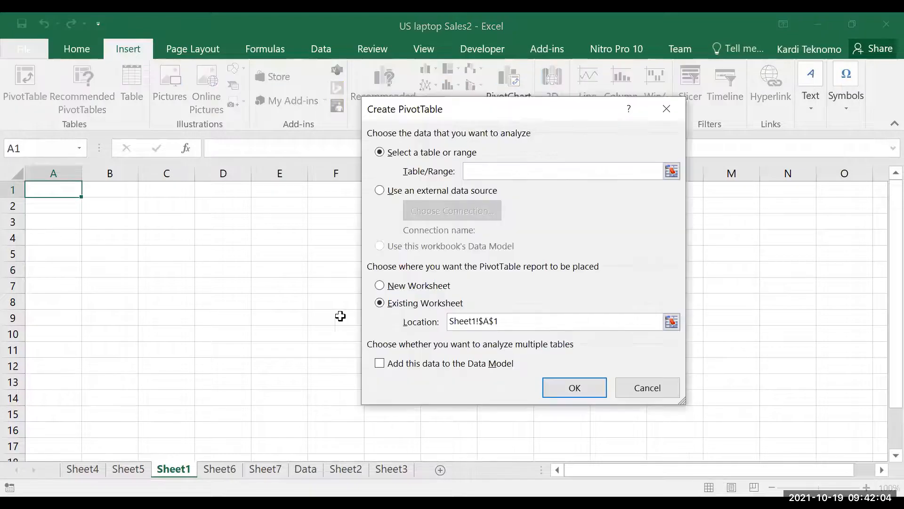
left_click(654, 394)
Remove the Store City, Average of Profit, Product2 and Product fields from the Sheet5 pivot table
left_click(128, 469)
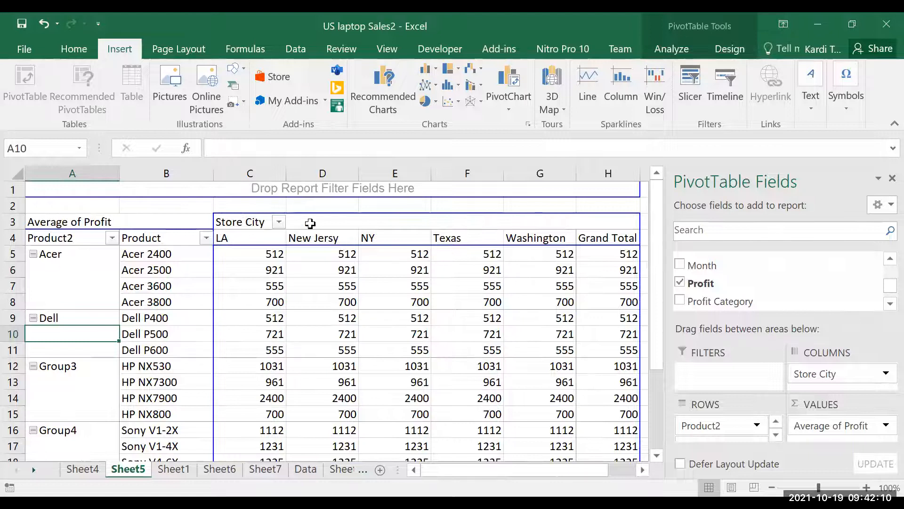
left_click(264, 225)
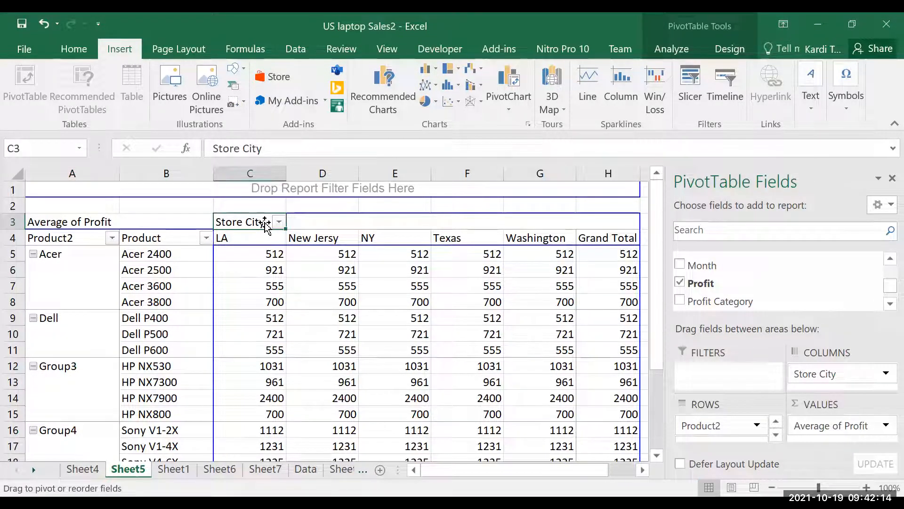
left_click(279, 222)
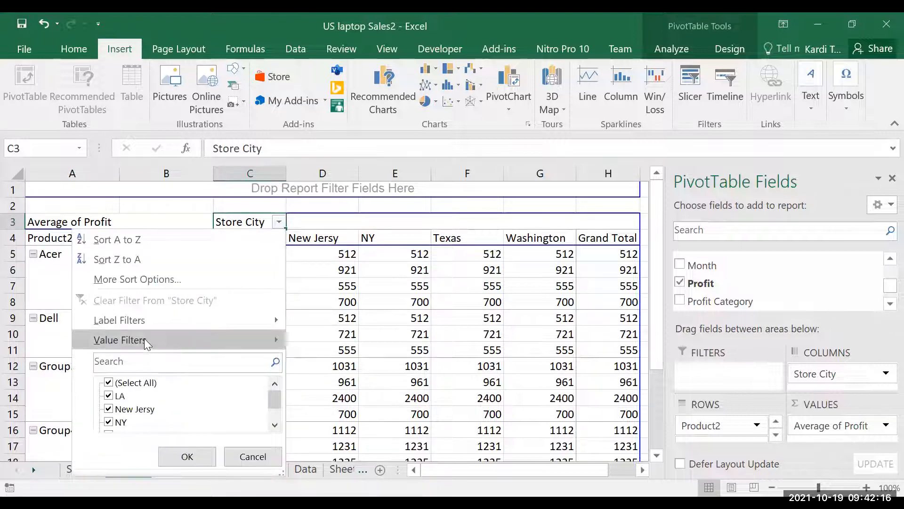
left_click(886, 377)
left_click(839, 334)
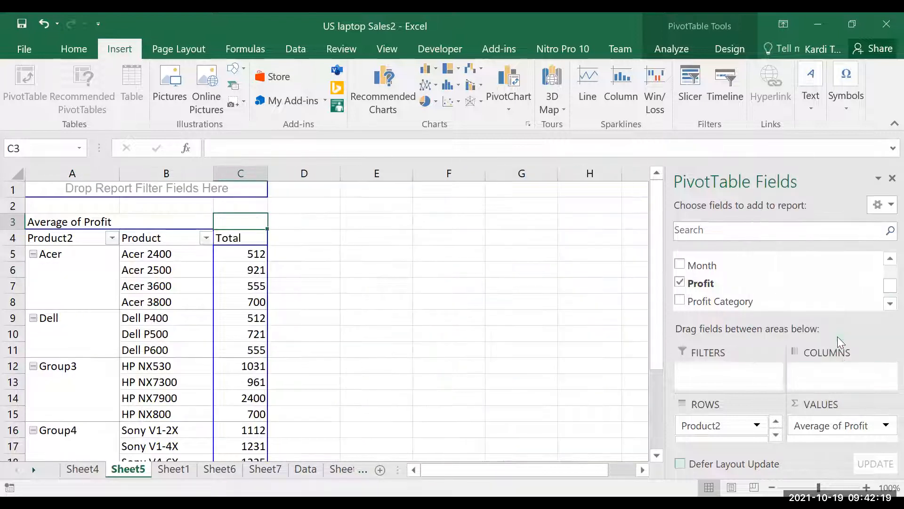
left_click(885, 425)
left_click(842, 384)
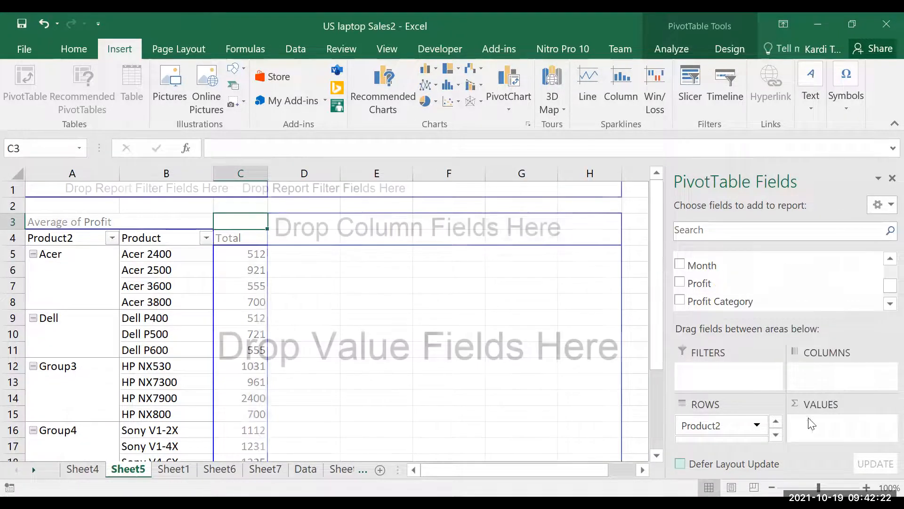
left_click(757, 425)
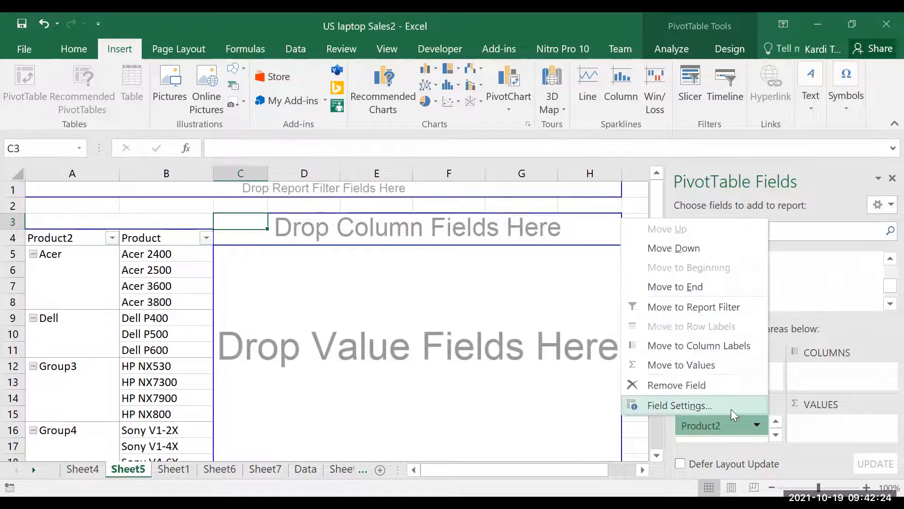
left_click(718, 385)
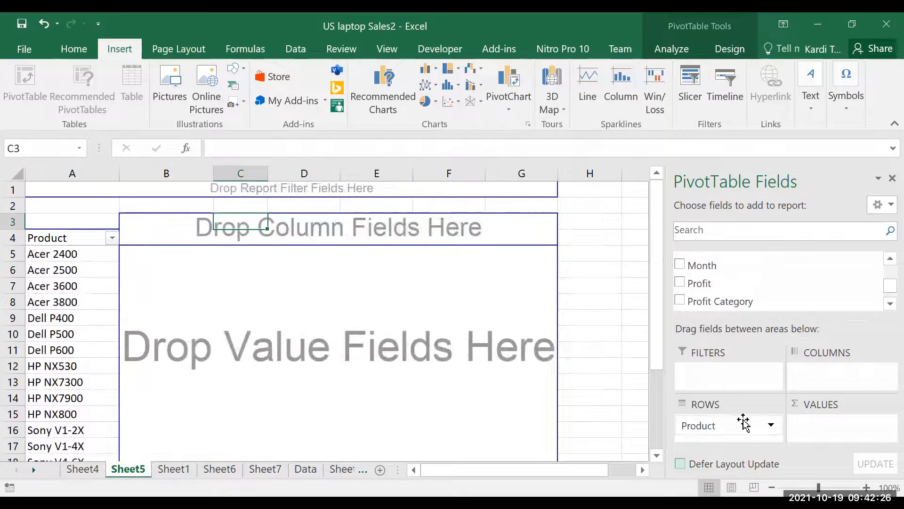
left_click(771, 426)
left_click(745, 383)
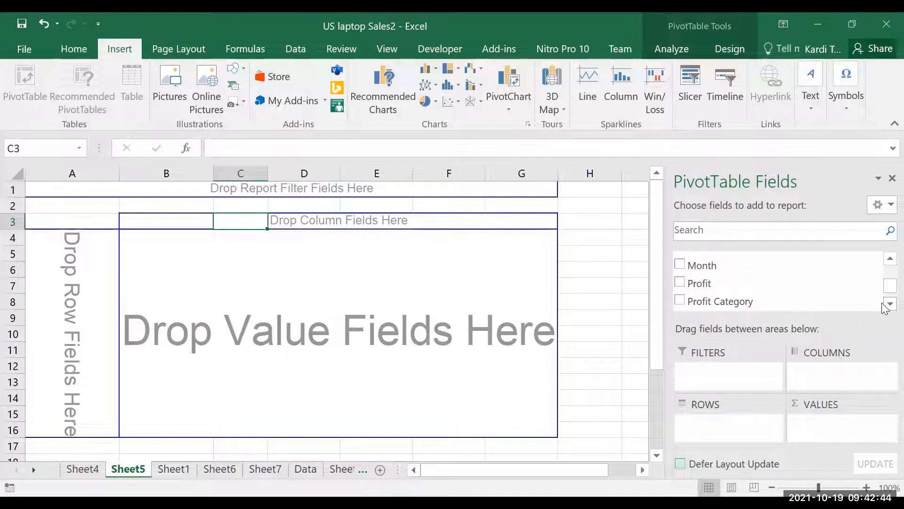
Add the Product field as the rows of the emptied Sheet5 pivot table
left_click(890, 258)
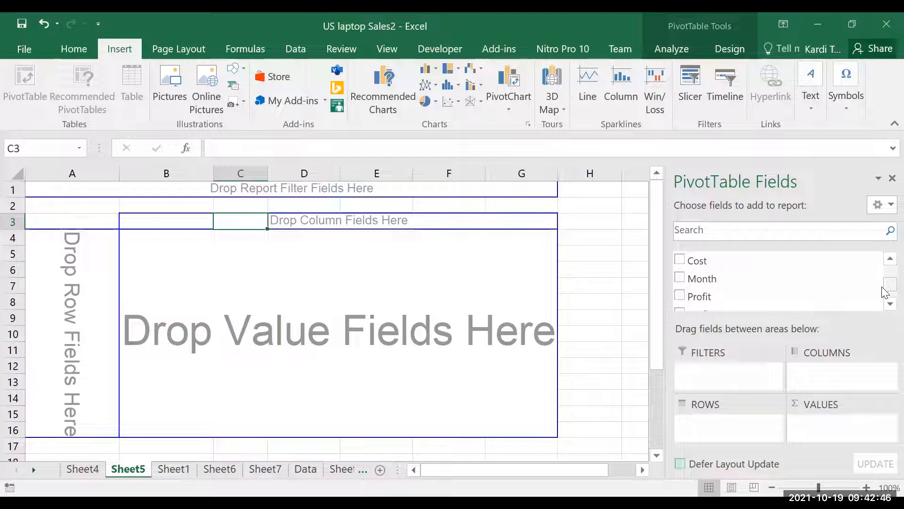
left_click(888, 304)
left_click(887, 304)
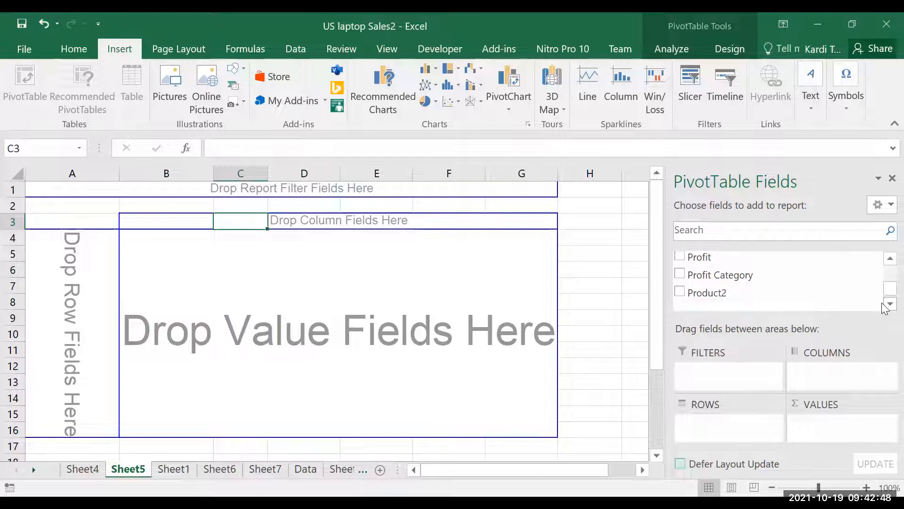
left_click(884, 259)
left_click(885, 258)
left_click(884, 259)
left_click(884, 259)
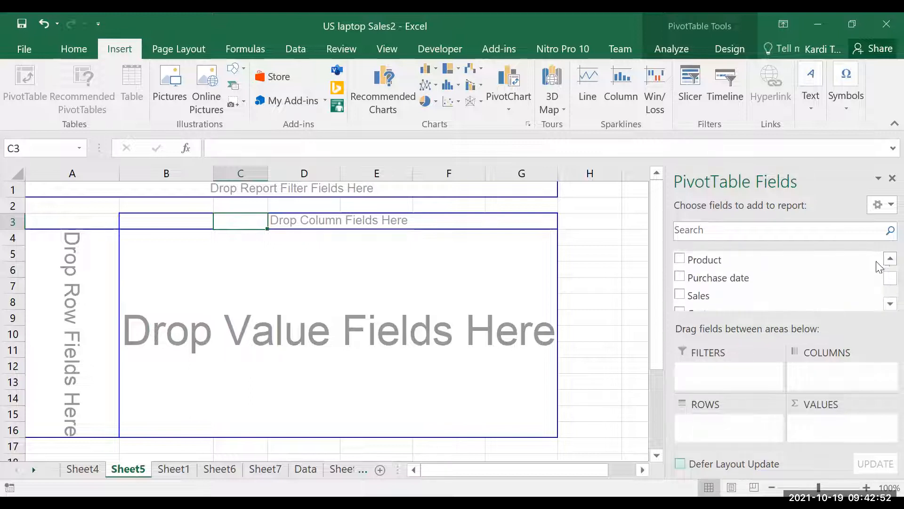
left_click_drag(708, 262, 74, 294)
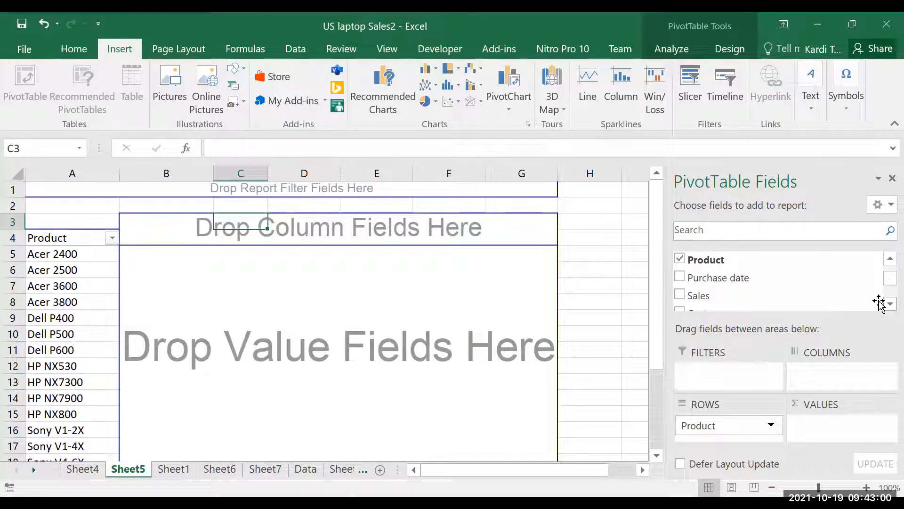
Check the reference pivot table on Sheet7 and add Store City as the columns of the Sheet5 pivot table
left_click(268, 469)
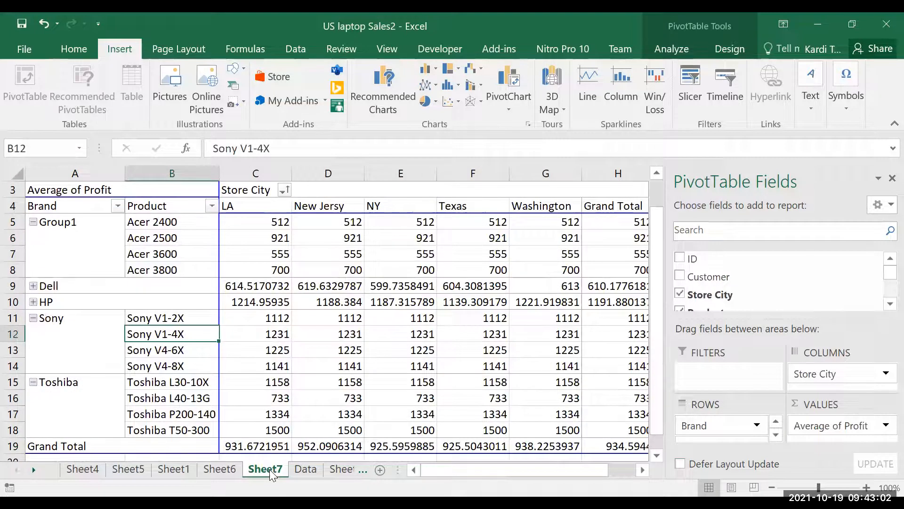
left_click(126, 468)
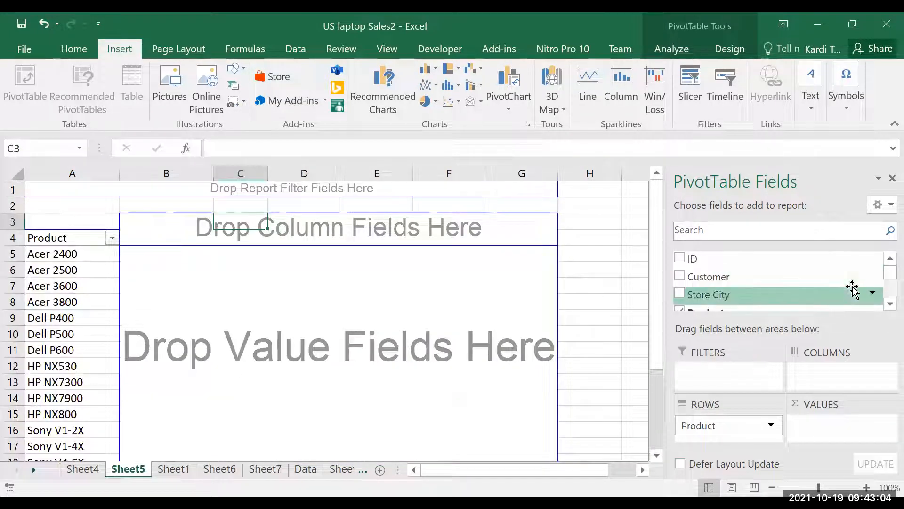
left_click_drag(722, 297, 280, 226)
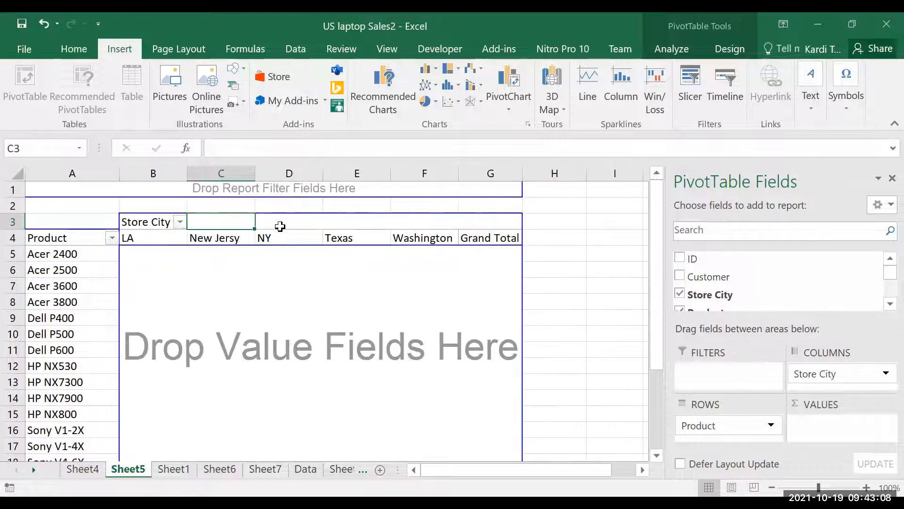
Add the Profit field as the values of the Sheet5 pivot table
left_click(885, 305)
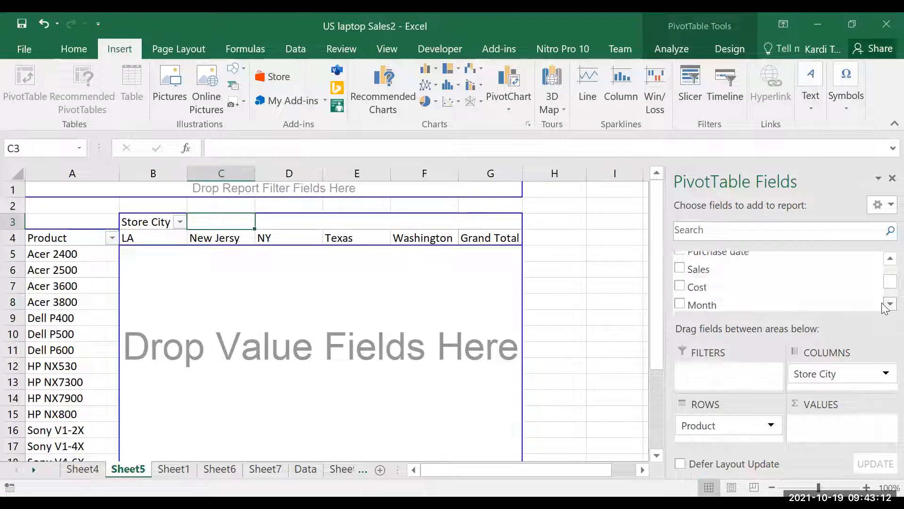
left_click(885, 304)
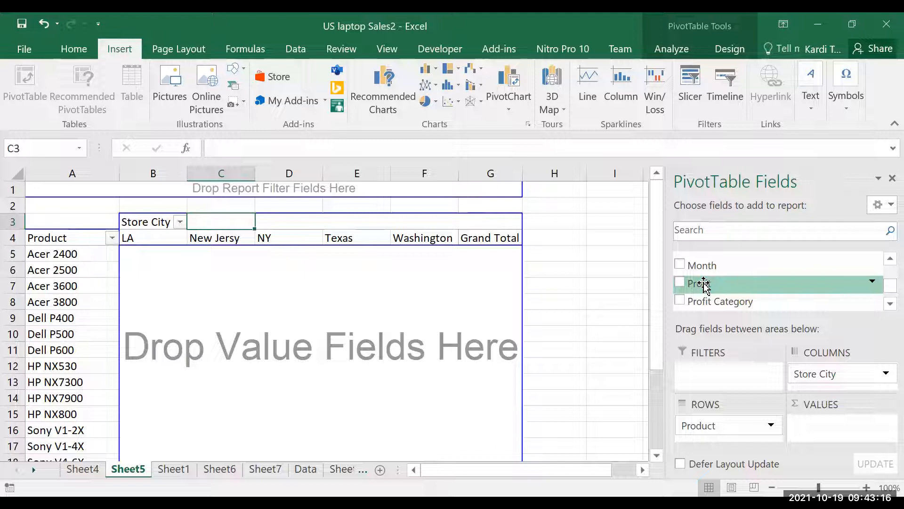
left_click_drag(704, 283, 818, 425)
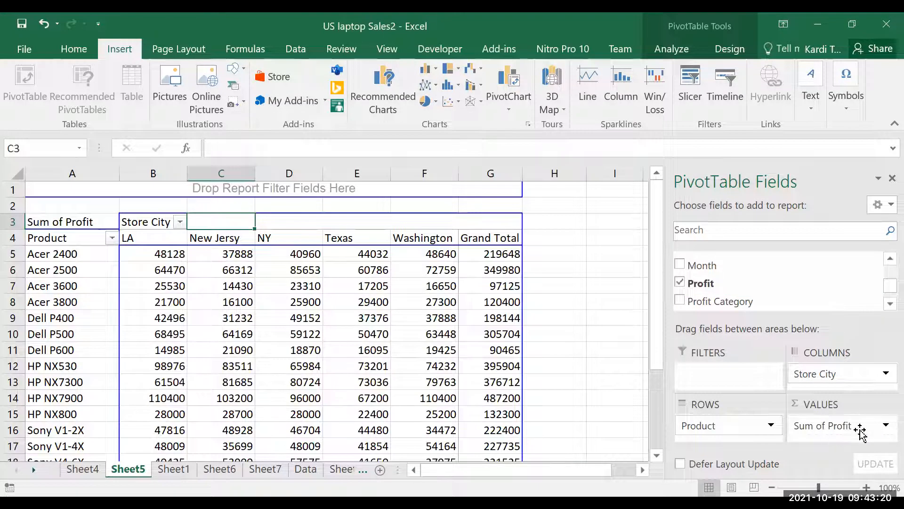
Change the summary calculation of the Profit values in the rebuilt pivot table to Average
left_click(883, 426)
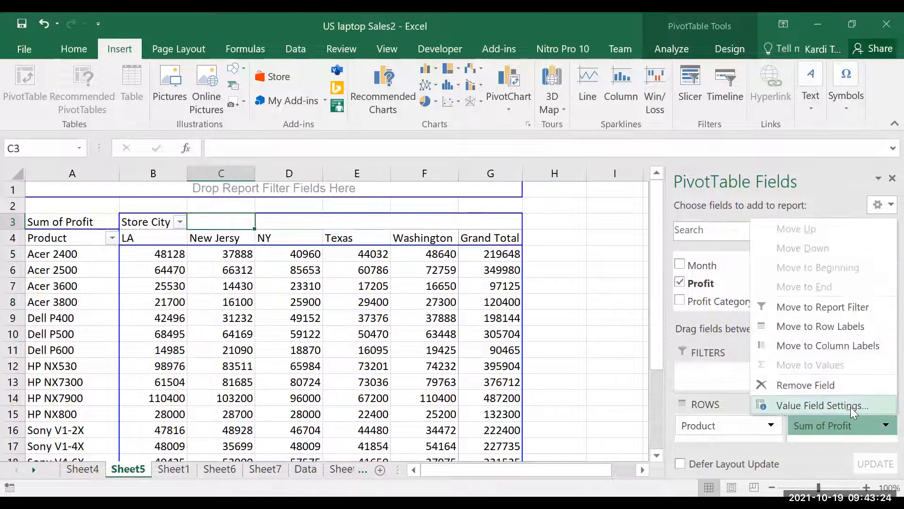
left_click(851, 407)
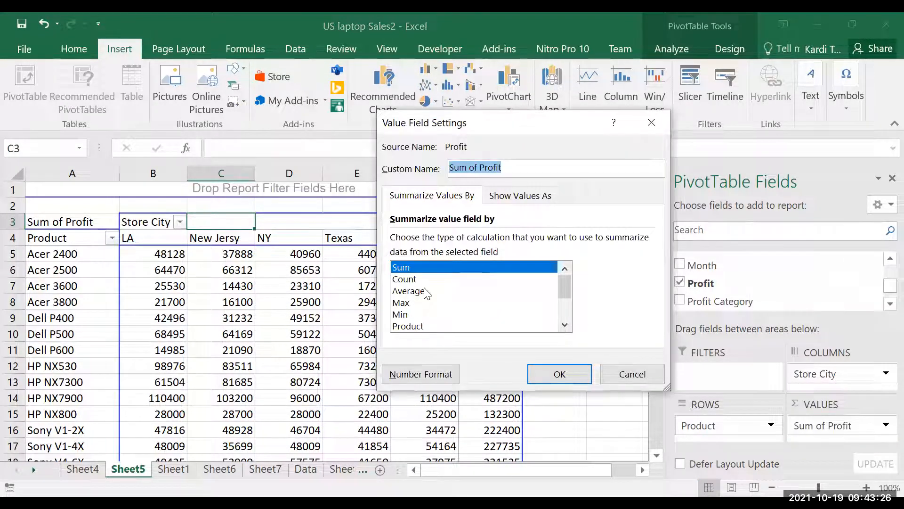
left_click(426, 292)
left_click(568, 375)
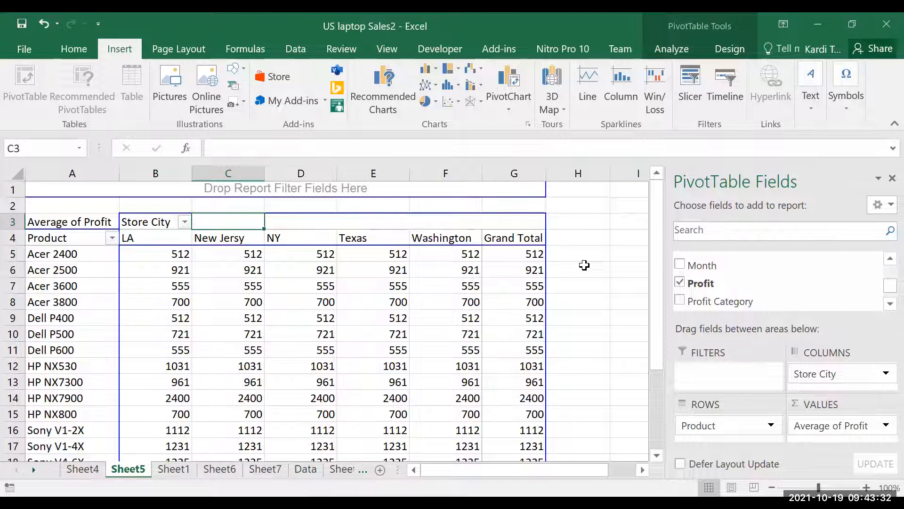
left_click(584, 265)
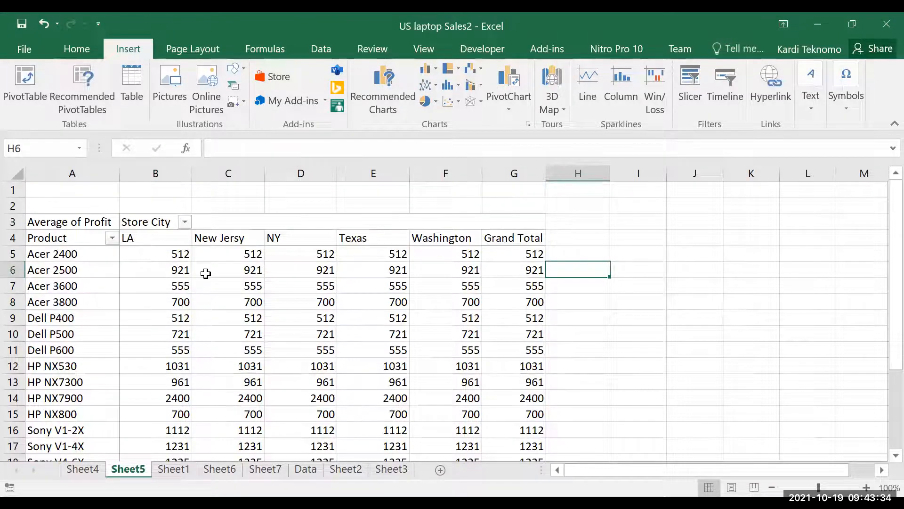
Group the Acer 2400, Acer 2500, Acer 3600 and Acer 3800 rows in the rebuilt Sheet5 pivot table
left_click(64, 253)
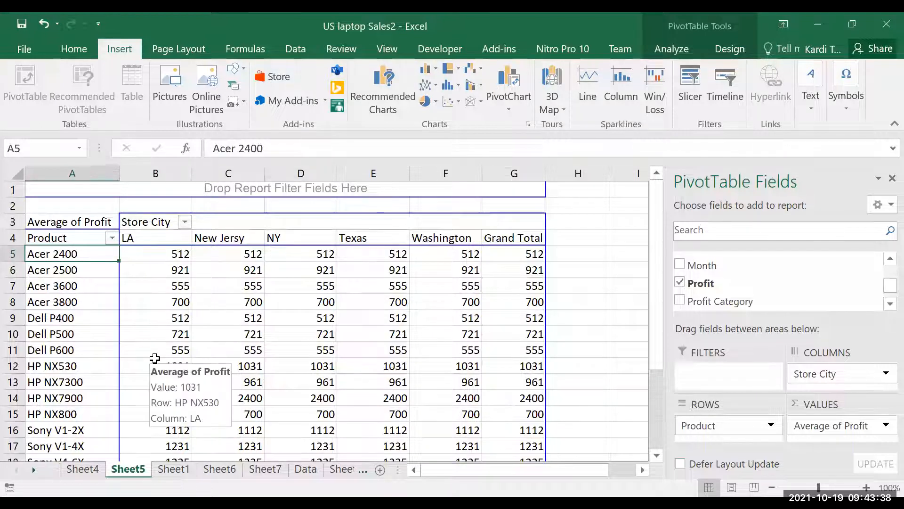
key("shift+Down")
key("shift+Down")
key("shift+Down")
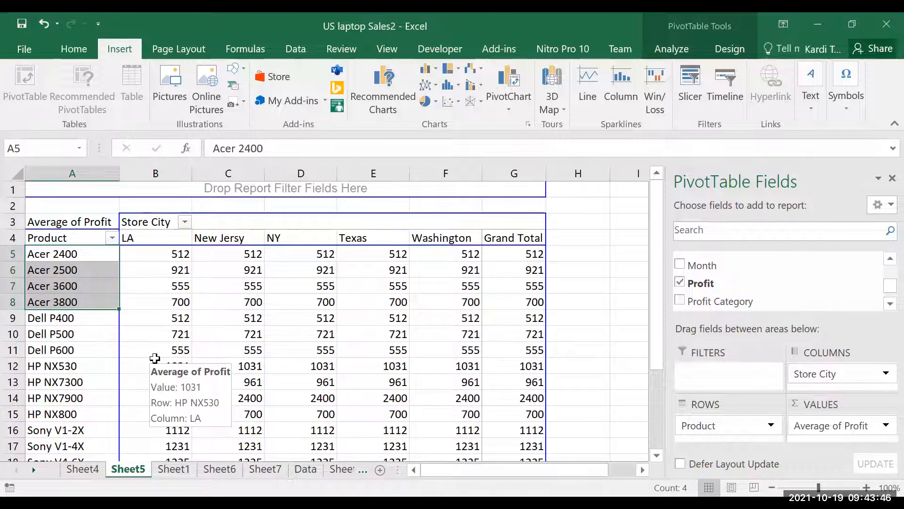
key("Up")
key("Down")
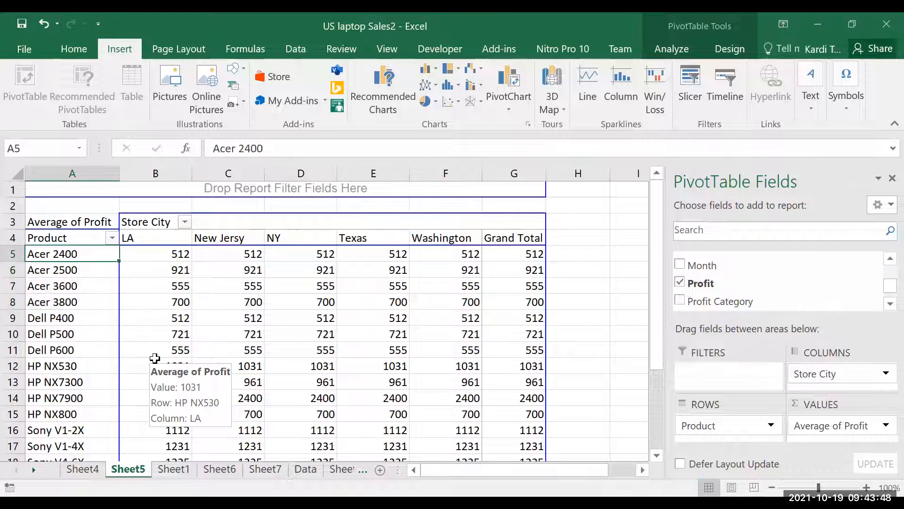
key("shift+Down")
key("shift+Down")
key("shift+Down")
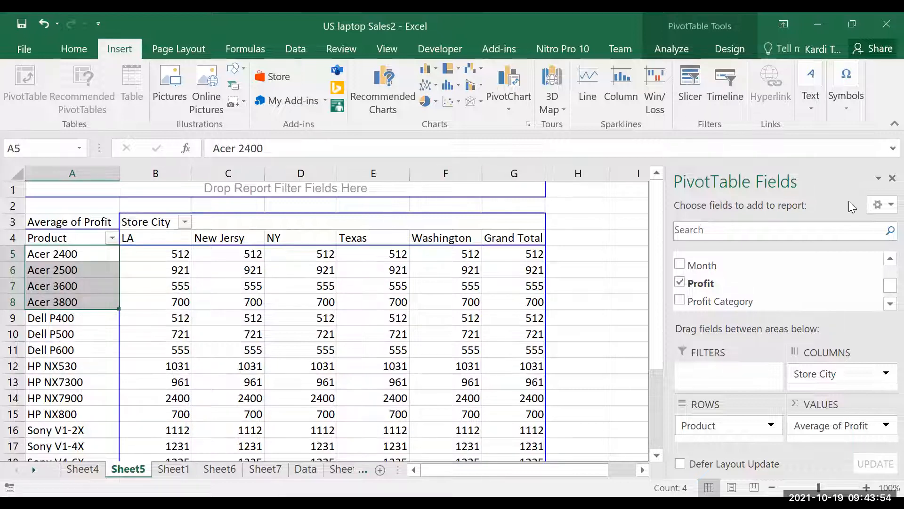
left_click(739, 49)
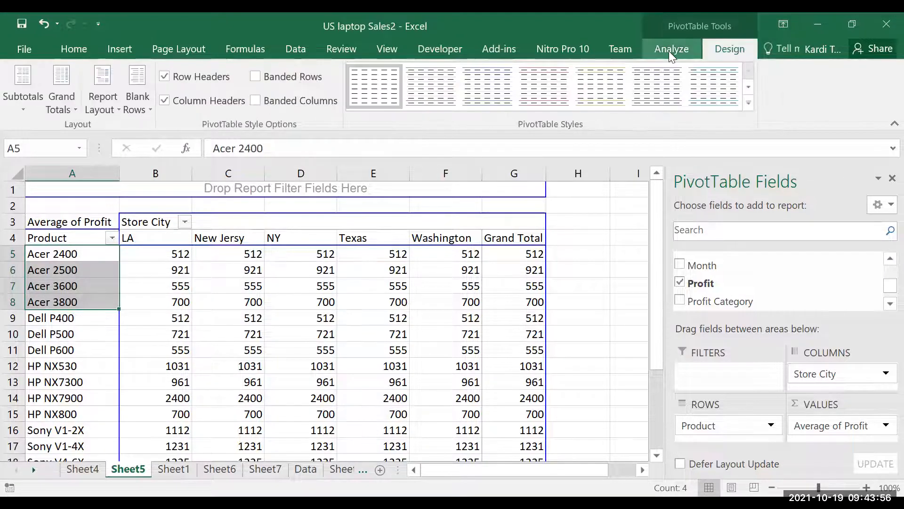
left_click(670, 49)
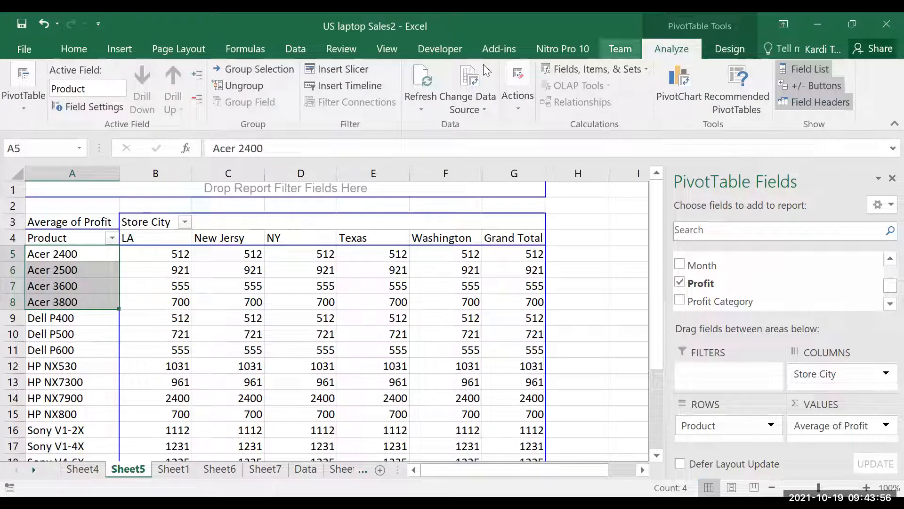
left_click(248, 71)
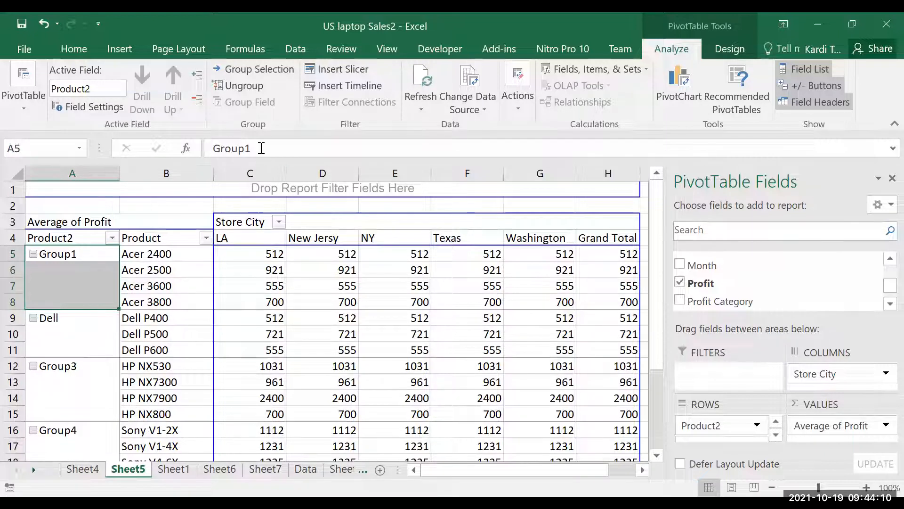
Rename the Group1 product group in the Sheet5 pivot table as Acer
left_click_drag(258, 147, 172, 147)
type("Acer")
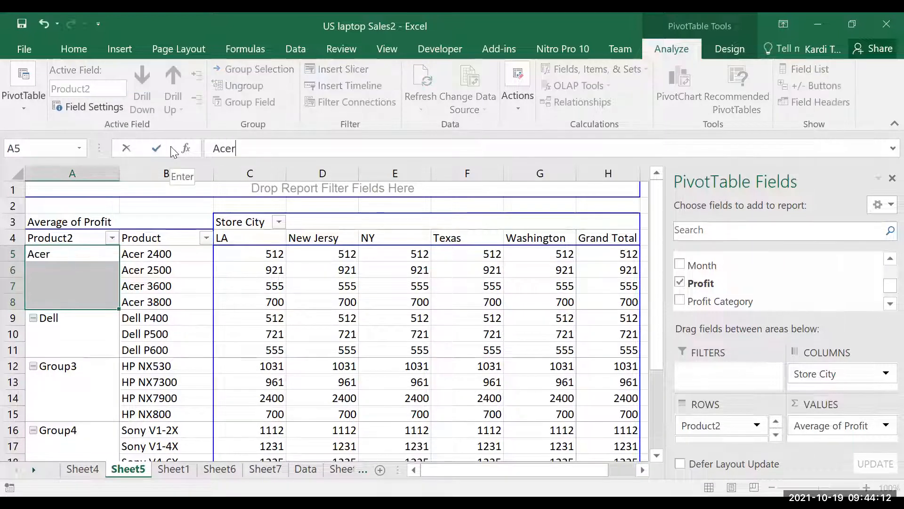
key("Return")
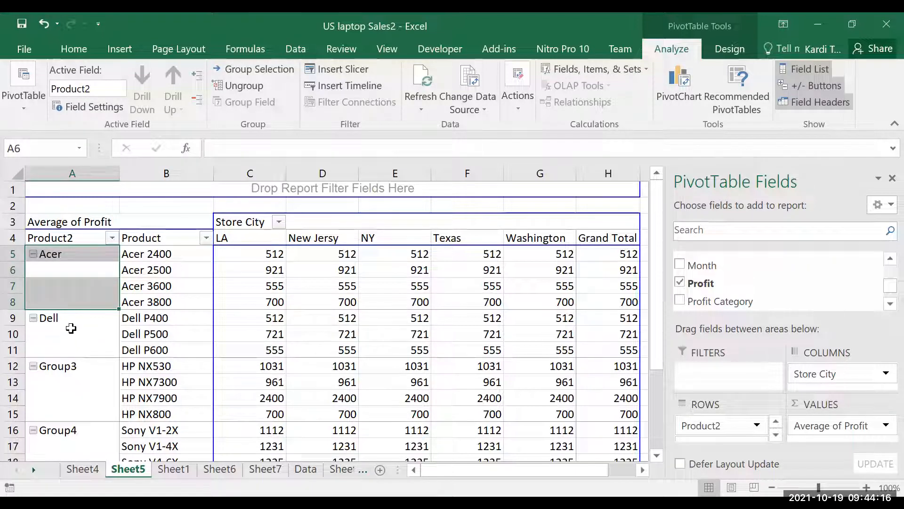
Rename the Group3 product group, which holds the HP laptops, as HP
left_click(77, 377)
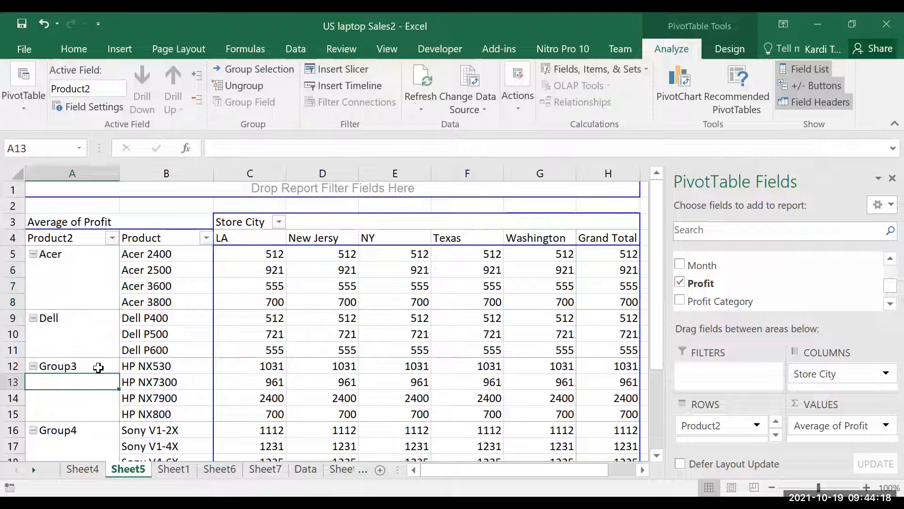
left_click(77, 366)
left_click(262, 148)
key("BackSpace")
key("BackSpace")
key("BackSpace")
key("BackSpace")
key("BackSpace")
key("BackSpace")
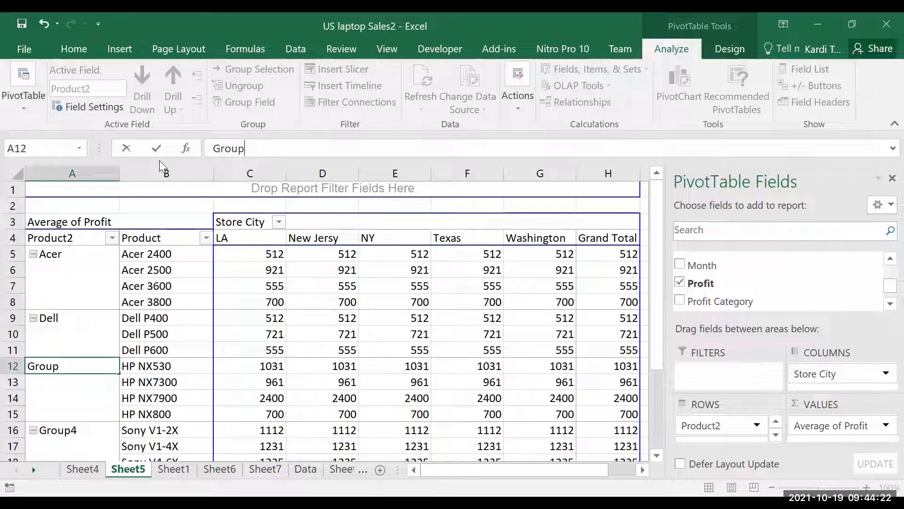
type("HP")
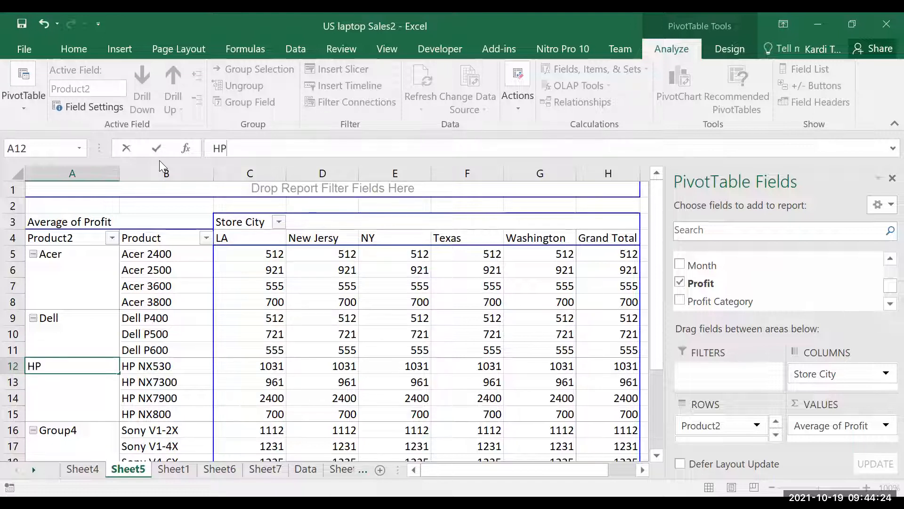
Rename the Product2 field header of the pivot table as Brand
left_click(92, 237)
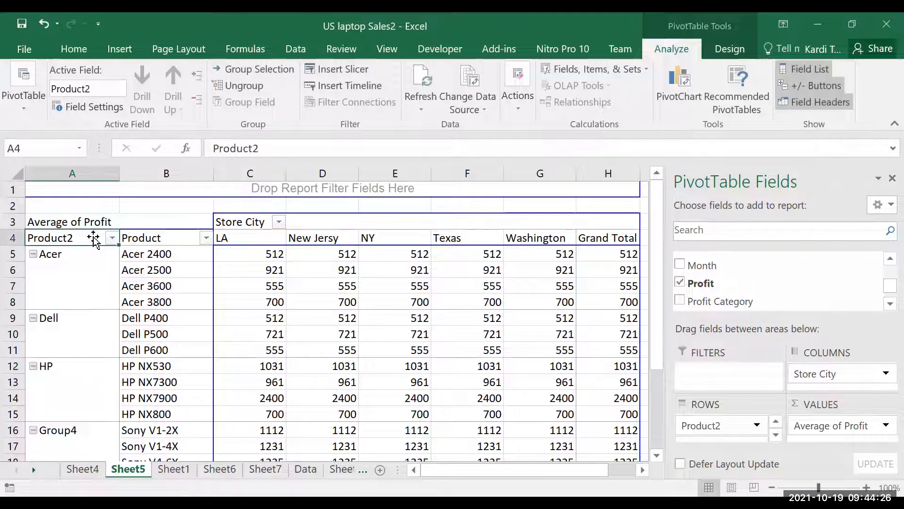
left_click_drag(276, 148, 160, 147)
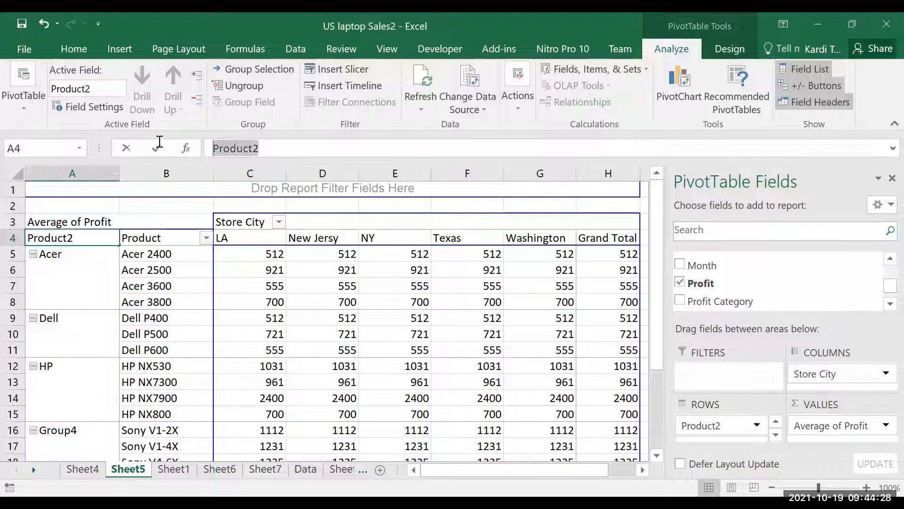
type("Brand")
key("Return")
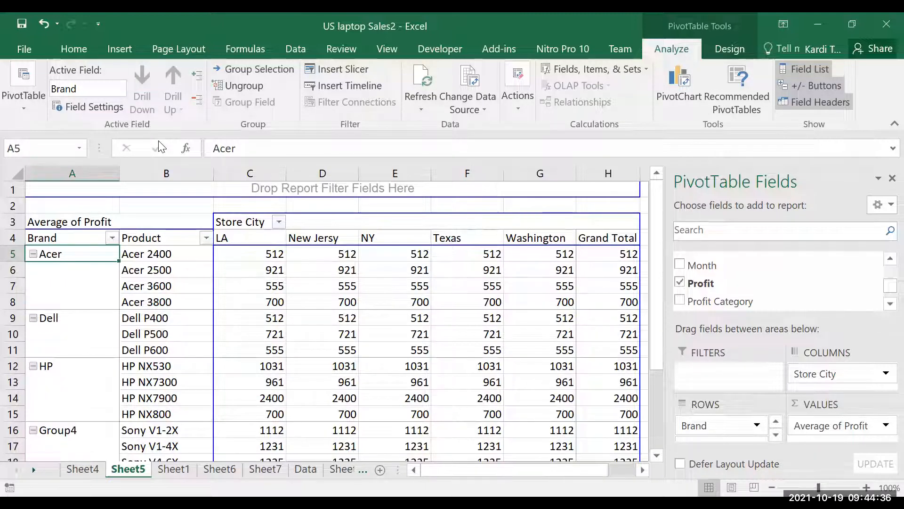
Rename the Group4 product group, which holds the Sony laptops, as Sony
left_click(66, 429)
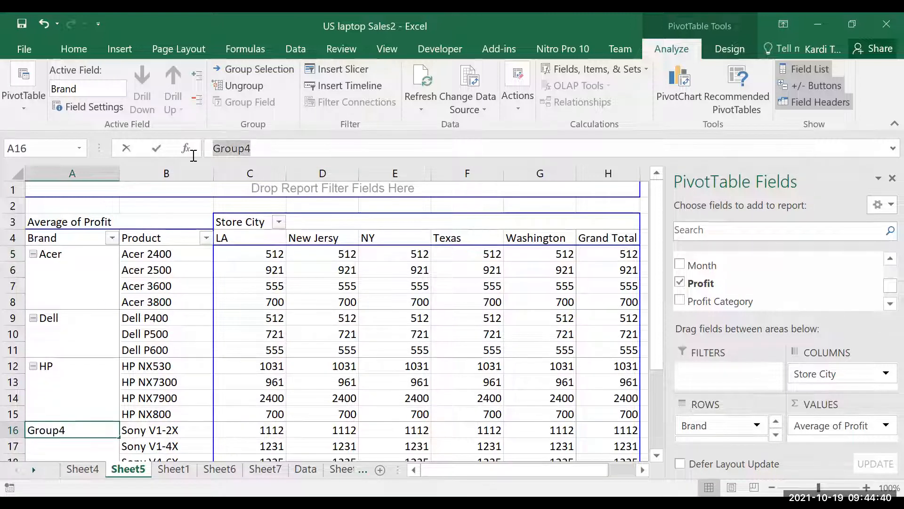
type("Sony")
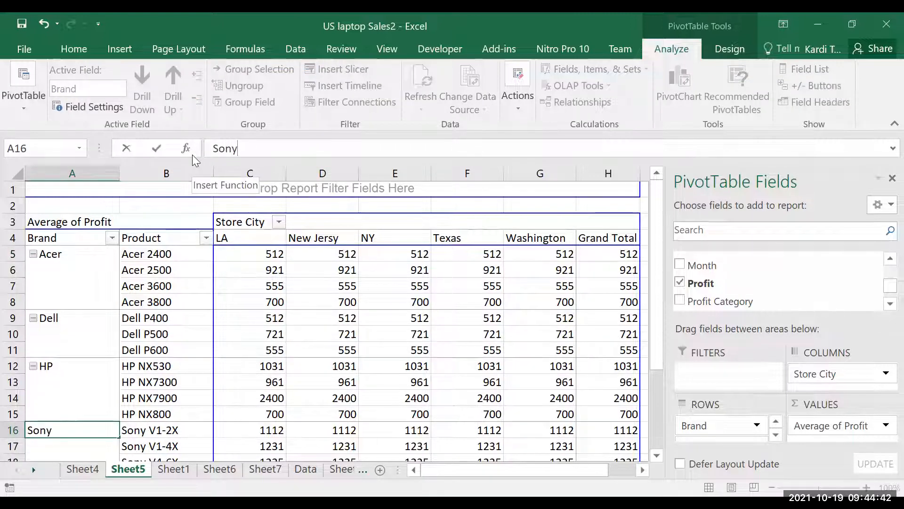
key("Return")
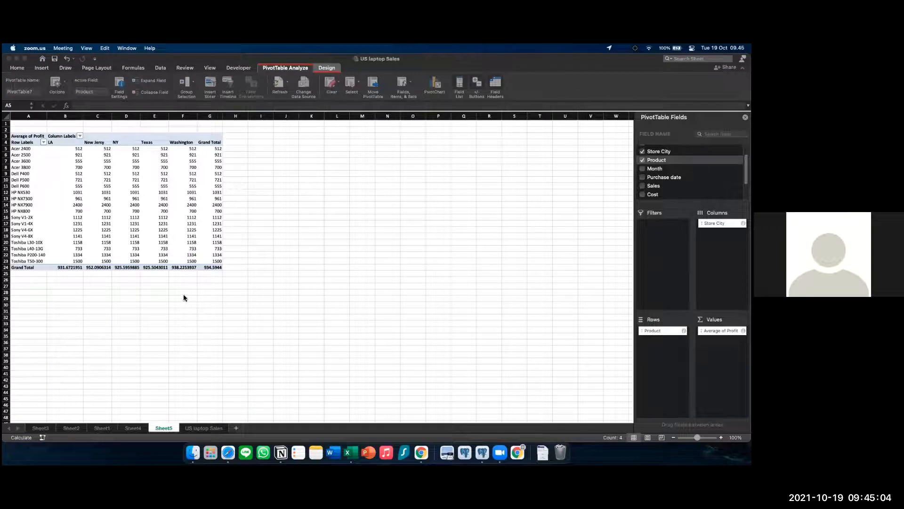
Try to group the Acer 2400, Acer 2500, Acer 3600 and Acer 3800 rows in the Sheet5 pivot table of the US laptop Sales workbook
left_click(31, 149)
left_click(71, 181)
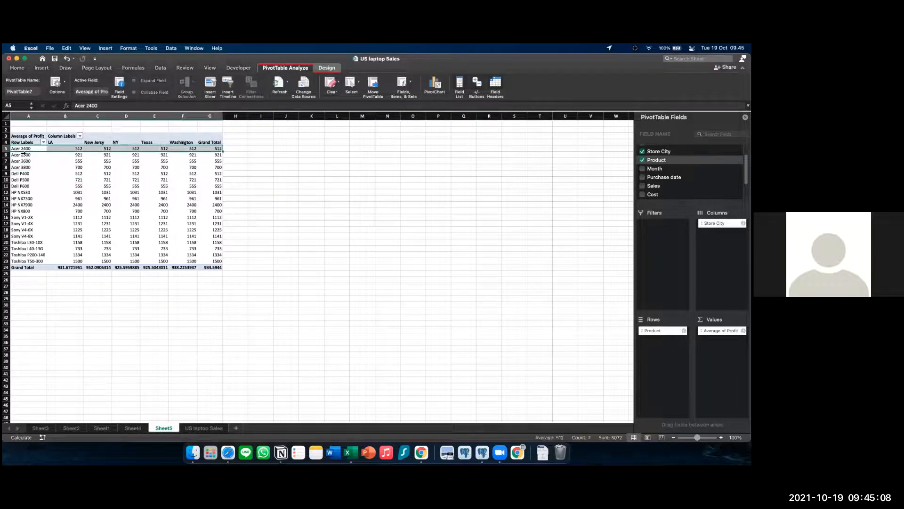
left_click_drag(262, 280, 287, 286)
left_click(721, 438)
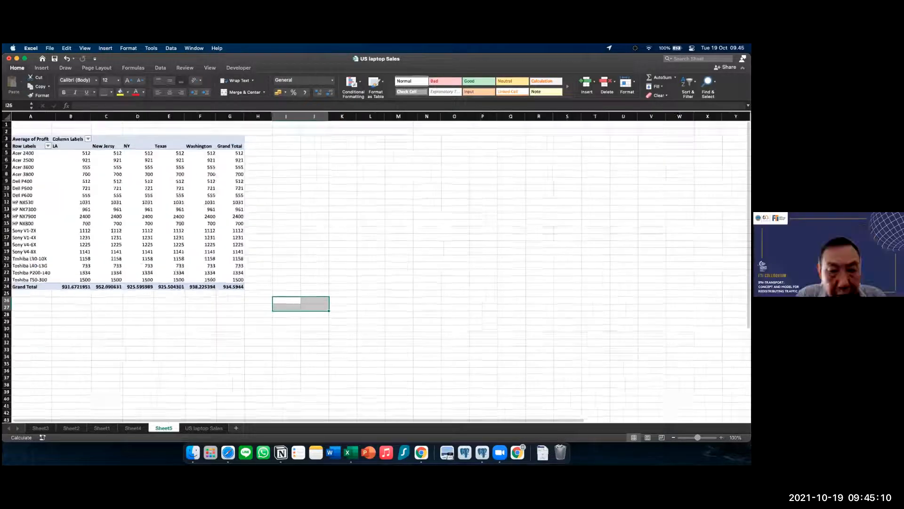
left_click(721, 438)
left_click(721, 438)
left_click(23, 161)
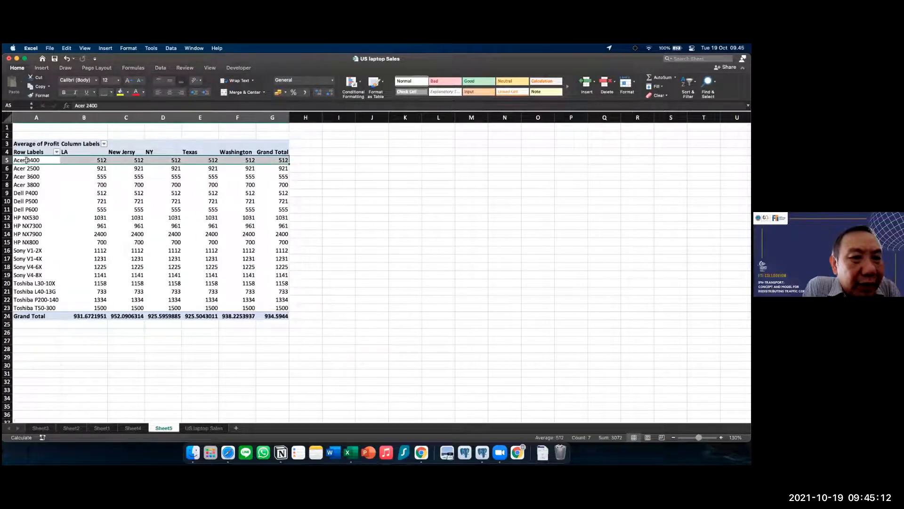
left_click_drag(35, 162, 34, 188)
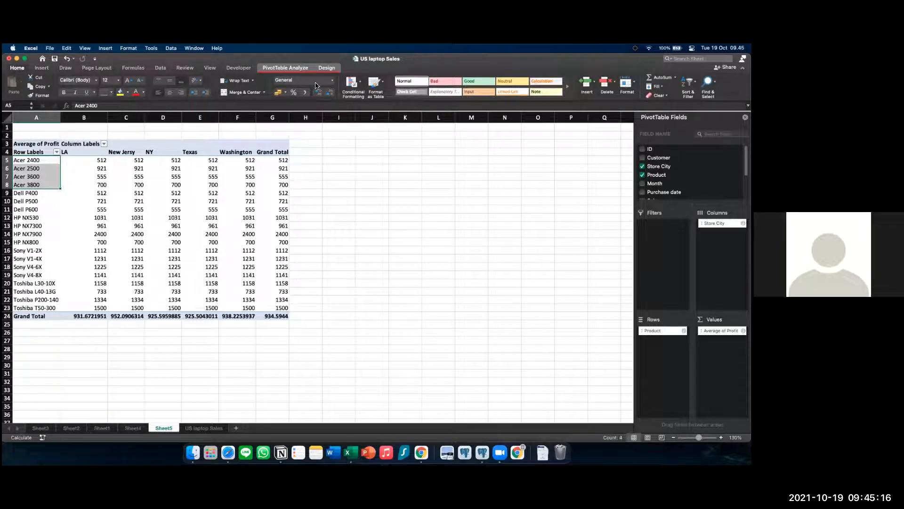
left_click(280, 69)
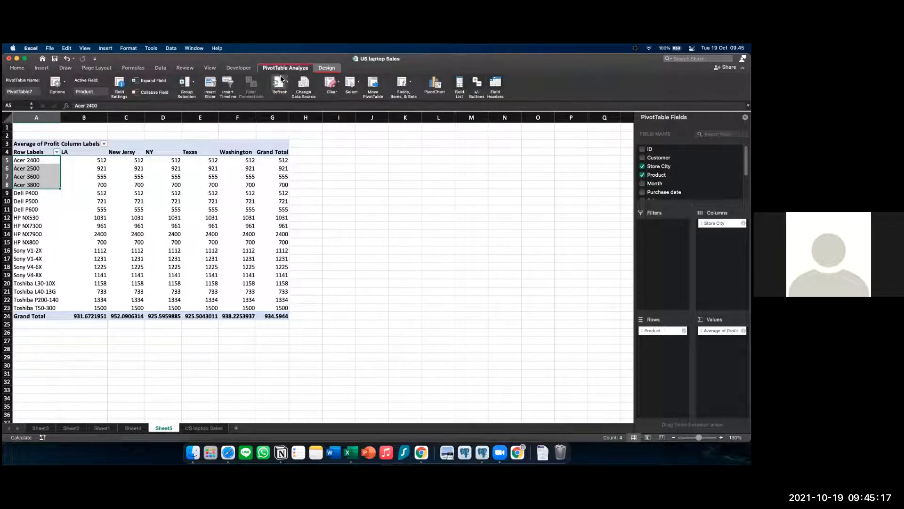
left_click(194, 88)
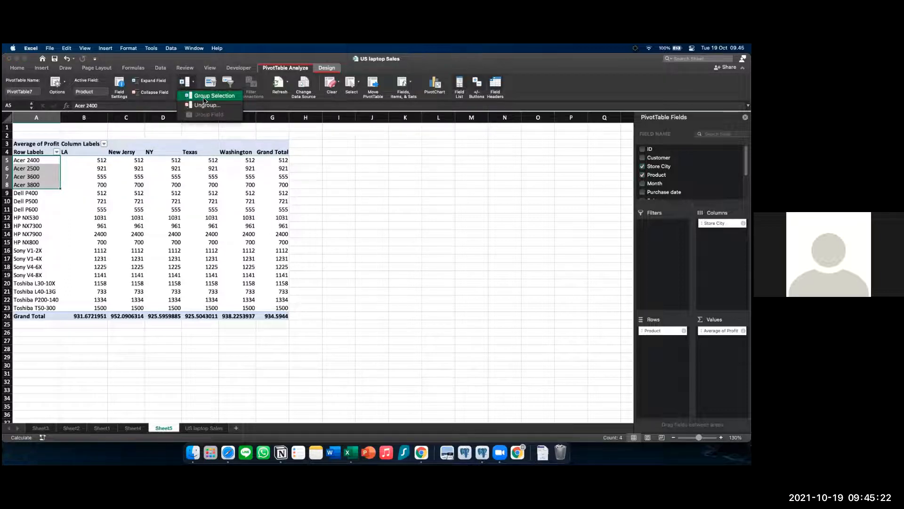
left_click(204, 97)
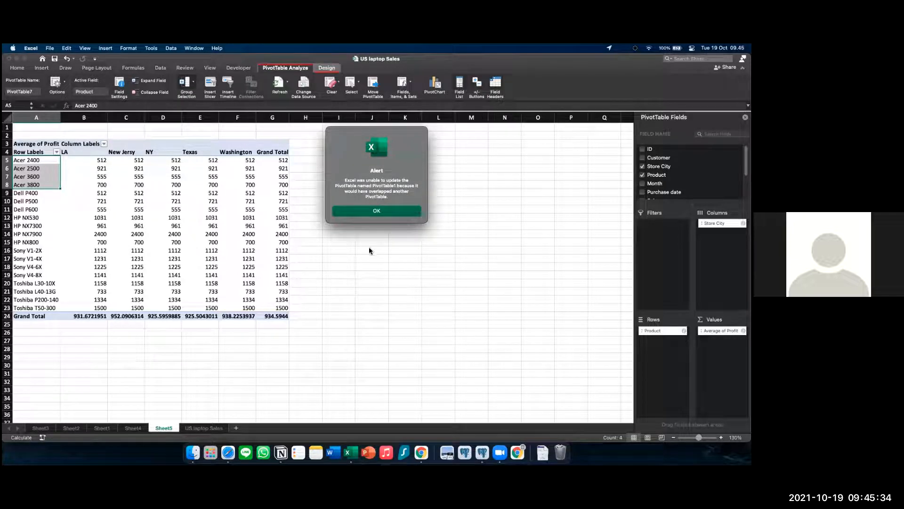
left_click(388, 212)
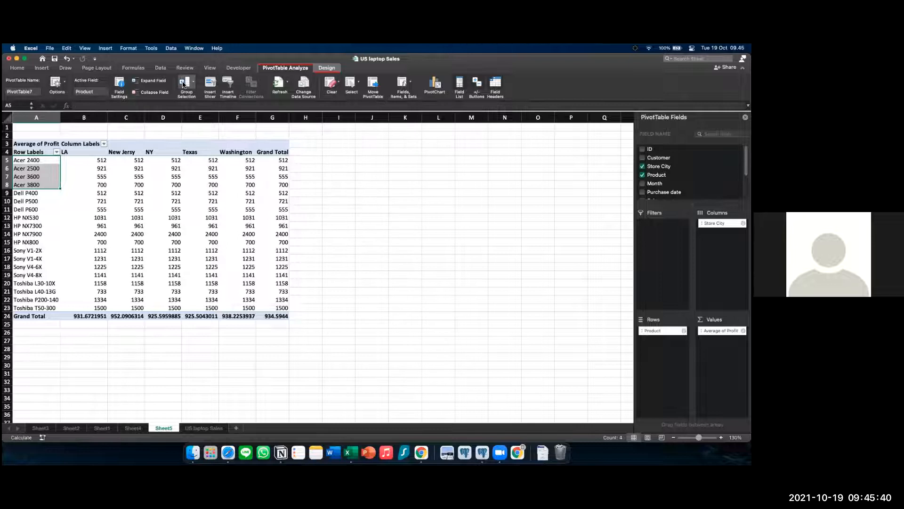
Reselect the four Acer product rows and try again to group them in the US laptop Sales pivot table
left_click(331, 69)
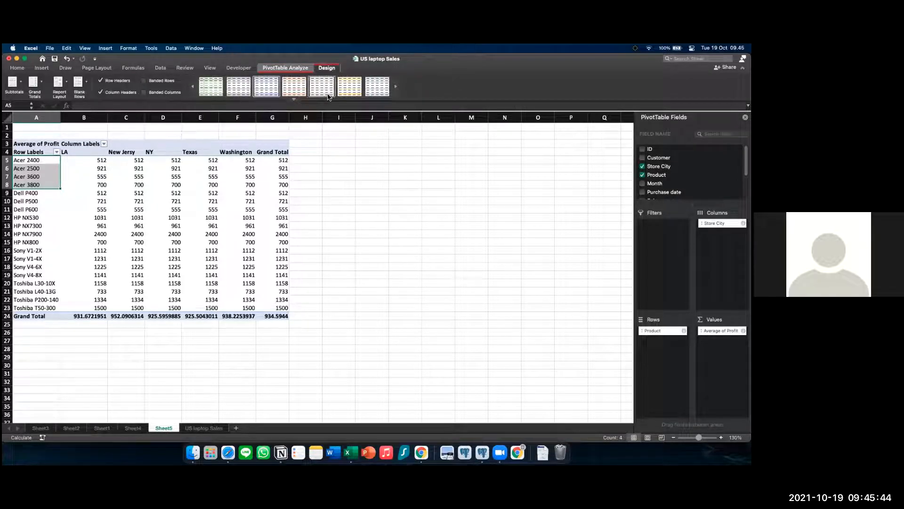
left_click(285, 68)
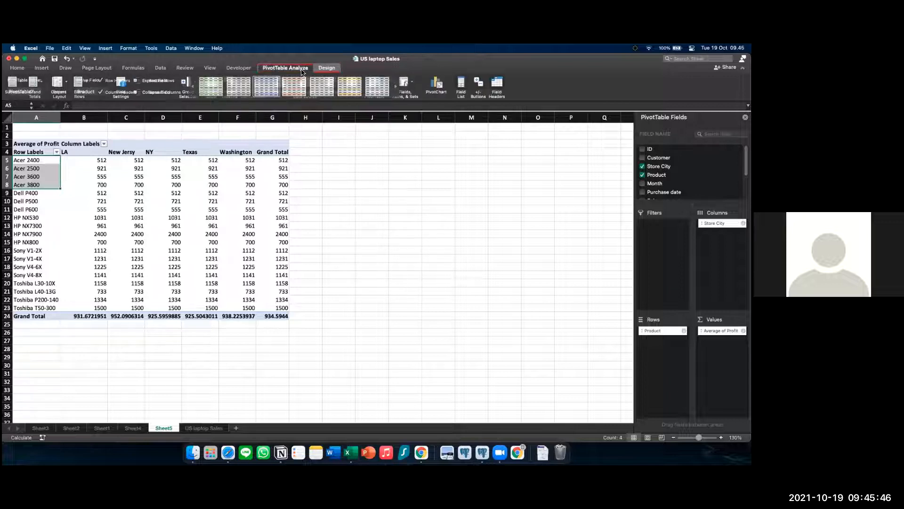
left_click(189, 97)
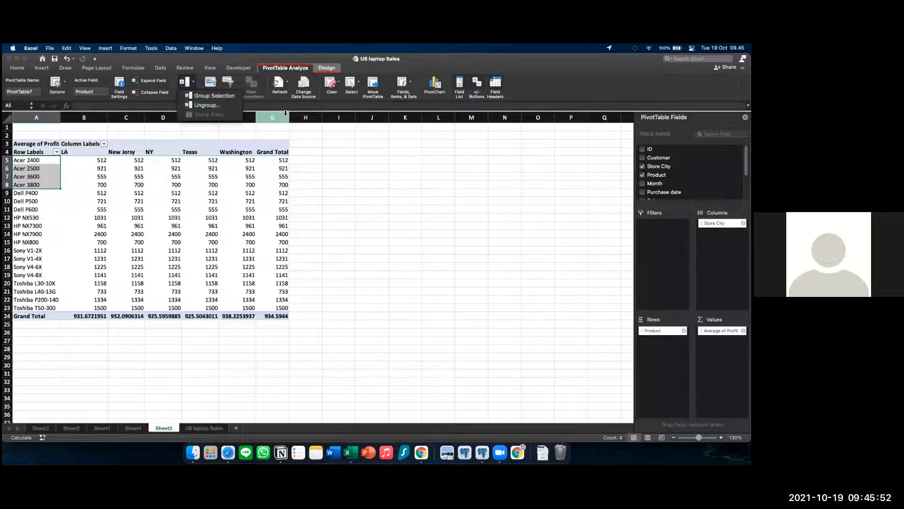
left_click(208, 247)
left_click(51, 198)
left_click(53, 166)
left_click(75, 169)
left_click_drag(20, 160, 46, 184)
left_click(56, 187)
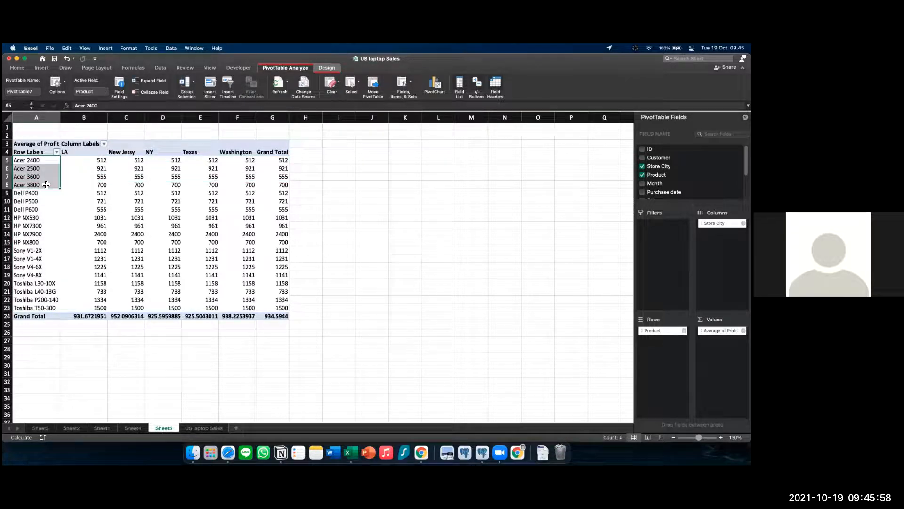
right_click(44, 183)
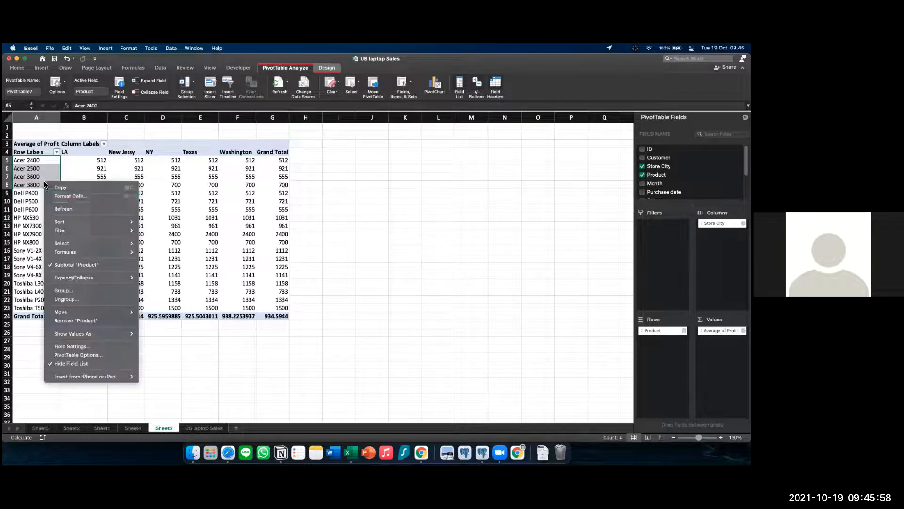
left_click(107, 292)
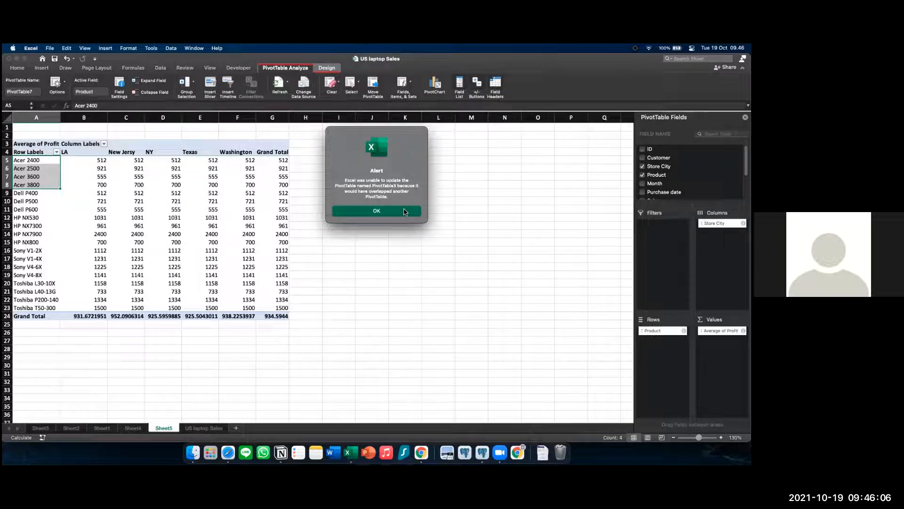
left_click(403, 210)
left_click(189, 85)
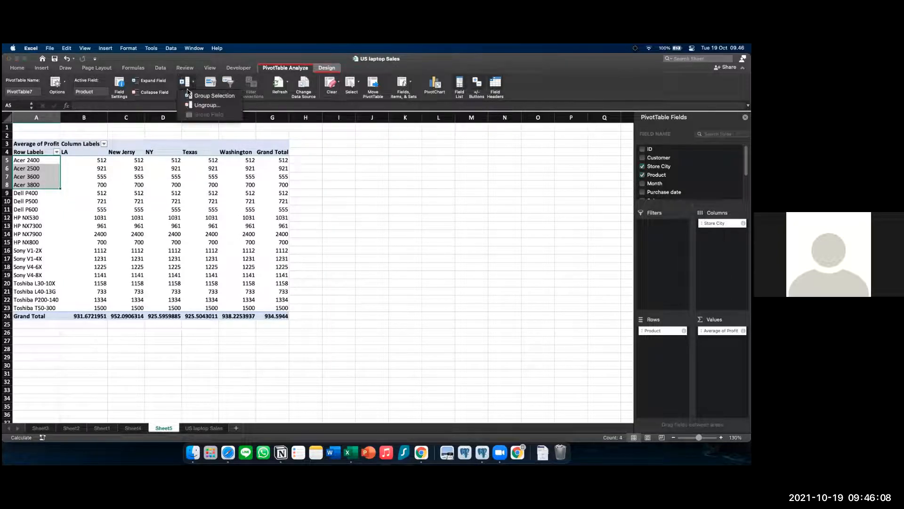
left_click(120, 90)
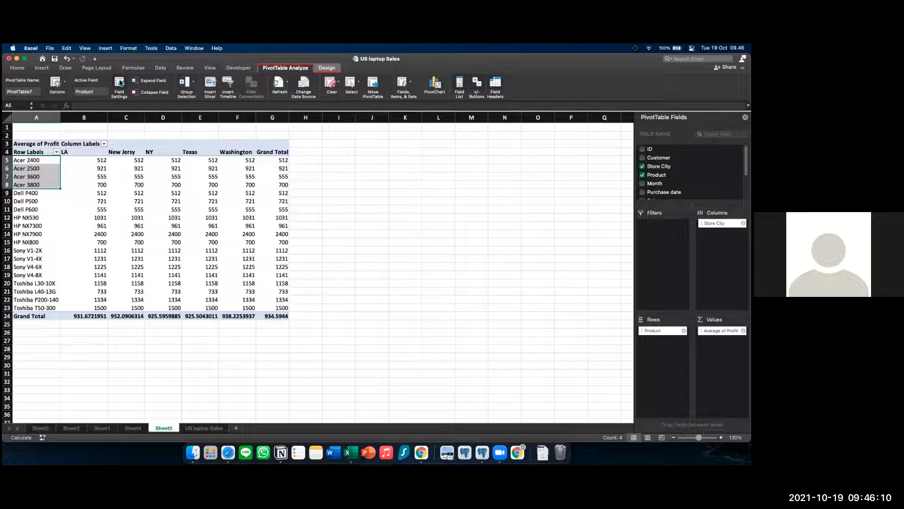
left_click(121, 84)
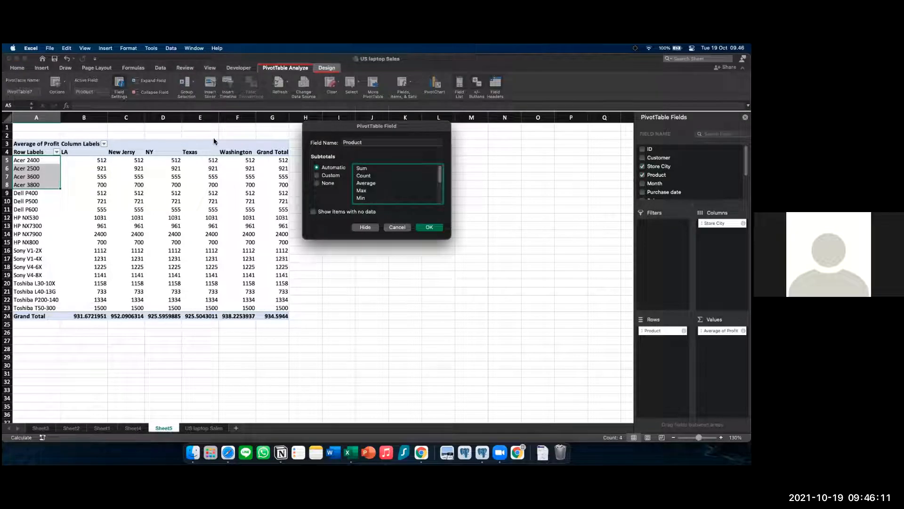
left_click(392, 228)
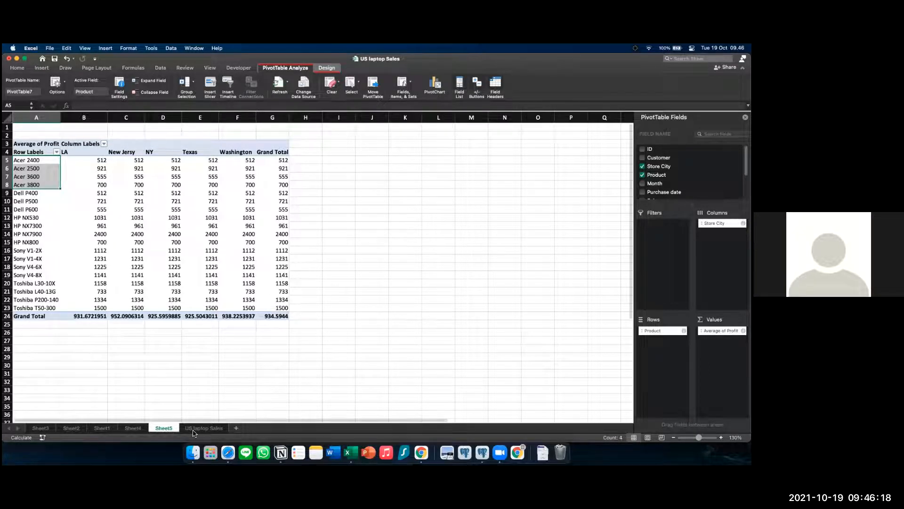
Add a Brand header in cell L1 of the US laptop Sales data sheet, beside the Gross Margin column
key("ctrl+Page_Down")
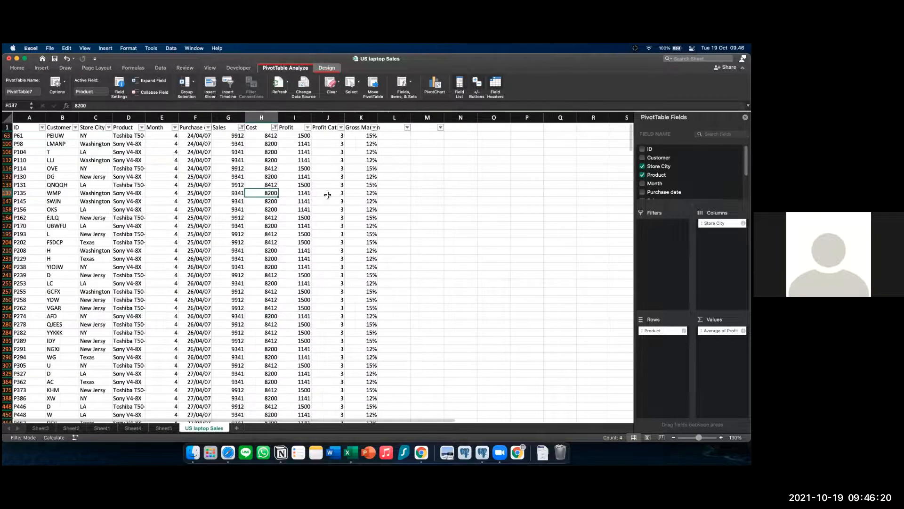
left_click(396, 143)
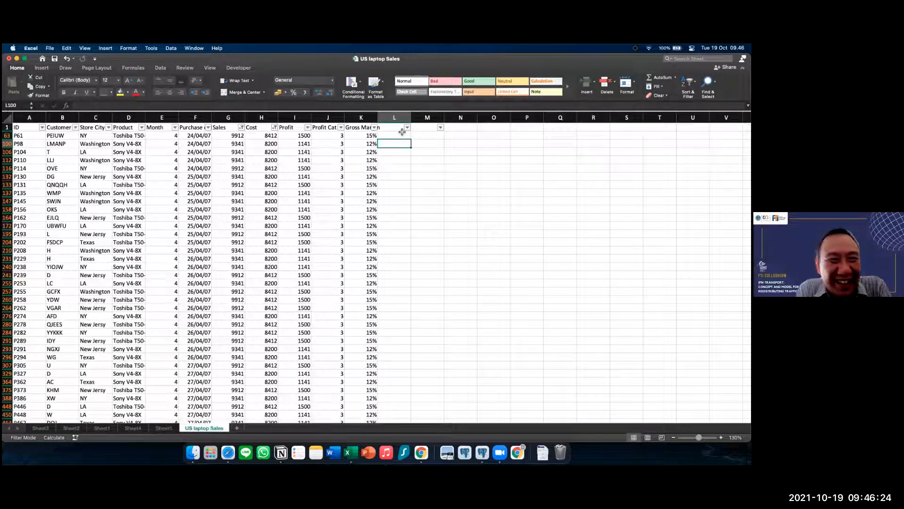
key("super+Up")
type("Brand")
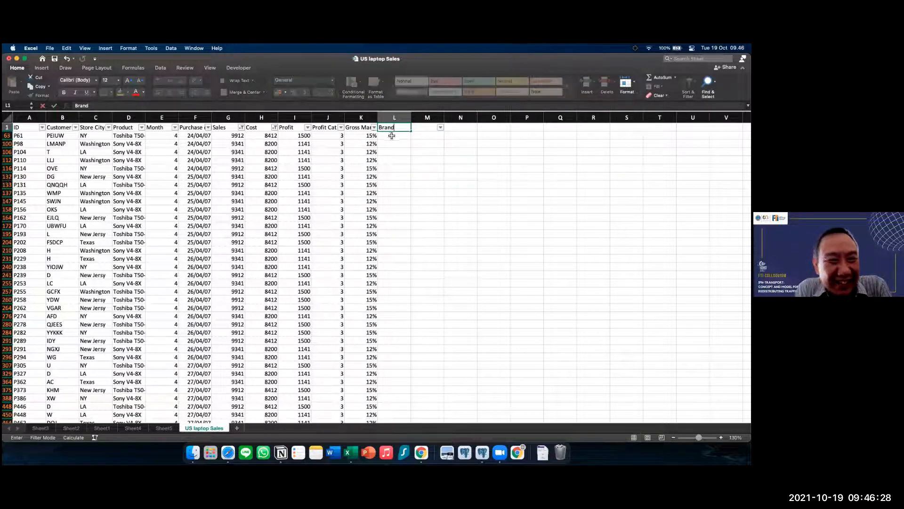
key("Return")
type("=")
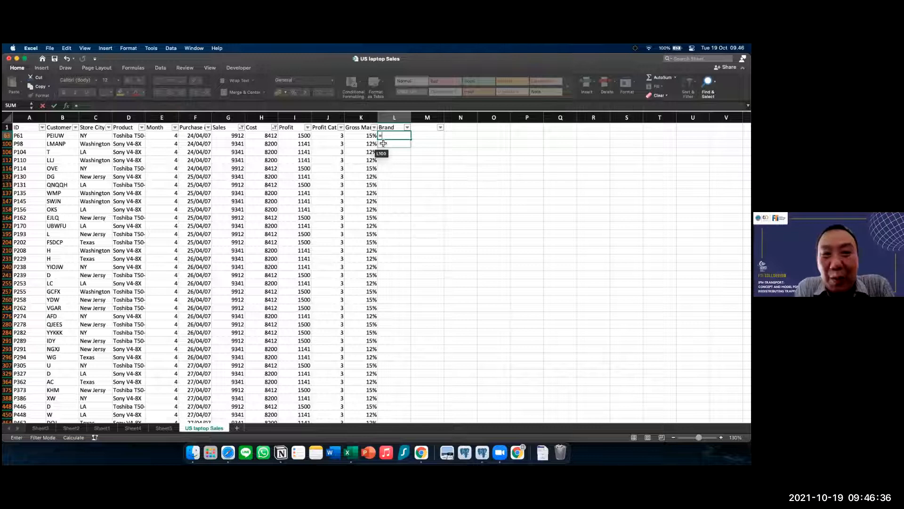
type("sub")
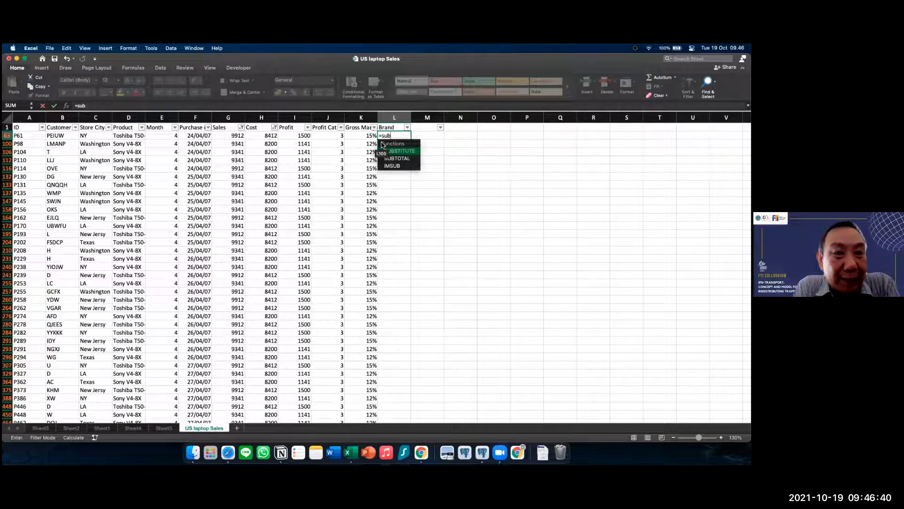
key("BackSpace")
key("BackSpace")
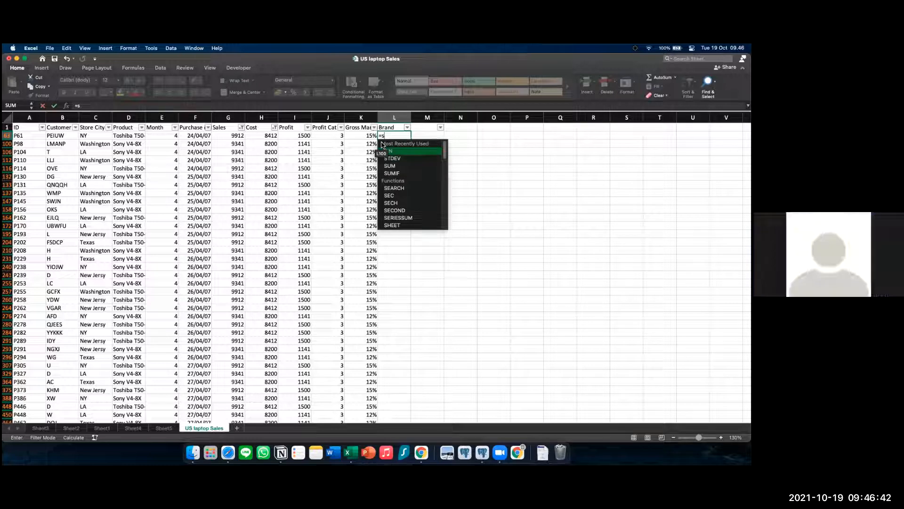
key("BackSpace")
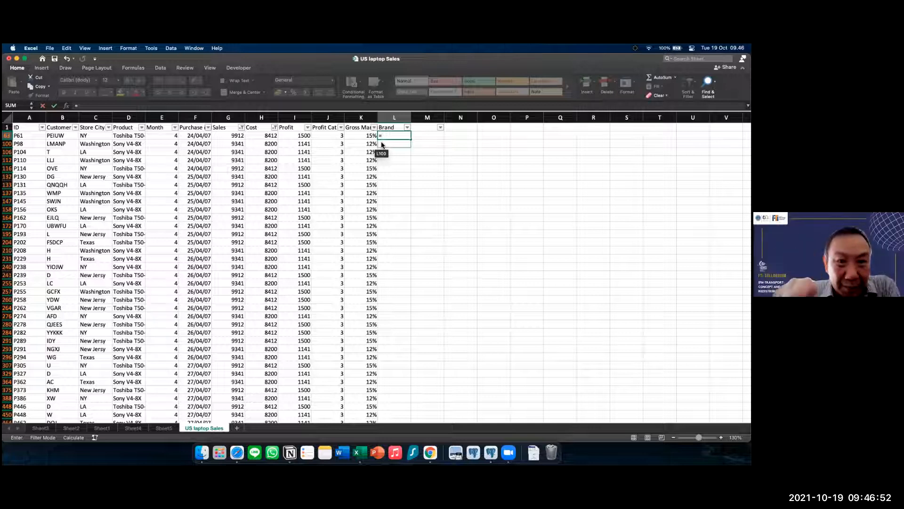
type("text")
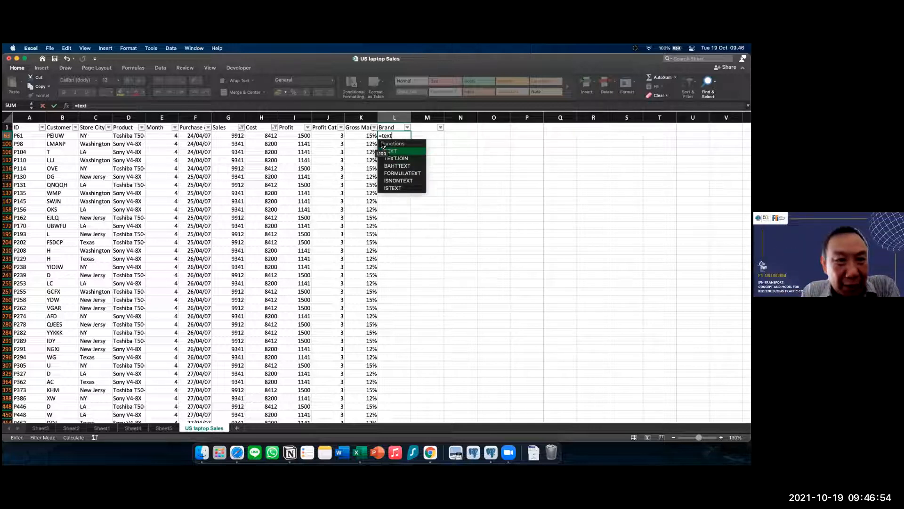
key("BackSpace")
key("BackSpace")
key("BackSpace")
key("BackSpace")
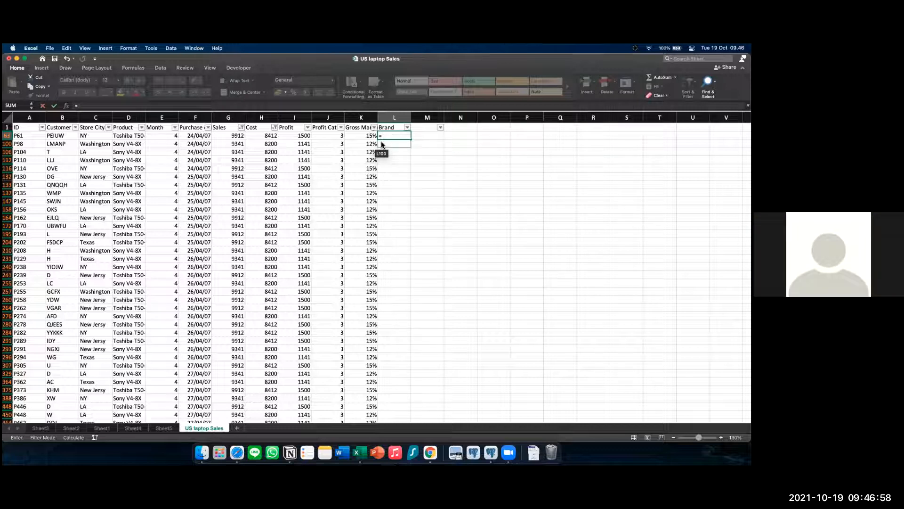
type("lo")
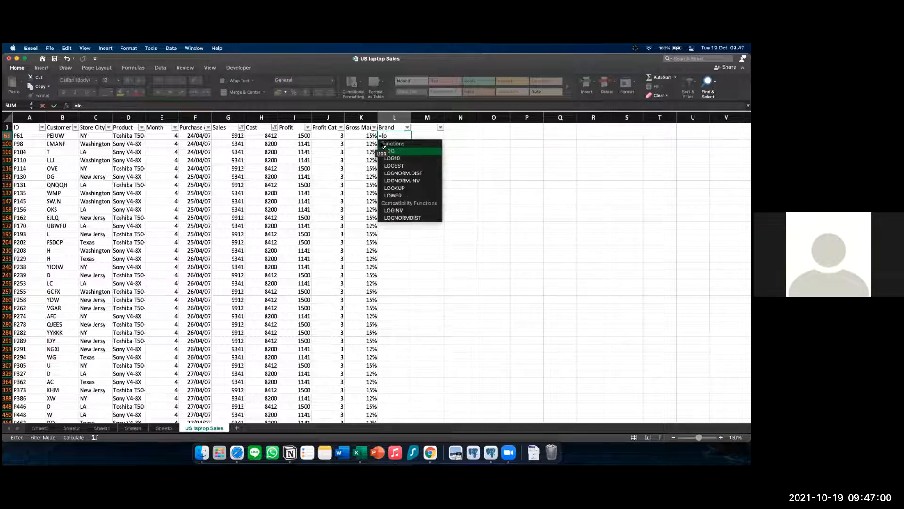
key("BackSpace")
key("BackSpace")
key("Escape")
left_click(490, 184)
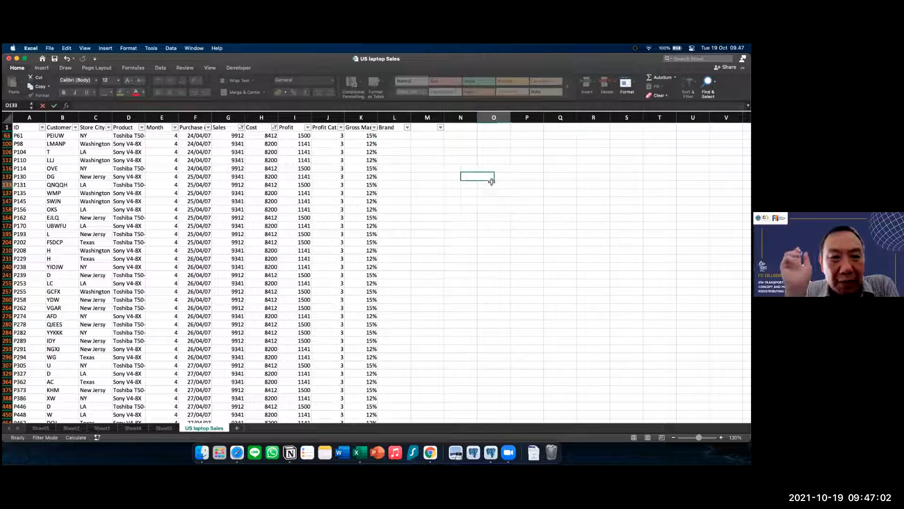
left_click_drag(486, 130, 548, 183)
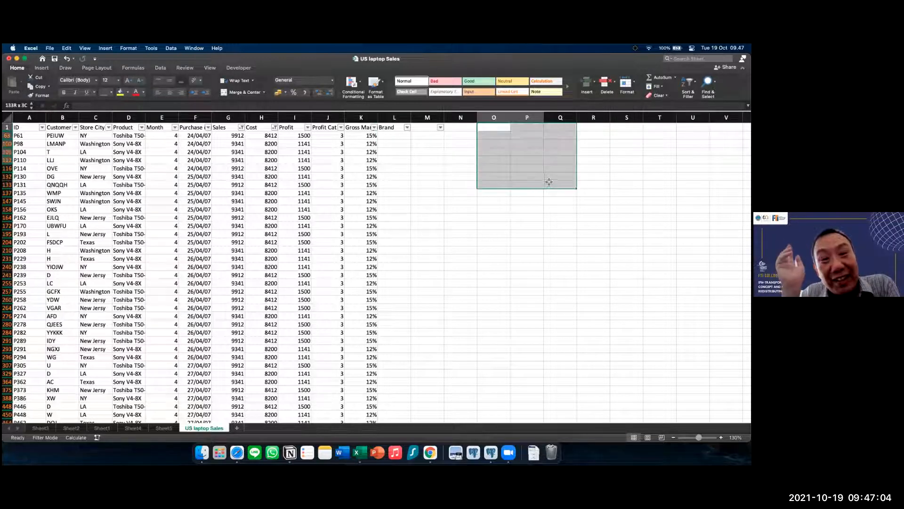
left_click(549, 178)
left_click(491, 136)
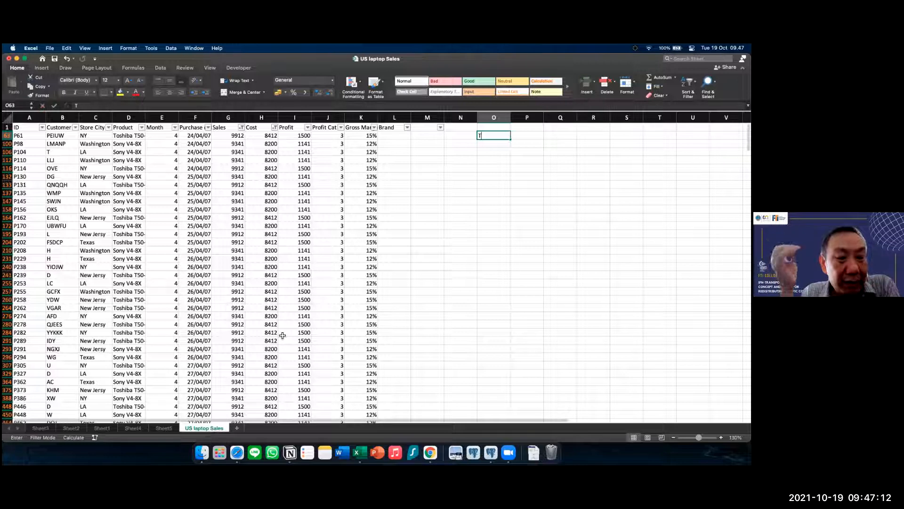
type("T")
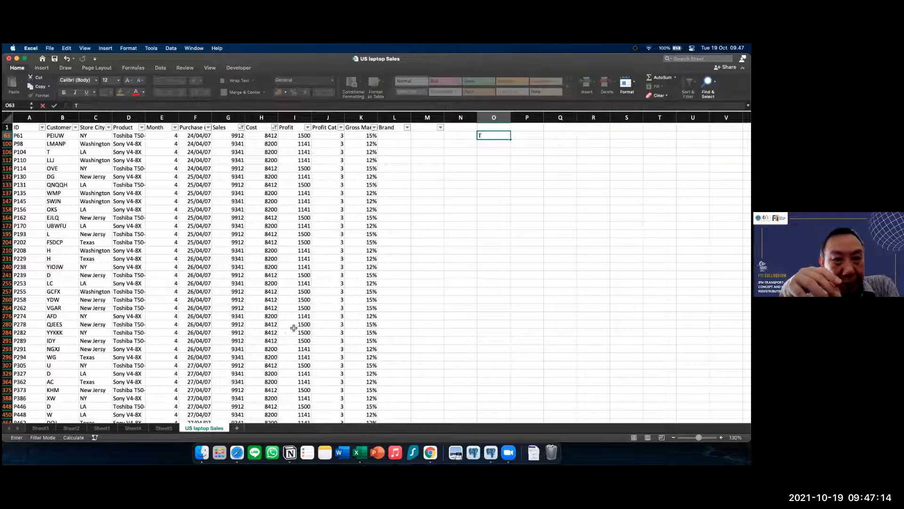
type("osi")
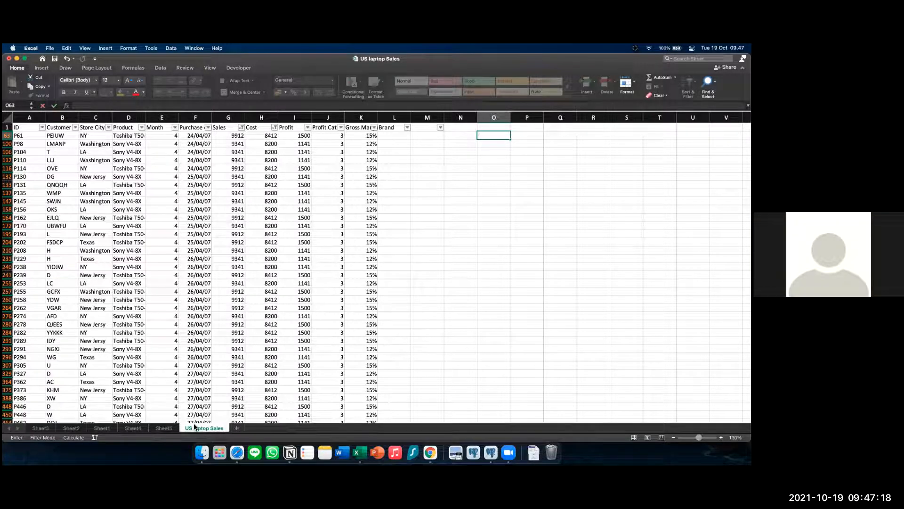
Copy all product row labels from the Sheet5 pivot table and try to paste them into cell O63 of the US laptop Sales sheet
left_click(163, 428)
left_click(85, 252)
left_click_drag(25, 161, 34, 305)
key("super+c")
right_click(24, 232)
left_click(204, 428)
key("super+v")
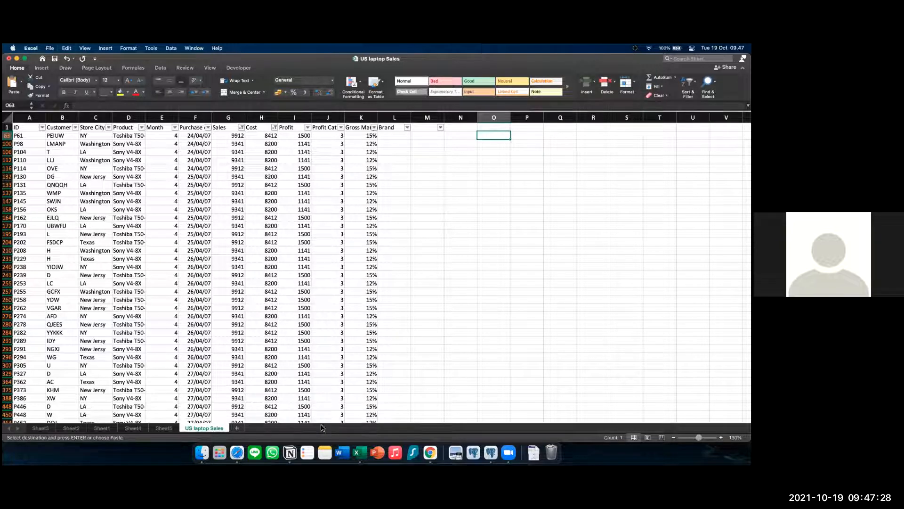
Recopy the Sheet5 product labels and paste them as values only at cell O63 of the US laptop Sales sheet
left_click(159, 428)
right_click(34, 218)
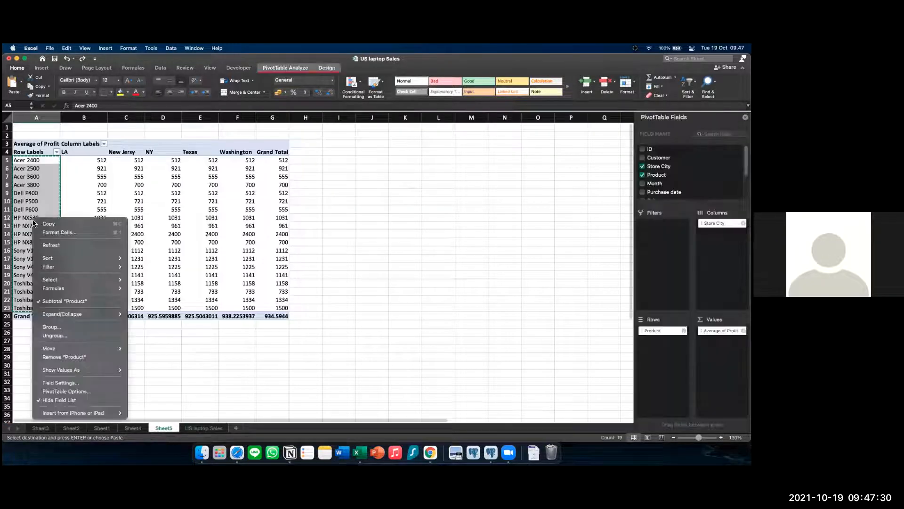
left_click(52, 224)
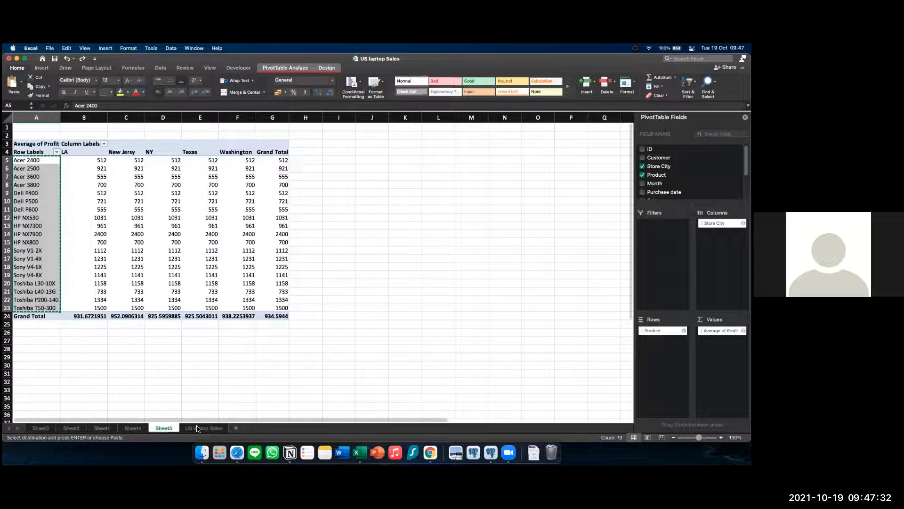
left_click(197, 427)
right_click(491, 134)
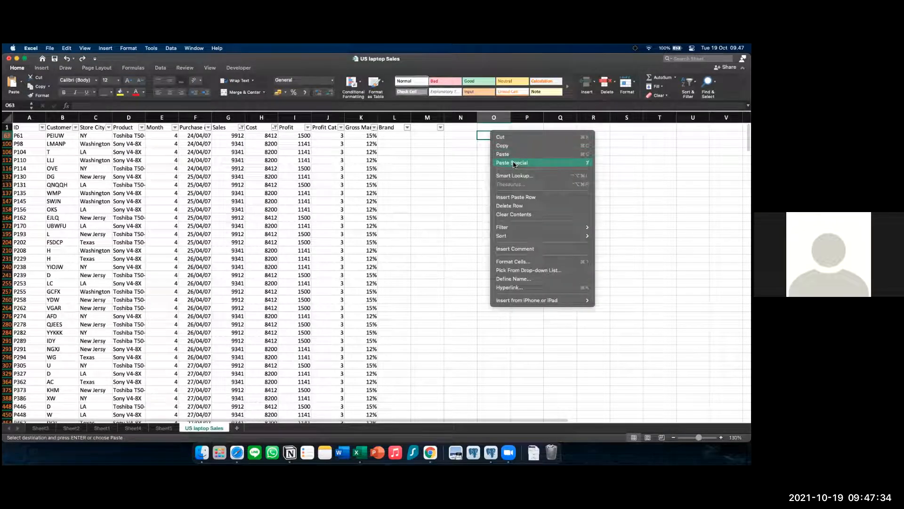
mouse_move(513, 164)
left_click(612, 232)
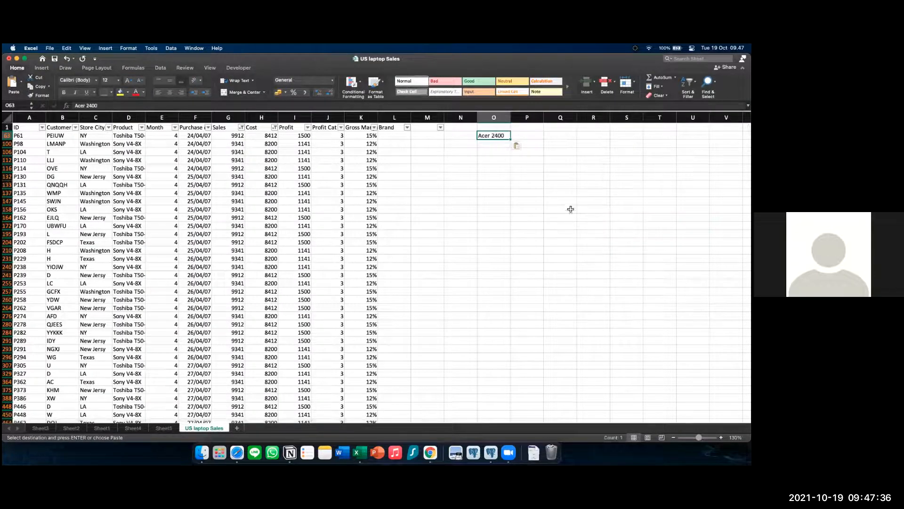
left_click(545, 192)
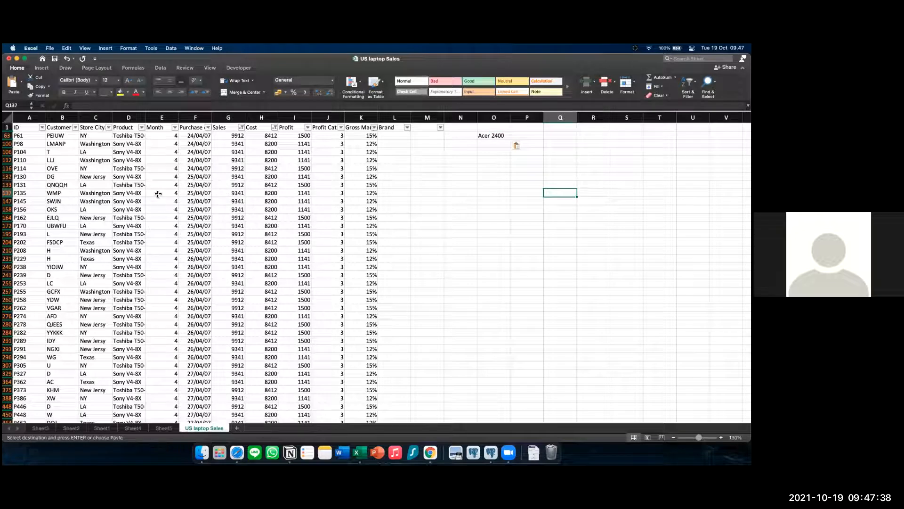
left_click(498, 137)
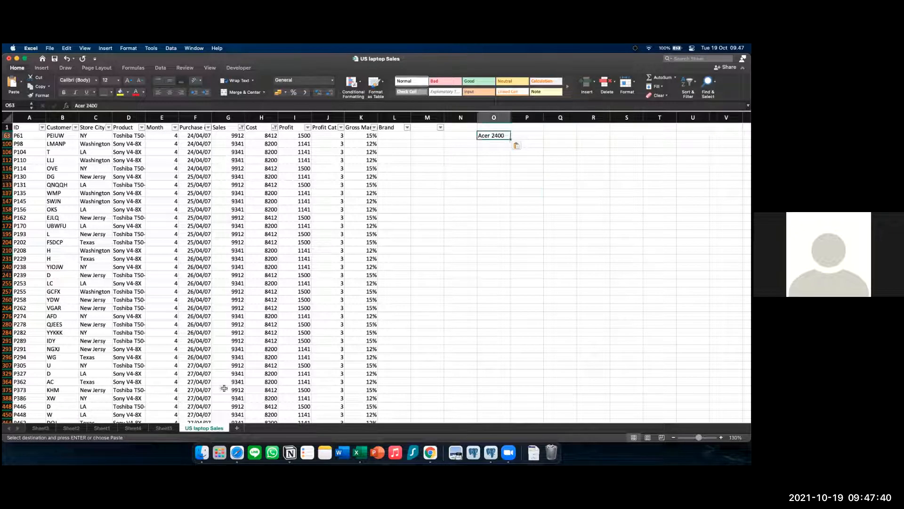
Copy the Sheet5 product labels once more and undo the values-only paste in cell O63 of US laptop Sales
left_click(163, 428)
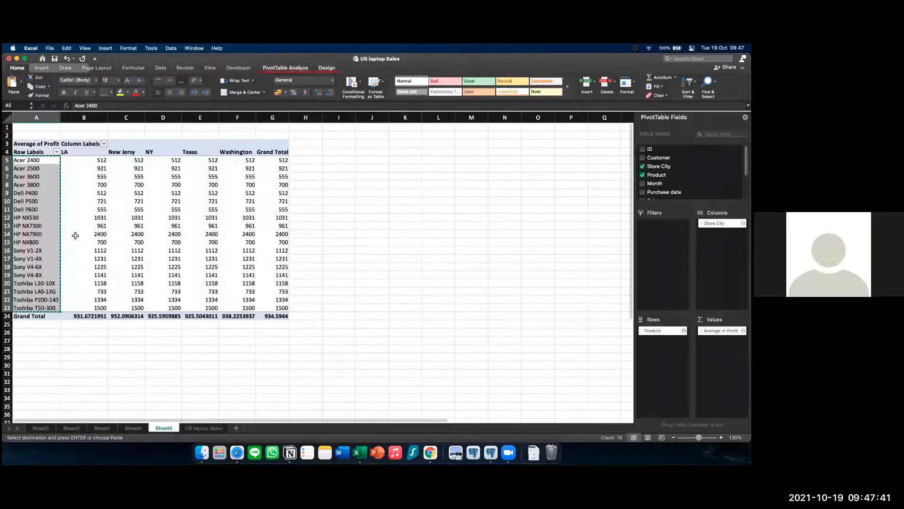
right_click(44, 221)
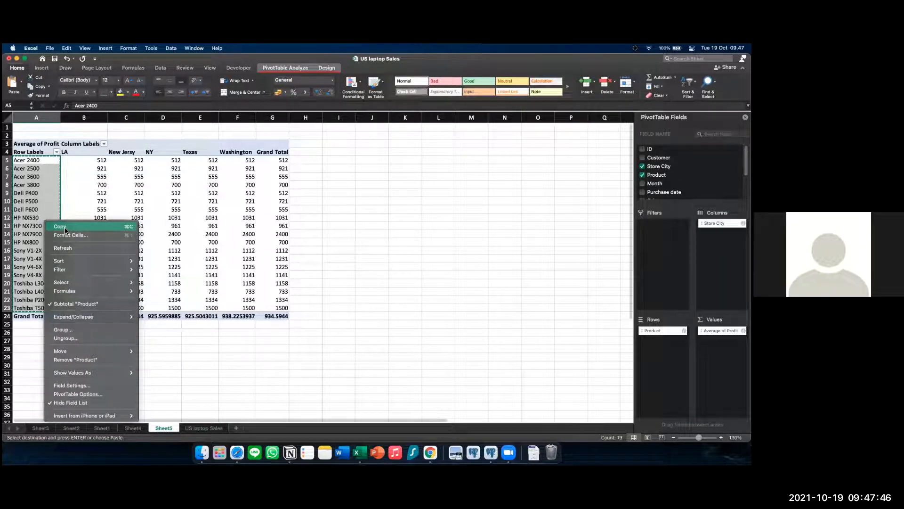
left_click(65, 228)
left_click(204, 427)
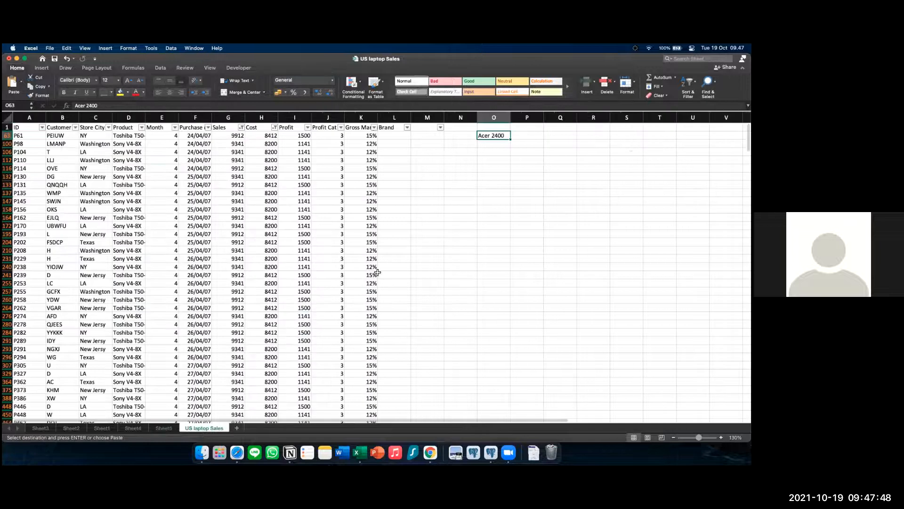
key("super+z")
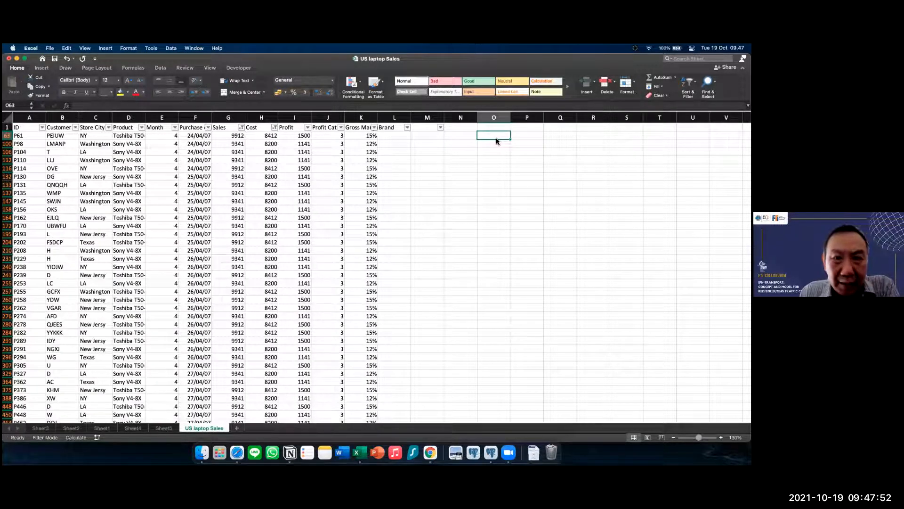
right_click(496, 137)
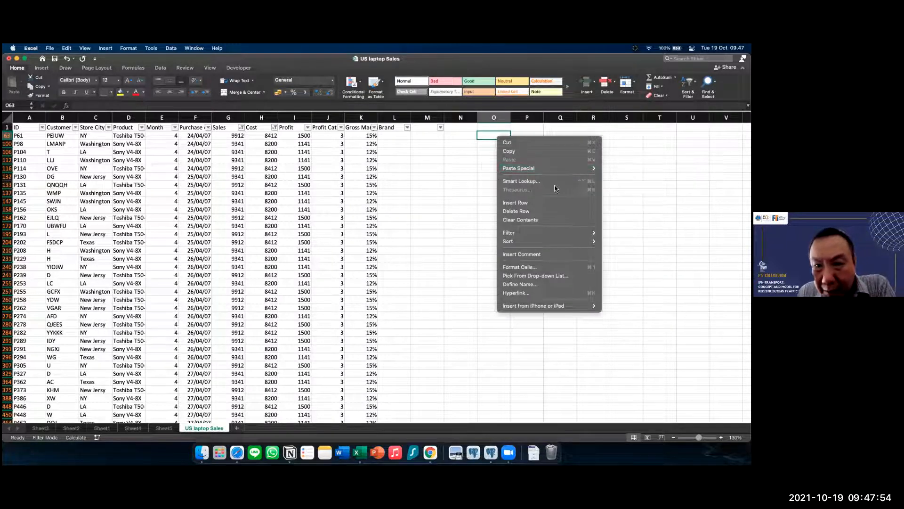
left_click(422, 312)
Copy the product labels Acer 2400 through Toshiba T50-300 from Sheet5 and retry pasting them as values at O63 in US laptop Sales
left_click(164, 428)
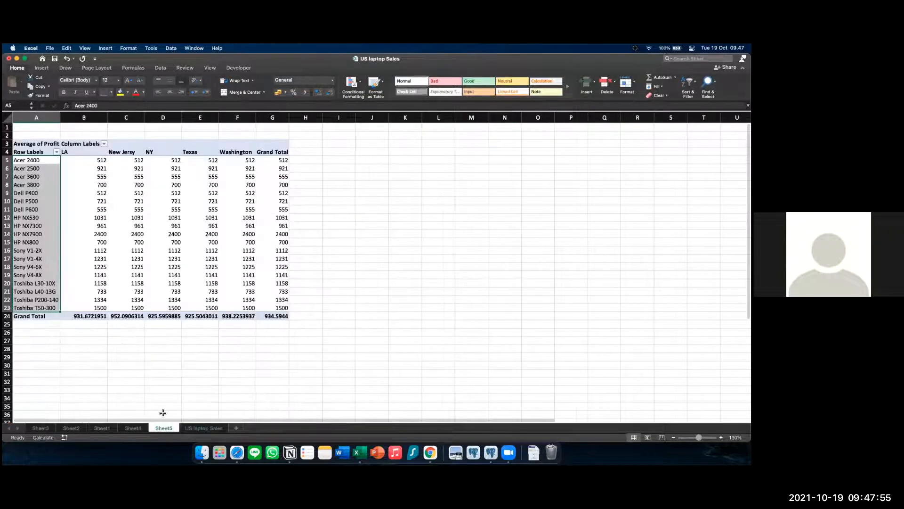
right_click(25, 192)
key("super+c")
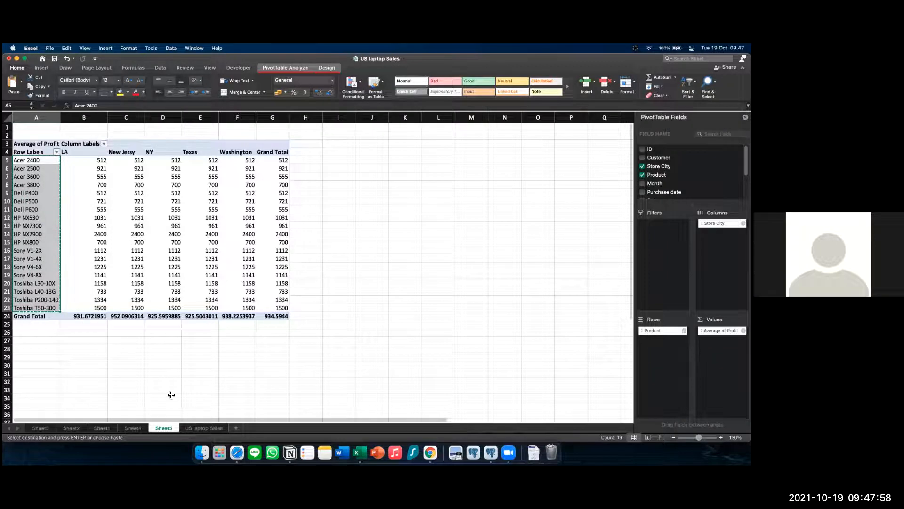
left_click(204, 427)
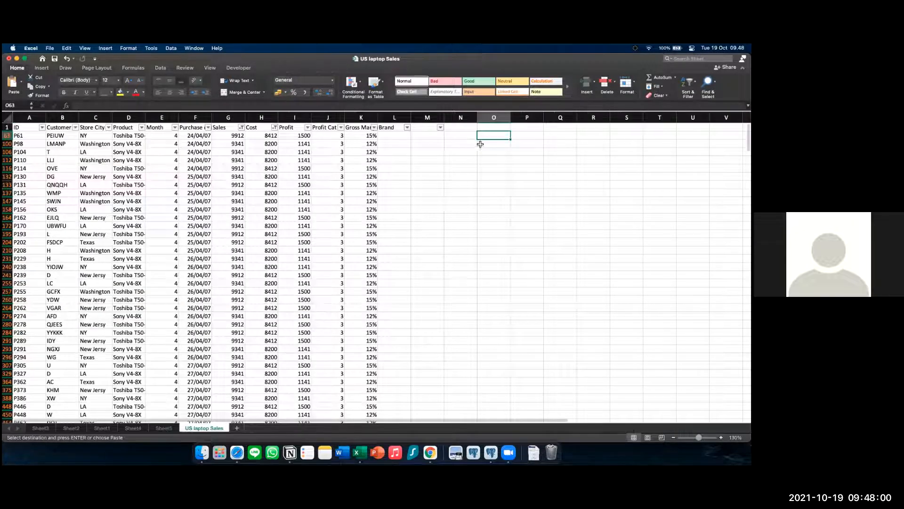
right_click(497, 134)
mouse_move(530, 166)
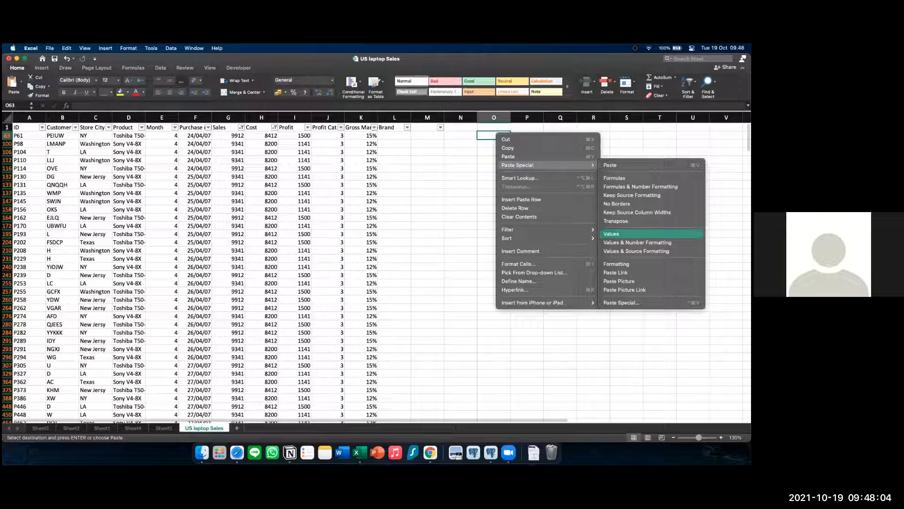
left_click(612, 233)
Try filling the Acer 2400 value down column O from row 63 to row 147, and undo the fill
left_click_drag(513, 141, 527, 226)
left_click(496, 135)
left_click_drag(511, 140, 513, 201)
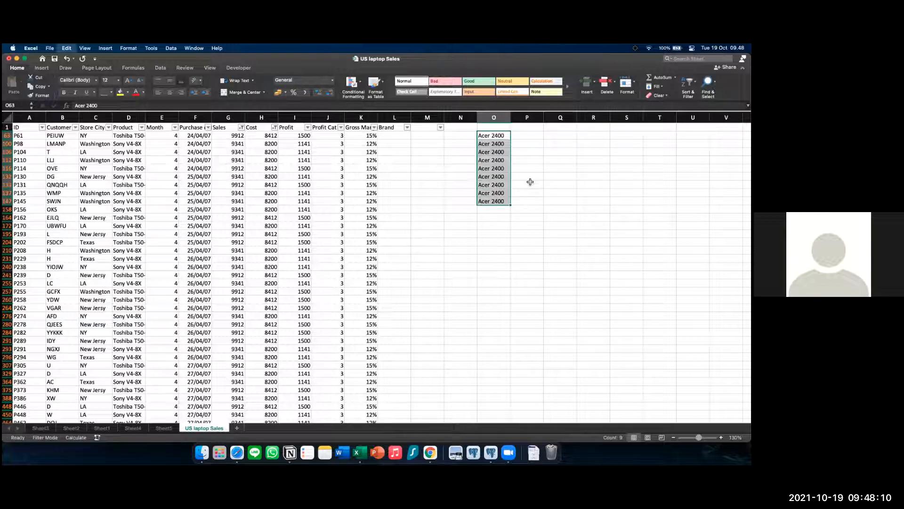
key("super+z")
left_click(402, 194)
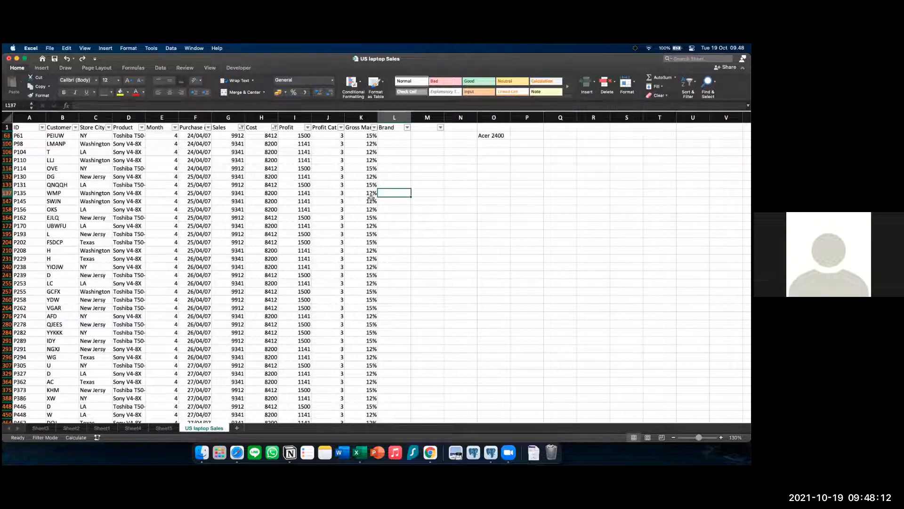
Clear the Acer 2400 value from cell O63 and switch the workbook window to full screen
left_click(492, 137)
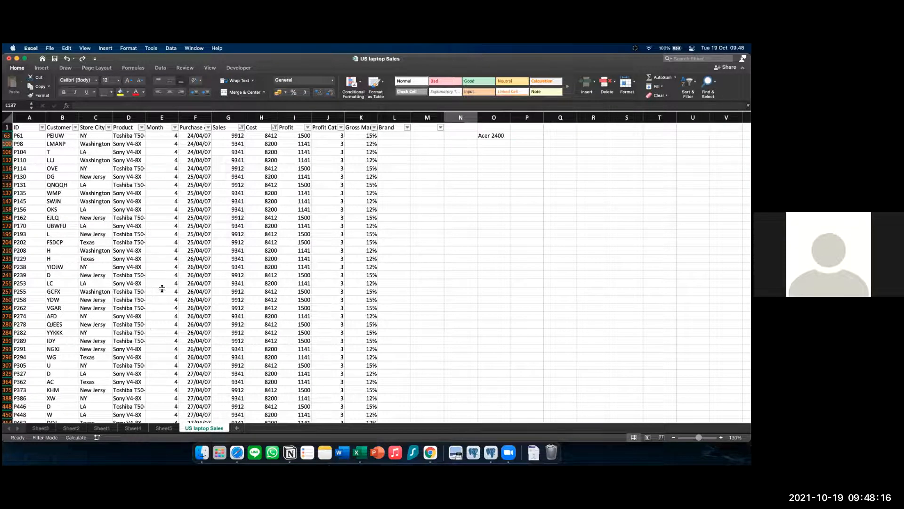
scroll(161, 288, "down", 10)
scroll(161, 288, "down", 20)
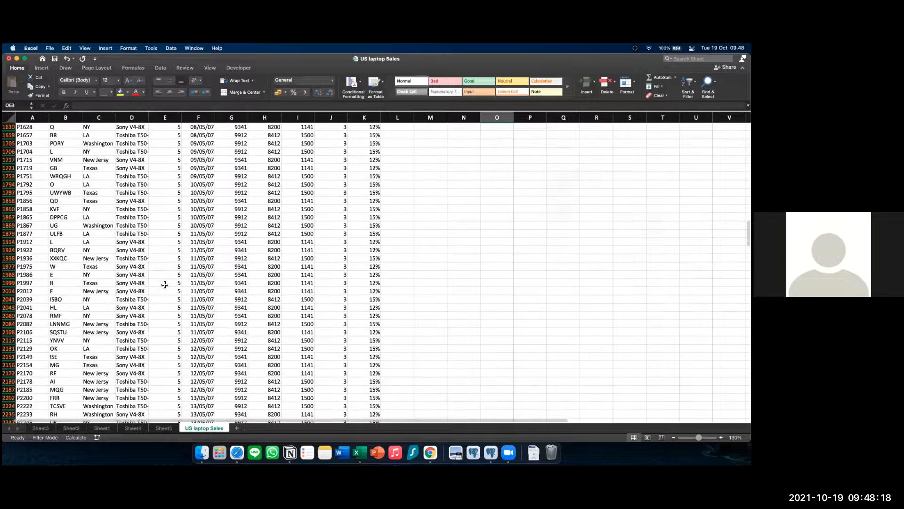
scroll(181, 273, "up", 20)
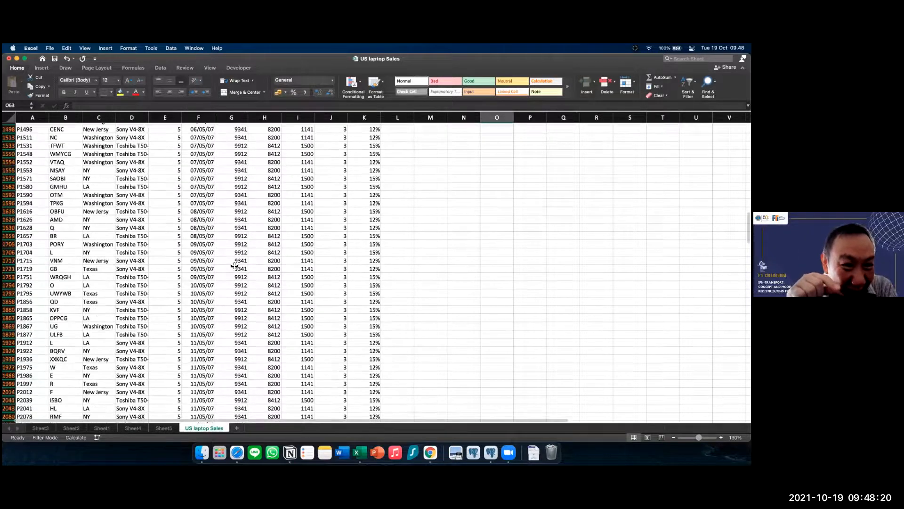
scroll(189, 260, "up", 6)
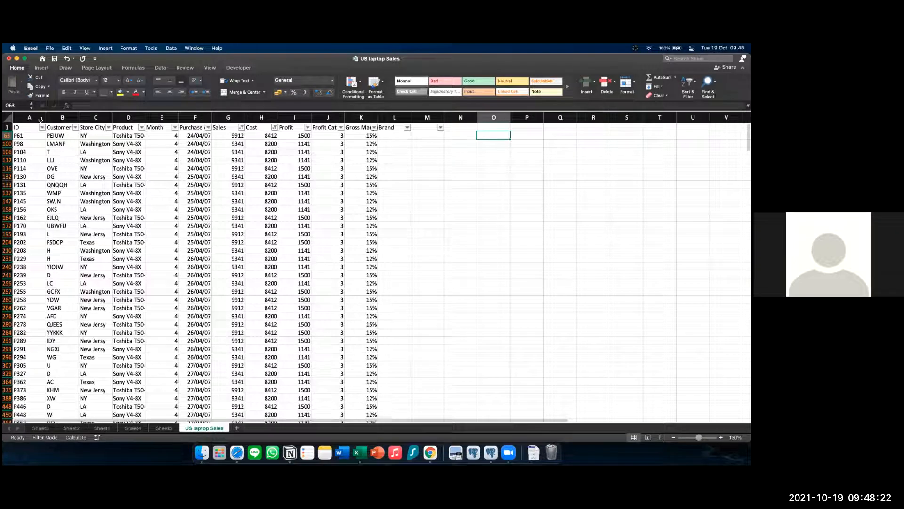
left_click(24, 58)
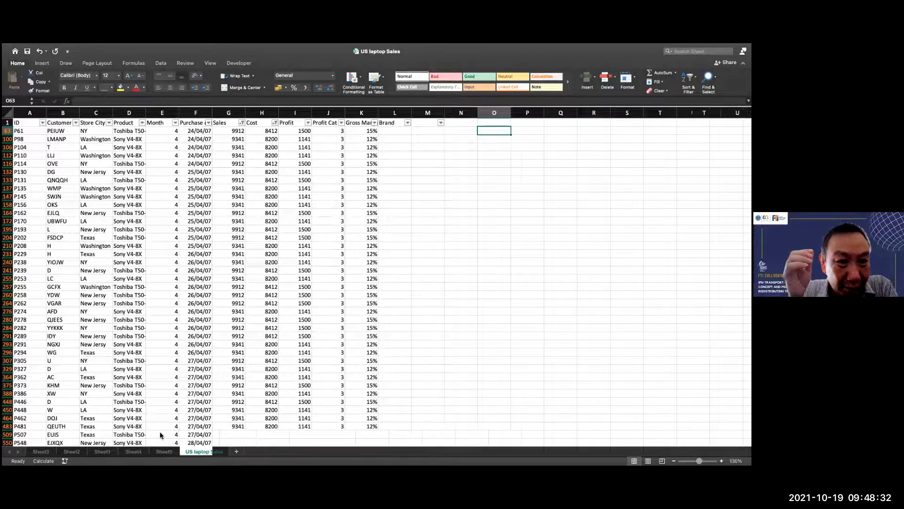
Try copying the Profit values in I63:I132 of US laptop Sales and pasting them as values at N100, and undo the paste
left_click(164, 451)
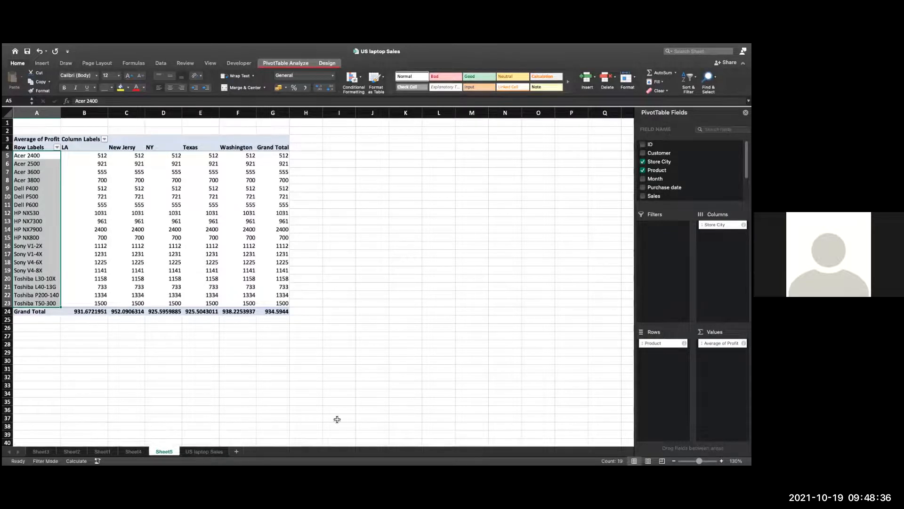
left_click(204, 451)
left_click(302, 132)
key("super+Down")
scroll(301, 156, "up", 20)
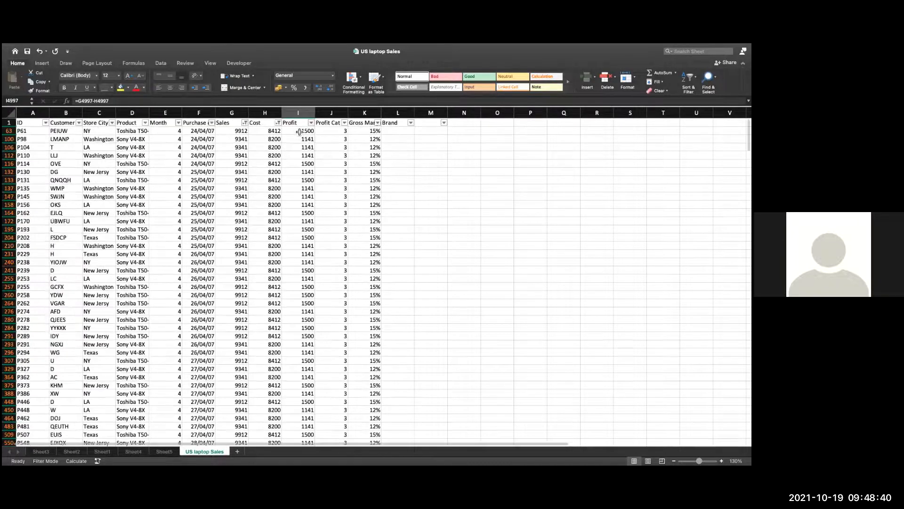
left_click_drag(299, 131, 304, 172)
right_click(305, 170)
left_click(320, 181)
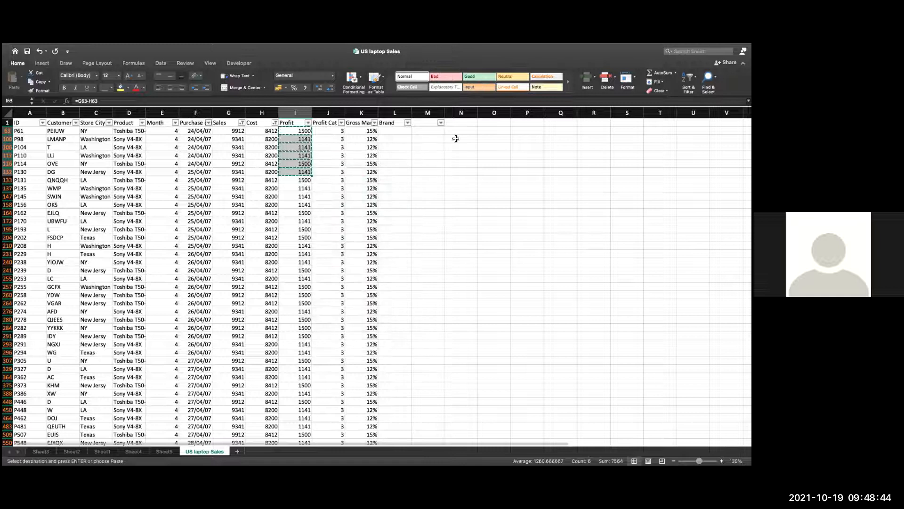
right_click(456, 139)
mouse_move(528, 169)
left_click(571, 237)
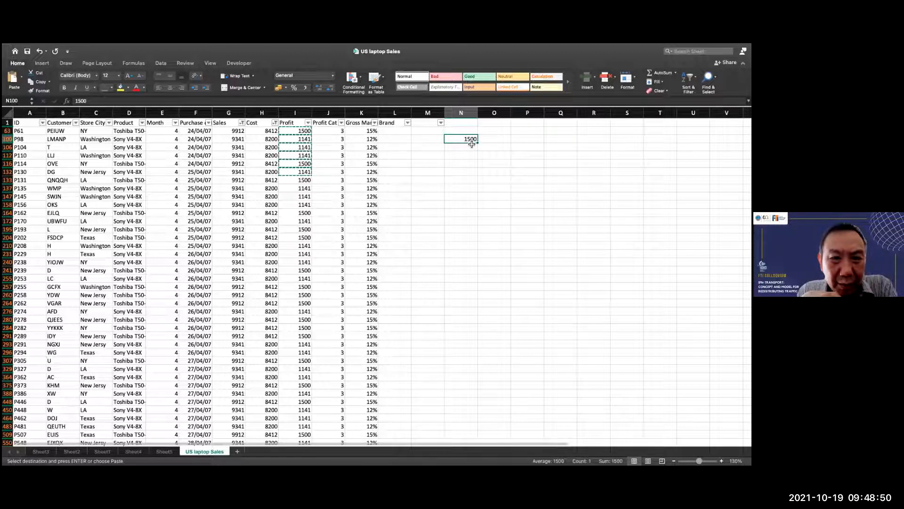
key("super+z")
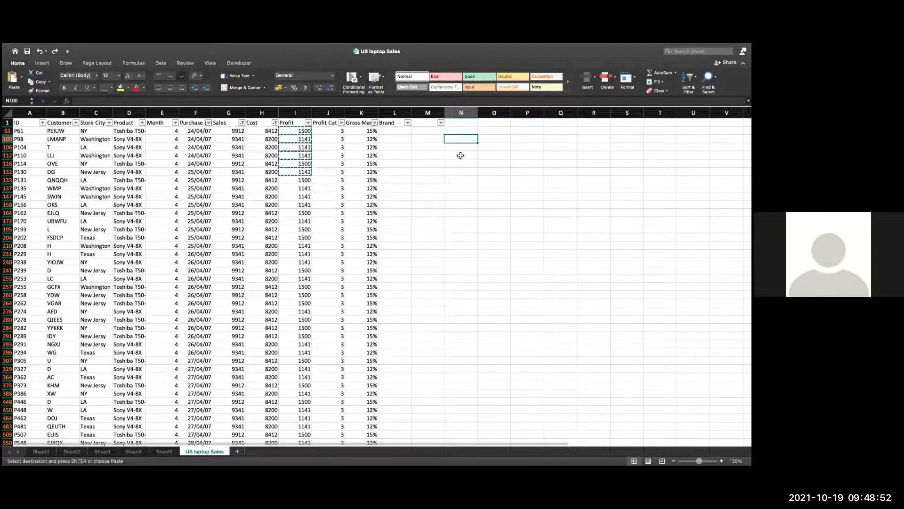
Retry pasting the copied Profit values at N100 as values, undo it, and release the copied range
right_click(452, 137)
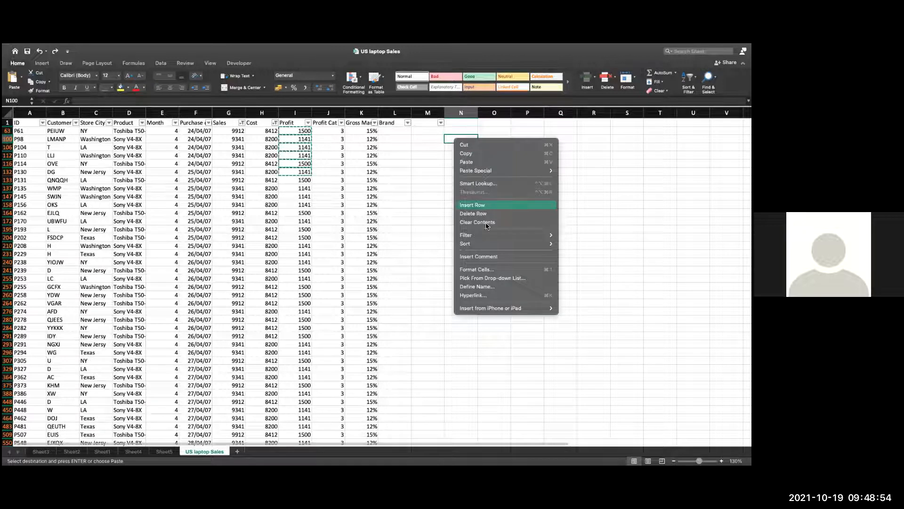
mouse_move(518, 171)
left_click(594, 241)
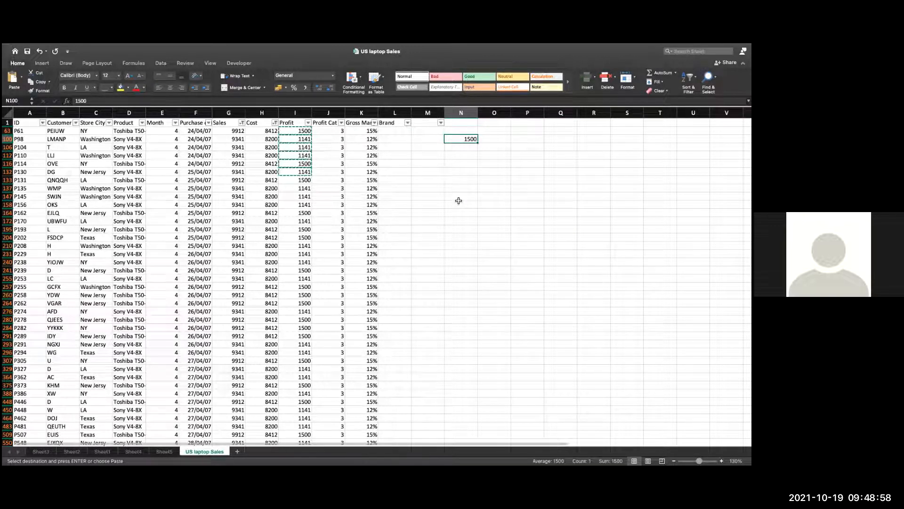
key("super+z")
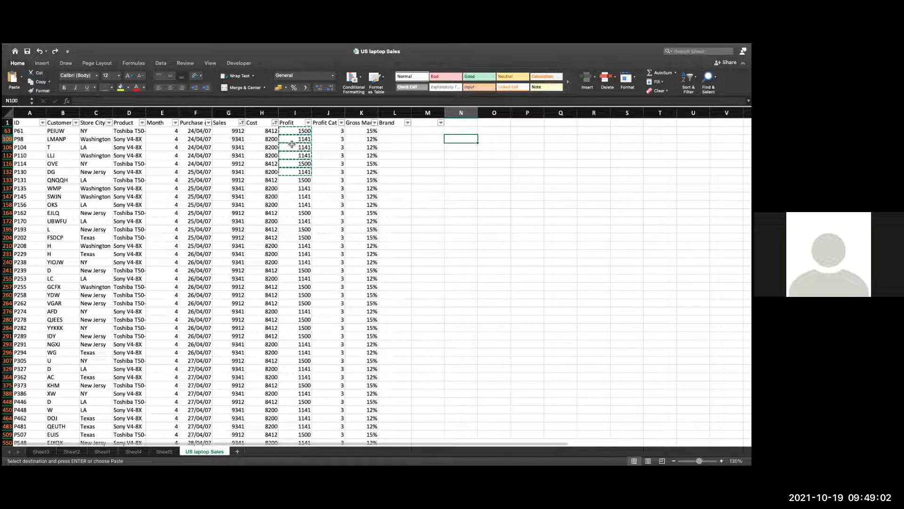
key("Escape")
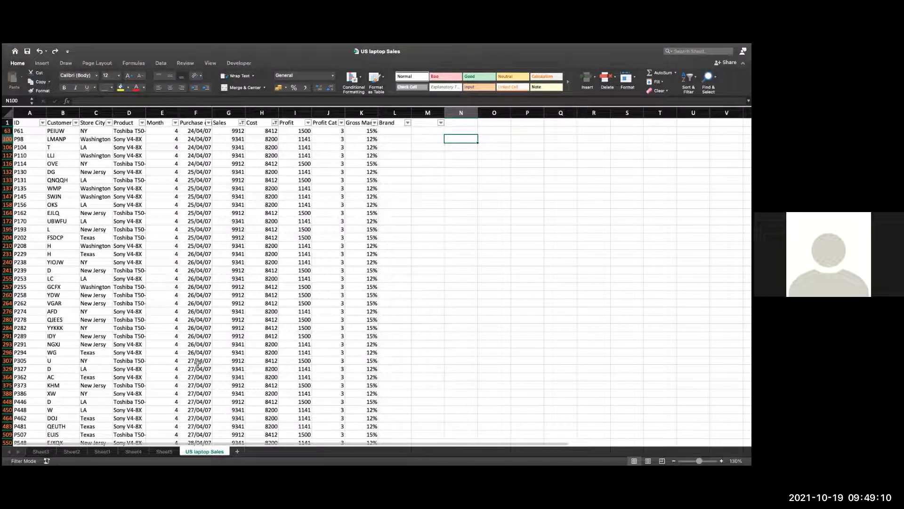
Quit Excel and reopen the workbook US laptop Sales.xlsx from the Spreadsheet folder
left_click(31, 48)
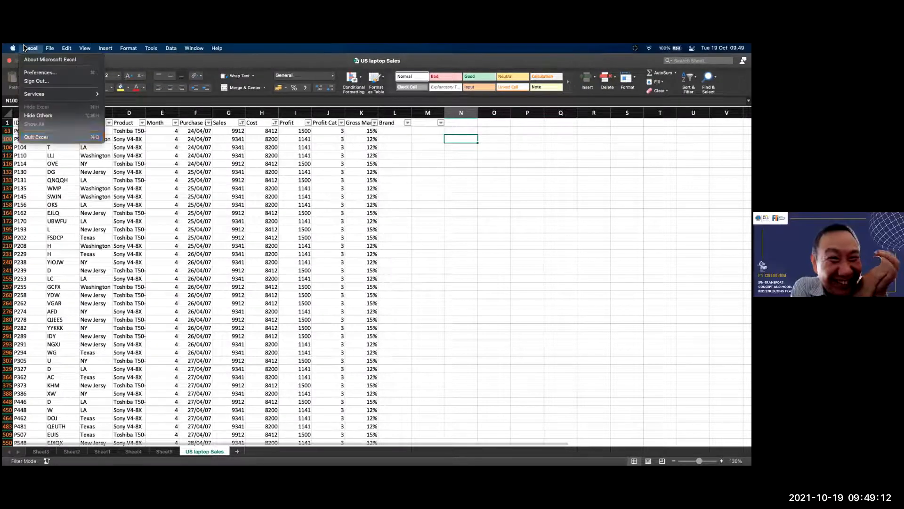
left_click(57, 137)
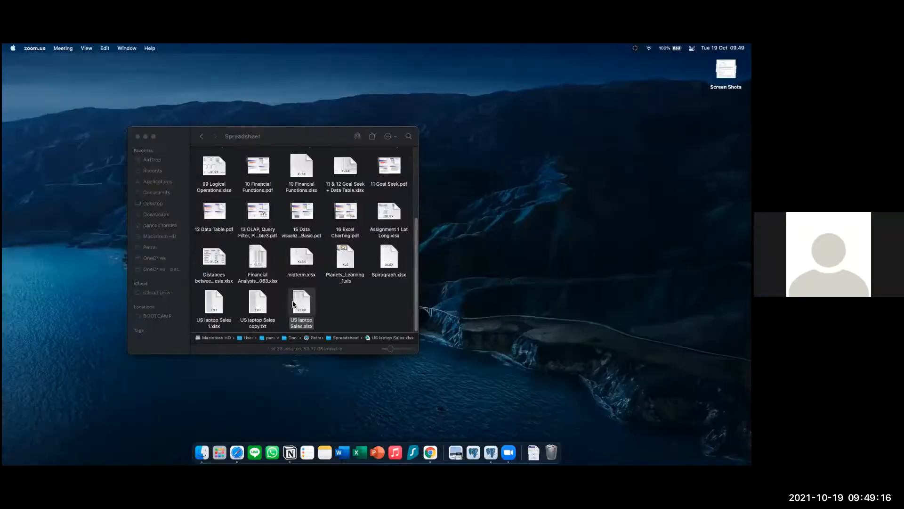
left_click(296, 298)
left_click(297, 300)
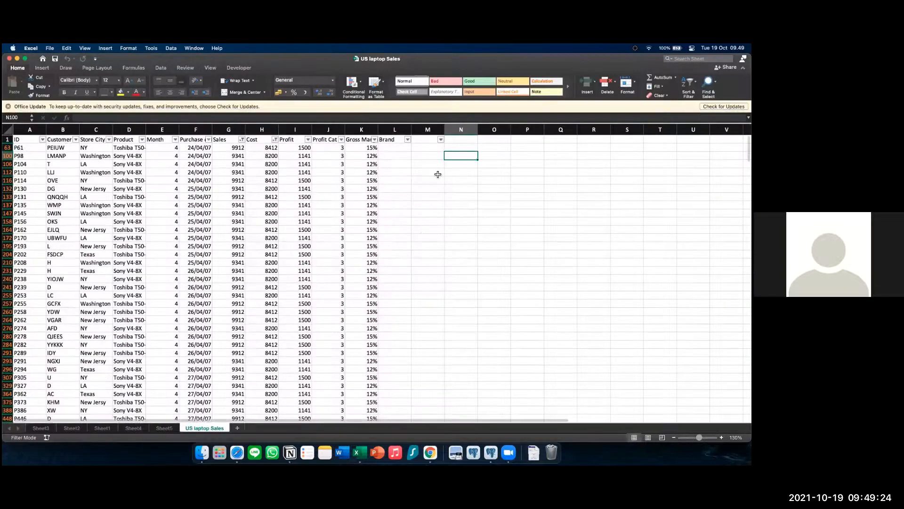
Try copying the Profit values in I63:I132 and pasting them as values at O63 in the reopened workbook
left_click_drag(302, 147, 308, 188)
right_click(307, 179)
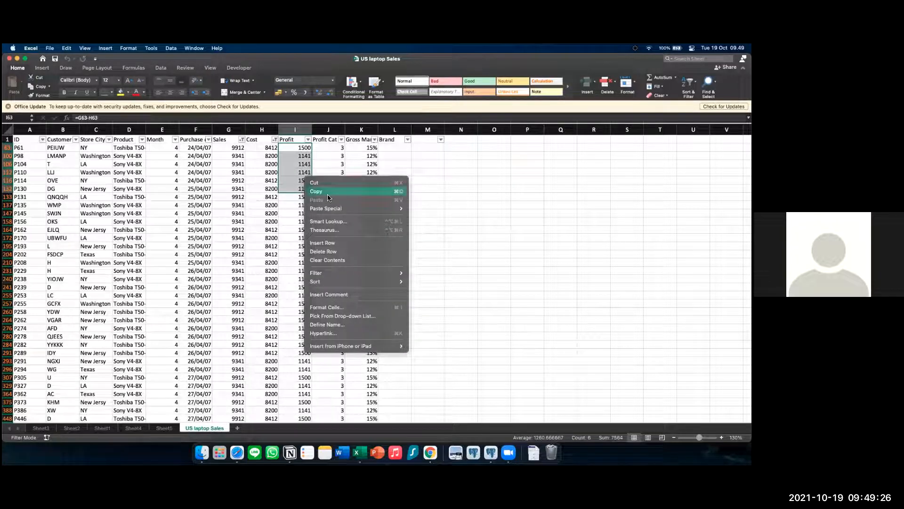
right_click(424, 154)
left_click(524, 151)
left_click(486, 148)
right_click(486, 149)
mouse_move(513, 178)
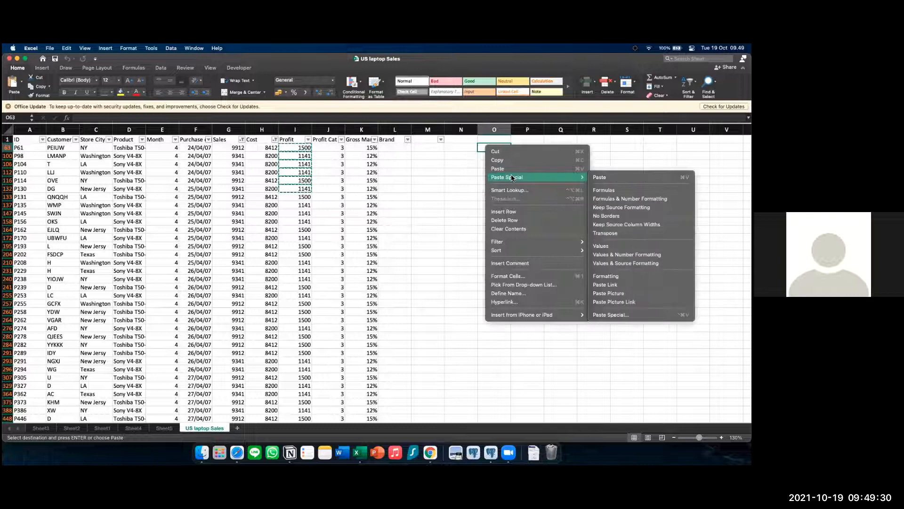
left_click(613, 245)
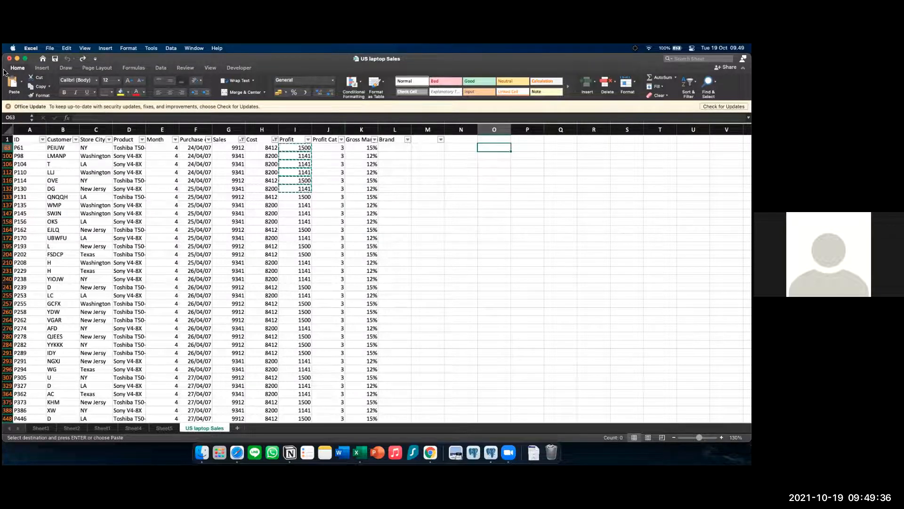
Dismiss the Office Update notice and turn off all filtering on the US laptop Sales data
left_click(8, 107)
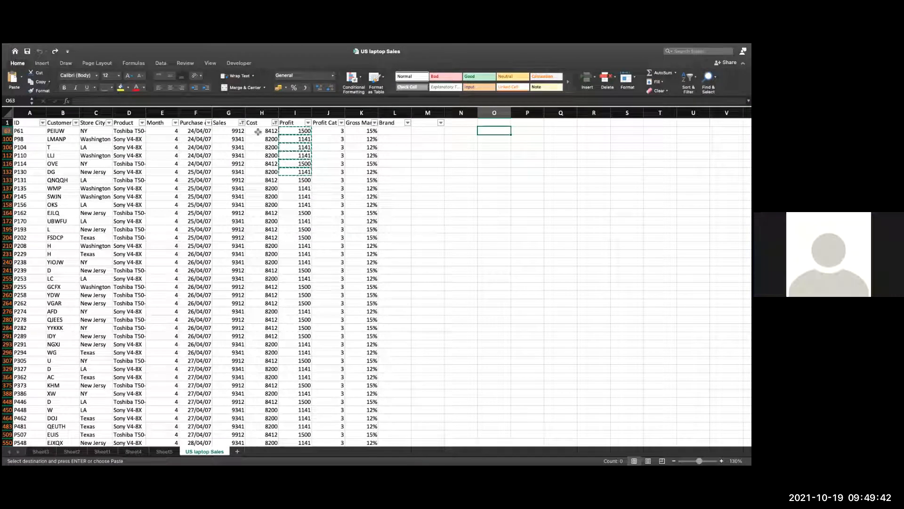
scroll(306, 231, "down", 20)
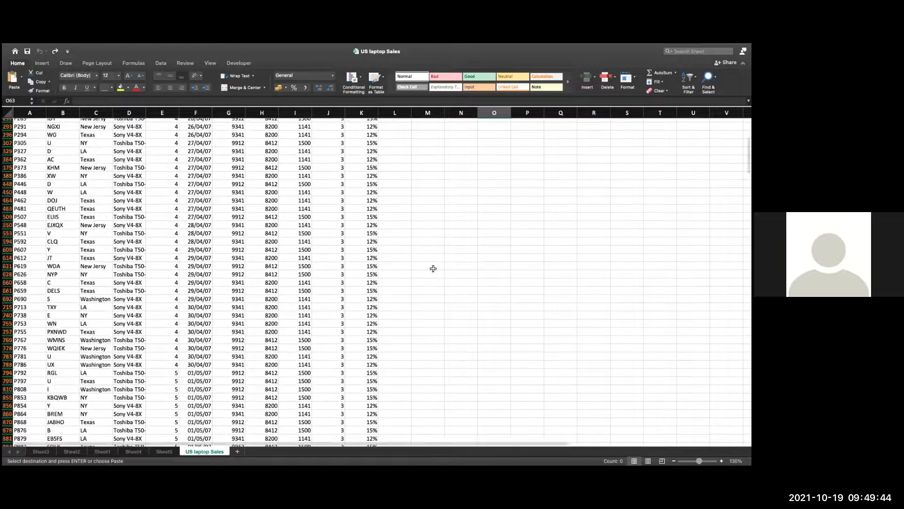
scroll(329, 212, "up", 20)
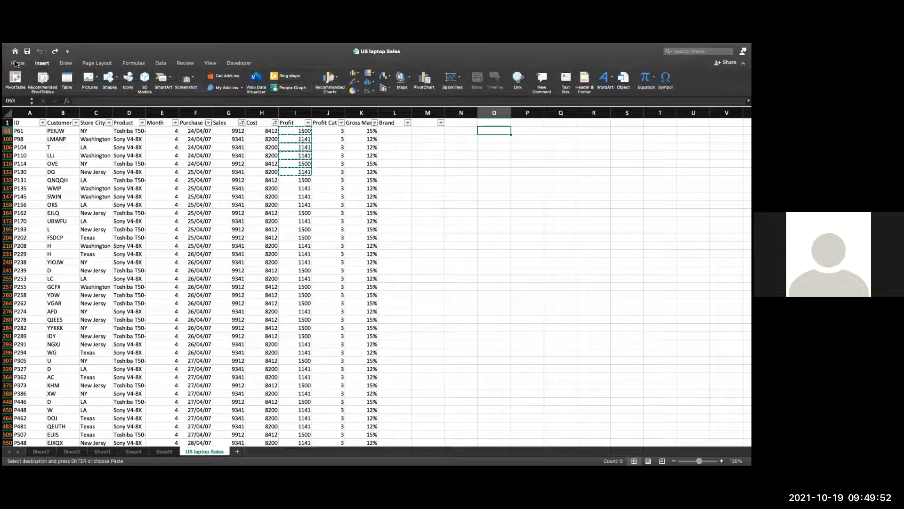
left_click(688, 79)
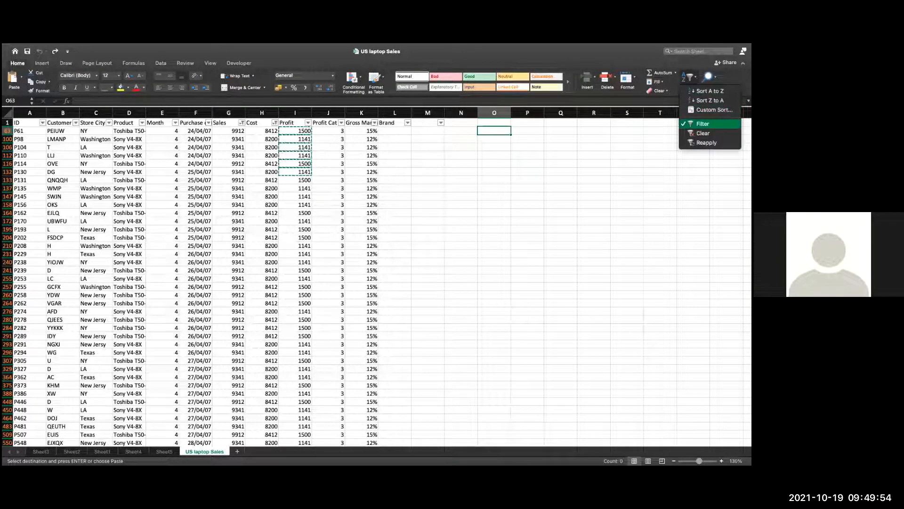
left_click(703, 133)
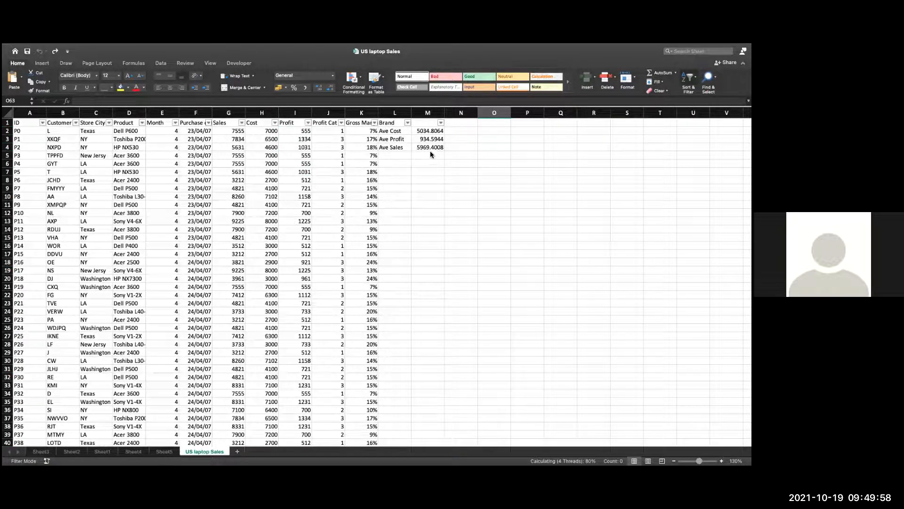
left_click(161, 64)
left_click(138, 81)
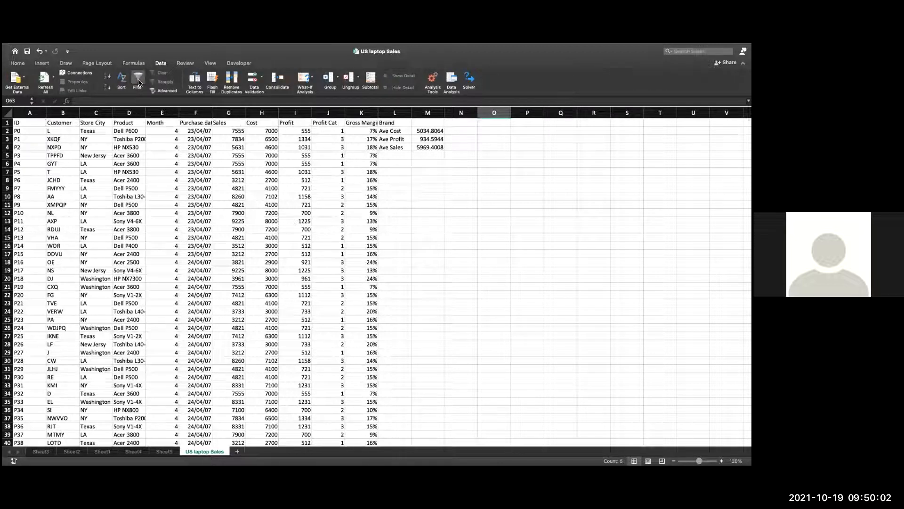
Copy the Ave Cost, Ave Profit and Ave Sales block in L2:M4 and paste it as values at P2
left_click(442, 195)
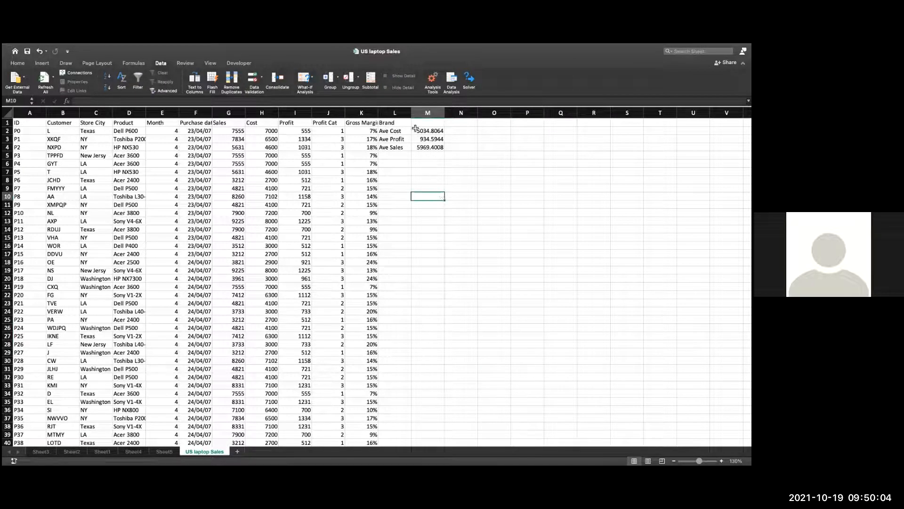
left_click(397, 125)
left_click_drag(397, 133, 430, 148)
left_click(419, 195)
right_click(424, 130)
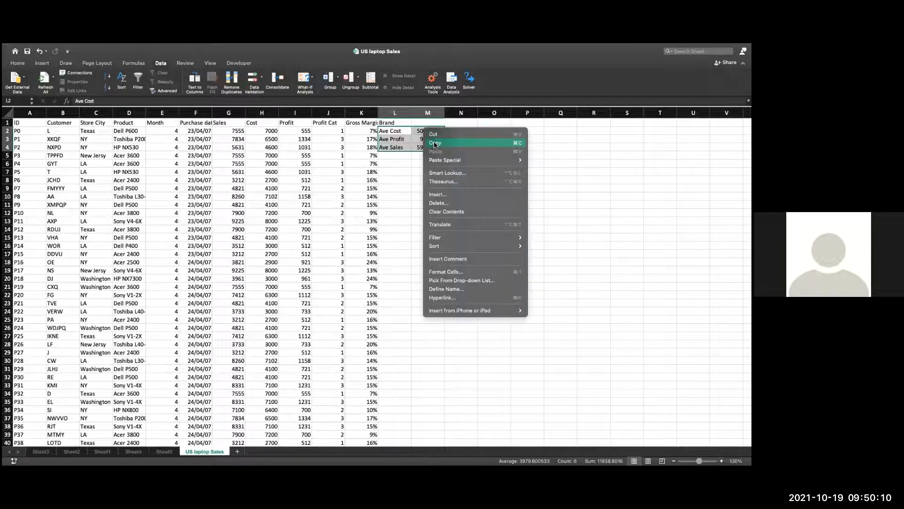
left_click(435, 143)
left_click(499, 131)
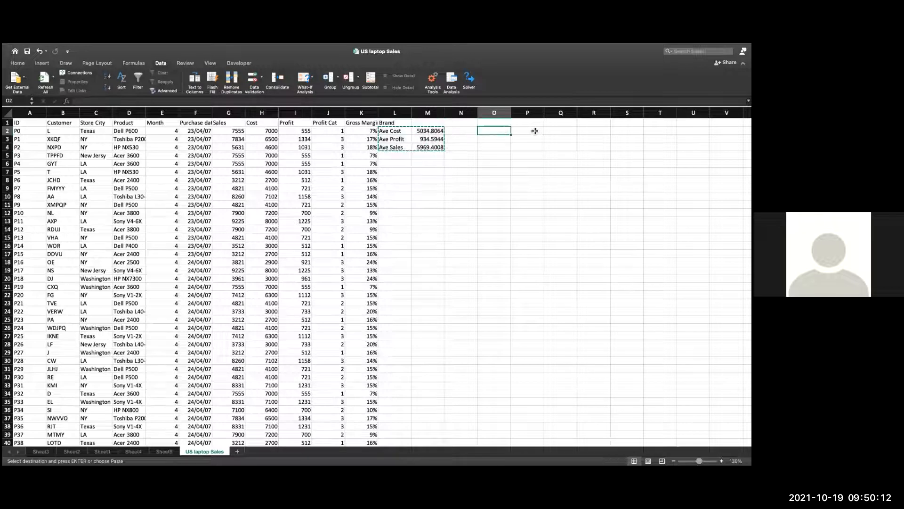
right_click(531, 130)
mouse_move(556, 159)
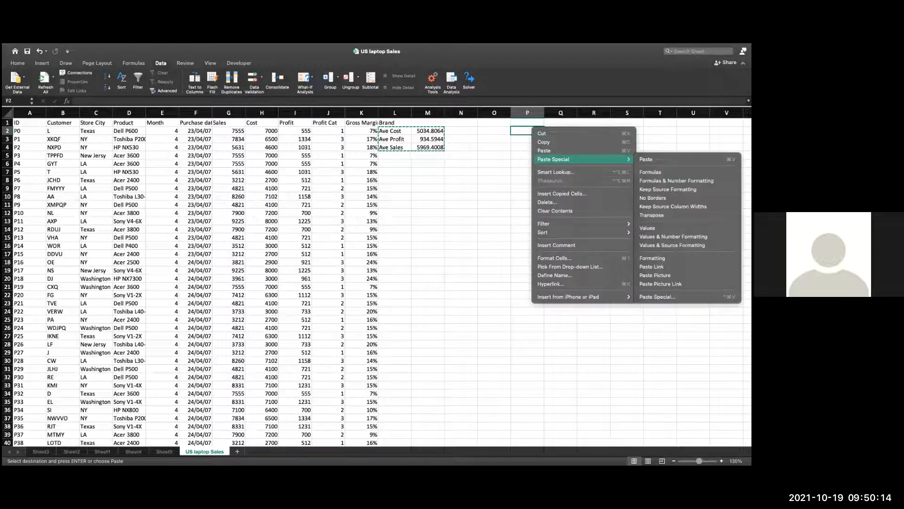
left_click(659, 227)
left_click(494, 176)
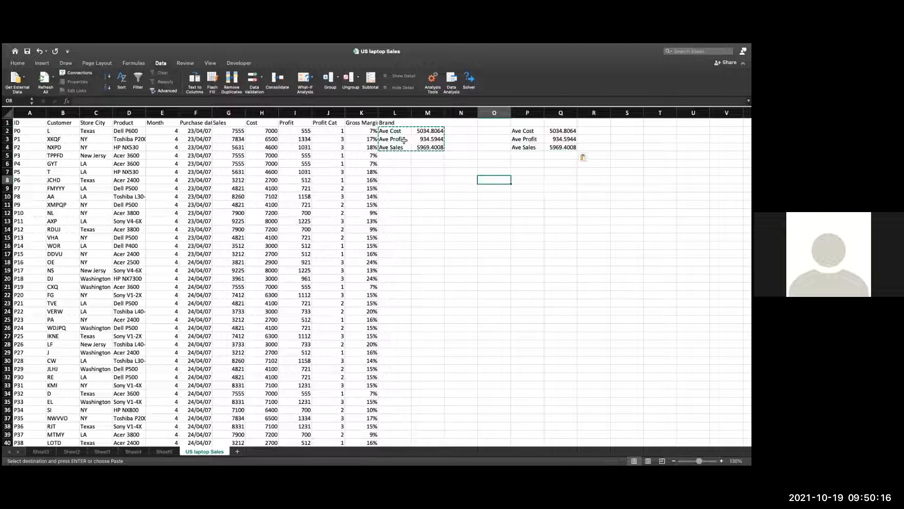
Delete the original averages block from L2:M4 beneath the Brand header
left_click_drag(394, 131, 428, 146)
key("Delete")
left_click(492, 175)
left_click(395, 134)
Copy the product labels Acer 2400 through Toshiba T50-300 from the Sheet5 pivot table
left_click(164, 452)
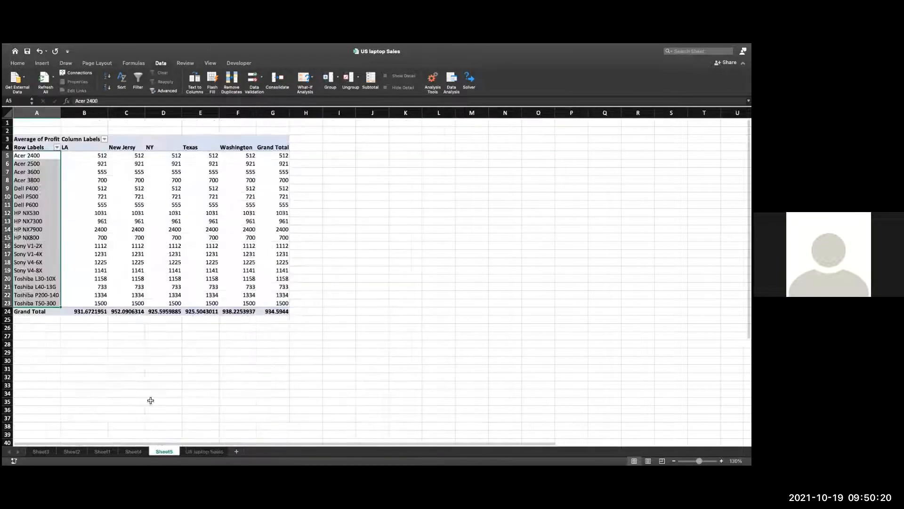
left_click(70, 189)
left_click_drag(36, 157, 43, 304)
key("super+c")
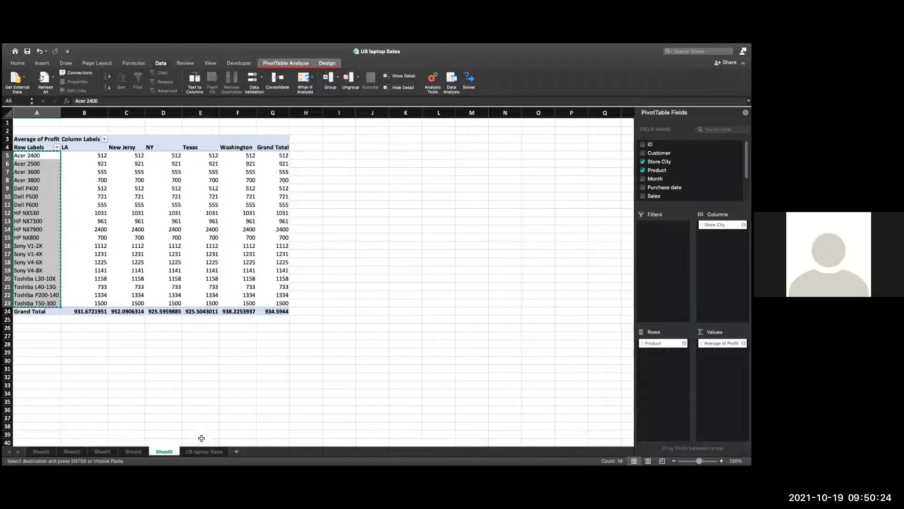
Paste the copied product labels as values at P6 in US laptop Sales
left_click(205, 451)
right_click(392, 131)
left_click(515, 170)
left_click(527, 163)
right_click(525, 162)
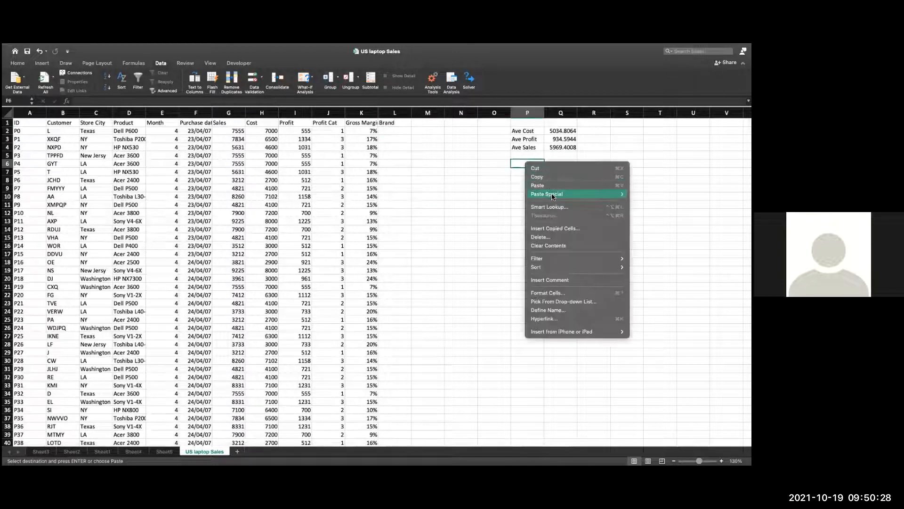
mouse_move(567, 196)
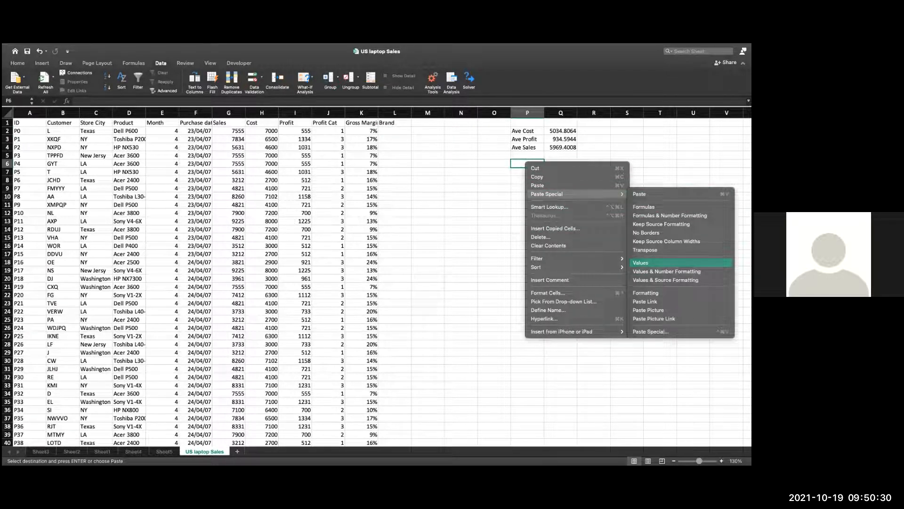
left_click(640, 262)
left_click(562, 167)
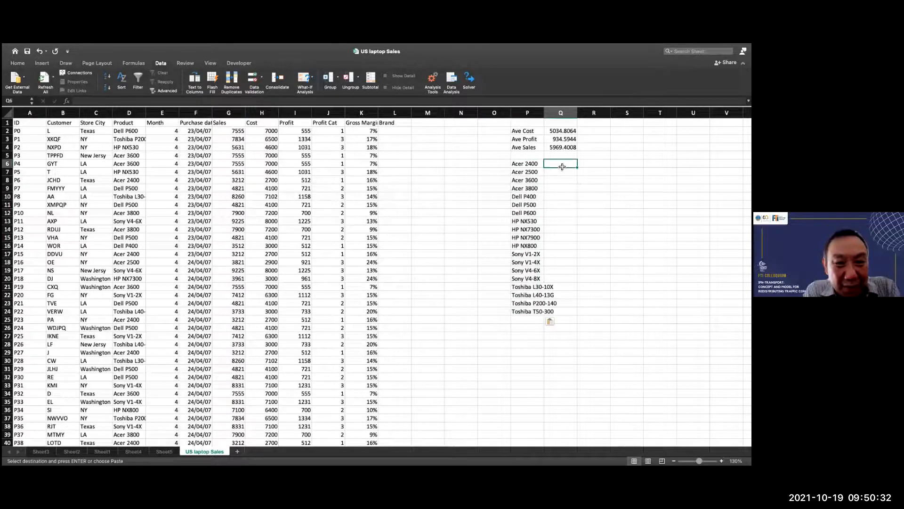
Try to group the Acer 2400 to Acer 3800 labels in the Sheet5 pivot table, and return to US laptop Sales
left_click(164, 451)
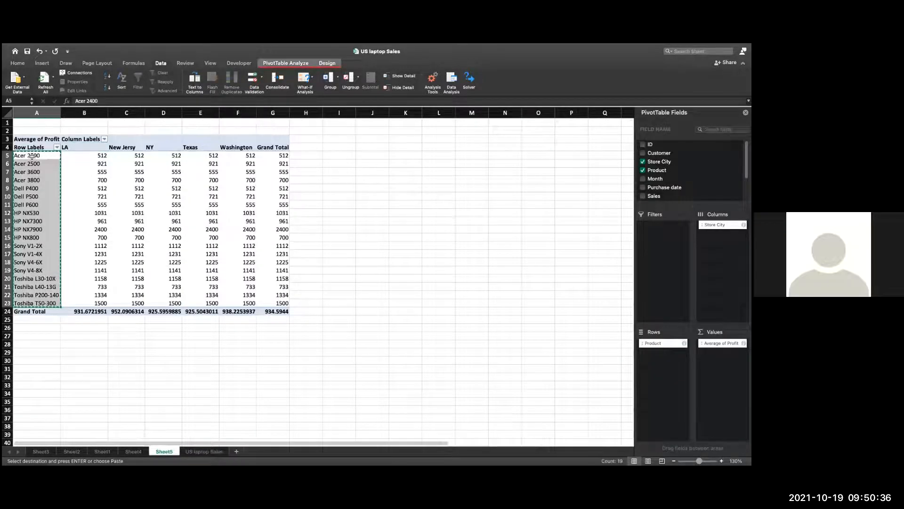
key("Escape")
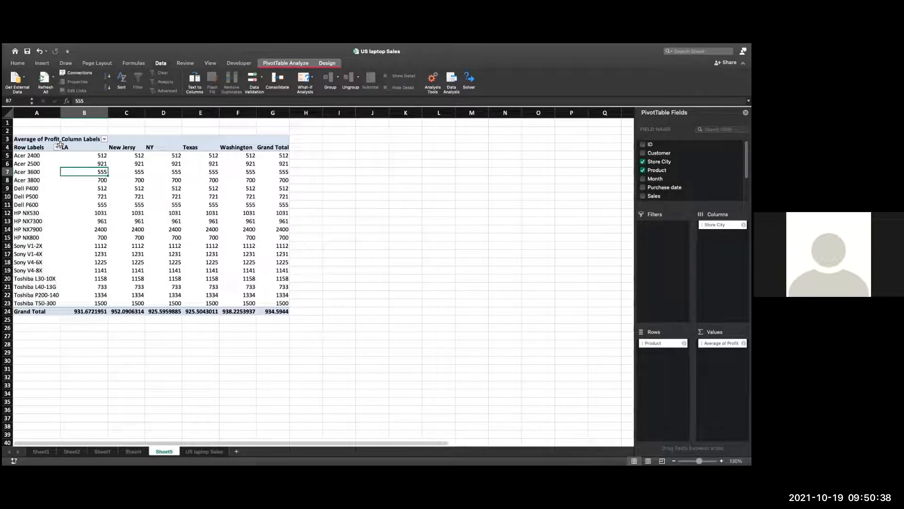
left_click(37, 149)
left_click_drag(40, 157, 34, 181)
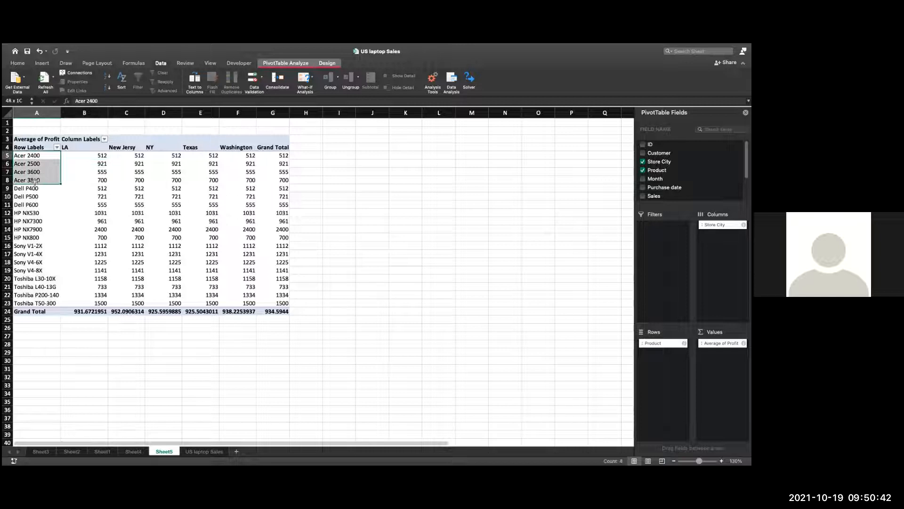
left_click(297, 63)
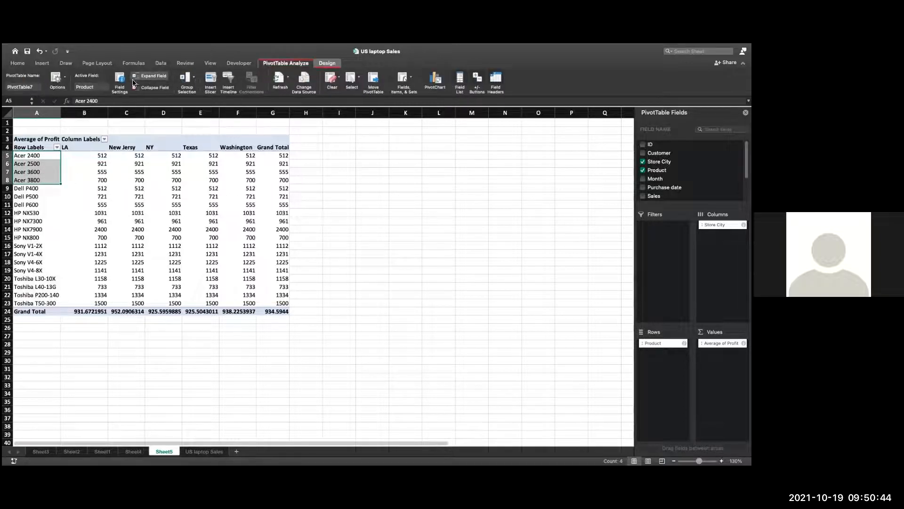
left_click(187, 79)
left_click(207, 99)
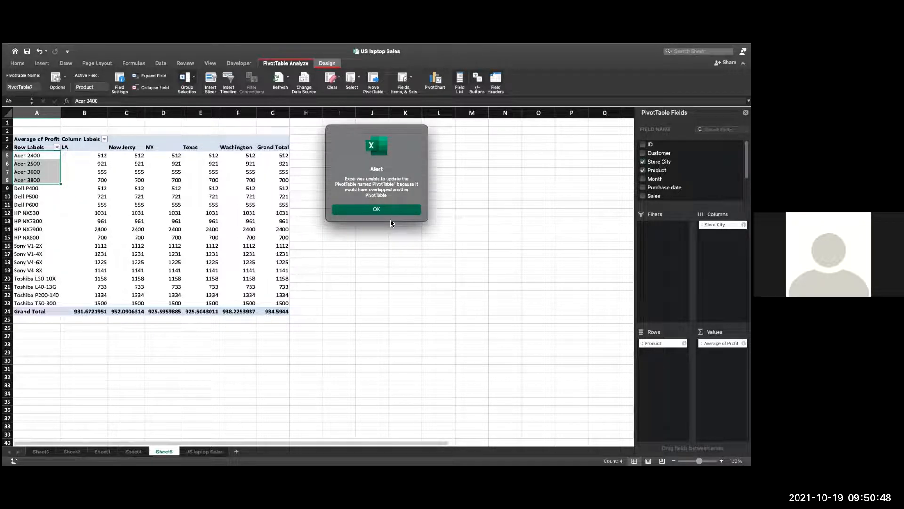
left_click(368, 207)
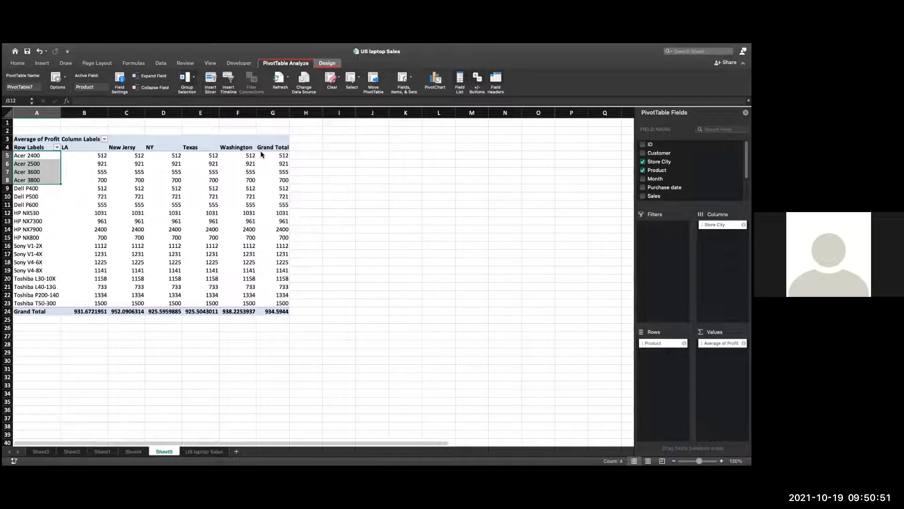
left_click(162, 63)
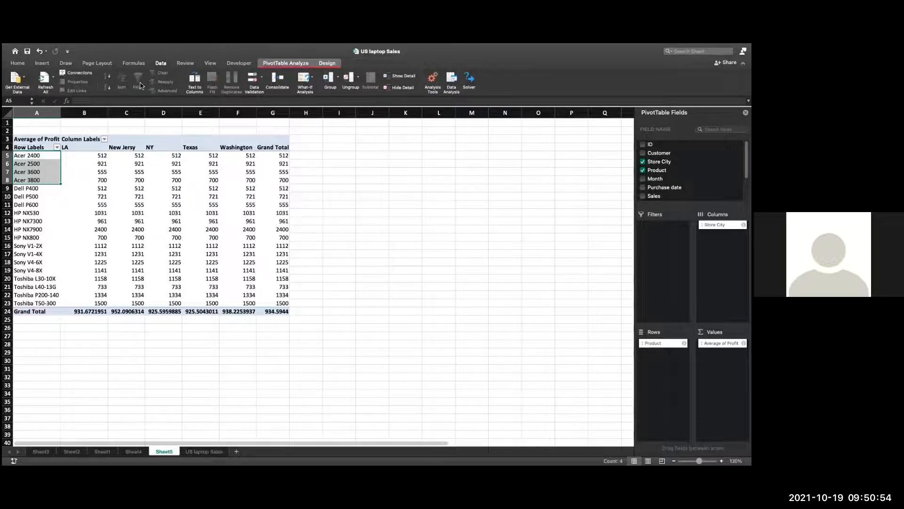
left_click(213, 452)
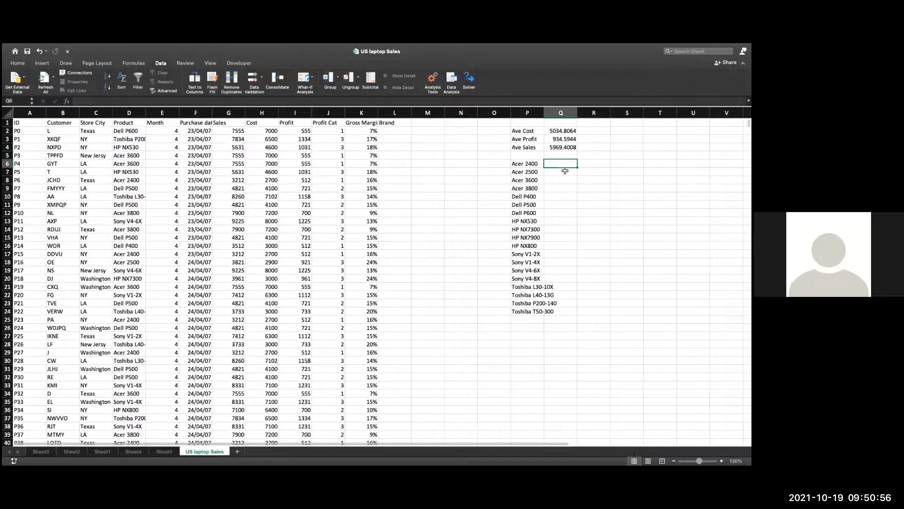
Enter the brand Acer in Q6 and fill it down to Q9 beside the four Acer products
type("Acer")
key("Return")
left_click(571, 165)
left_click_drag(577, 169, 579, 191)
Enter the brand Dell in Q10 and fill it down to Q12 beside the Dell products
left_click(565, 199)
type("Dell")
left_click(581, 211)
left_click(568, 197)
left_click_drag(577, 200, 564, 226)
Enter the brand HP in Q13 and fill it down to Q16 beside the HP products
left_click(565, 227)
double_click(563, 222)
type("HP")
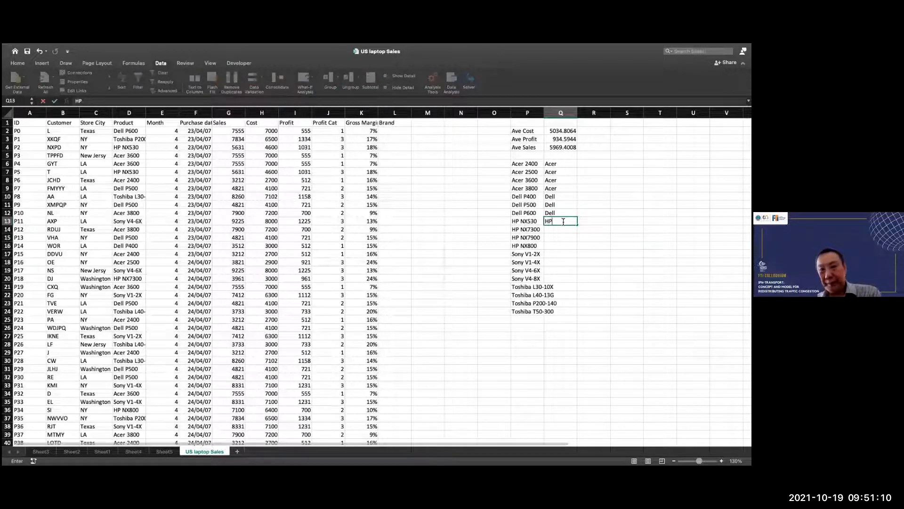
left_click(568, 253)
left_click(571, 222)
left_click_drag(578, 227, 580, 249)
Enter the brand Sony in Q17 and fill it down to Q20 beside the Sony products
left_click(558, 254)
type("SOn")
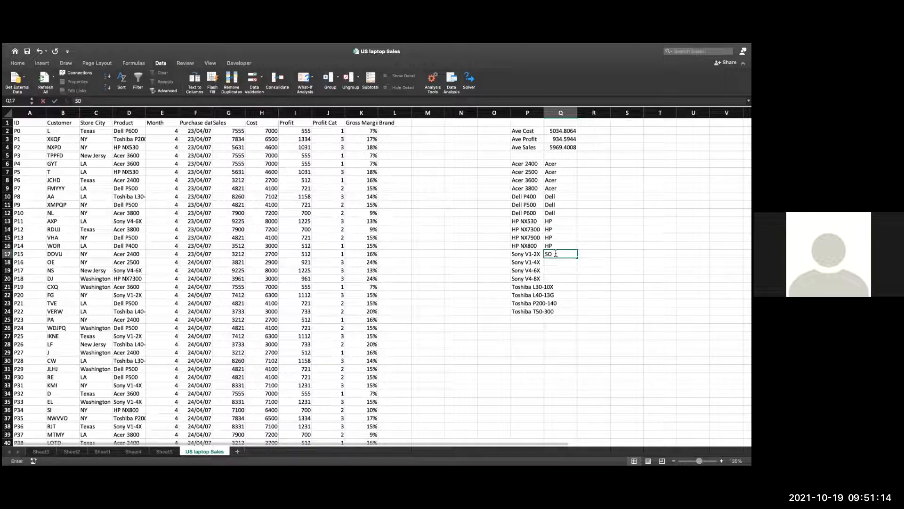
key("BackSpace")
key("BackSpace")
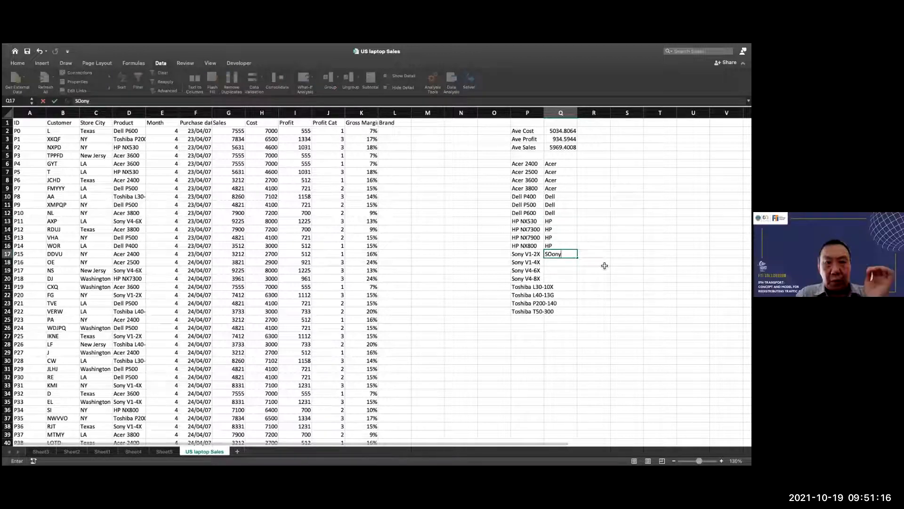
type("ony")
key("Return")
left_click(572, 255)
left_click_drag(577, 259, 584, 289)
left_click(593, 280)
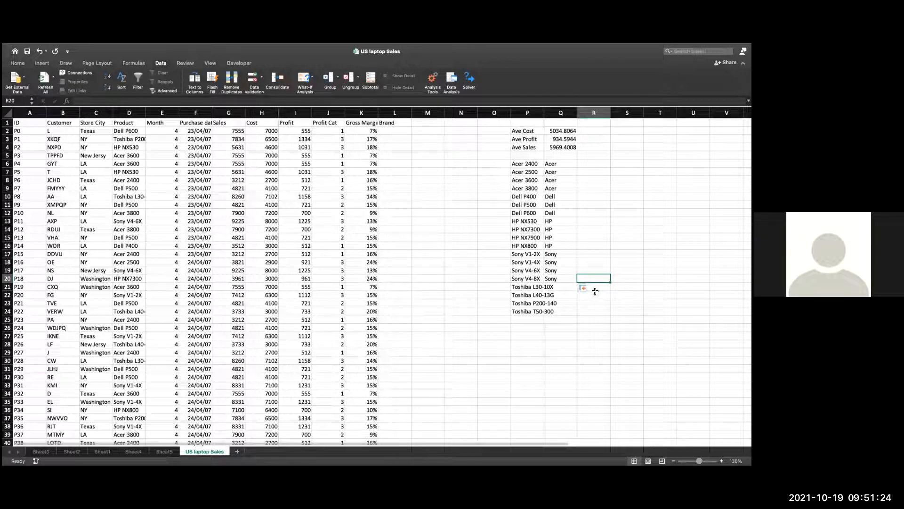
Enter the brand Toshiba in Q21 and fill it down to Q24 beside the Toshiba products
left_click_drag(561, 286, 567, 315)
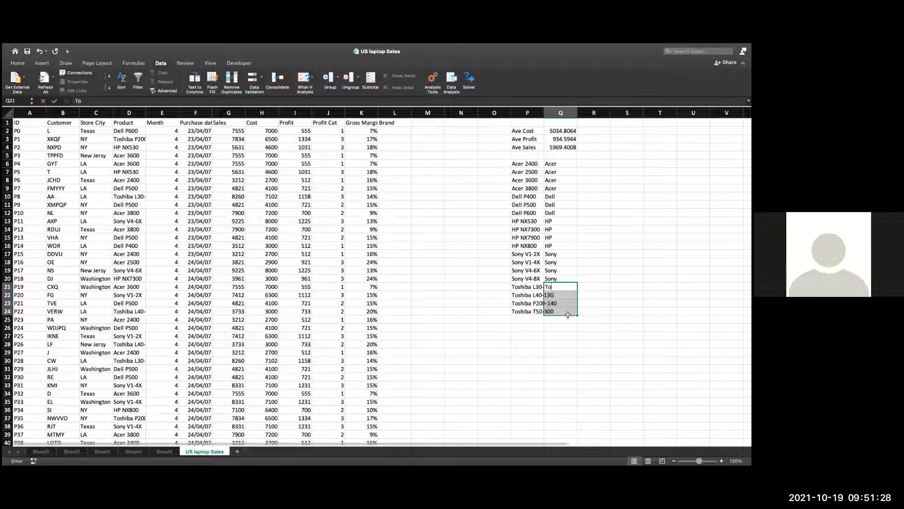
type("Toshiba")
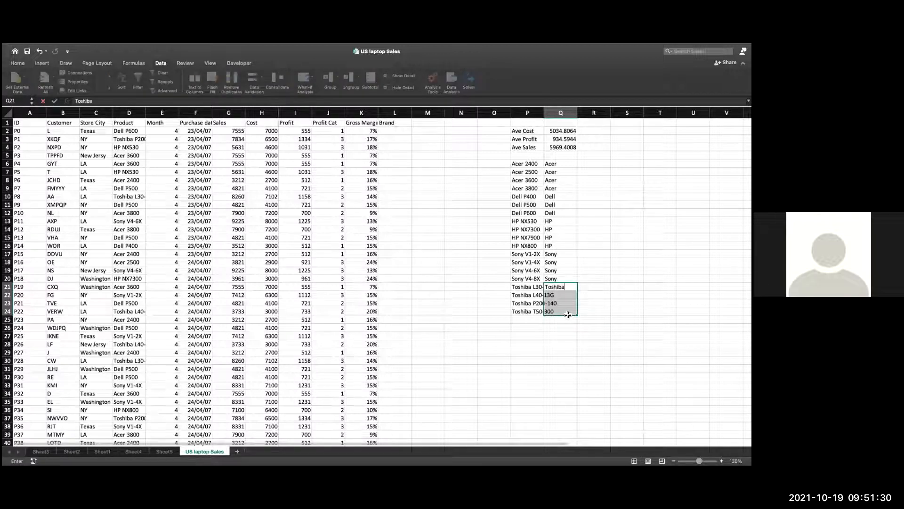
key("Return")
left_click(572, 287)
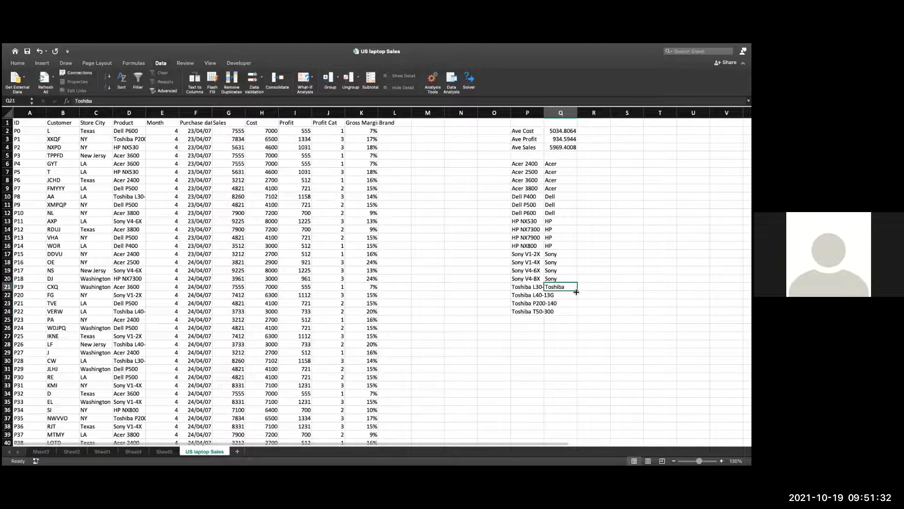
left_click_drag(578, 290, 579, 314)
left_click(627, 294)
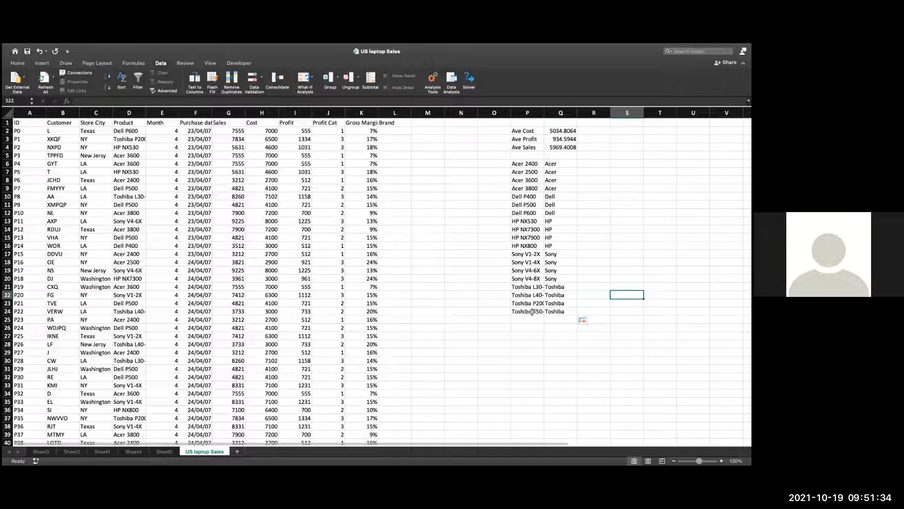
left_click(392, 132)
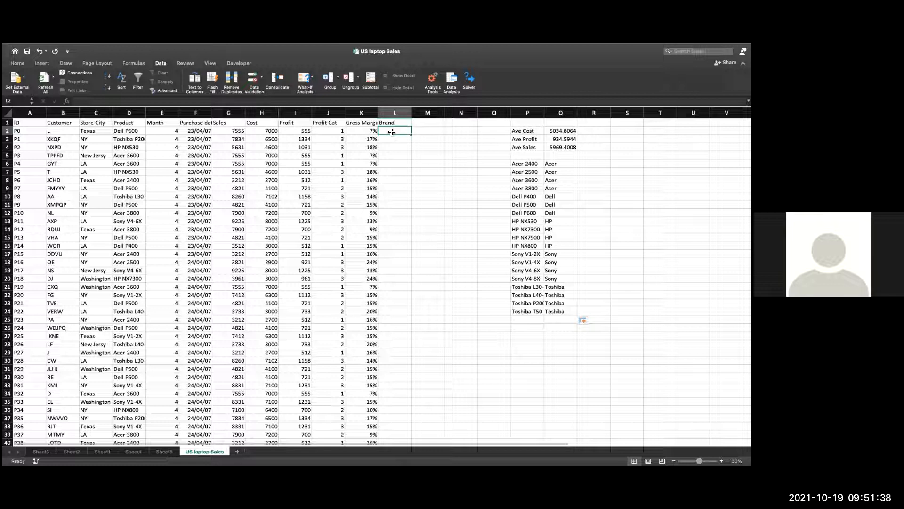
type("=look")
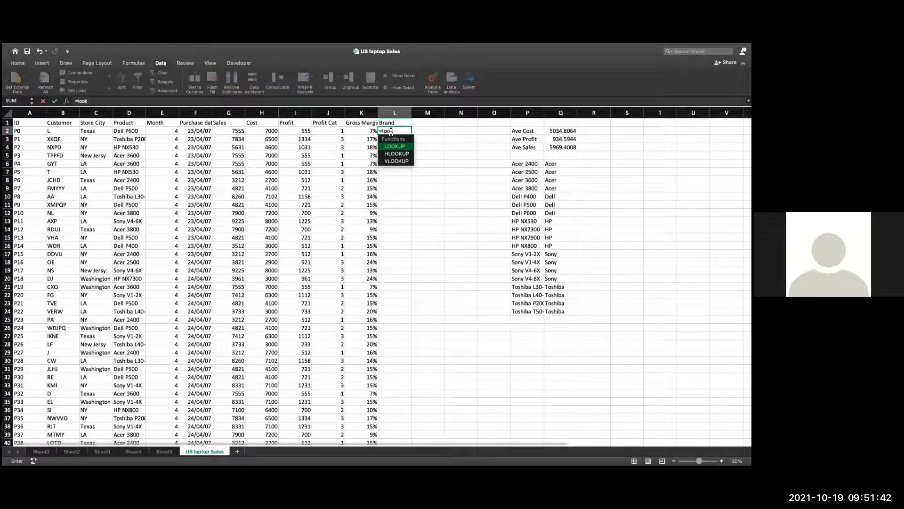
left_click(404, 161)
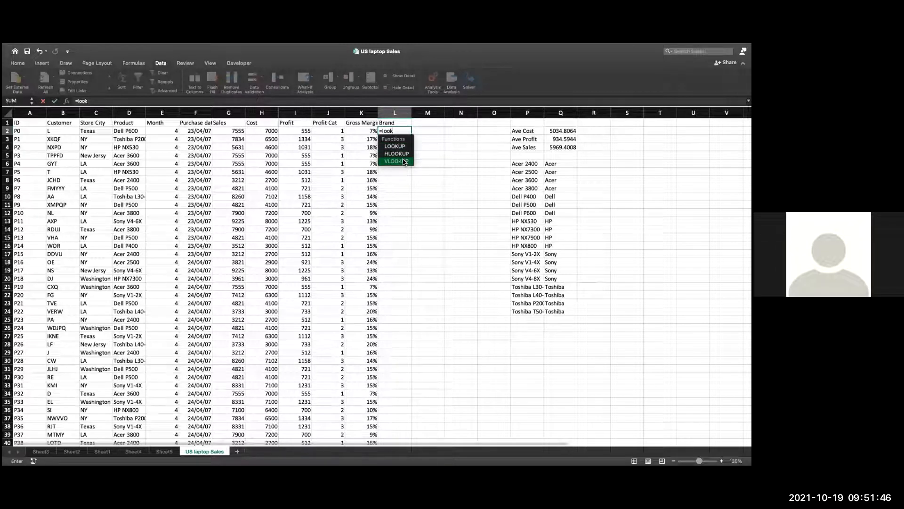
left_click(391, 132)
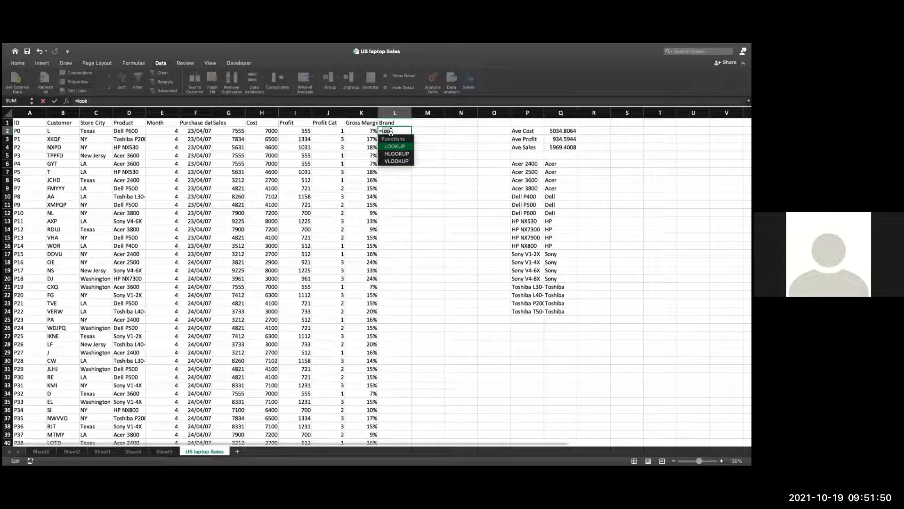
key("BackSpace")
key("BackSpace")
key("BackSpace")
key("BackSpace")
type("matcj")
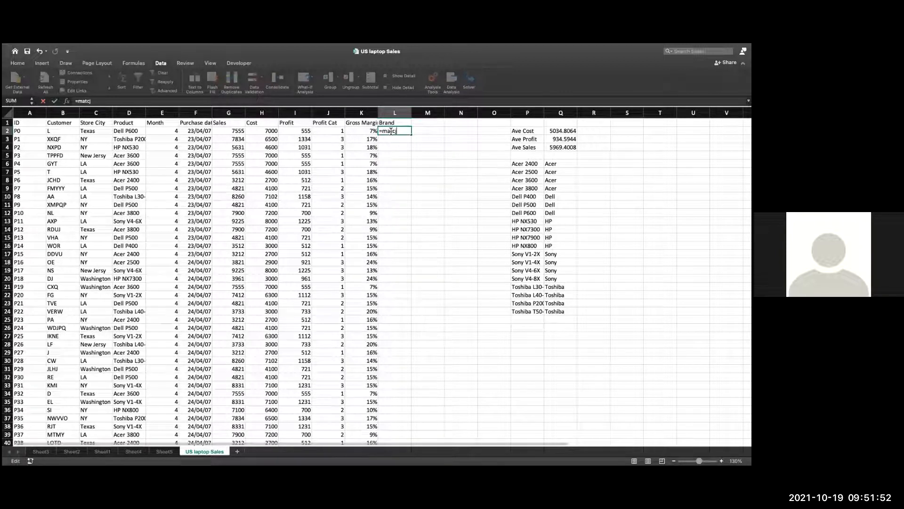
key("BackSpace")
key("BackSpace")
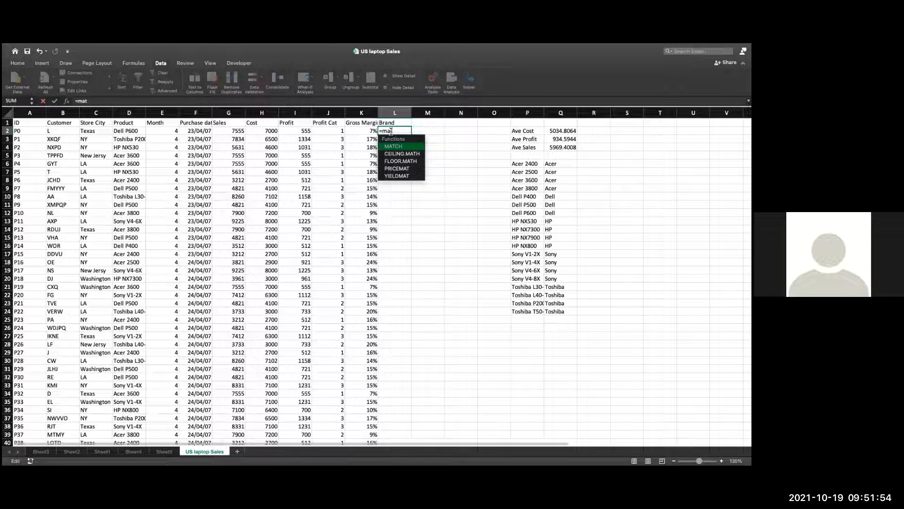
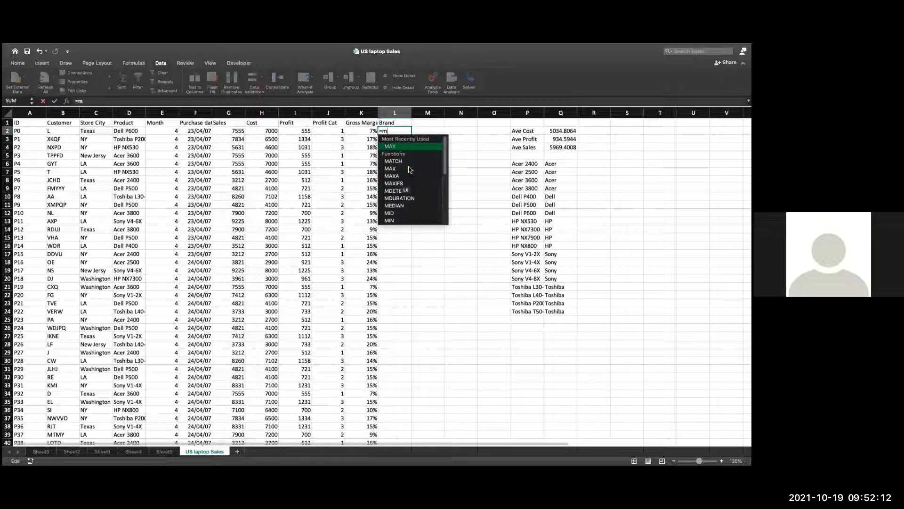
key("BackSpace")
key("BackSpace")
type("l")
key("BackSpace")
key("BackSpace")
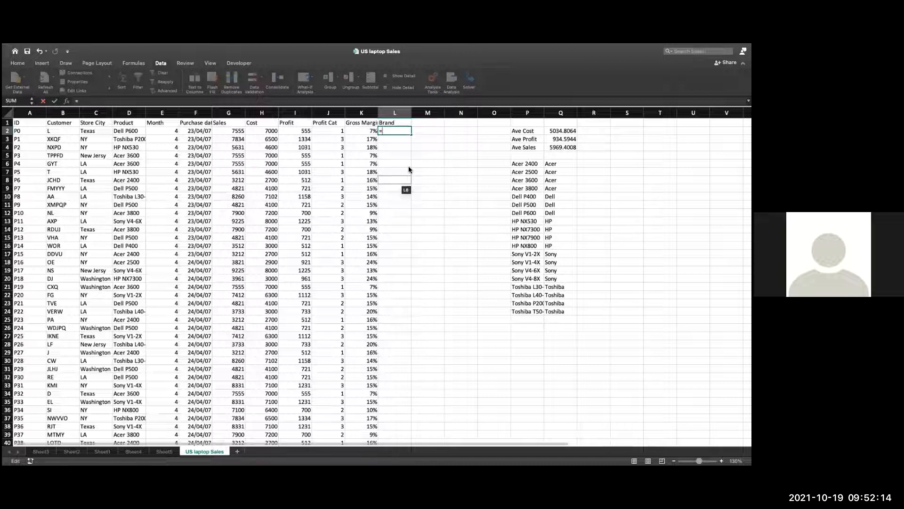
Enter =VLOOKUP(D2;P6:Q24;2) in L2 to look up the first row's brand from its product
type("look")
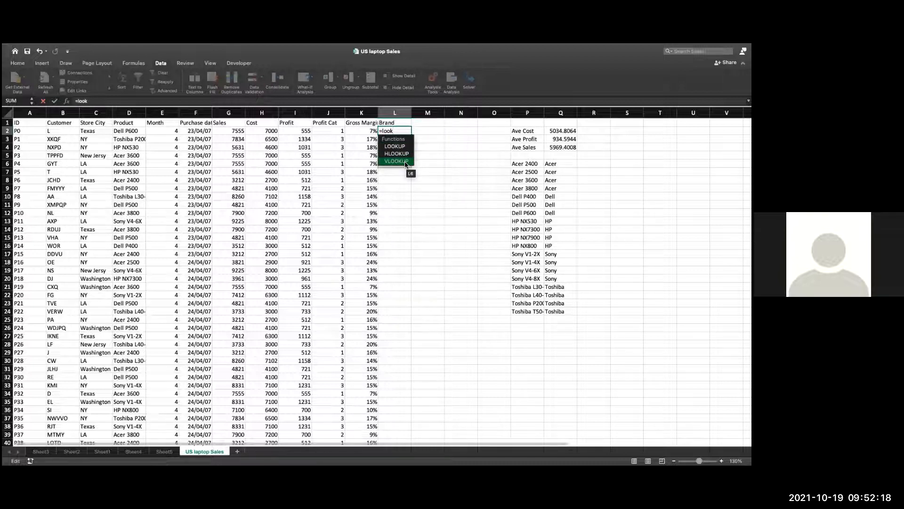
double_click(405, 161)
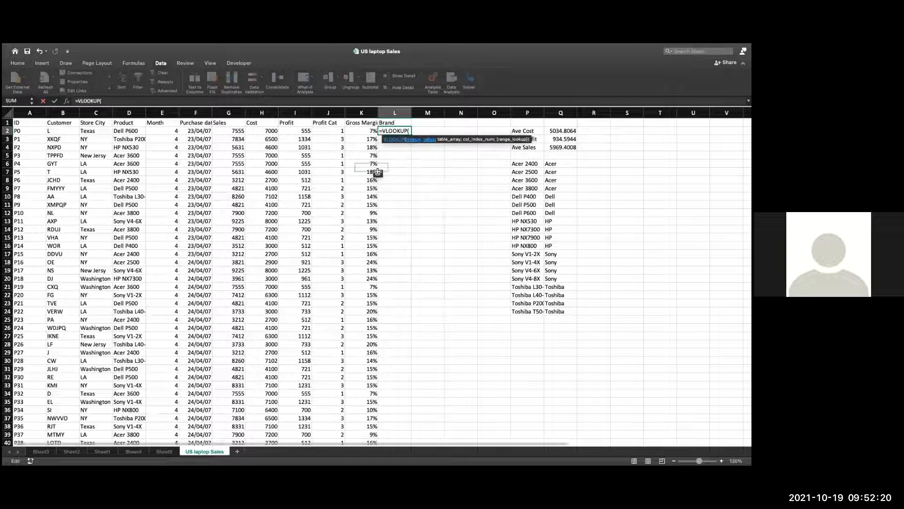
left_click(142, 135)
type(";")
left_click_drag(523, 164, 570, 312)
type(";1")
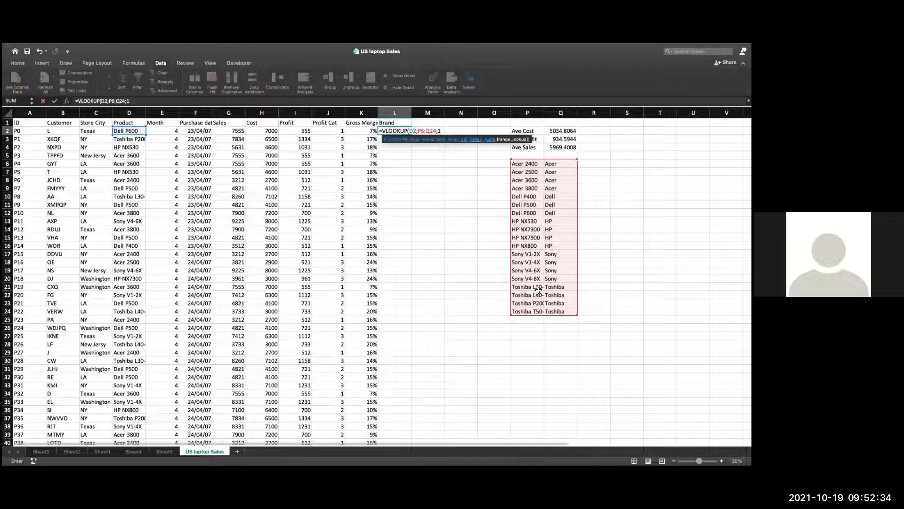
key("BackSpace")
key("Return")
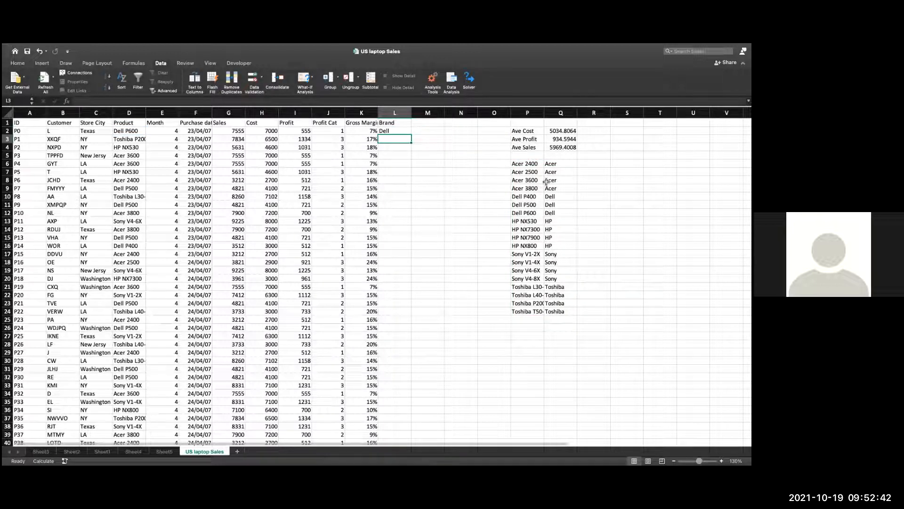
Name the product and brand reference range P6:Q24 brandlookup
double_click(396, 132)
left_click_drag(516, 163, 572, 312)
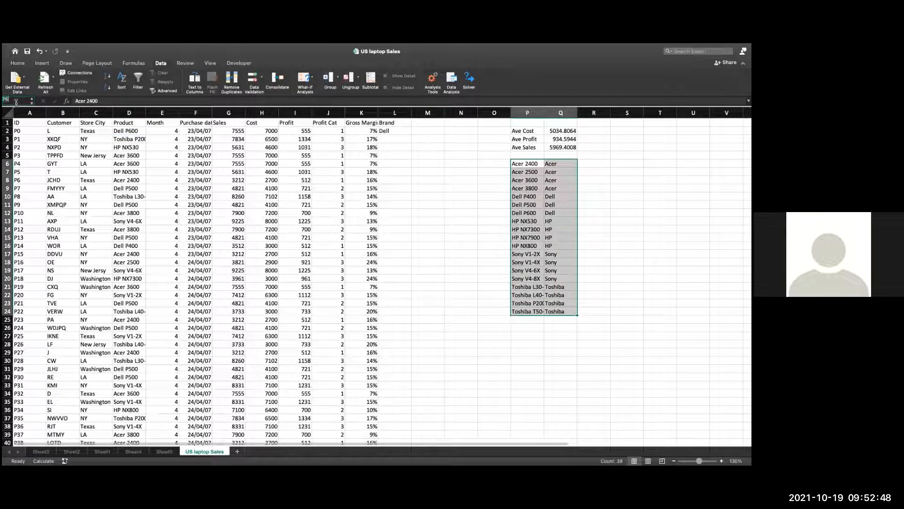
type("brandlookup")
key("Return")
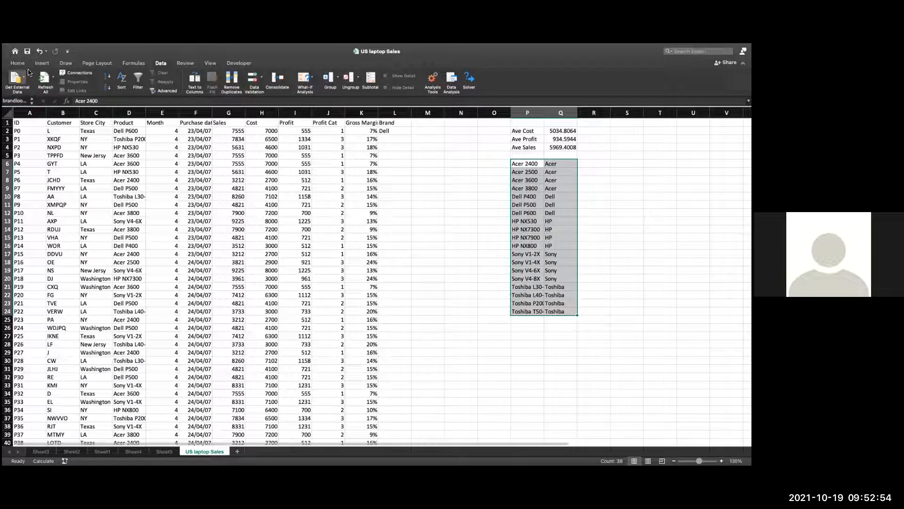
Replace the P6:Q24 reference in the L2 formula with the named range, giving =VLOOKUP(D2;brandlookup;2)
double_click(401, 131)
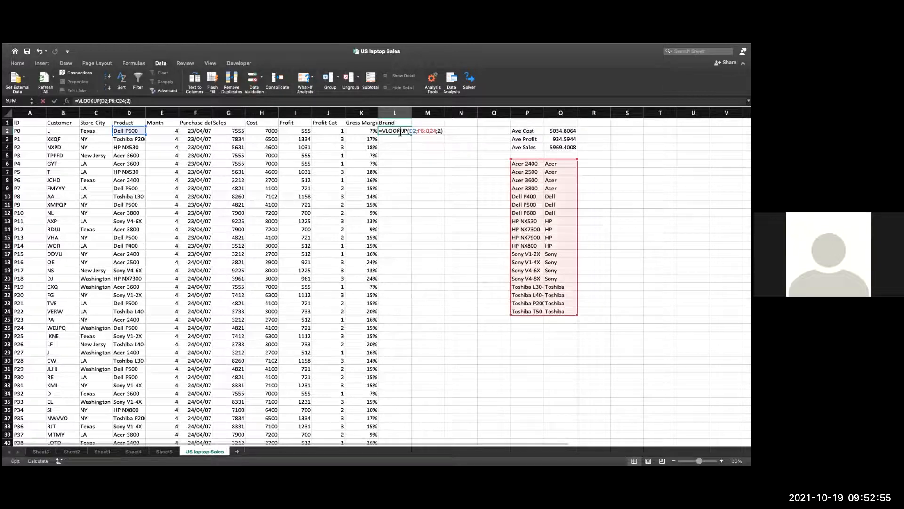
double_click(433, 132)
key("BackSpace")
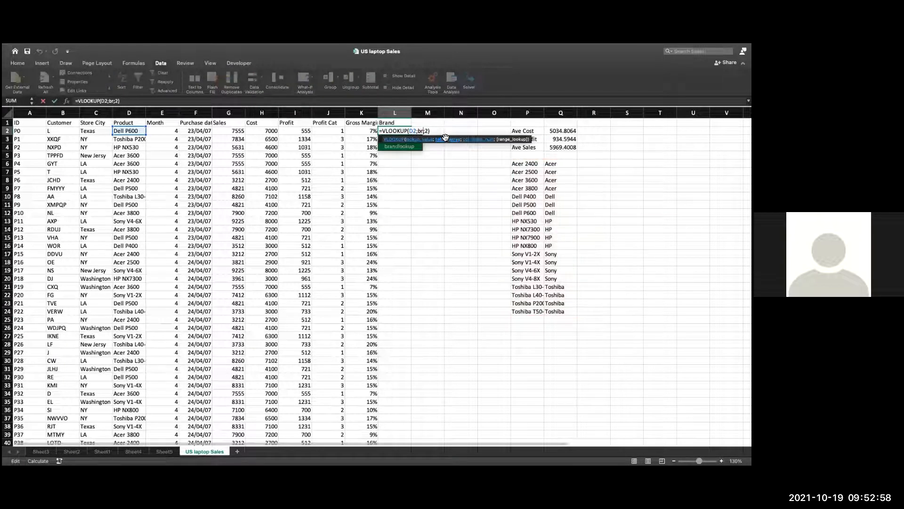
type("brandlook")
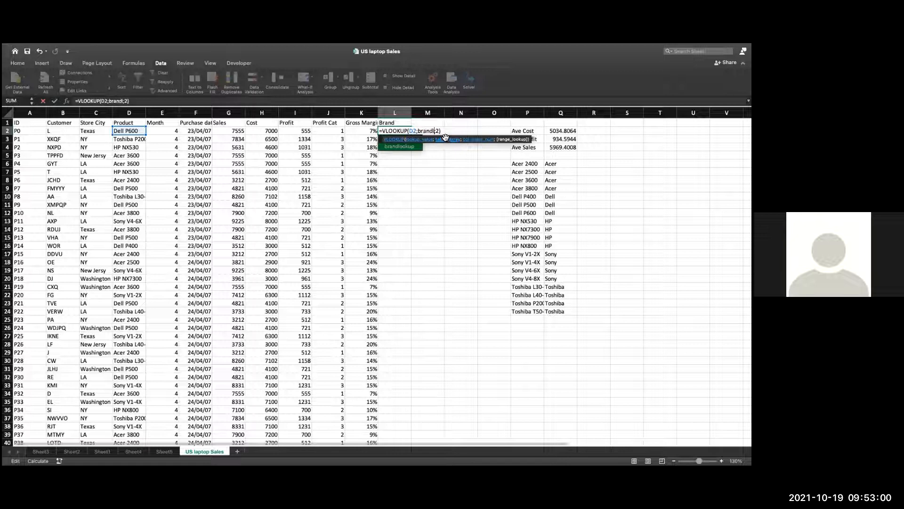
key("Tab")
key("Return")
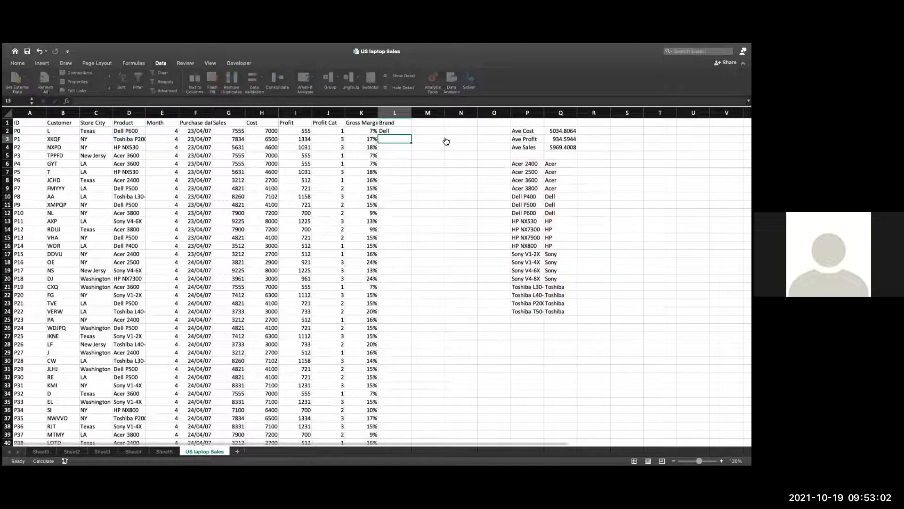
Fill the VLOOKUP brand formula from L2 down the Brand column to L48 and review the filled rows
left_click(404, 131)
left_click_drag(412, 135, 412, 357)
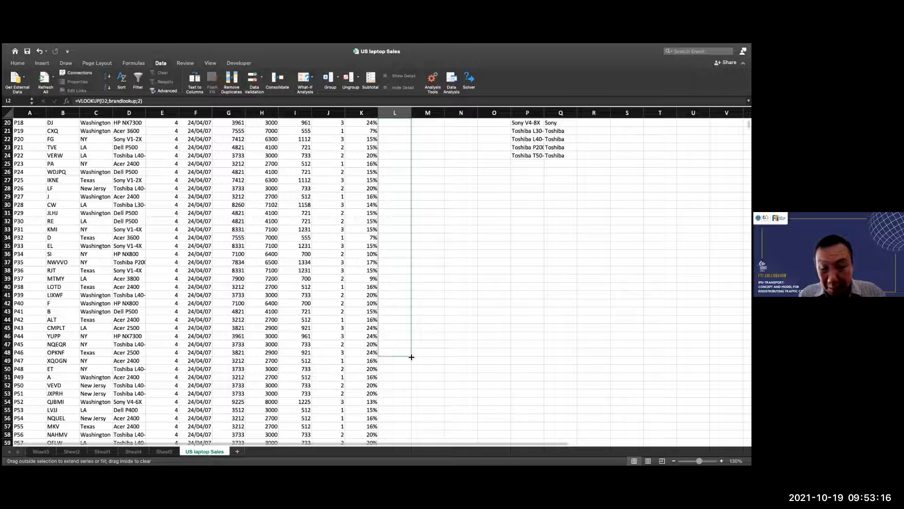
left_click_drag(412, 357, 412, 357)
scroll(433, 329, "up", 6)
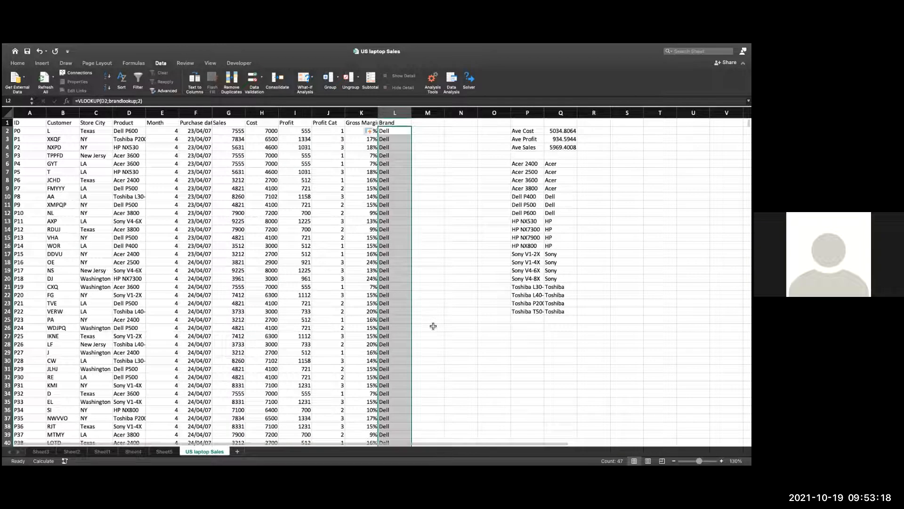
scroll(433, 325, "down", 8)
scroll(438, 268, "up", 5)
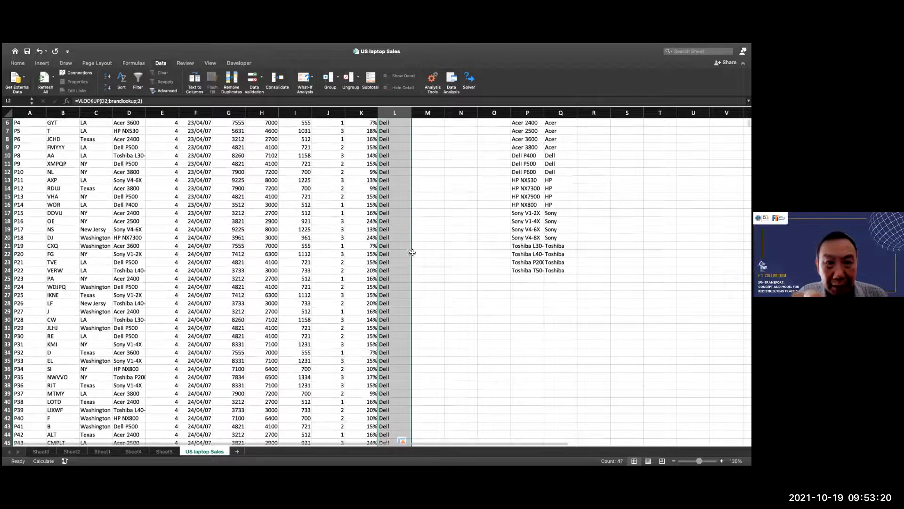
scroll(410, 219, "up", 2)
left_click_drag(452, 190, 452, 230)
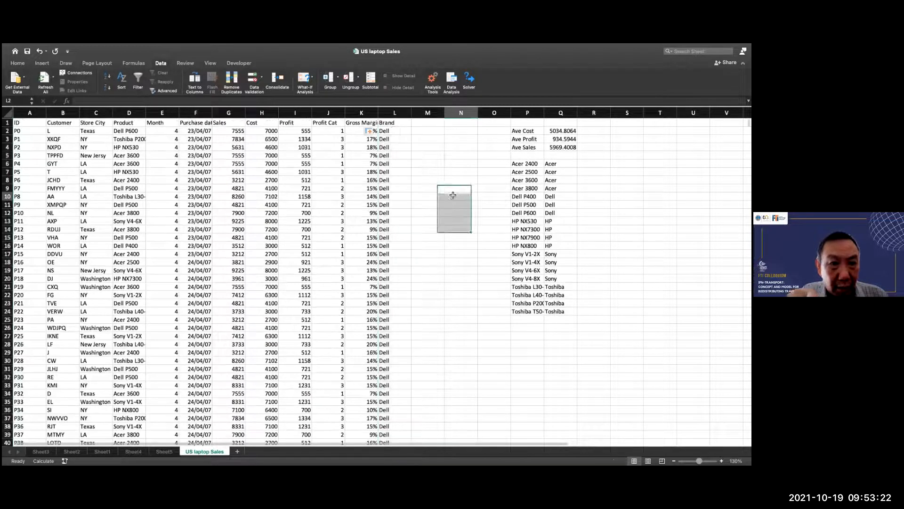
Inspect the filled VLOOKUP formulas in L2 and L41 to check their product references and lookup range
double_click(402, 132)
left_click(427, 155)
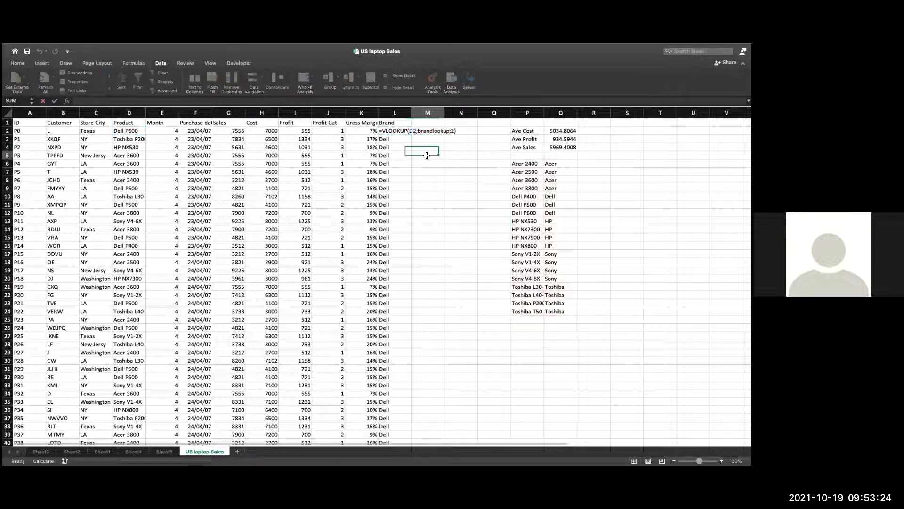
left_click(390, 144)
key("super+Down")
scroll(409, 220, "down", 1)
double_click(408, 221)
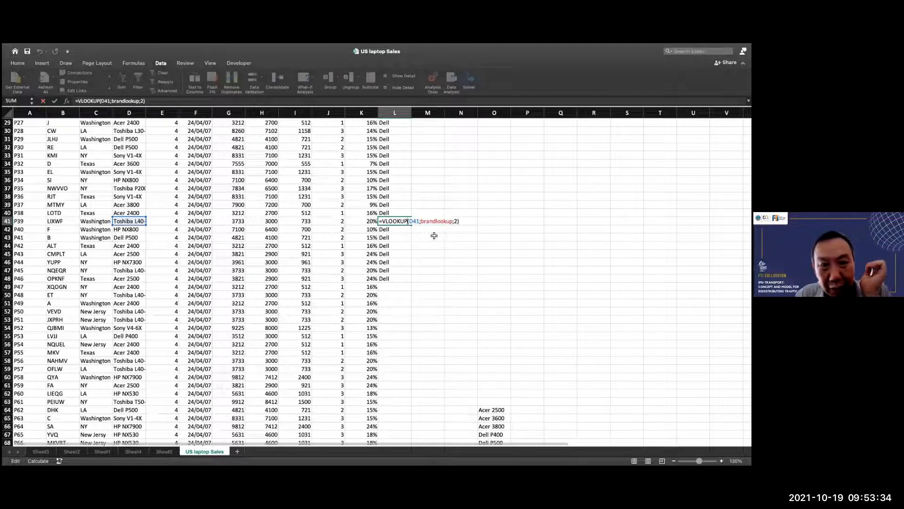
key("Return")
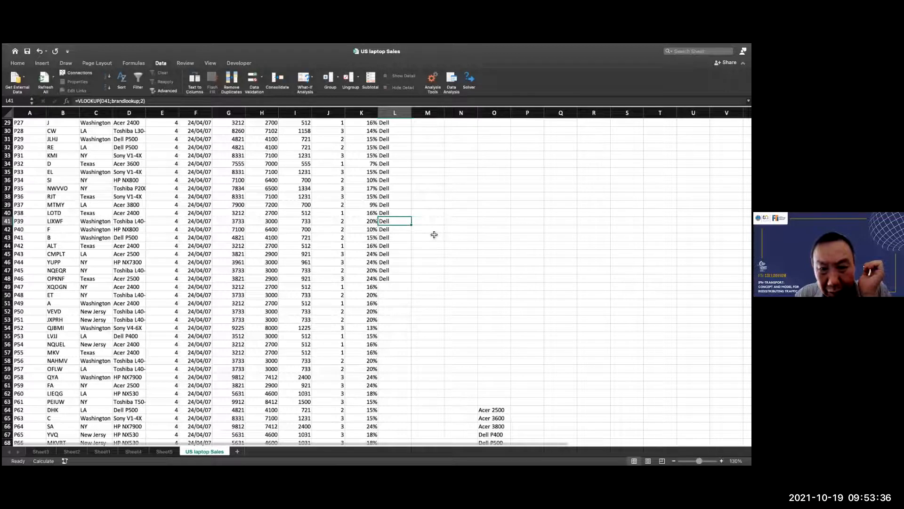
Undo the fill of the brand lookup formula in the rows below L2
key("super+z")
scroll(435, 234, "up", 1)
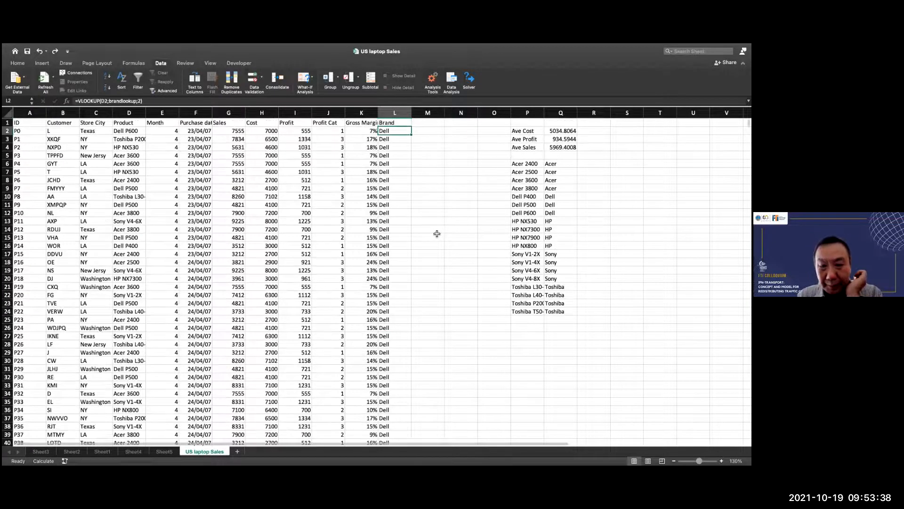
key("super+z")
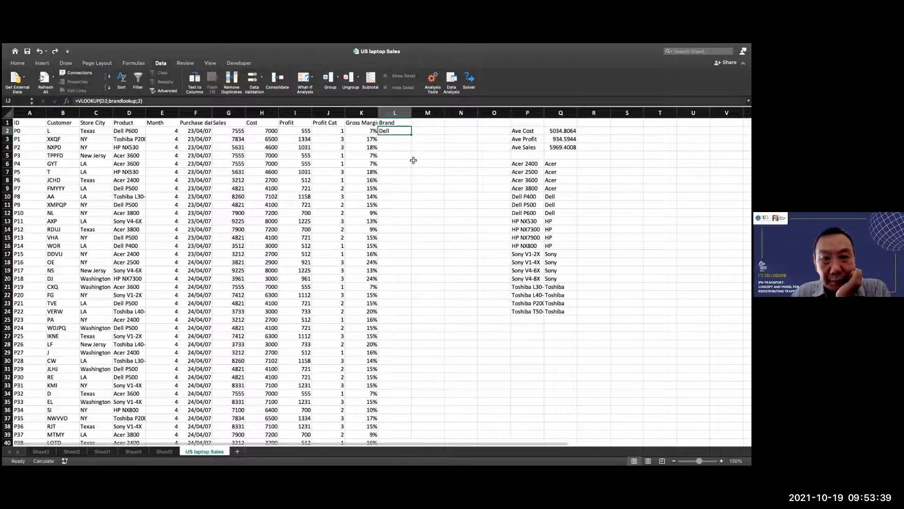
Extend the VLOOKUP formula in L2 with a range_lookup argument after the column index 2
double_click(400, 133)
left_click(453, 132)
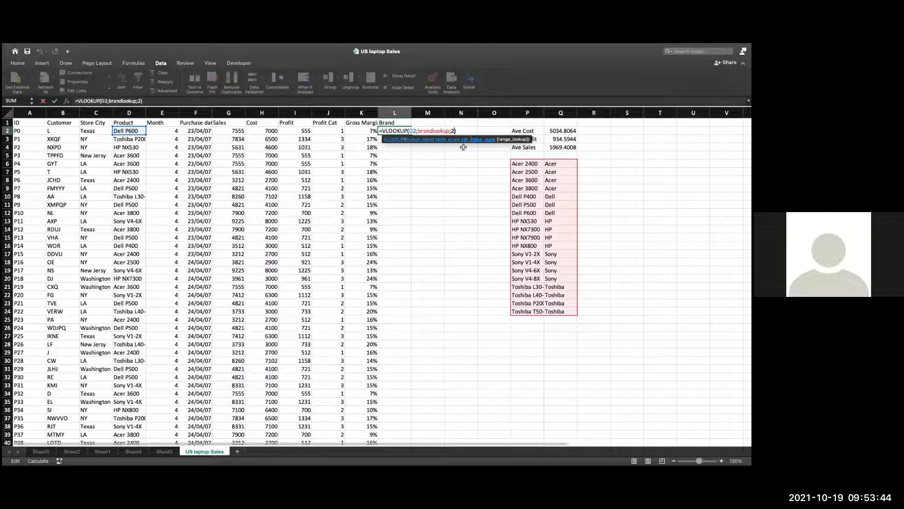
type(";")
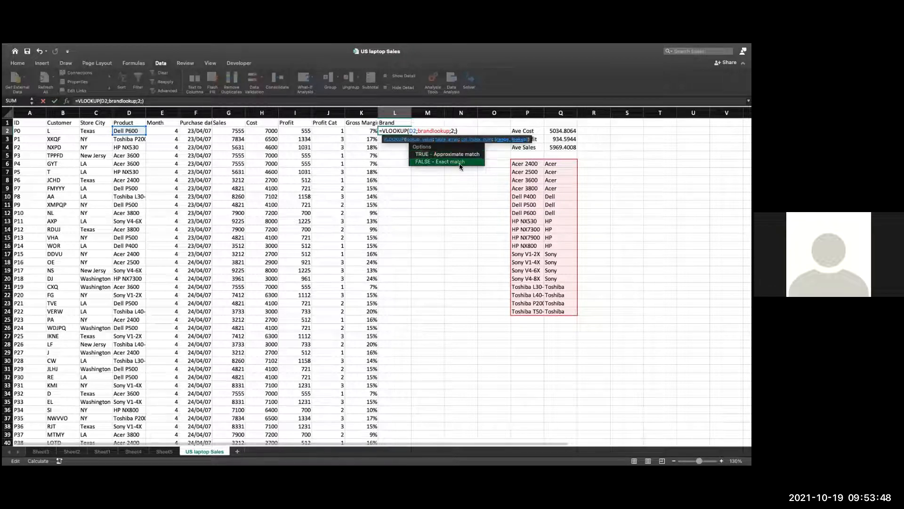
Complete the VLOOKUP formula in L2 with FALSE for an exact match
double_click(459, 163)
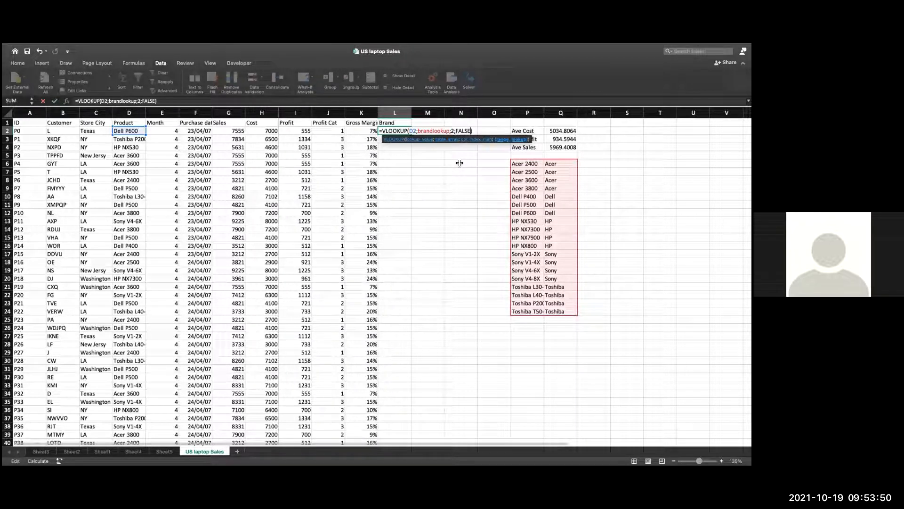
key("Return")
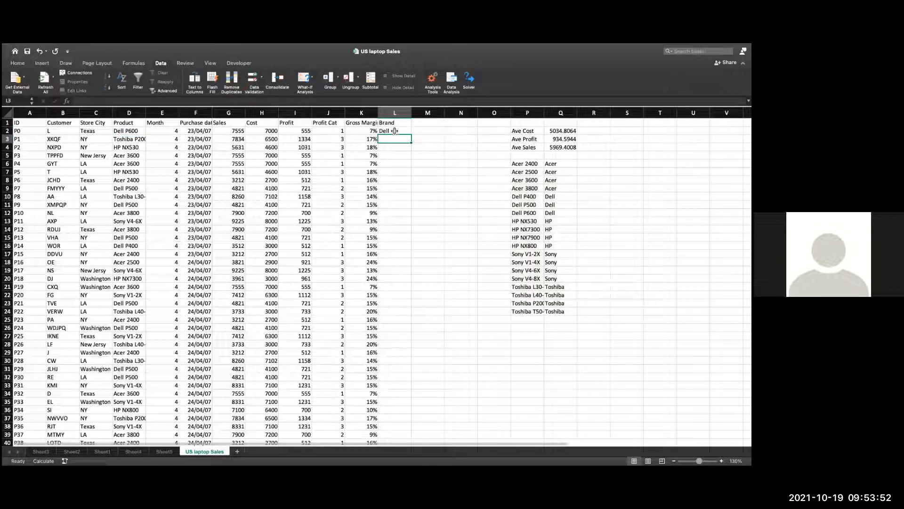
Try filling the Brand formula from L2 down to L7, and undo the fill
left_click(395, 132)
left_click_drag(413, 135, 414, 175)
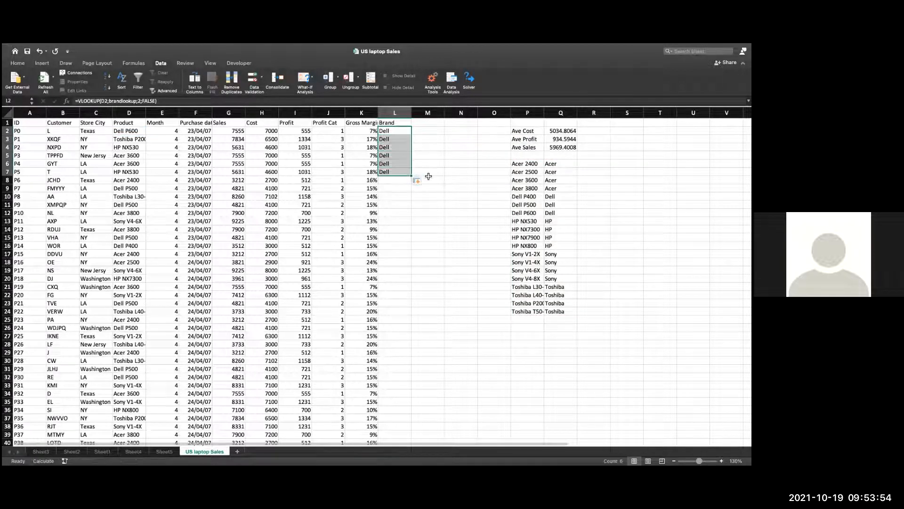
key("super+z")
Edit the Brand formula in L2 to =VLOOKUP(D2;brandlookup;1), omitting the range lookup argument
double_click(399, 131)
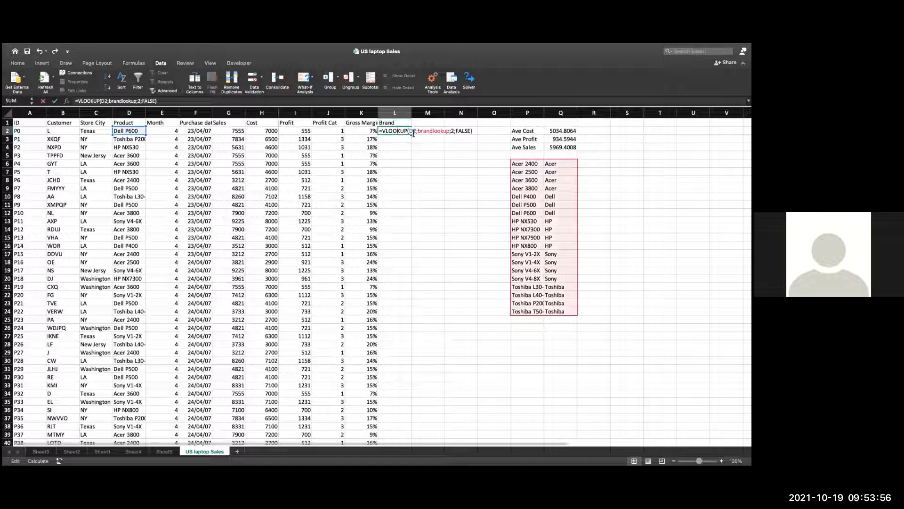
left_click(465, 131)
key("BackSpace")
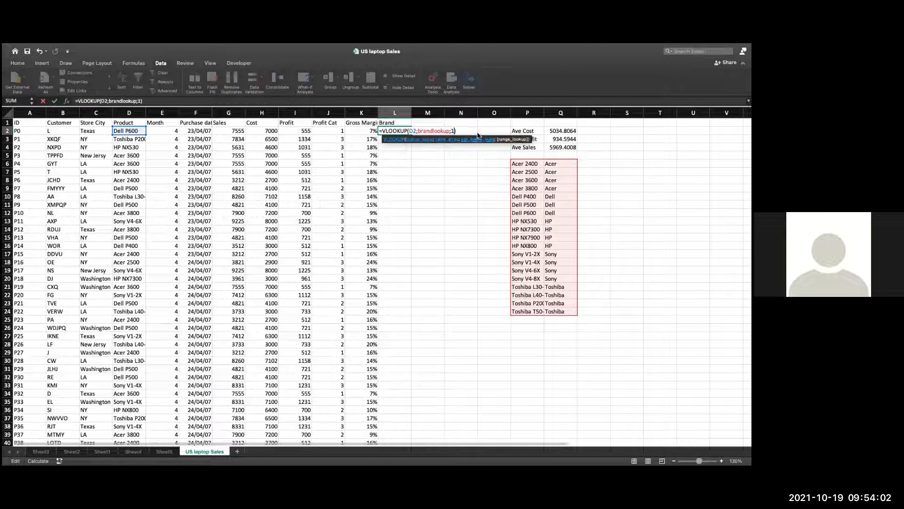
key("Return")
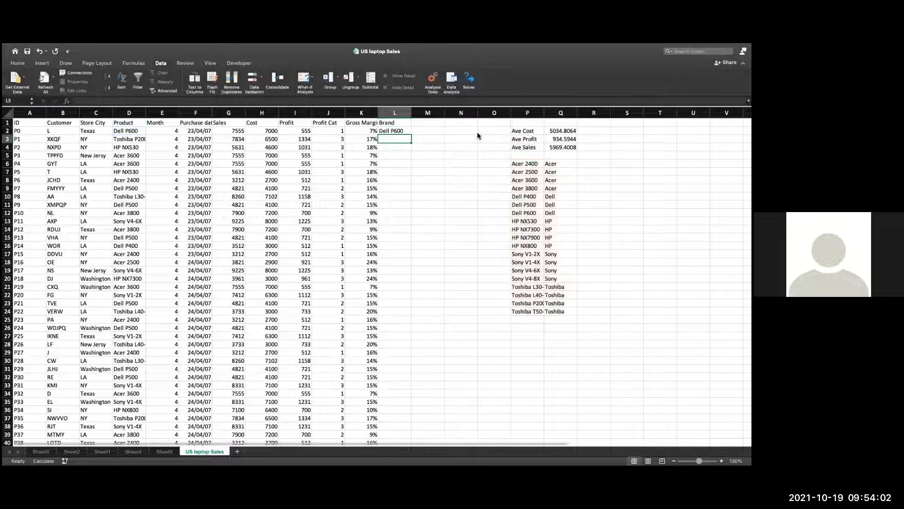
Set the Brand formula in L2 to =VLOOKUP(D2;brandlookup;2;FALSE)
double_click(399, 133)
key("BackSpace")
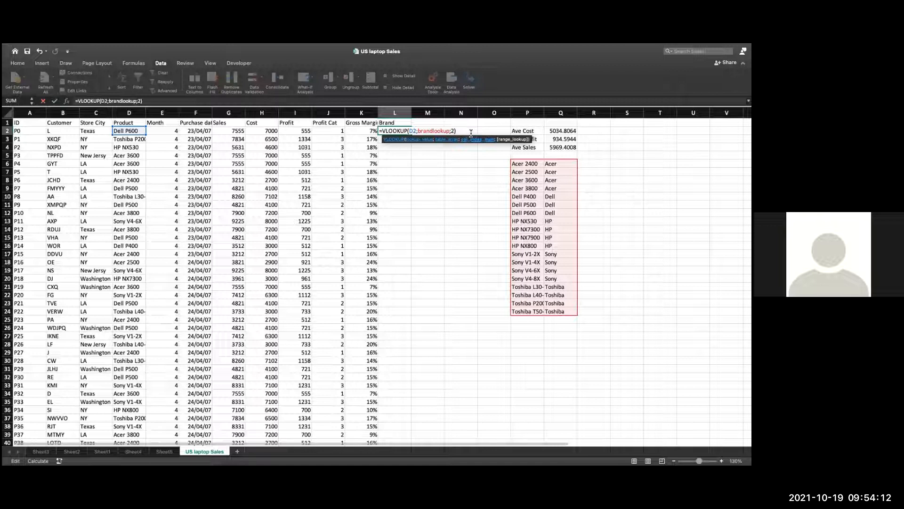
type("2;")
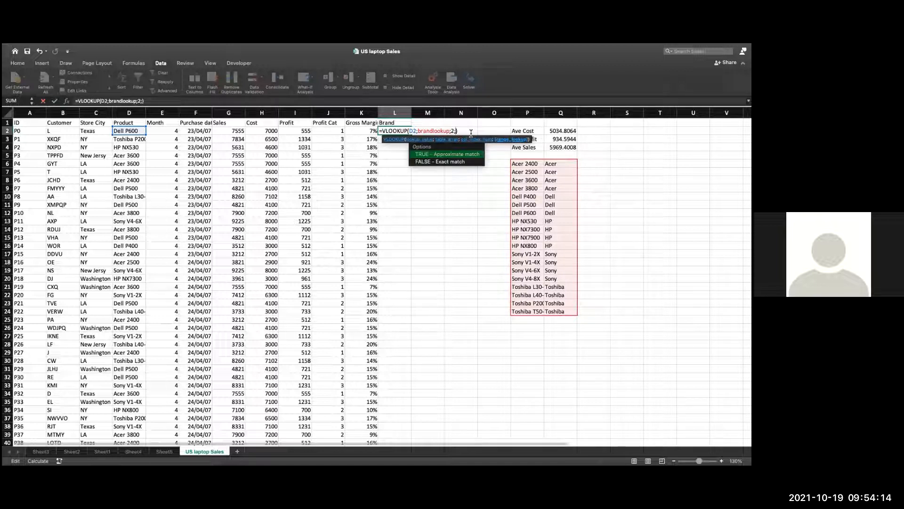
double_click(466, 161)
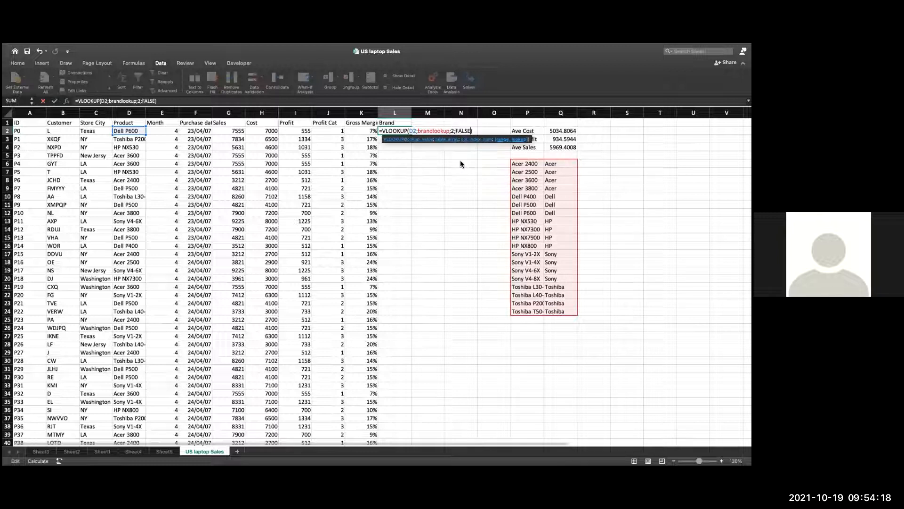
key("Return")
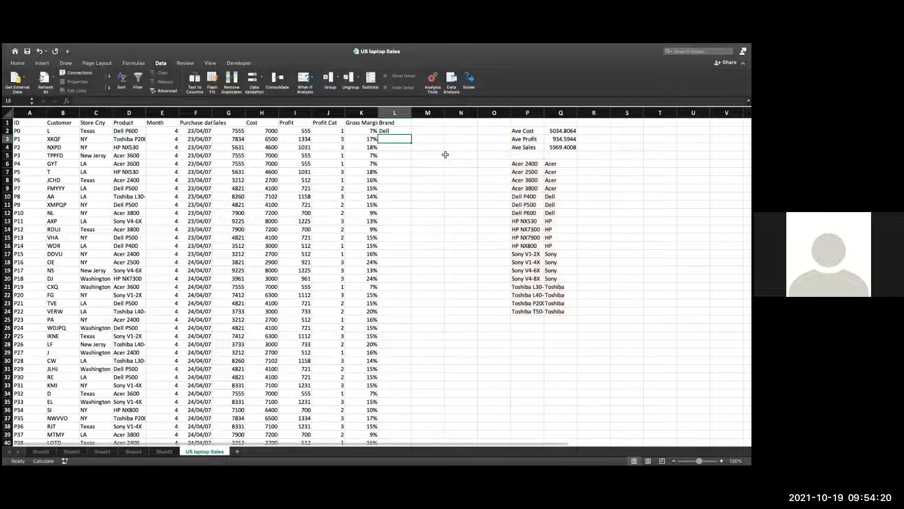
Try filling the Brand formula from L2 down to L8, compare D6 with L6, and undo the fill
left_click_drag(411, 137, 410, 182)
left_click(490, 173)
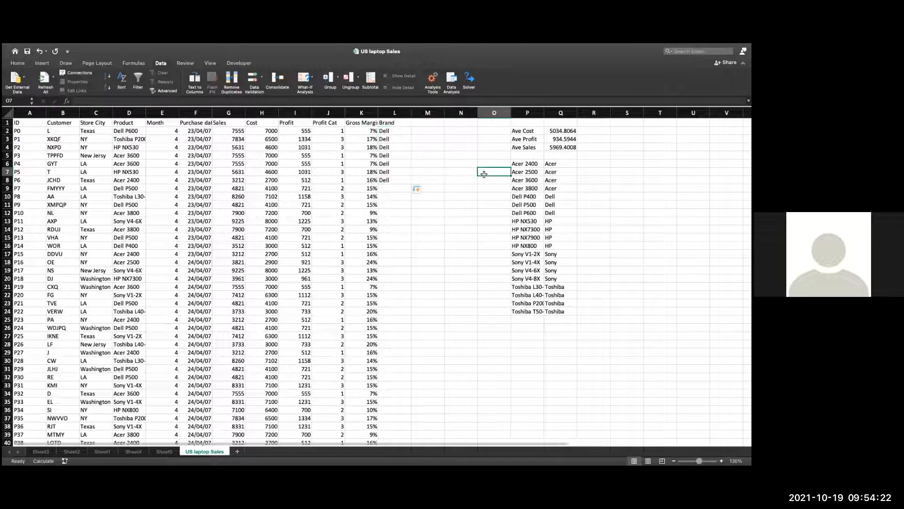
left_click(117, 171)
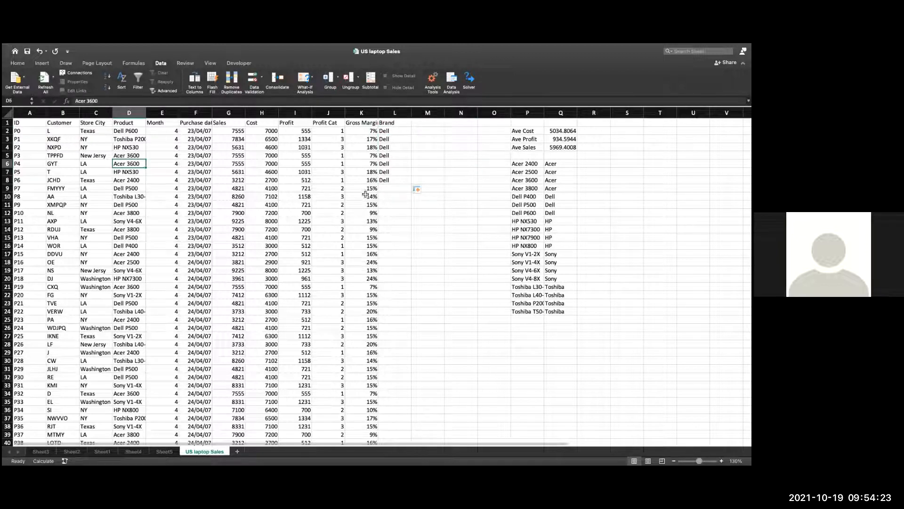
left_click(402, 163)
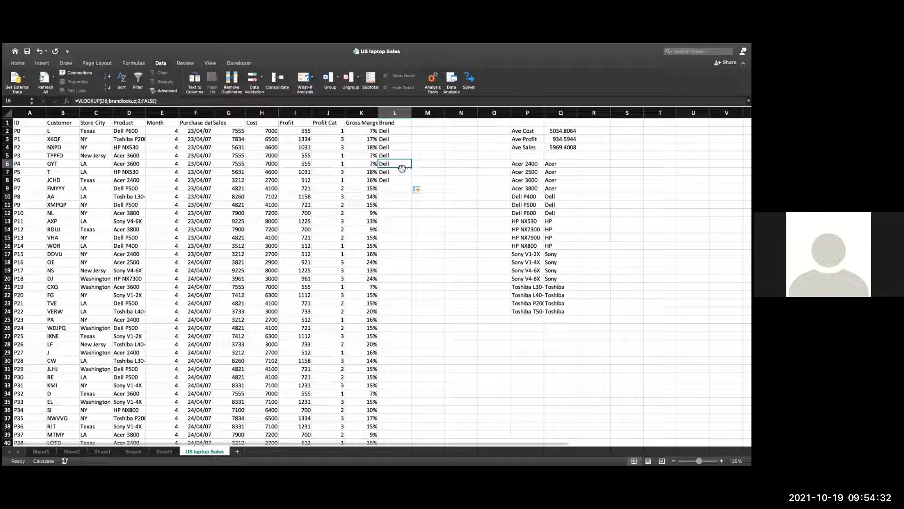
left_click(403, 134)
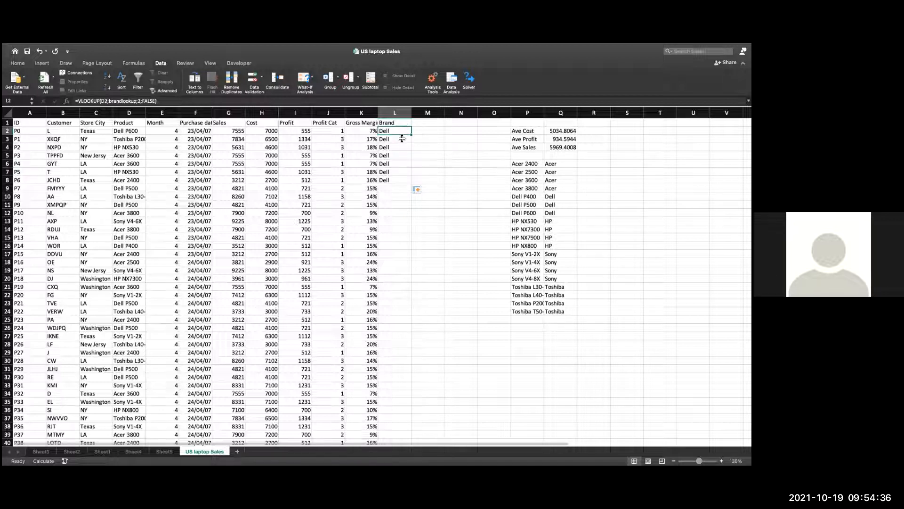
key("super+z")
left_click(400, 139)
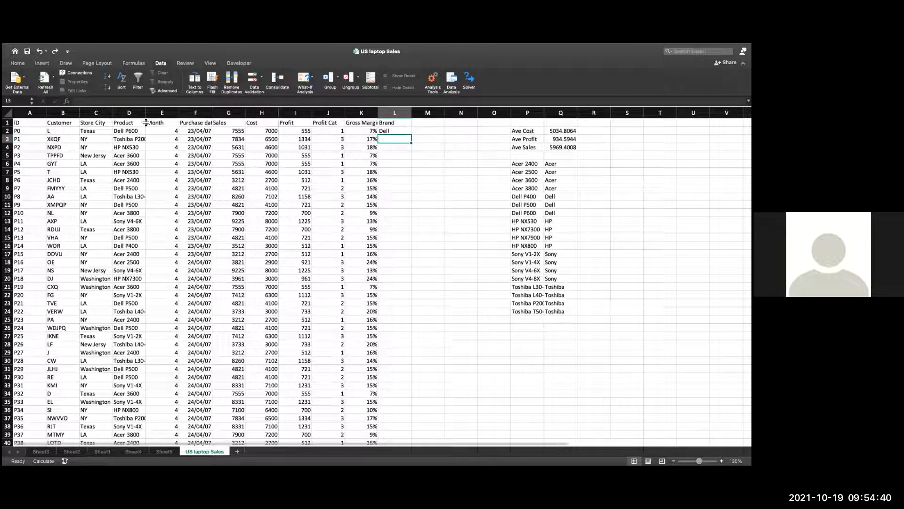
Try copying the Brand formula from L2 into L3, and undo the paste
right_click(398, 137)
left_click(395, 133)
left_click(394, 132)
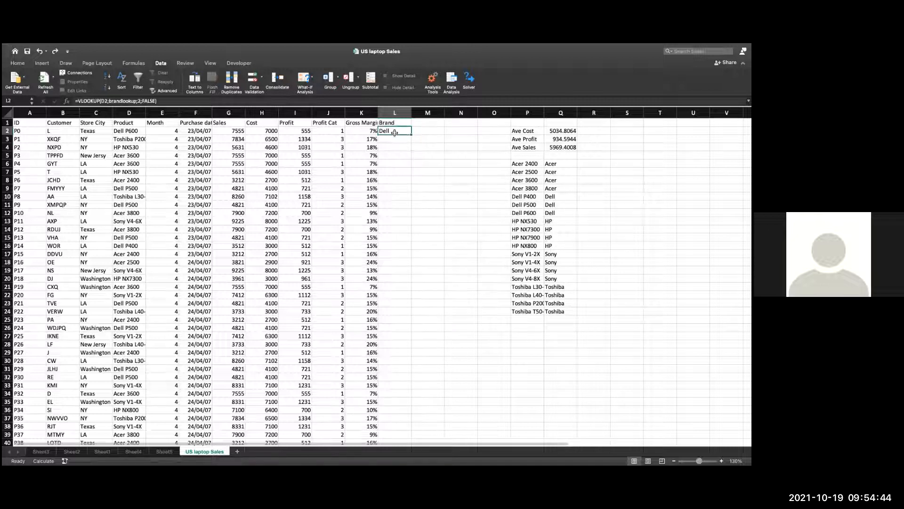
key("super+c")
left_click_drag(398, 139, 399, 147)
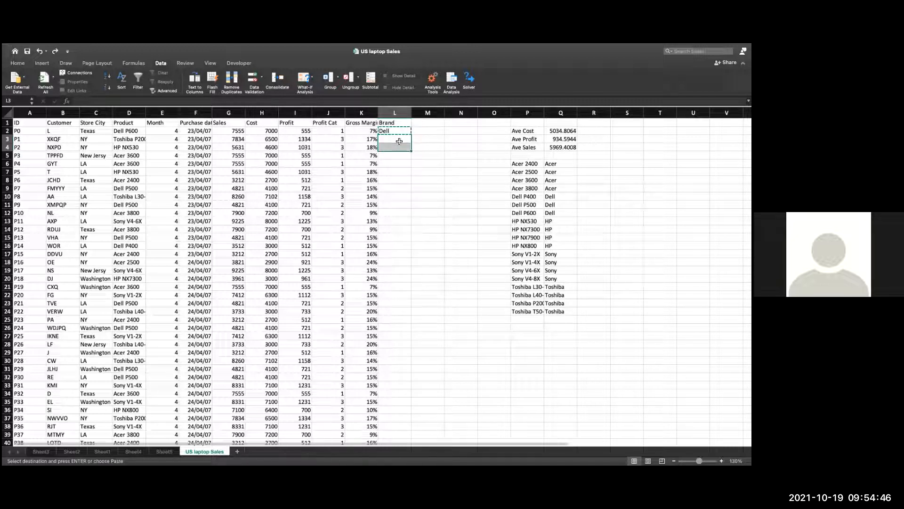
right_click(400, 141)
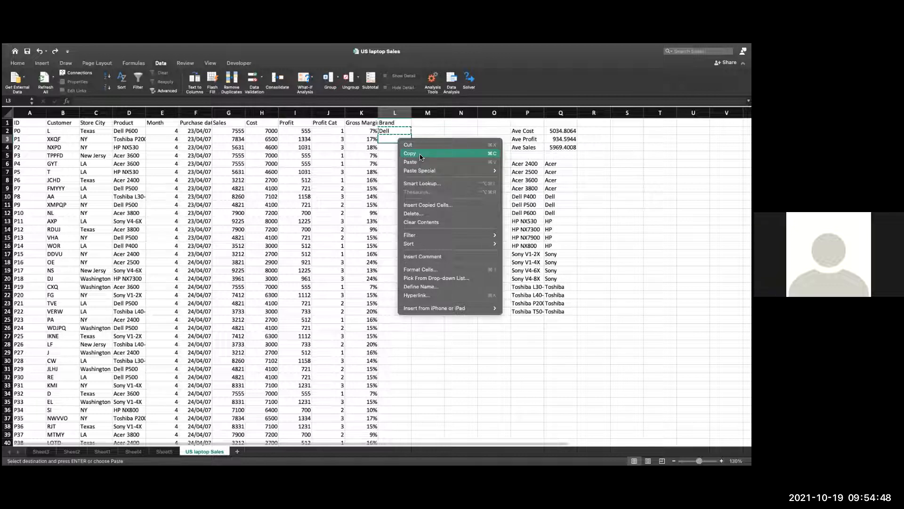
left_click(417, 161)
key("super+c")
key("super+z")
left_click(426, 163)
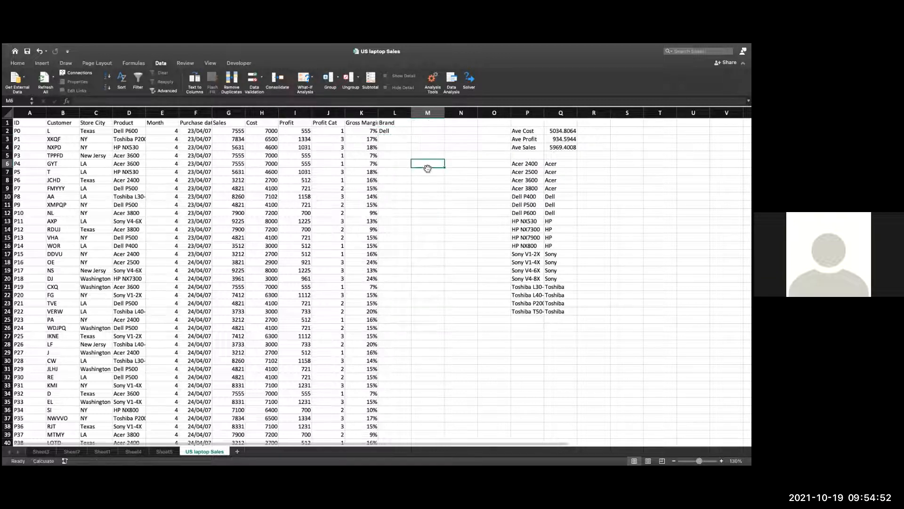
Fill the Brand formula from L2 down to L4 and change the range lookup argument in L4 to TRUE
left_click(394, 131)
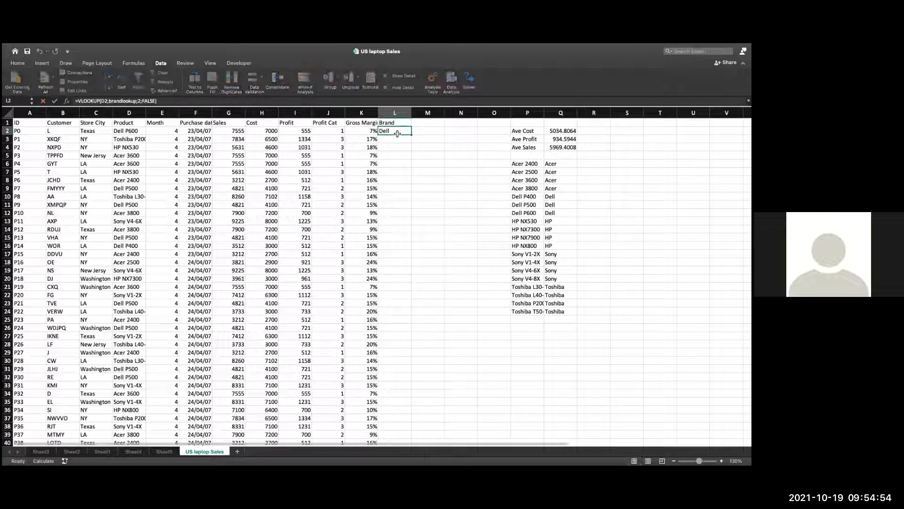
left_click_drag(412, 136, 412, 149)
double_click(408, 148)
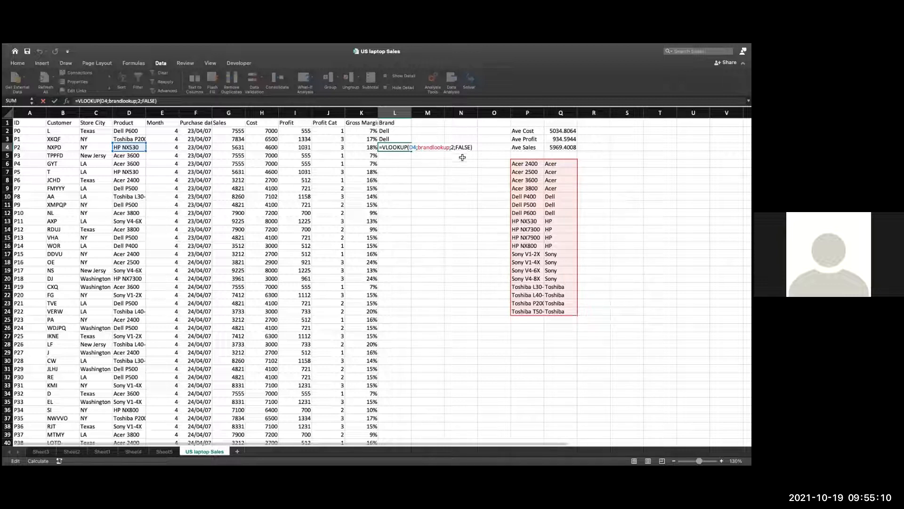
left_click_drag(457, 148, 473, 148)
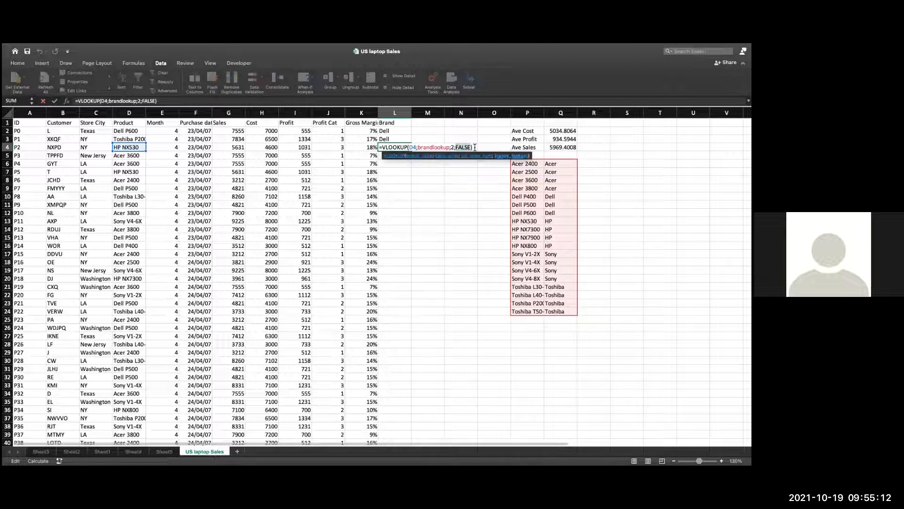
type("True")
key("Return")
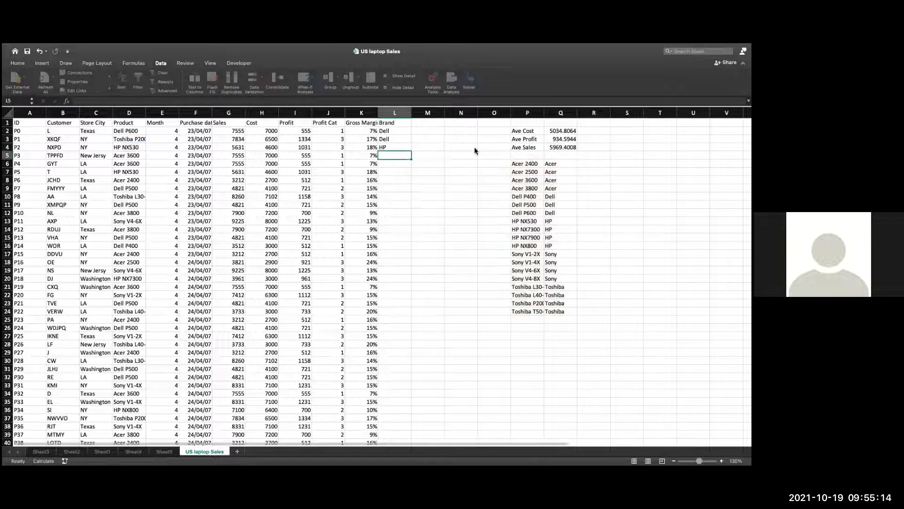
Change the range lookup argument of the Brand formula in L2 to TRUE
left_click(399, 131)
double_click(399, 132)
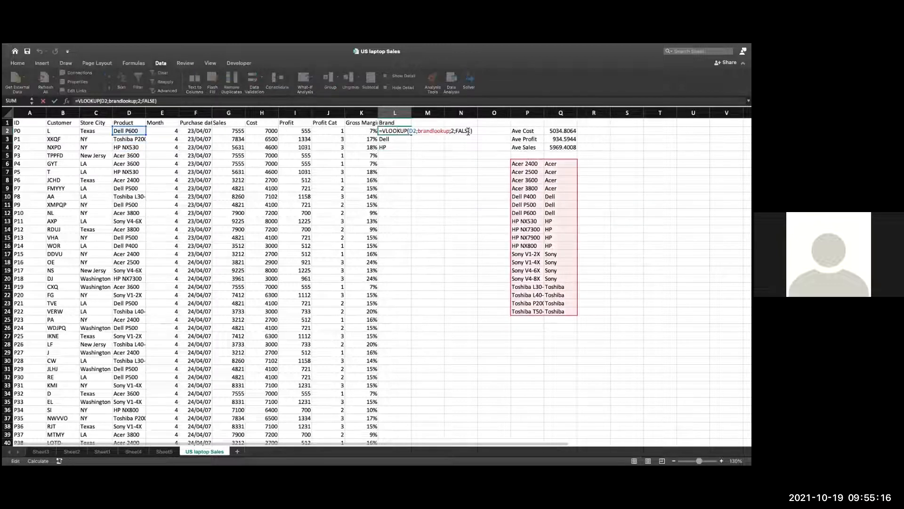
left_click(468, 132)
key("Return")
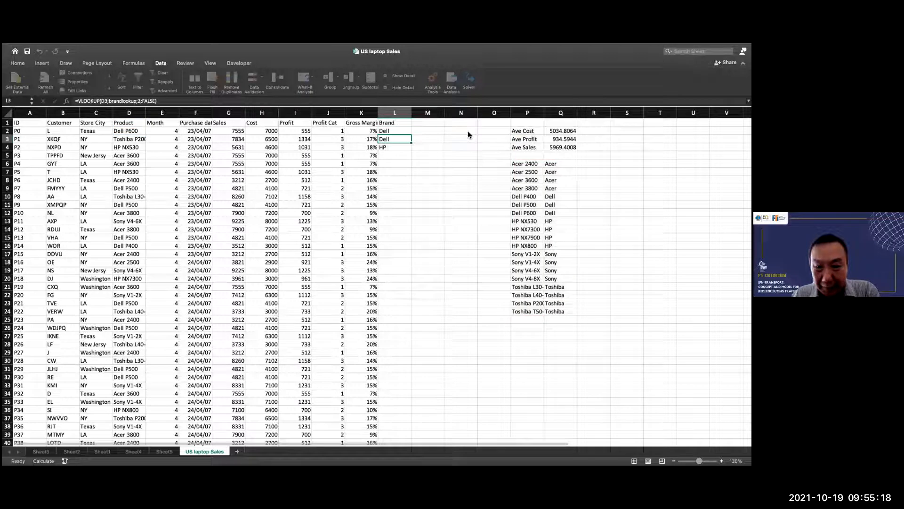
Try filling the approximate-match formula from L2 down to L12, and undo the fill
left_click(398, 131)
left_click_drag(411, 143, 411, 222)
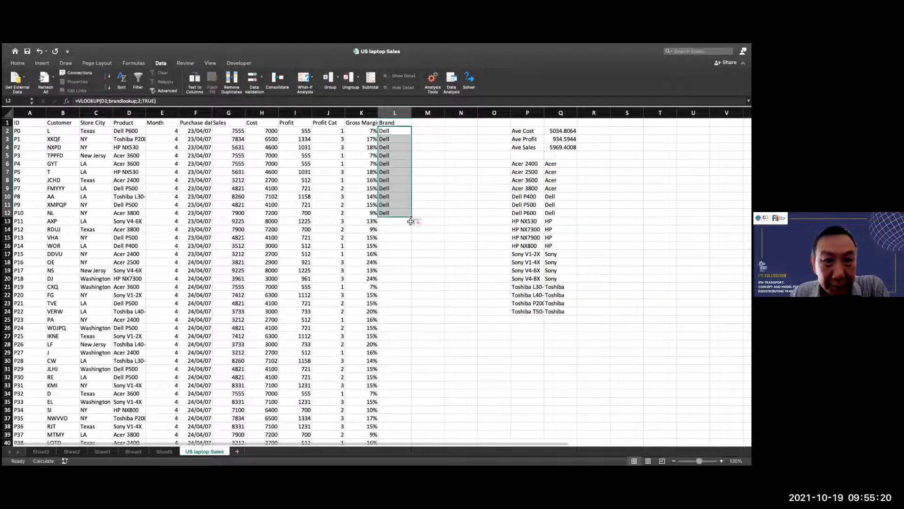
key("ctrl+z")
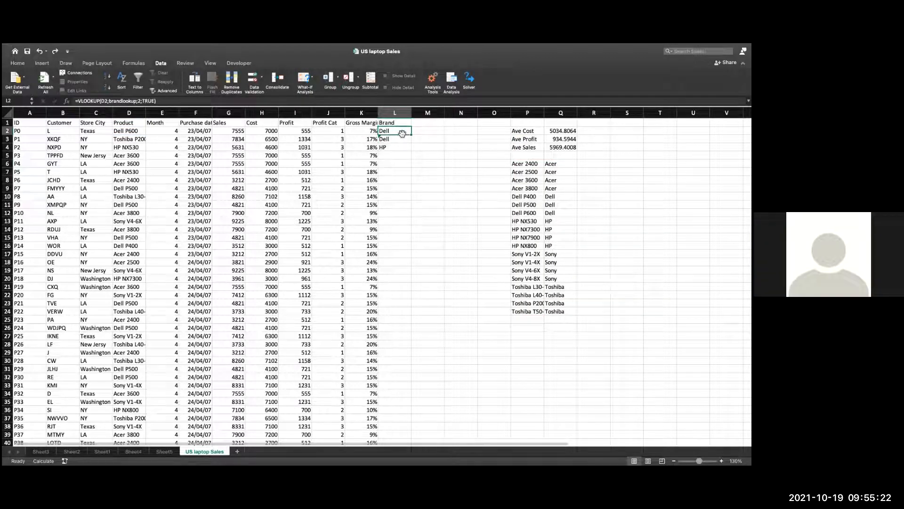
Change the range lookup argument of the Brand formula in L3 to TRUE
double_click(402, 132)
left_click(439, 141)
double_click(394, 140)
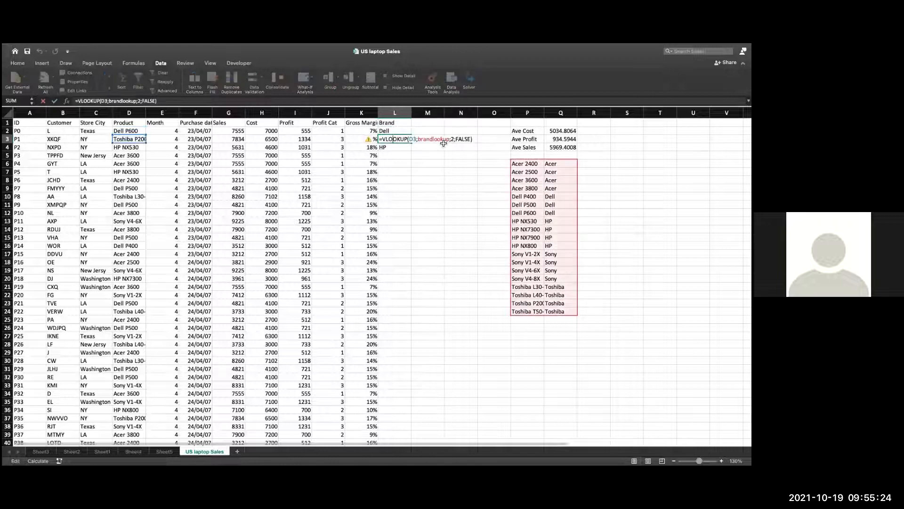
double_click(465, 139)
type("TRUE")
key("Return")
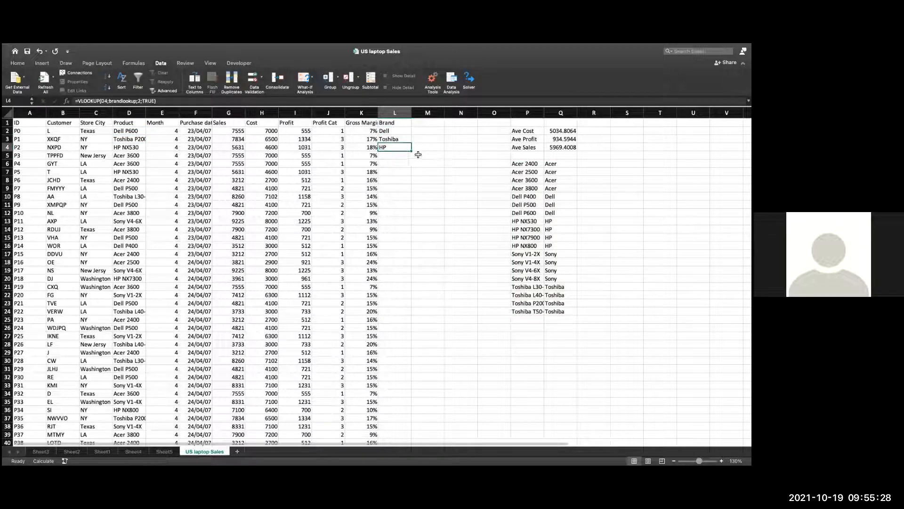
Try filling the Brand formula from L4 down to L9, and undo the fill
left_click_drag(413, 153, 413, 191)
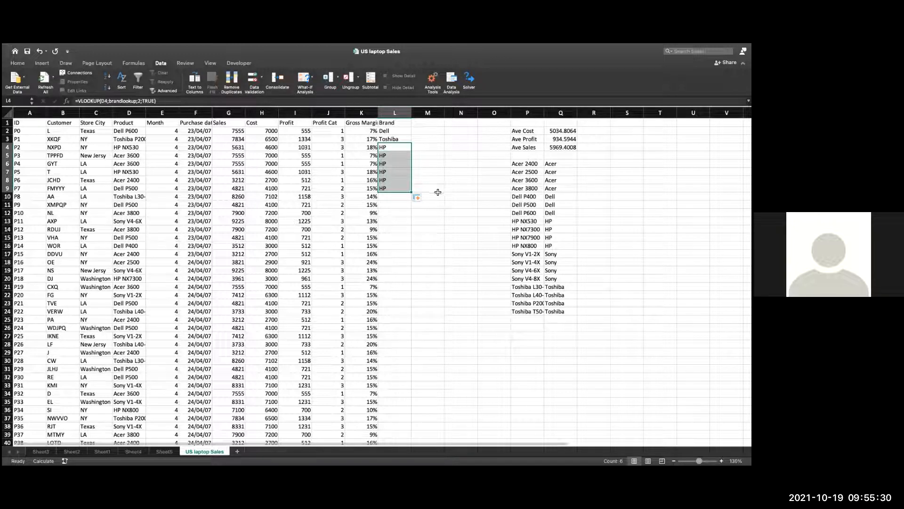
key("super+z")
left_click(390, 156)
left_click(395, 150)
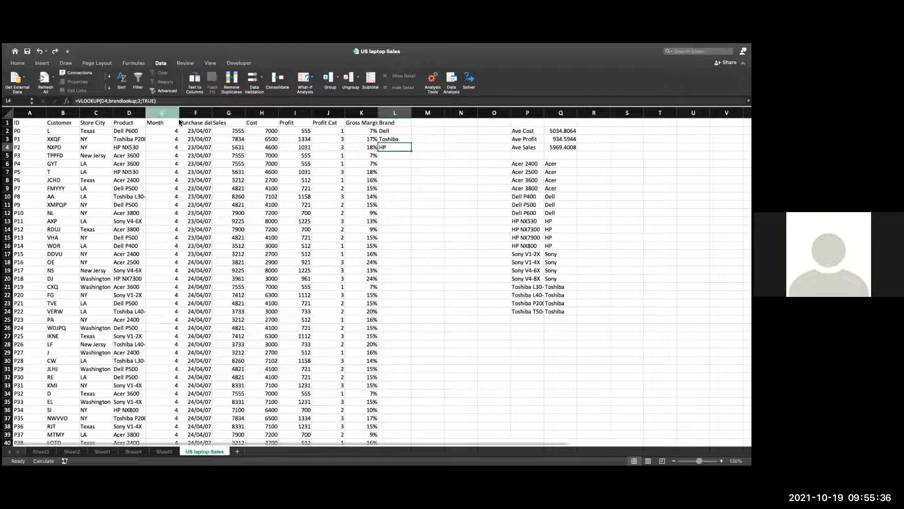
left_click(41, 63)
left_click(18, 63)
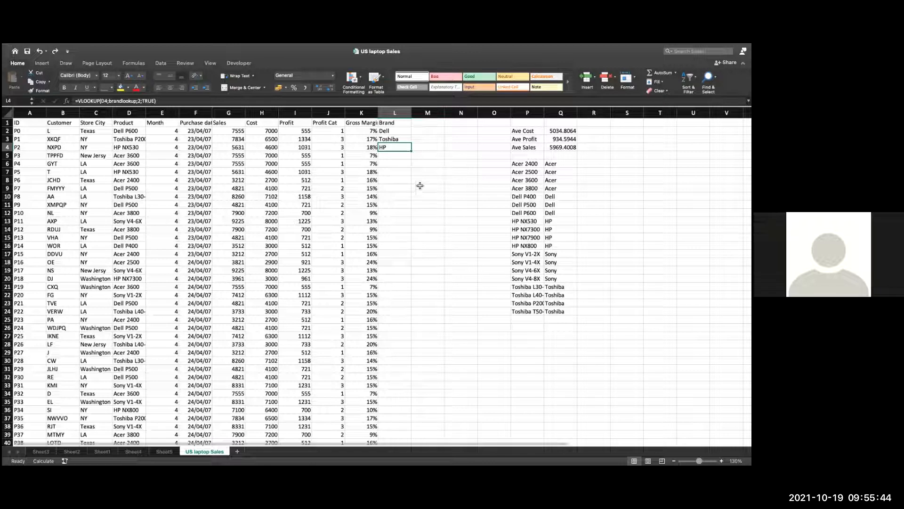
right_click(408, 151)
mouse_move(435, 181)
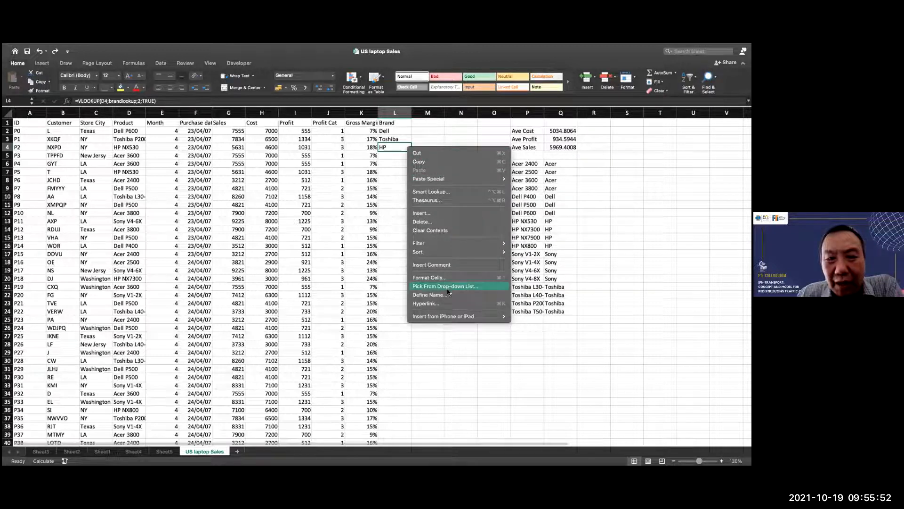
left_click(394, 214)
Copy the Brand formula from L4 into L5
key("super+c")
key("Down")
key("super+v")
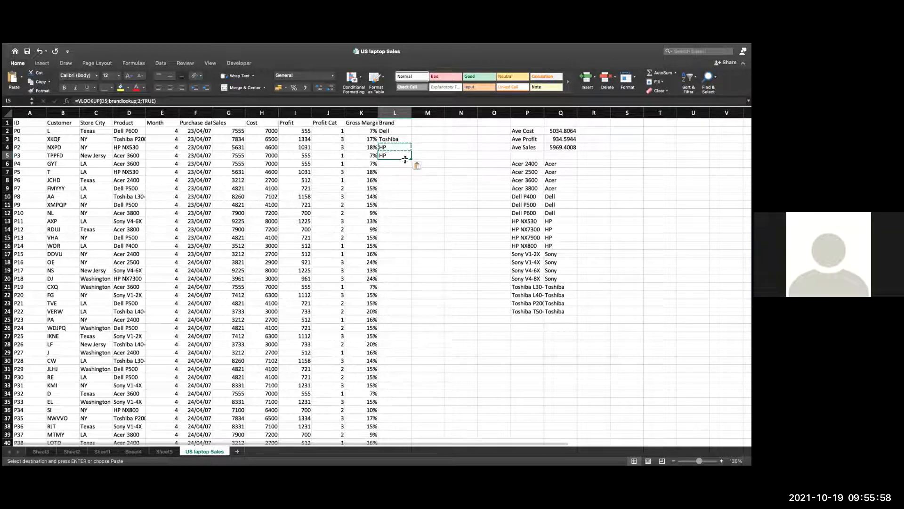
key("Escape")
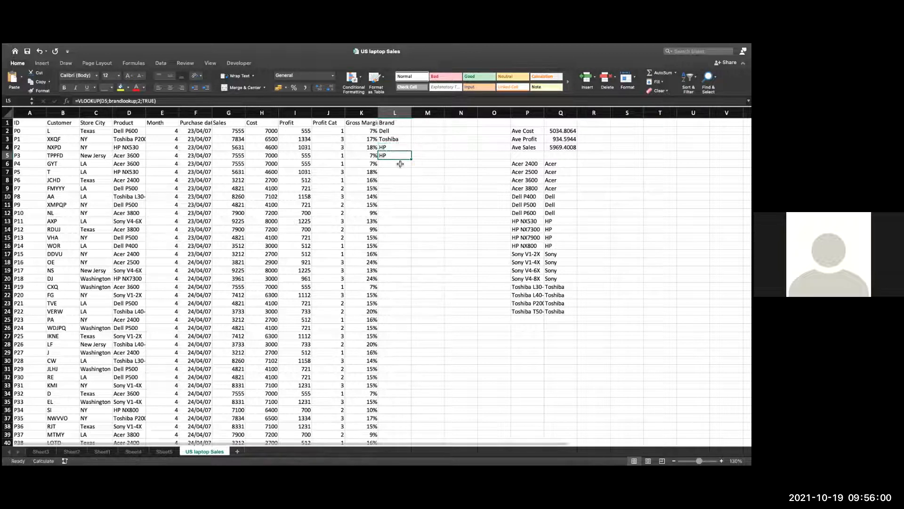
right_click(397, 154)
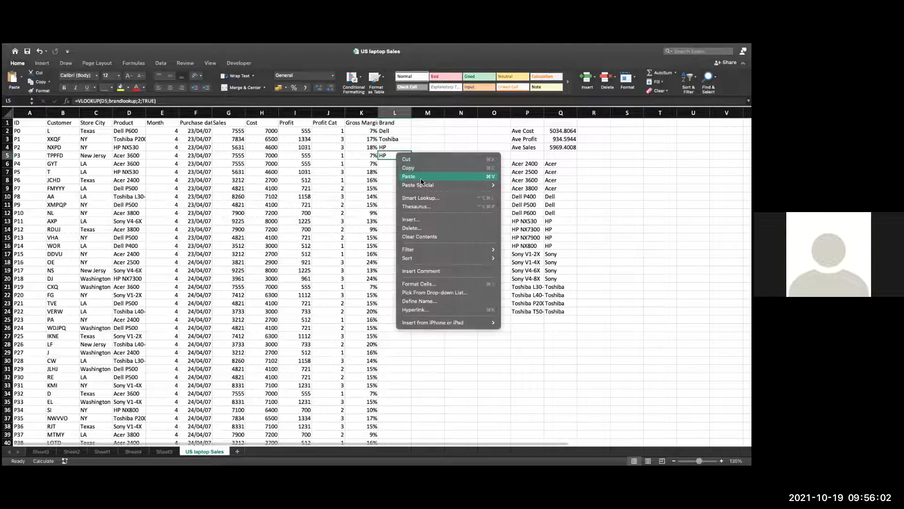
mouse_move(423, 185)
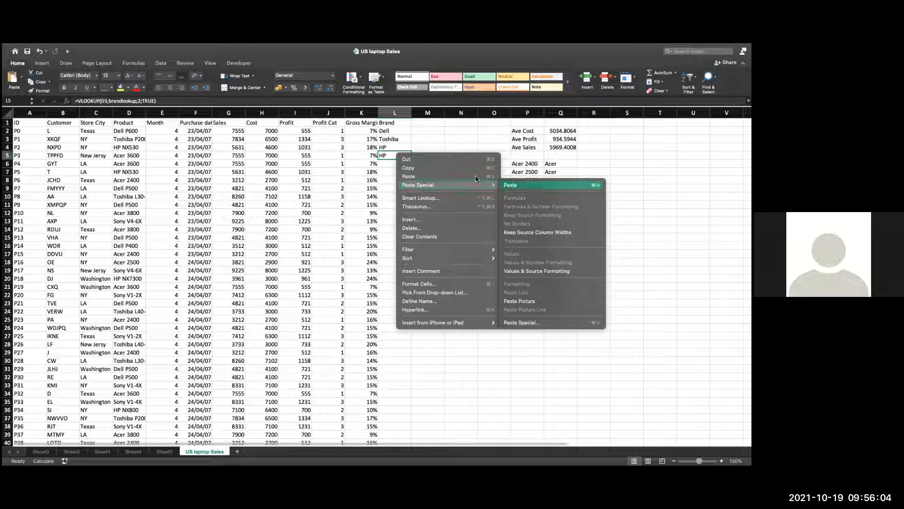
left_click(409, 151)
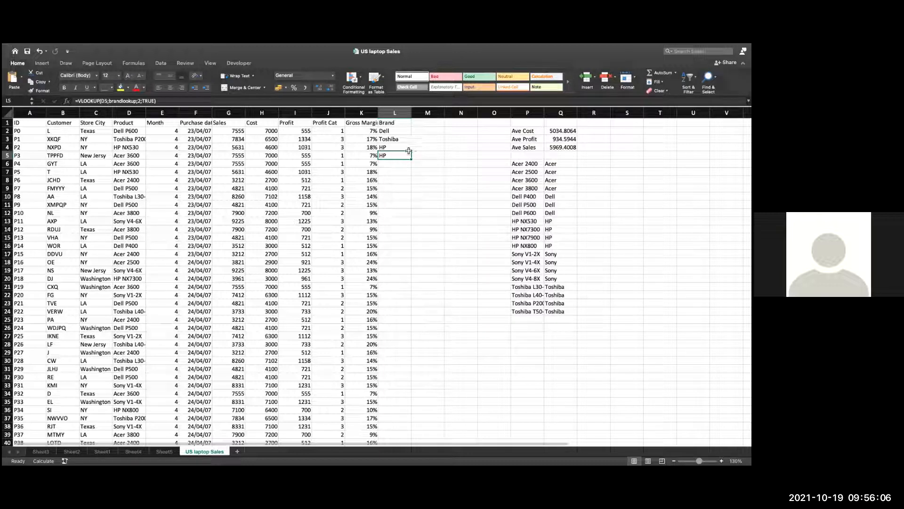
Undo the earlier copy into L5 and paste the Brand formula from L4 there with Paste Special Formulas, repeating the paste once
left_click(405, 149)
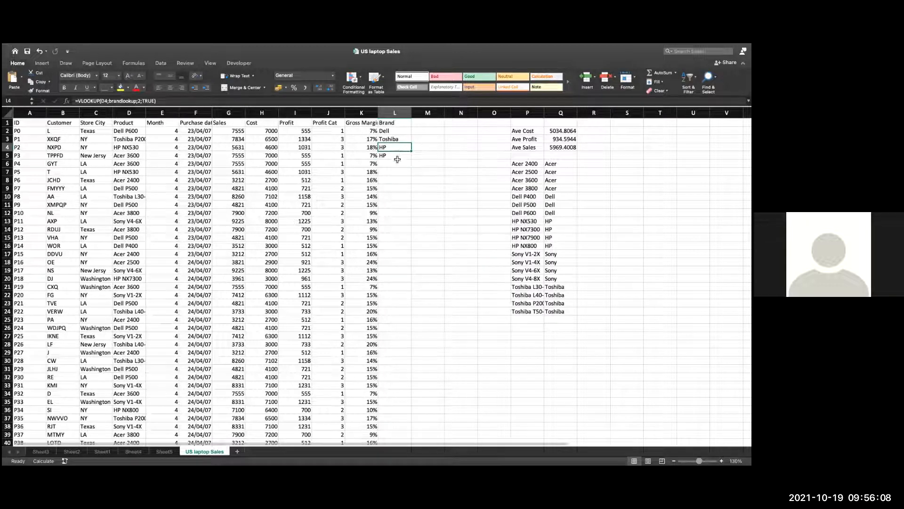
key("super+z")
key("super+c")
right_click(399, 154)
mouse_move(444, 186)
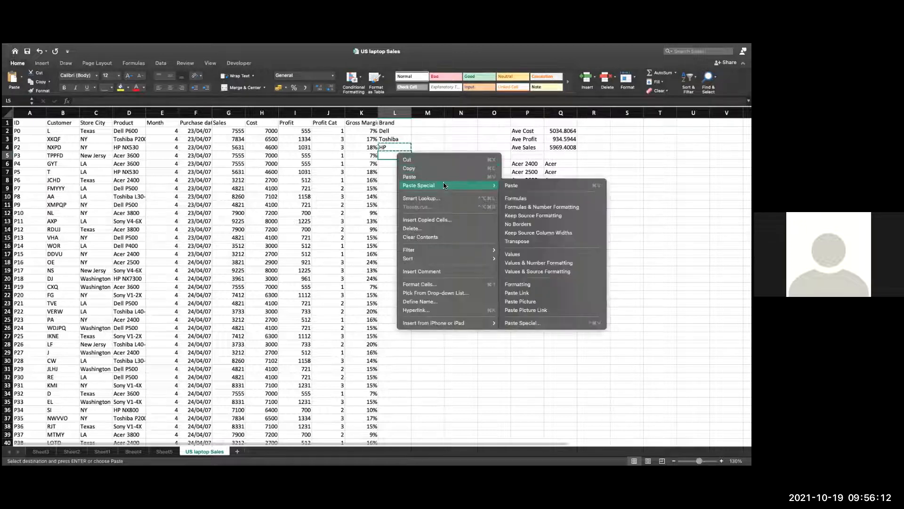
left_click(533, 202)
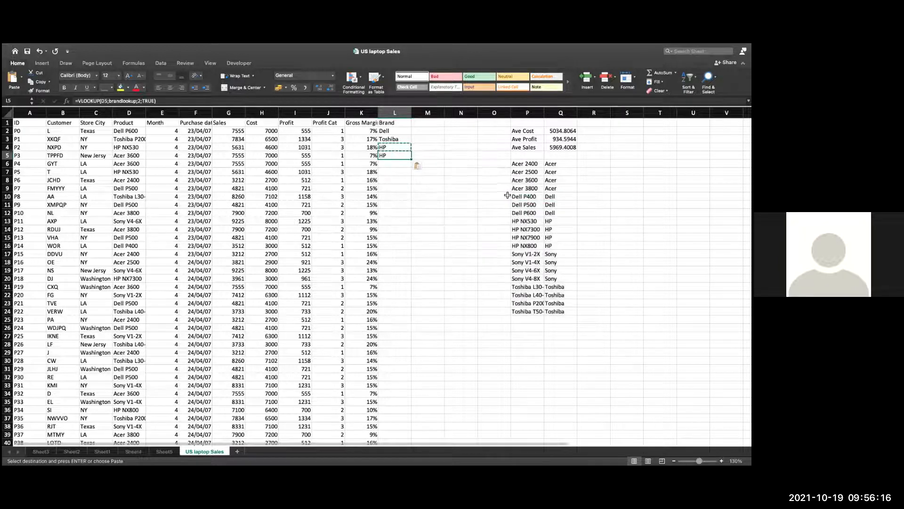
key("super+z")
right_click(397, 157)
mouse_move(431, 187)
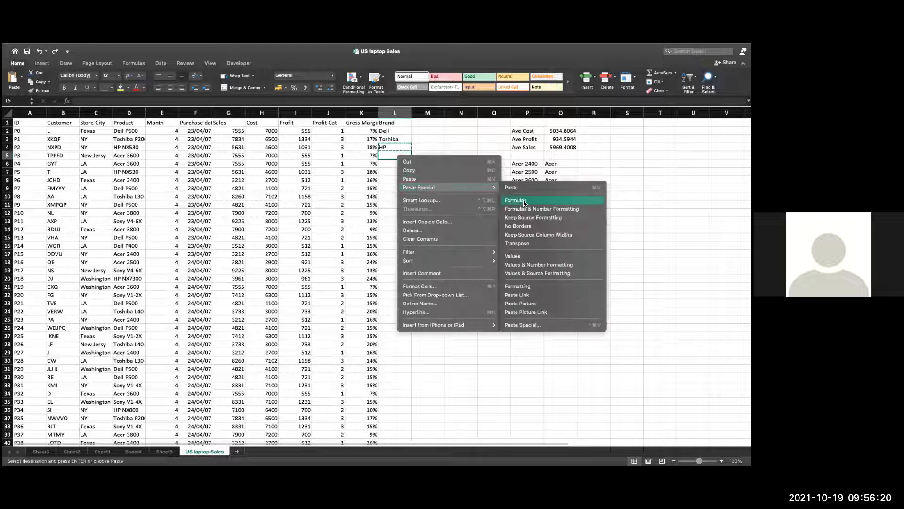
left_click(526, 201)
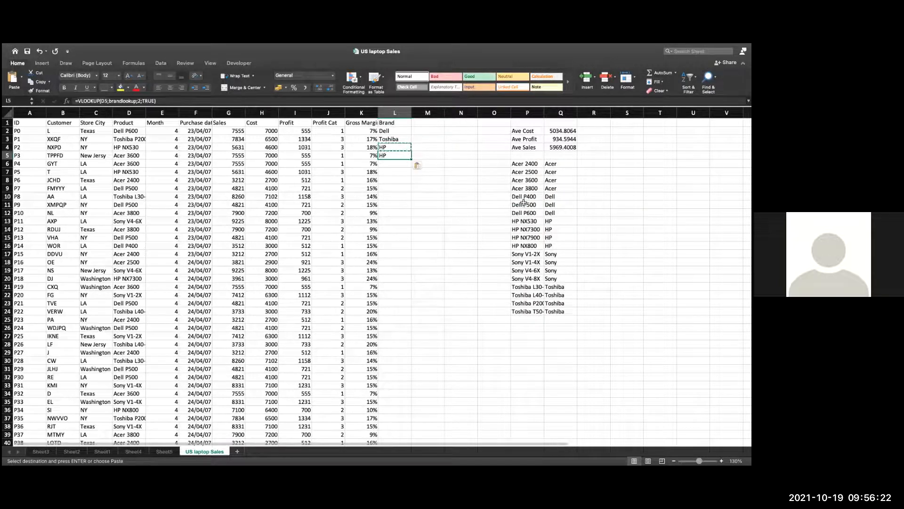
Clear the leftover product list in column O, starting at row 64, and return to the start of the sheet
double_click(391, 155)
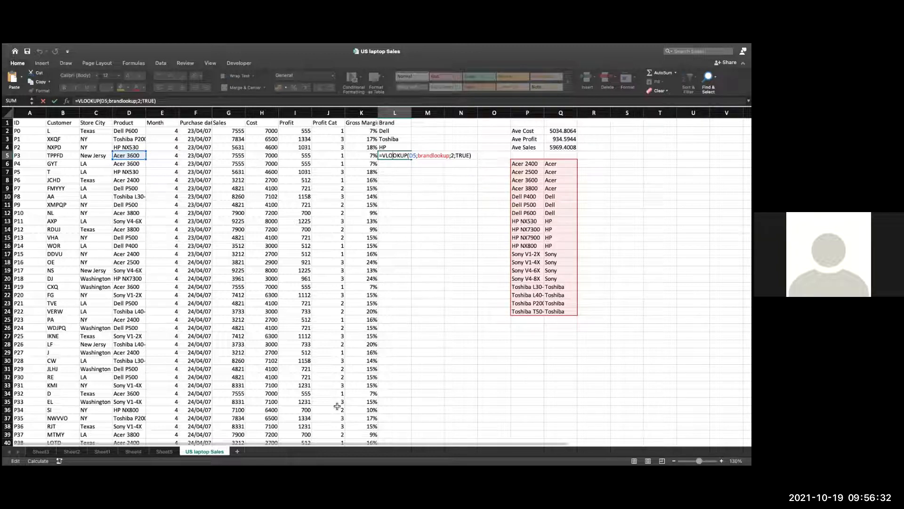
scroll(311, 369, "down", 20)
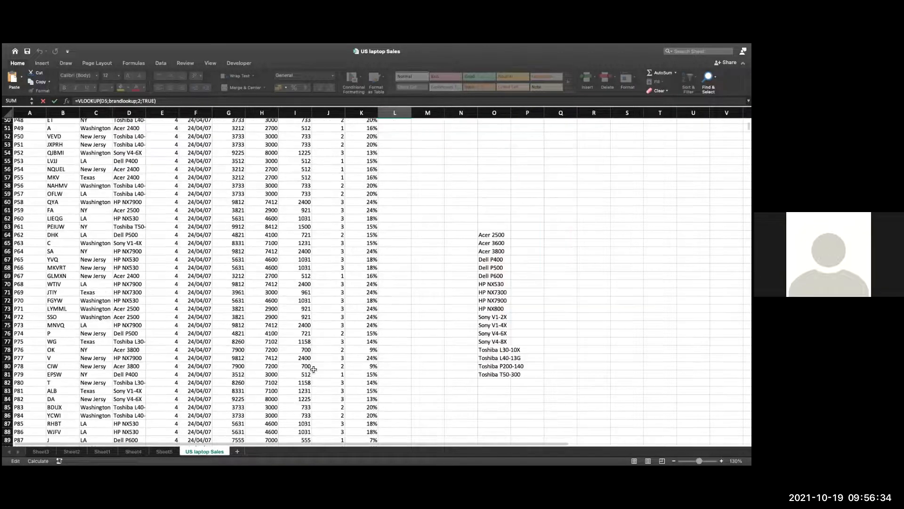
scroll(315, 369, "up", 10)
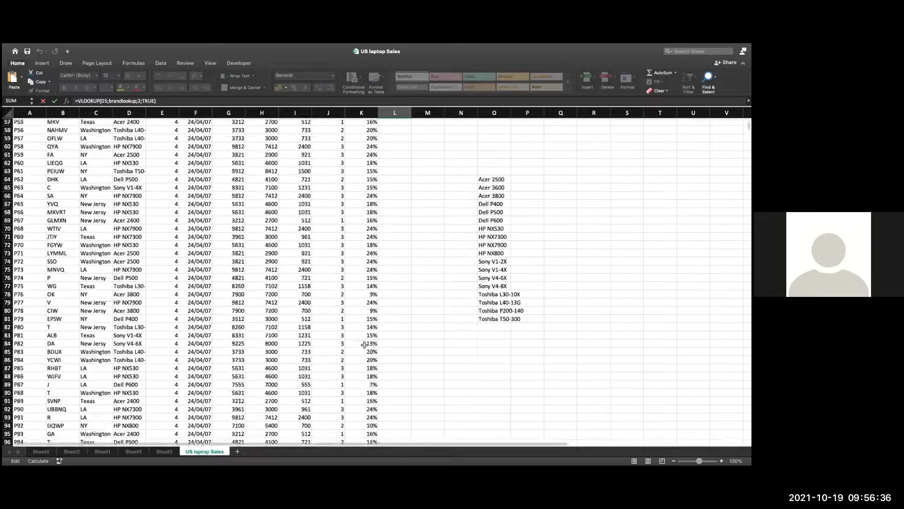
left_click_drag(490, 154, 506, 290)
key("Delete")
scroll(501, 274, "down", 1)
scroll(500, 250, "up", 20)
Check the Dell P400 entry and its brand in the lookup table, as well as the Acer brand cells
double_click(524, 195)
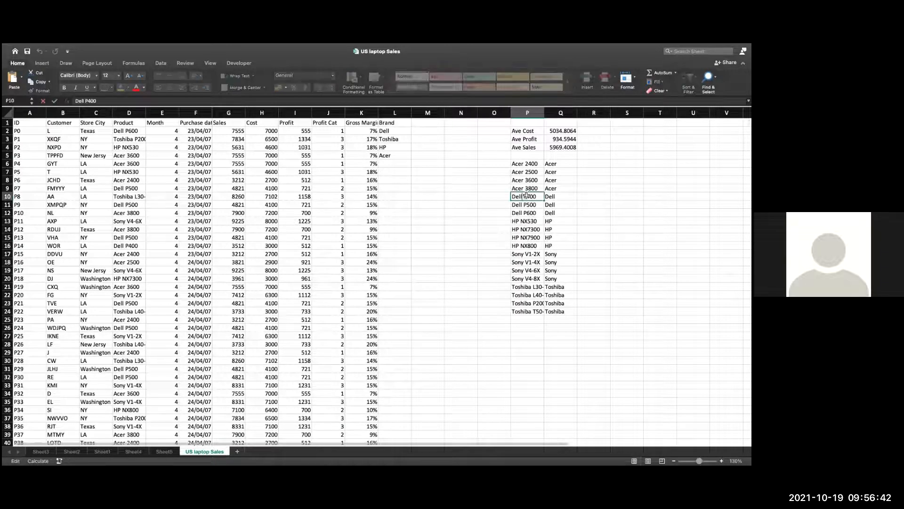
double_click(571, 199)
left_click(604, 237)
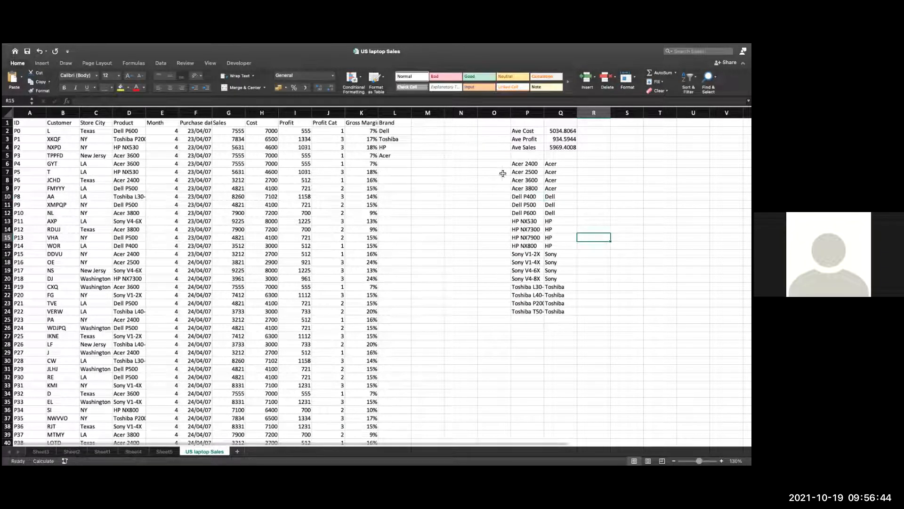
left_click_drag(567, 163, 569, 190)
left_click(418, 155)
Try filling the Brand formula from L5 down to L14, and undo the fill
left_click(392, 156)
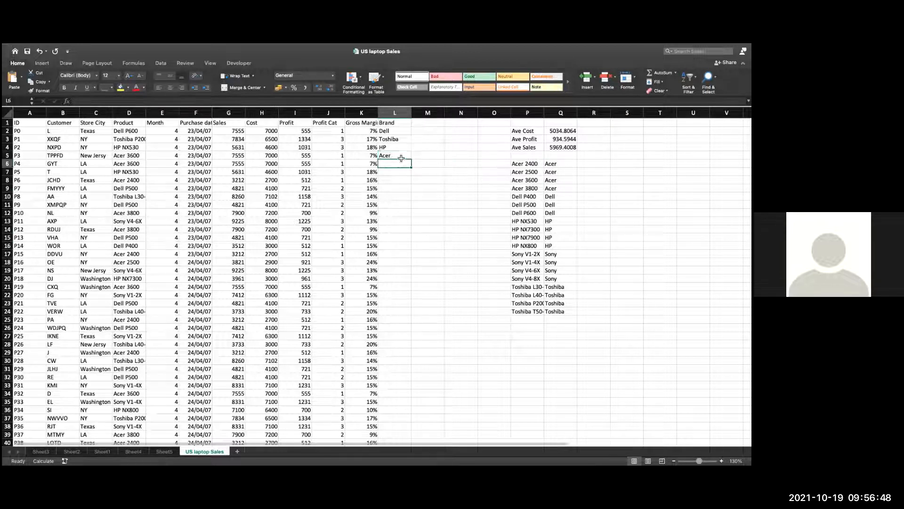
left_click_drag(411, 159, 413, 232)
left_click(436, 230)
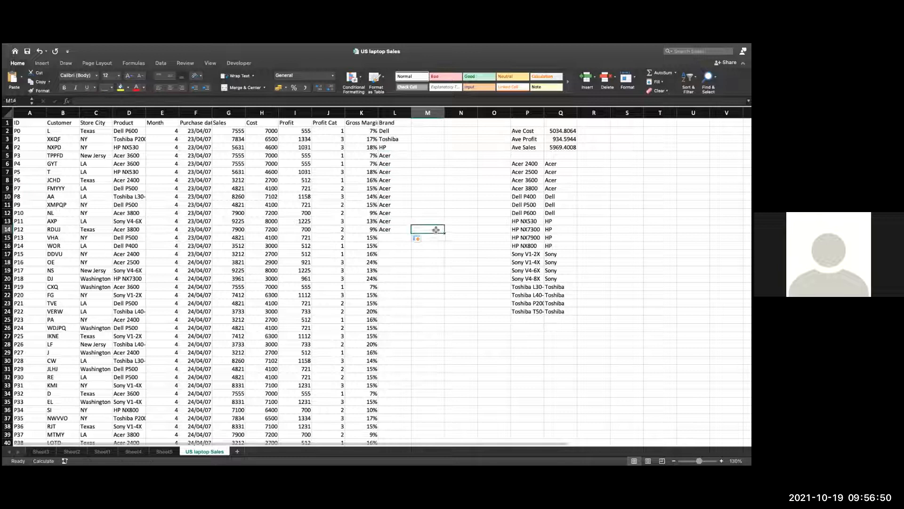
key("ctrl+z")
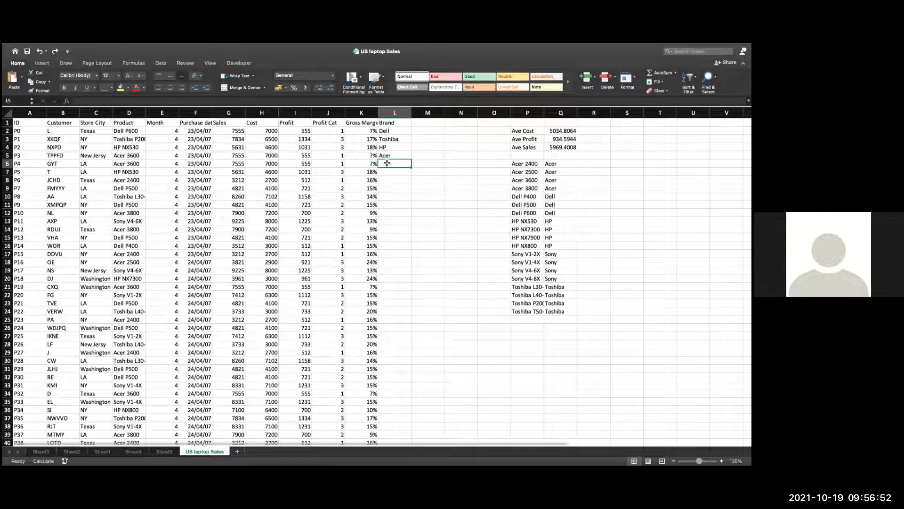
Check the Brand formula in L5 and the Paste Special options offered for the cell
double_click(392, 156)
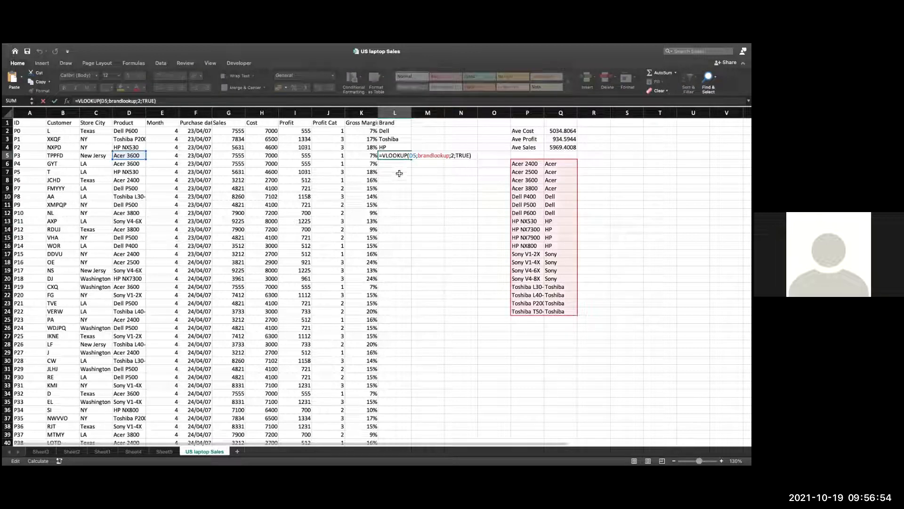
key("Escape")
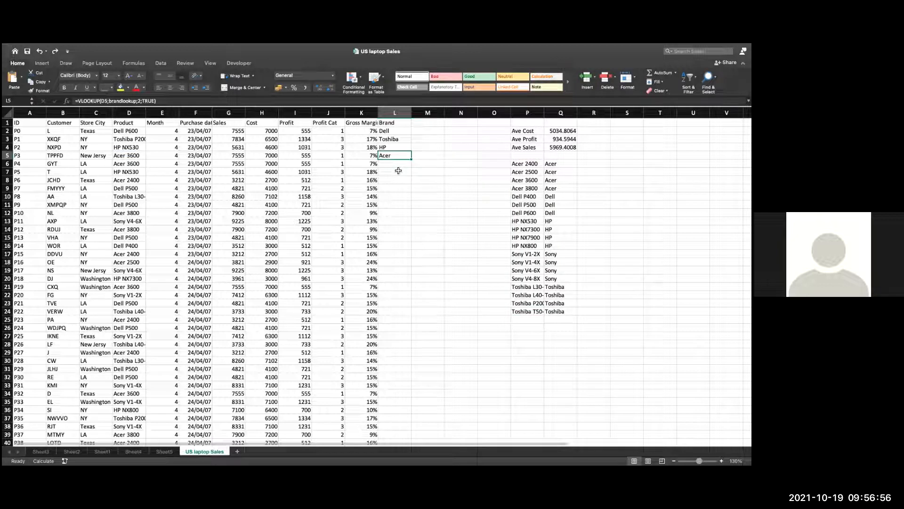
left_click(408, 166)
right_click(405, 164)
left_click(392, 156)
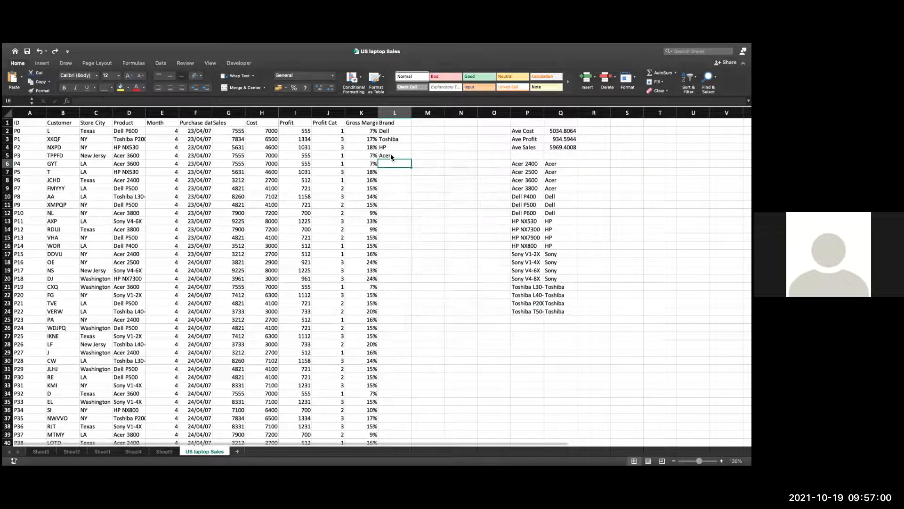
right_click(392, 155)
mouse_move(430, 253)
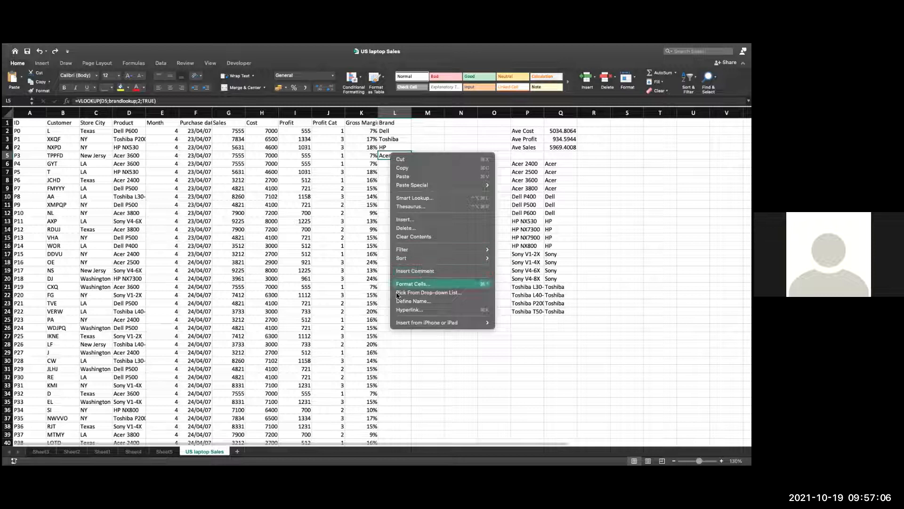
mouse_move(426, 185)
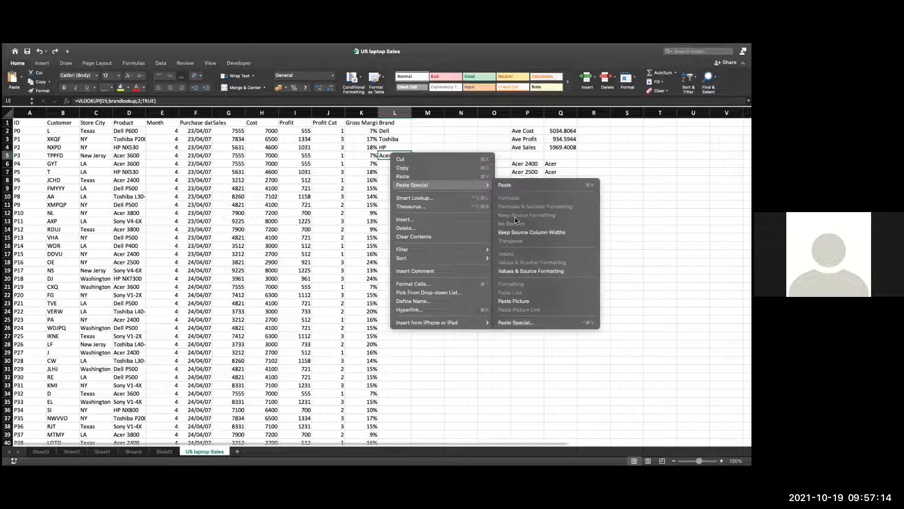
left_click(485, 120)
left_click(399, 149)
left_click(400, 157)
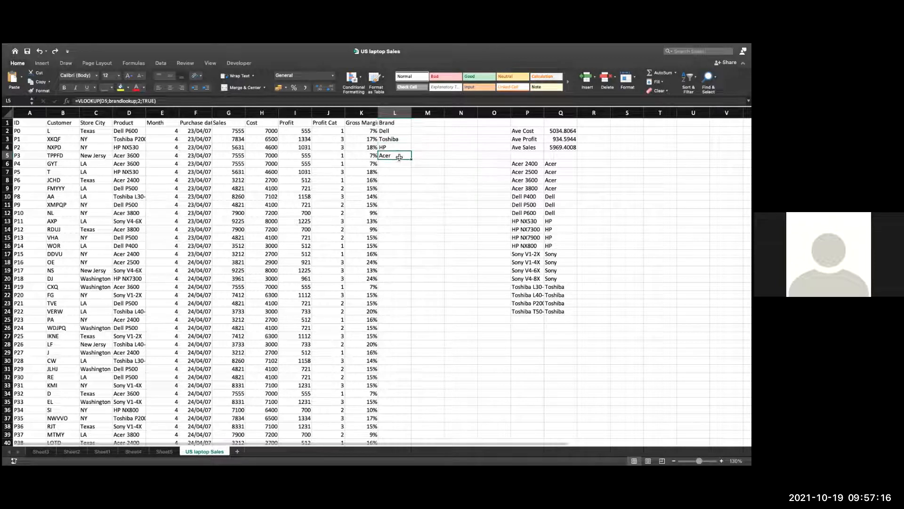
Try clearing the gross margin in K9 and refilling it from K8, and undo both changes
left_click(373, 172)
left_click(375, 188)
key("Delete")
left_click(372, 184)
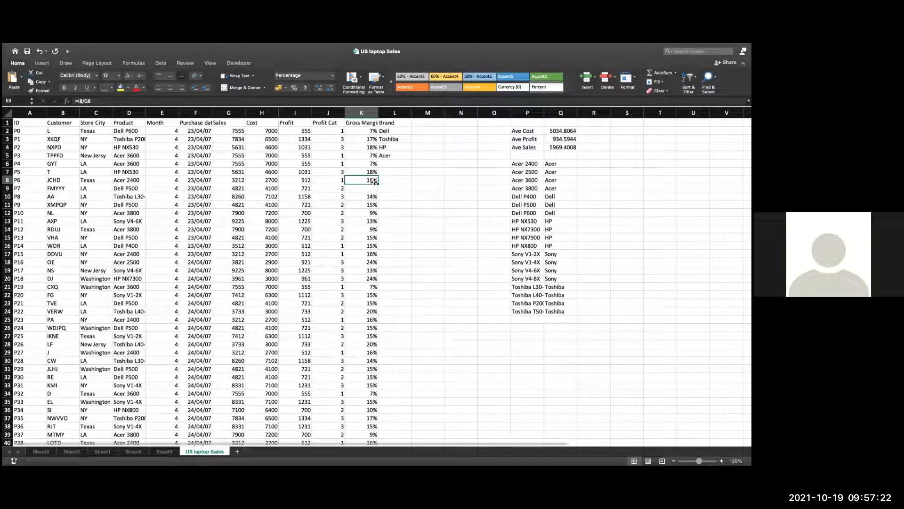
left_click_drag(378, 184, 384, 193)
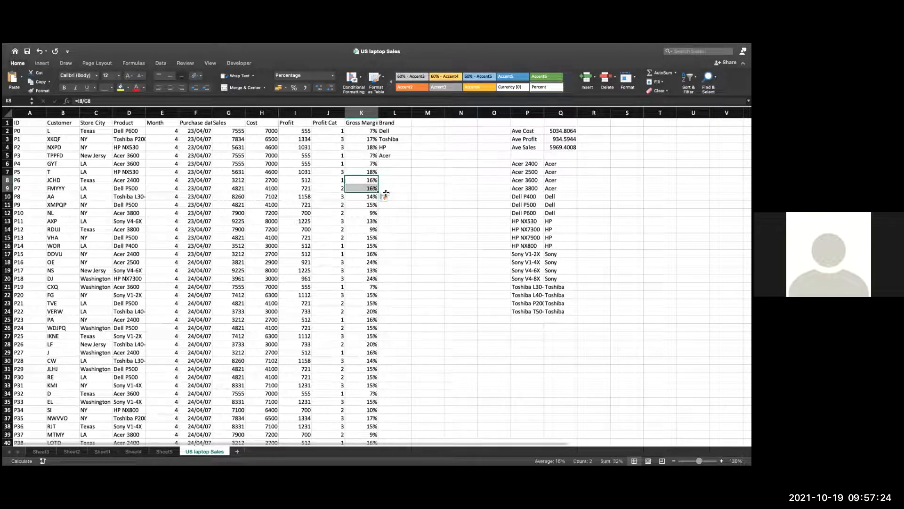
key("super+z")
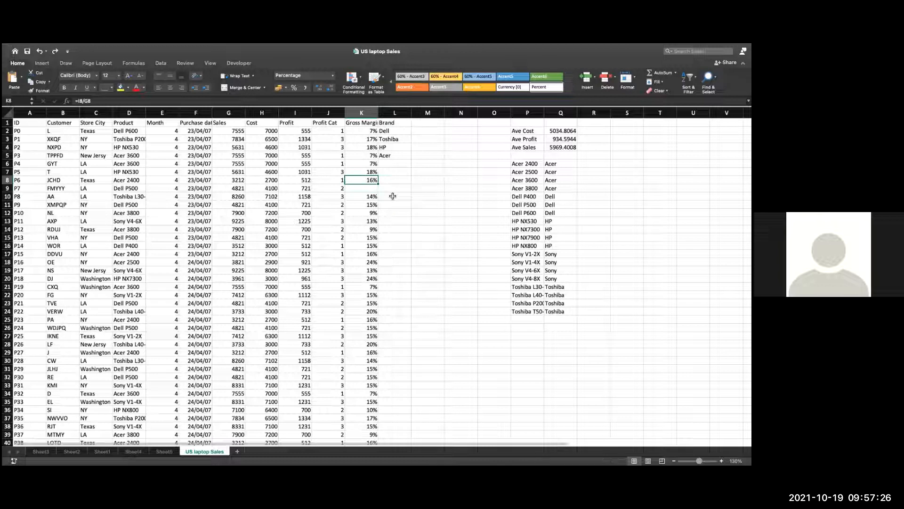
key("super+z")
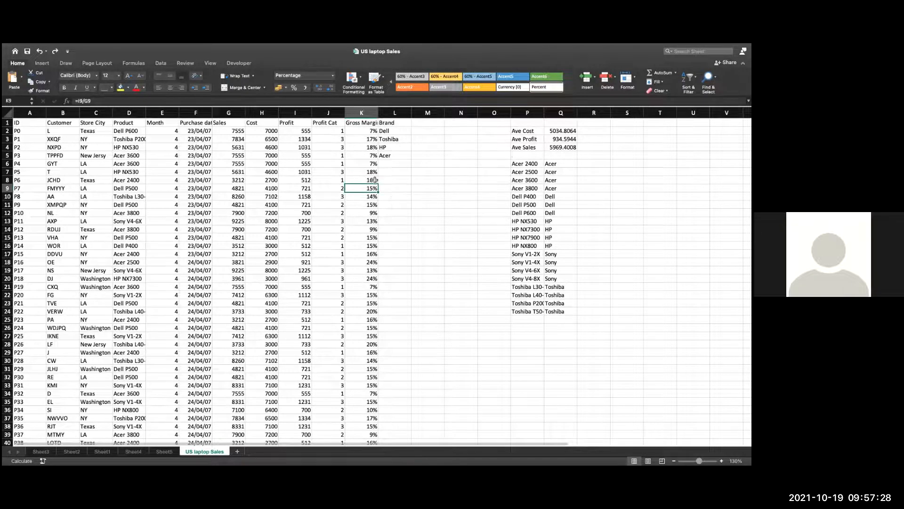
Clear the gross margin in K106 and refill it from the formula in K105, undoing and repeating the fill
scroll(374, 188, "down", 20)
left_click(372, 196)
key("Down")
key("Delete")
key("shift+Up")
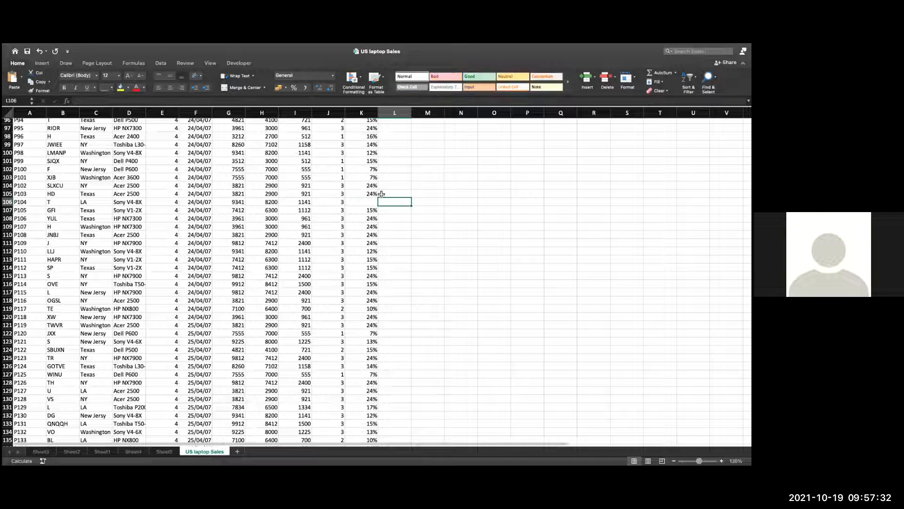
key("ctrl+d")
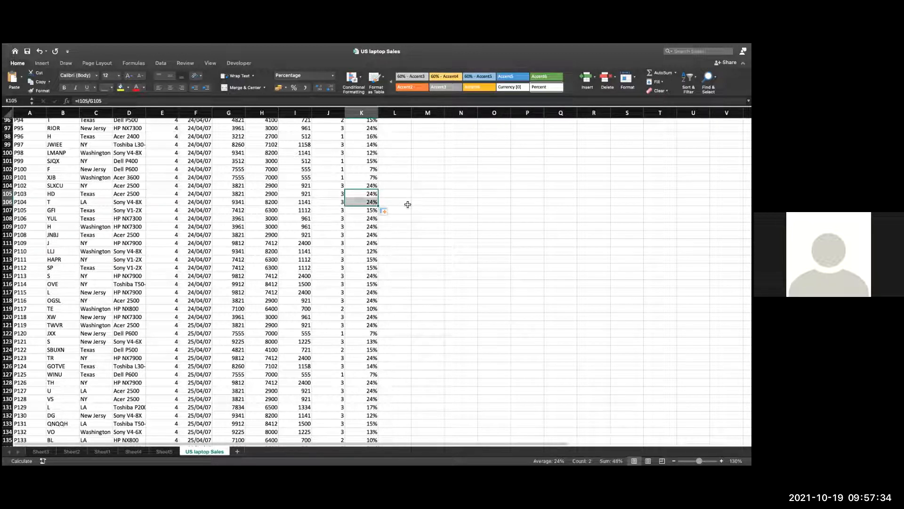
key("ctrl+z")
key("Down")
key("ctrl+d")
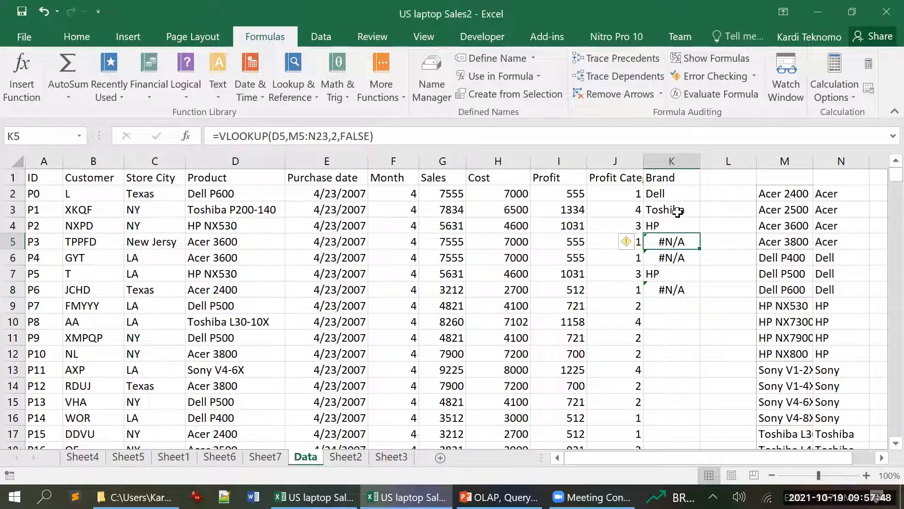
In the US laptop Sales2 workbook, name the product lookup range M2:N20 on the Data sheet LUTproduct
left_click(782, 193)
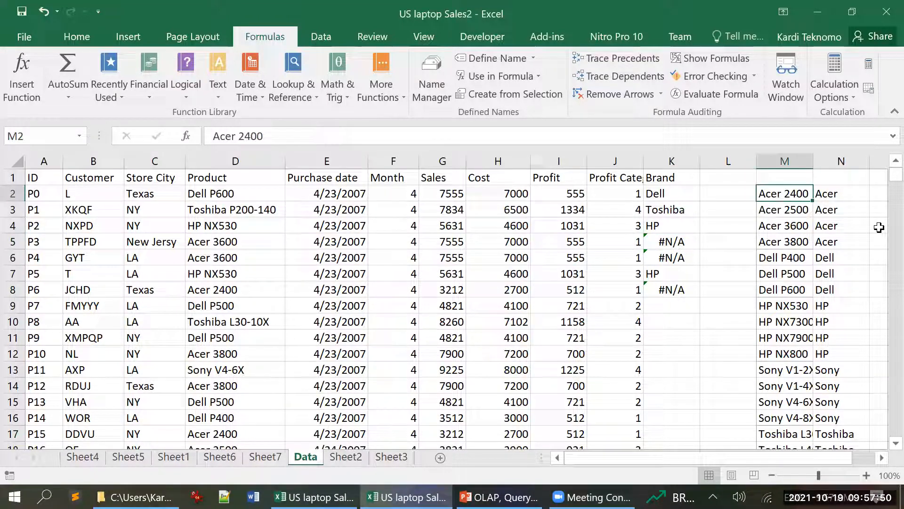
key("shift+Right")
key("shift+Down")
key("shift+Down")
key("shift+Down")
key("shift+Down")
key("shift+Down")
key("shift+Down")
key("shift+Down")
key("shift+Down")
key("shift+Down")
key("shift+Down")
key("shift+Down")
key("shift+Down")
key("shift+Down")
key("shift+Down")
key("shift+Down")
key("shift+Down")
key("shift+Down")
key("shift+Down")
key("shift+Down")
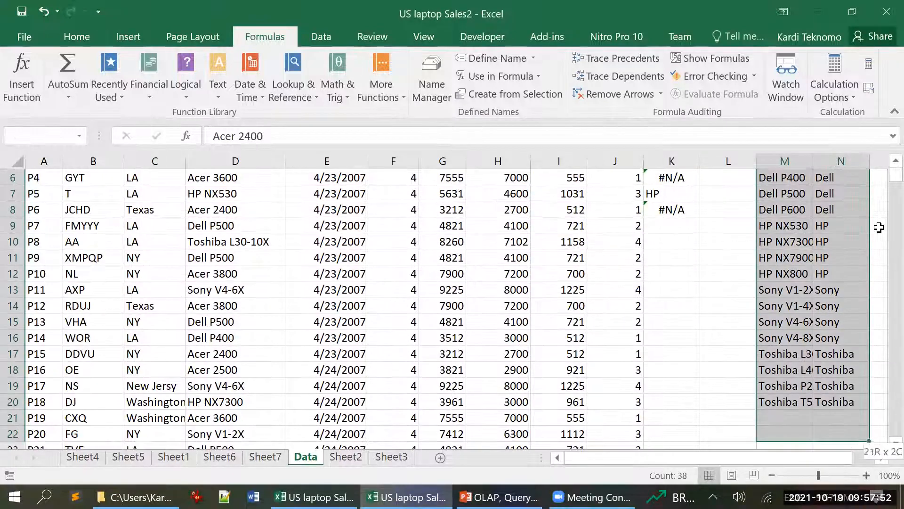
key("shift+Up")
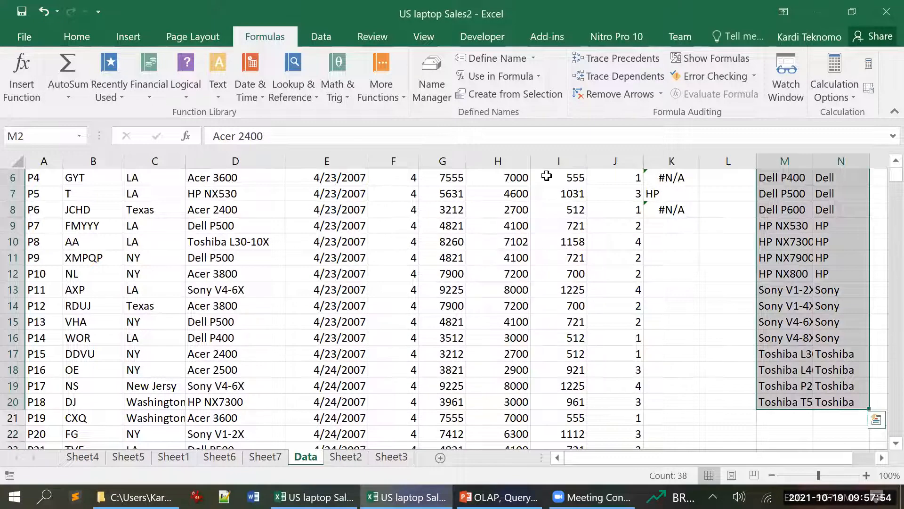
left_click(43, 134)
type("LUT")
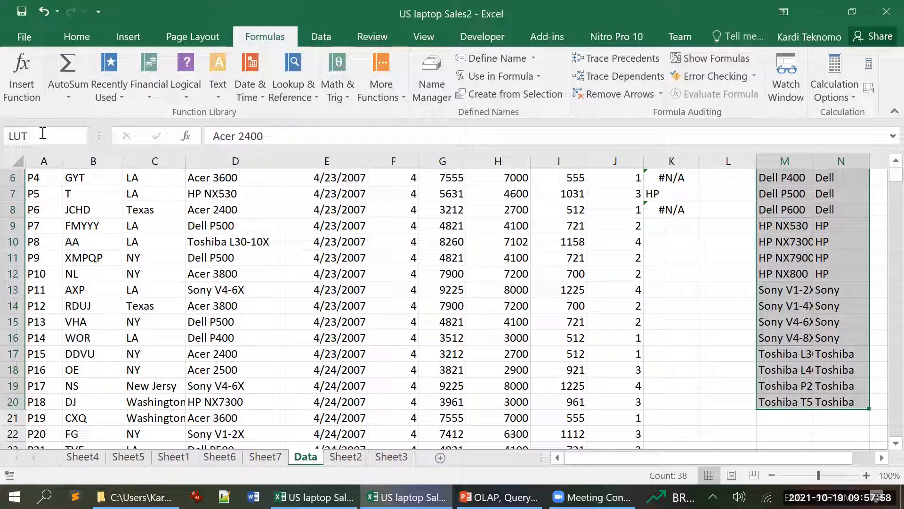
type("product")
key("Return")
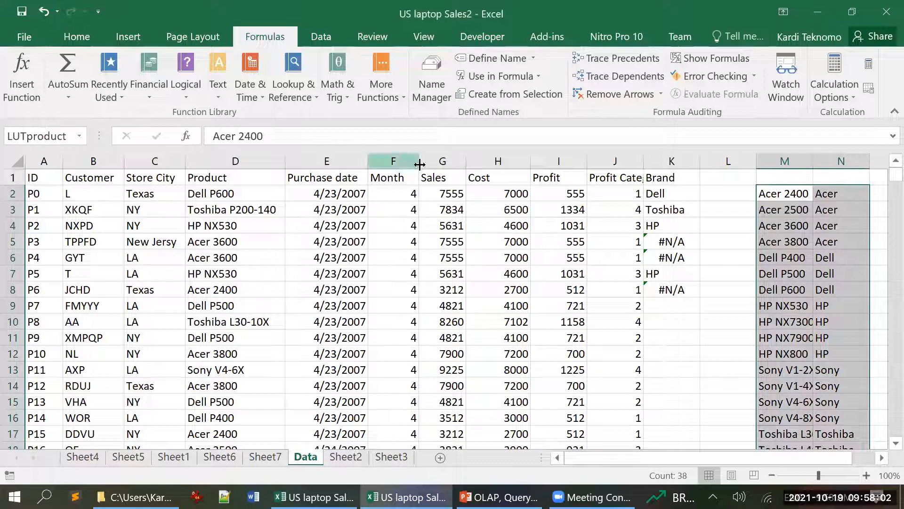
Replace the M2:N20 range in the Brand formula in K2 with the named range LUTproduct
left_click(642, 194)
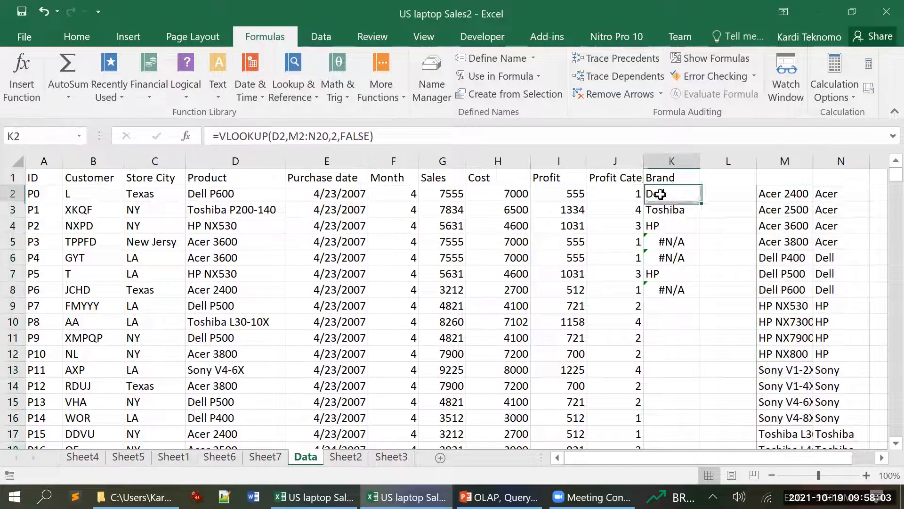
left_click(292, 135)
left_click_drag(292, 135, 330, 132)
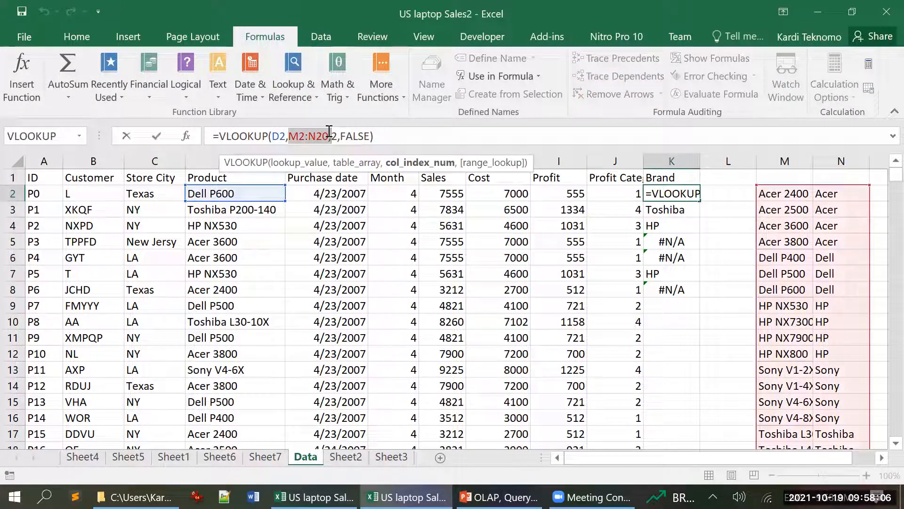
type("lut")
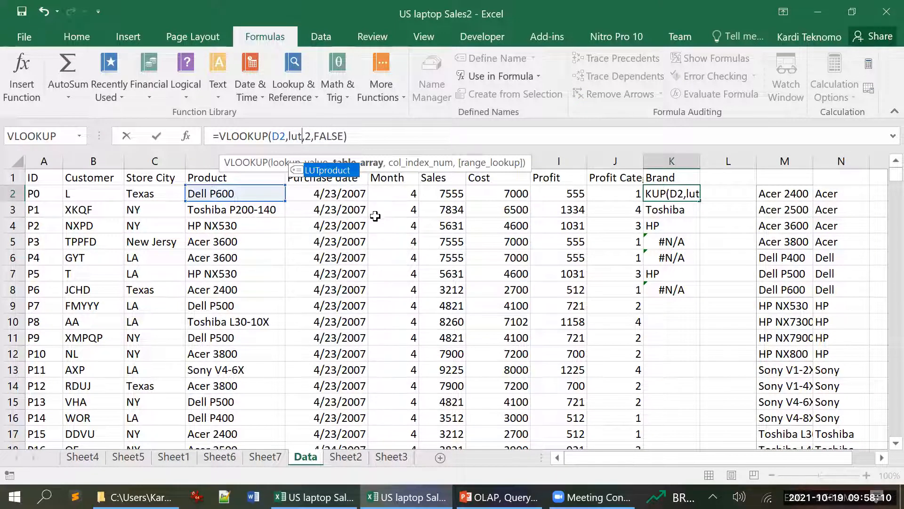
double_click(324, 170)
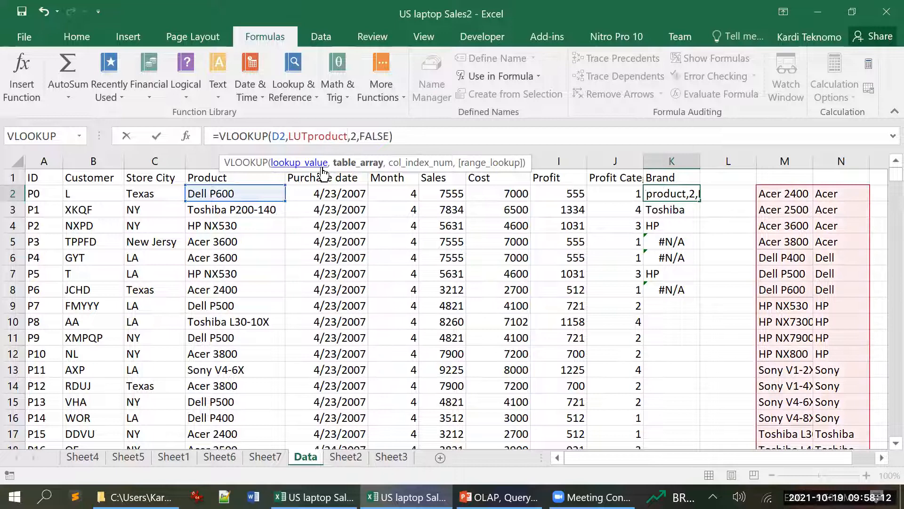
key("Return")
key("Up")
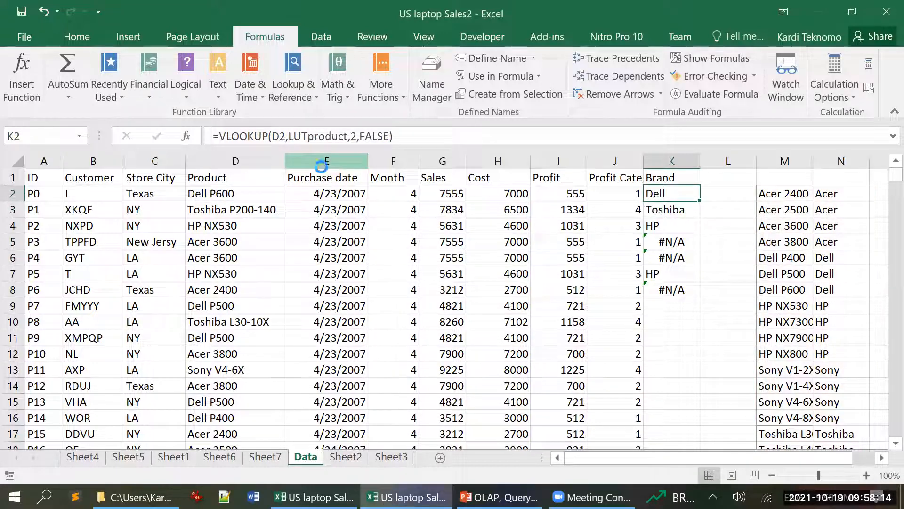
Copy the Brand lookup formula from K2 down through K10
key("shift+Down")
key("ctrl+c")
key("shift+Down")
key("shift+Down")
key("shift+Down")
key("shift+Down")
key("shift+Down")
key("shift+Down")
key("shift+Down")
key("Return")
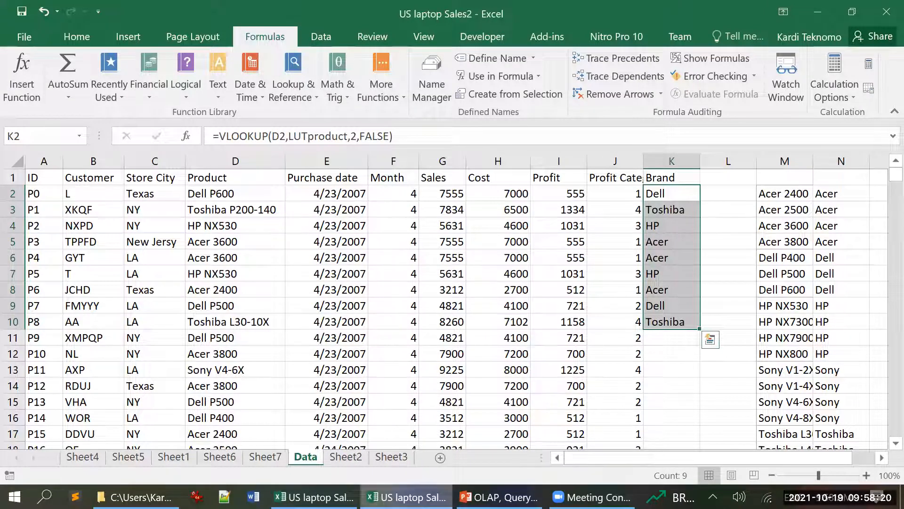
Switch to the Zoom meeting window
left_click(584, 497)
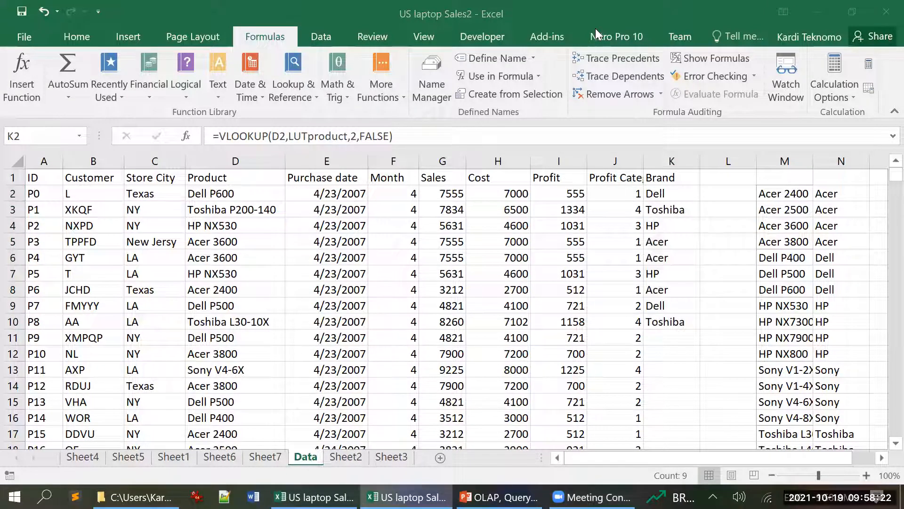
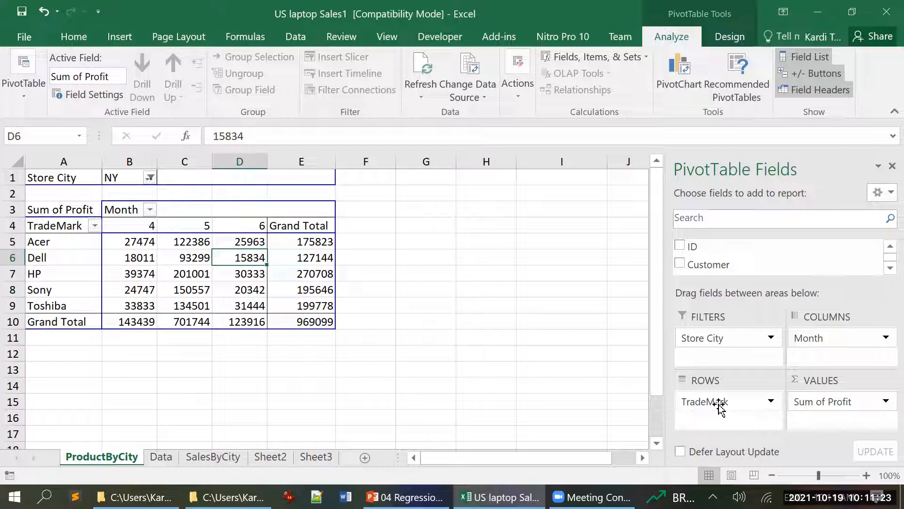
mouse_move(500, 497)
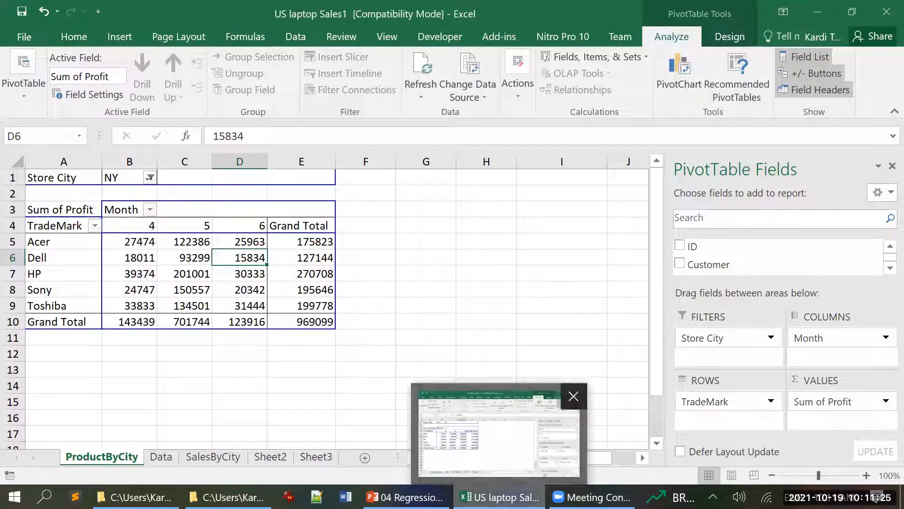
left_click(568, 497)
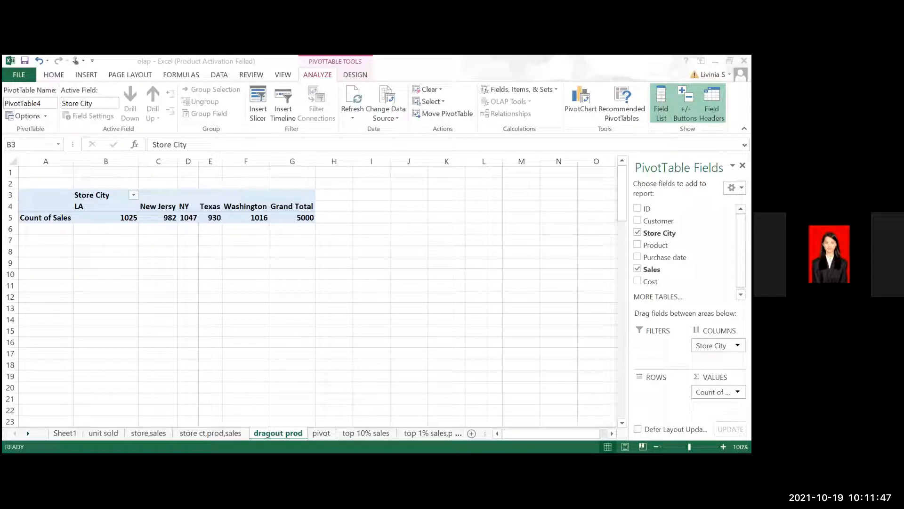
left_click(735, 188)
left_click_drag(712, 346, 659, 398)
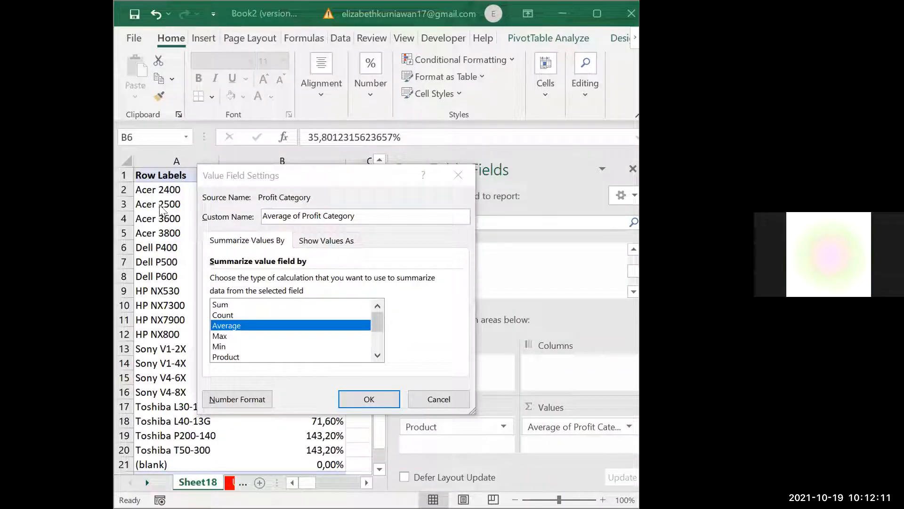
Show the Average of Profit Category values in the pivot table as % of Grand Total
left_click(342, 241)
left_click(325, 283)
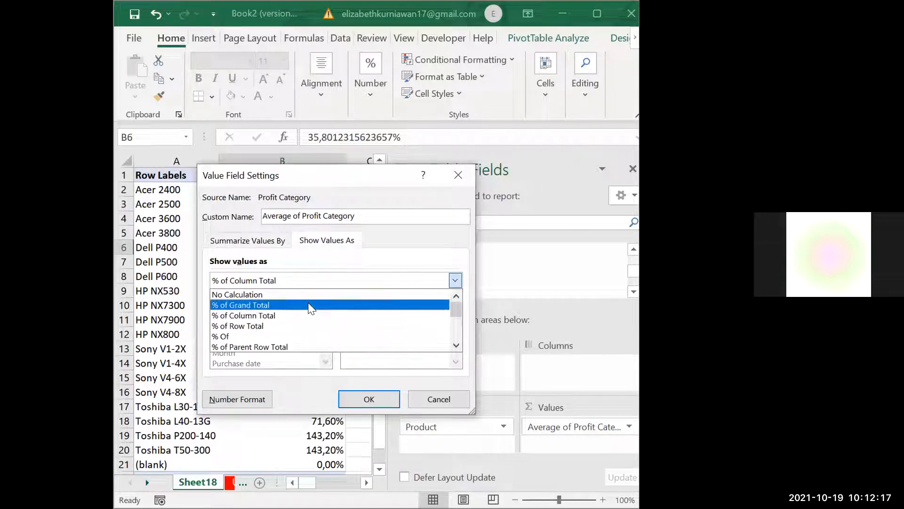
left_click(307, 304)
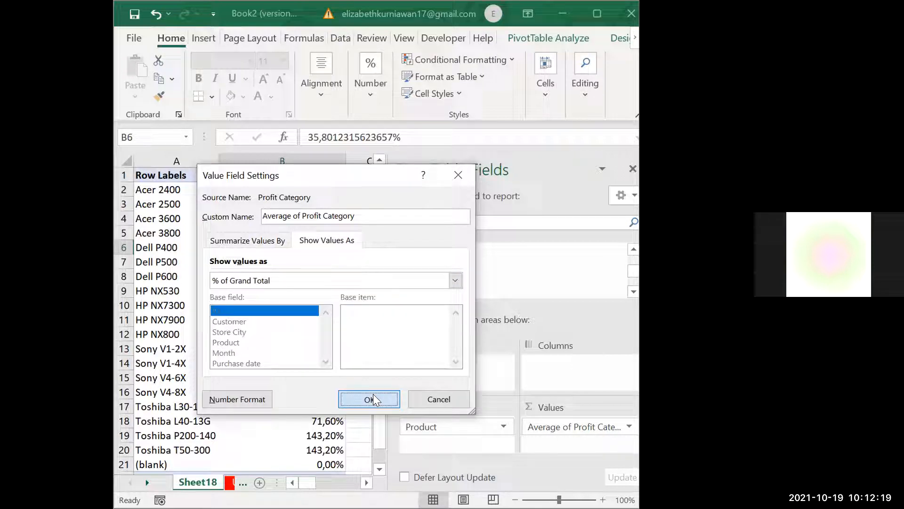
left_click(373, 395)
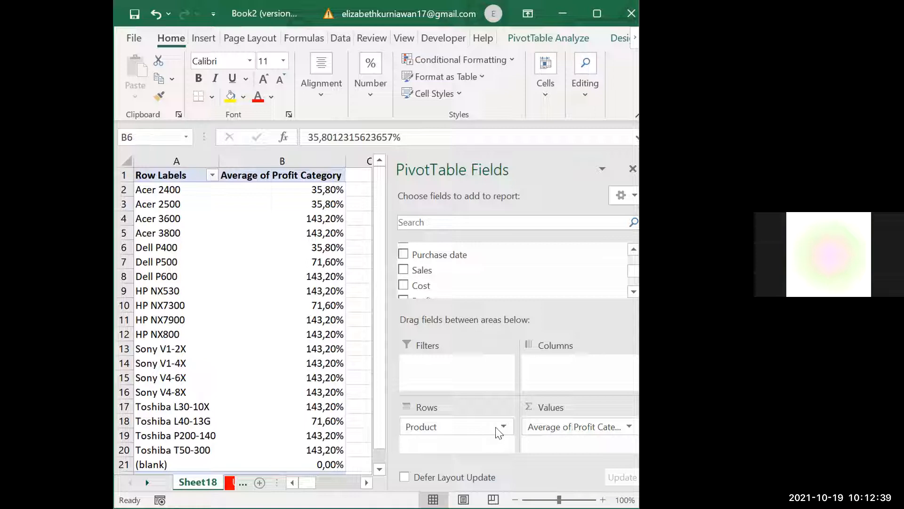
Replace Average of Profit Category with the Profit field in the pivot table's values
left_click(557, 427)
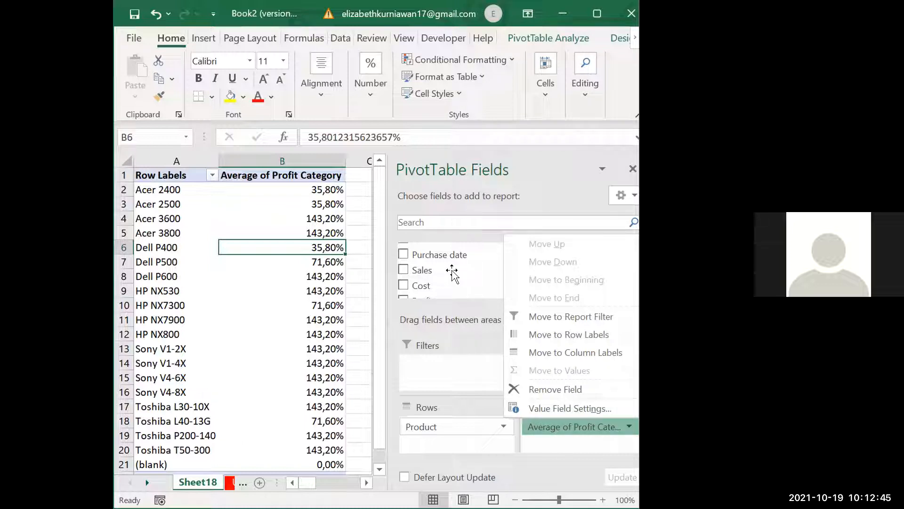
left_click(597, 391)
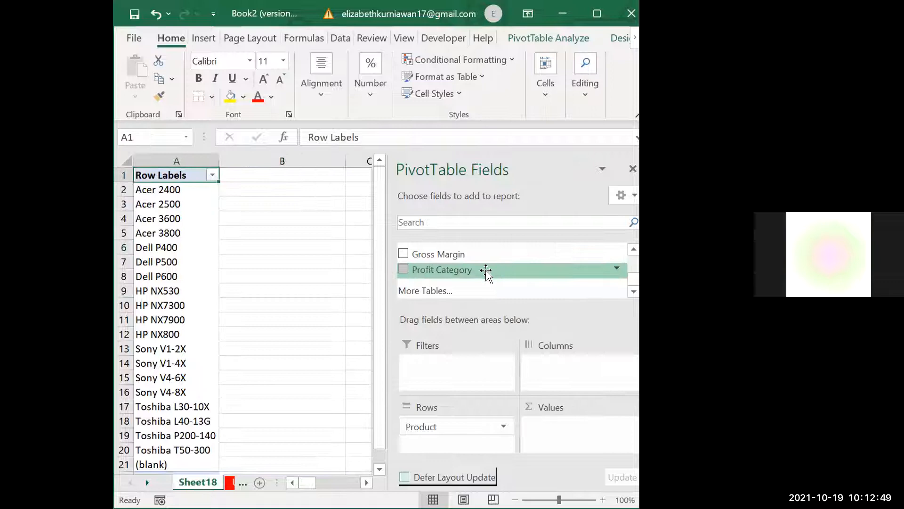
scroll(485, 273, "up", 3)
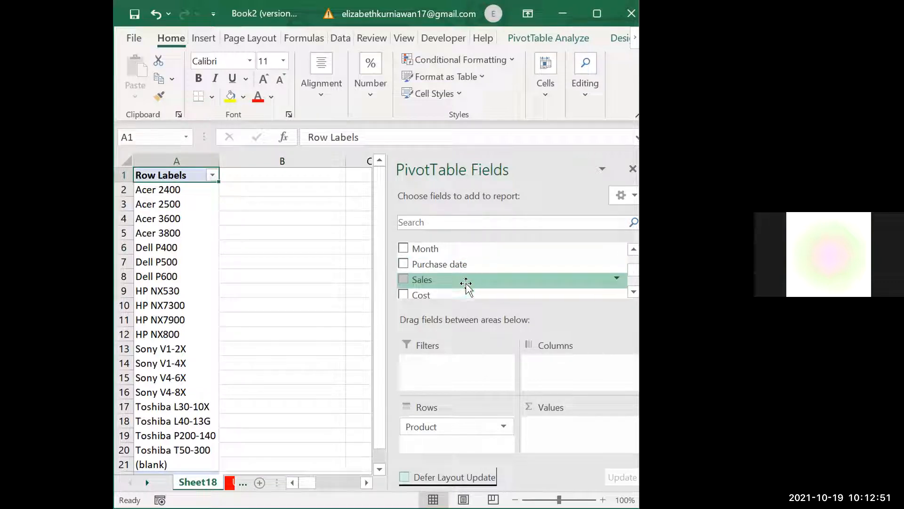
scroll(466, 284, "down", 1)
left_click_drag(464, 282, 531, 428)
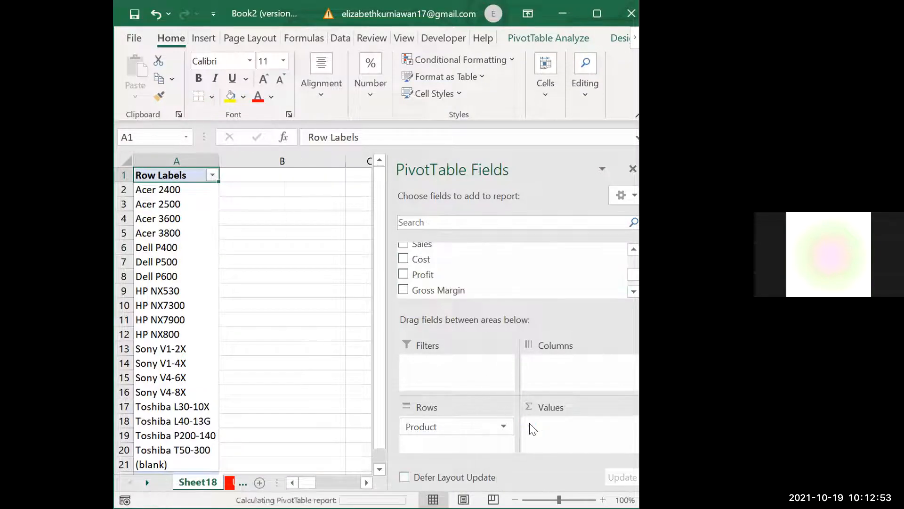
Summarize the Profit values by Average and show them as % of Grand Total
left_click(529, 426)
left_click(542, 408)
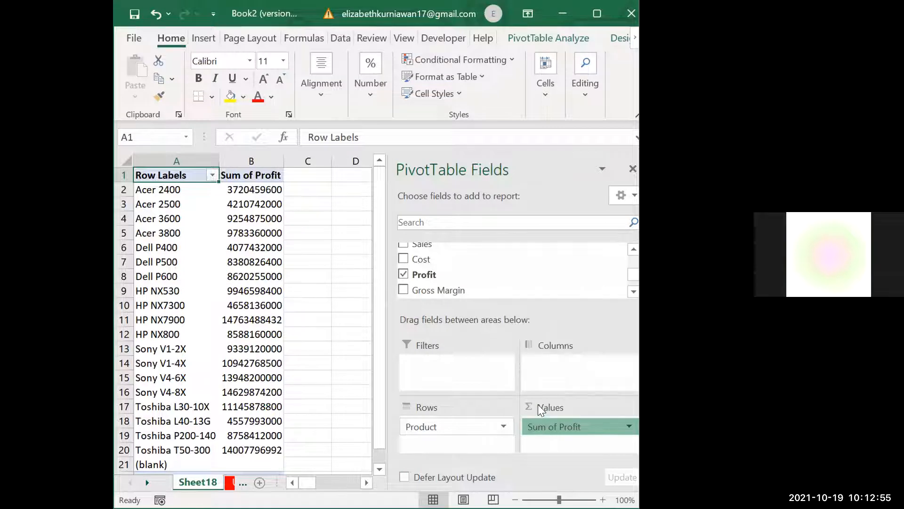
left_click(301, 325)
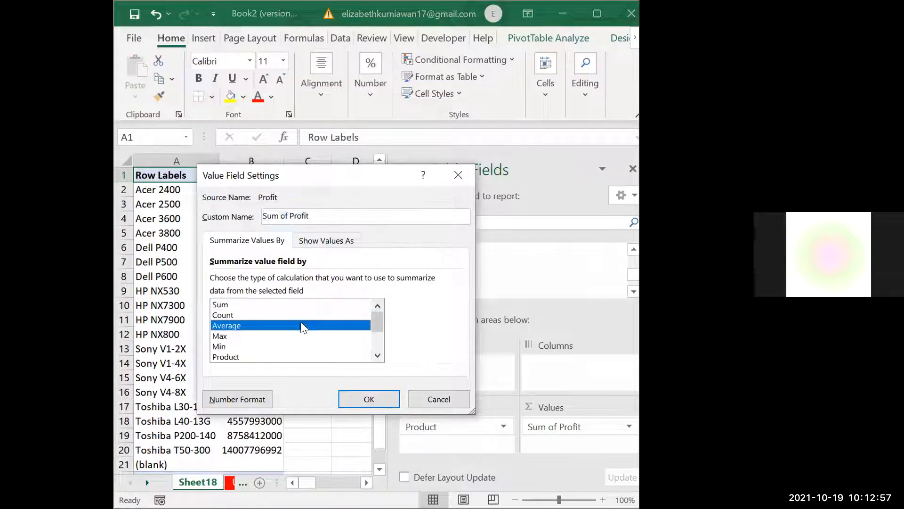
left_click(330, 241)
left_click(330, 280)
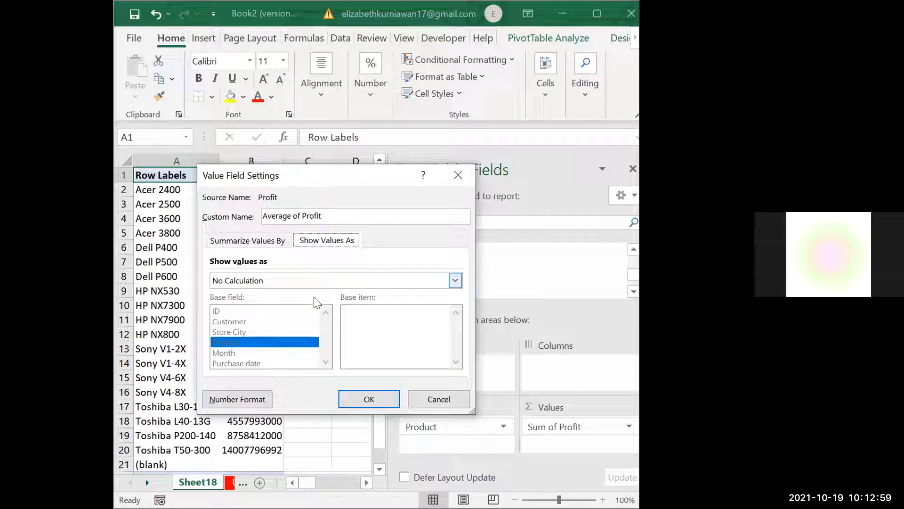
left_click(311, 309)
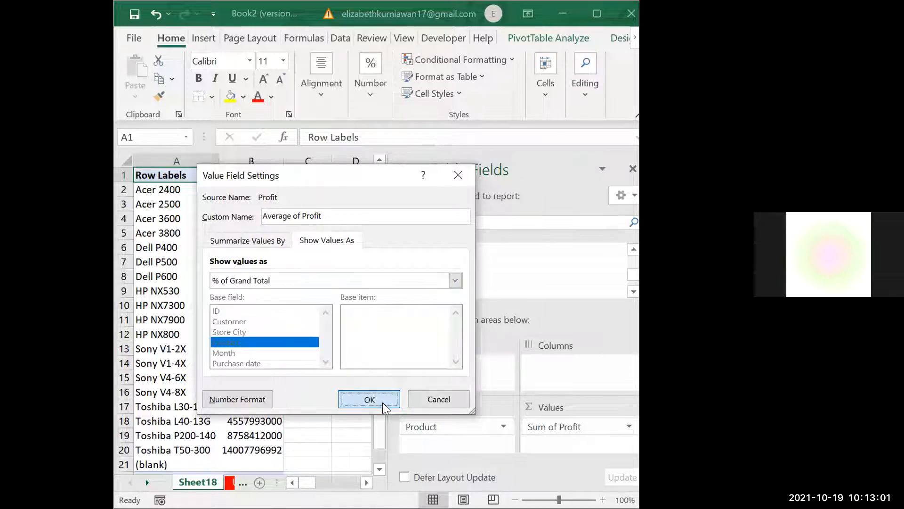
left_click(382, 401)
Show the Average of Profit values as % of Row Total
left_click(583, 429)
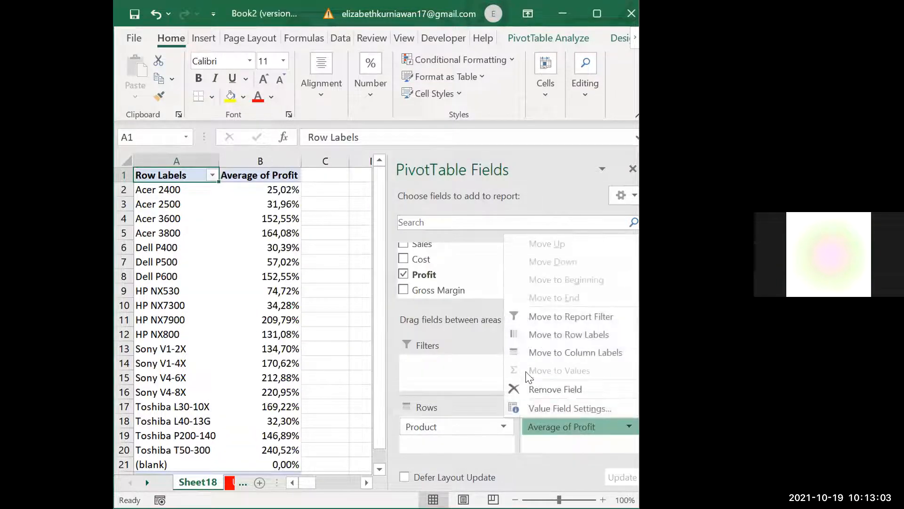
left_click(533, 403)
left_click(326, 240)
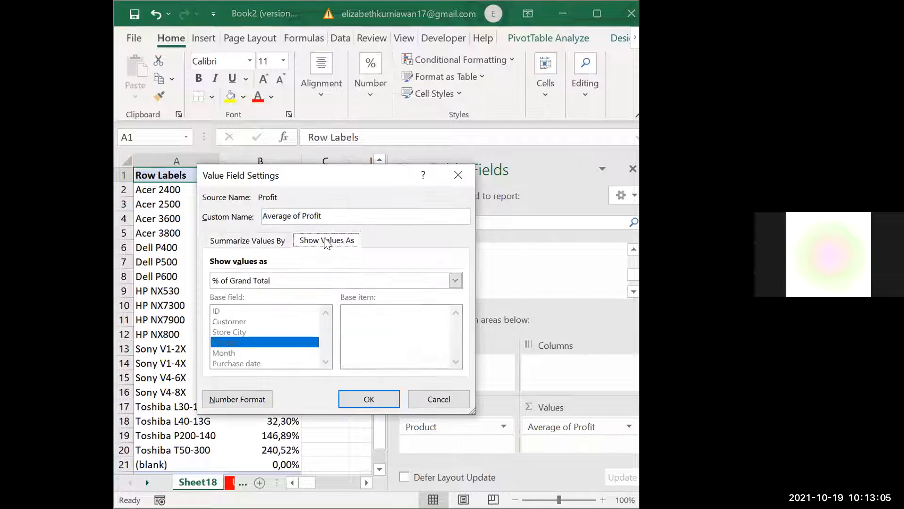
left_click(324, 281)
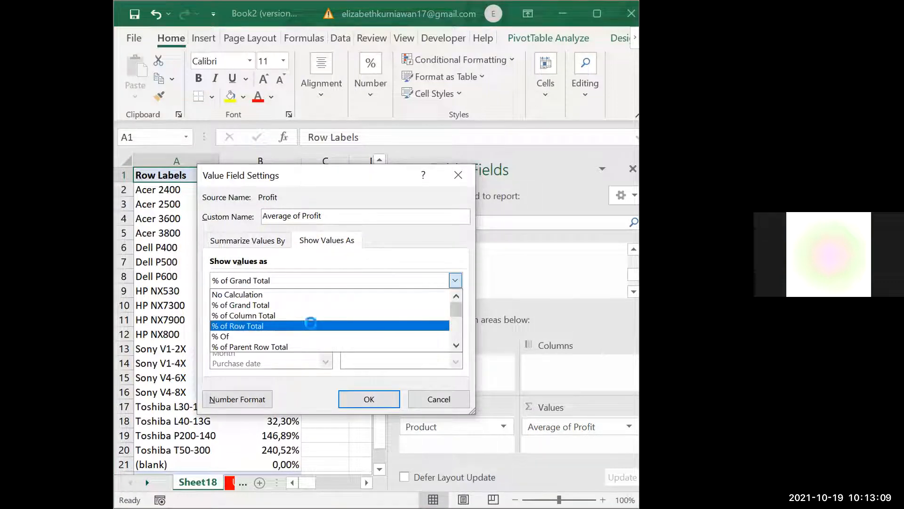
left_click(311, 325)
left_click(367, 399)
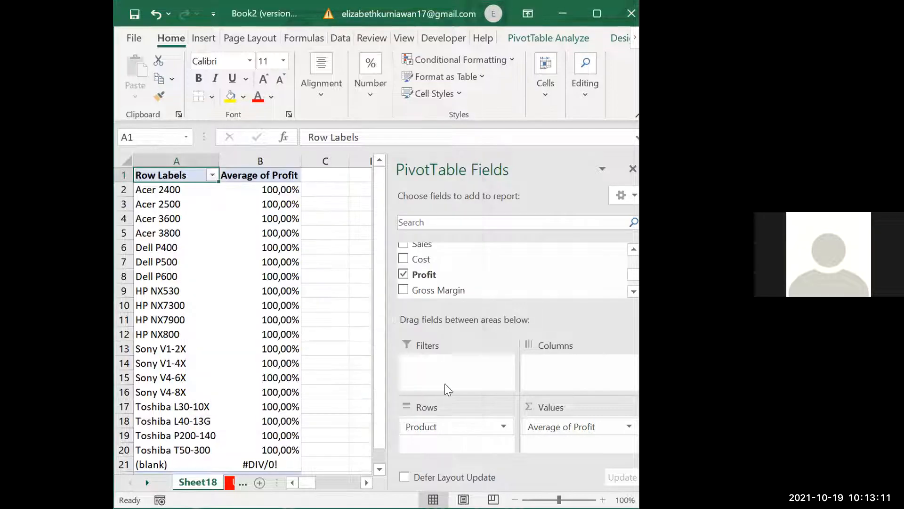
Set the Average of Profit values to display with No Calculation
left_click(546, 426)
left_click(546, 408)
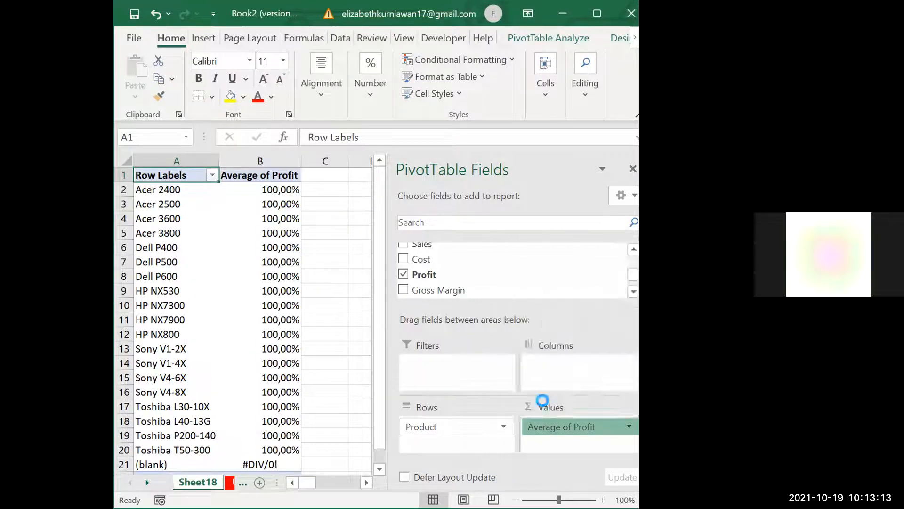
left_click(332, 239)
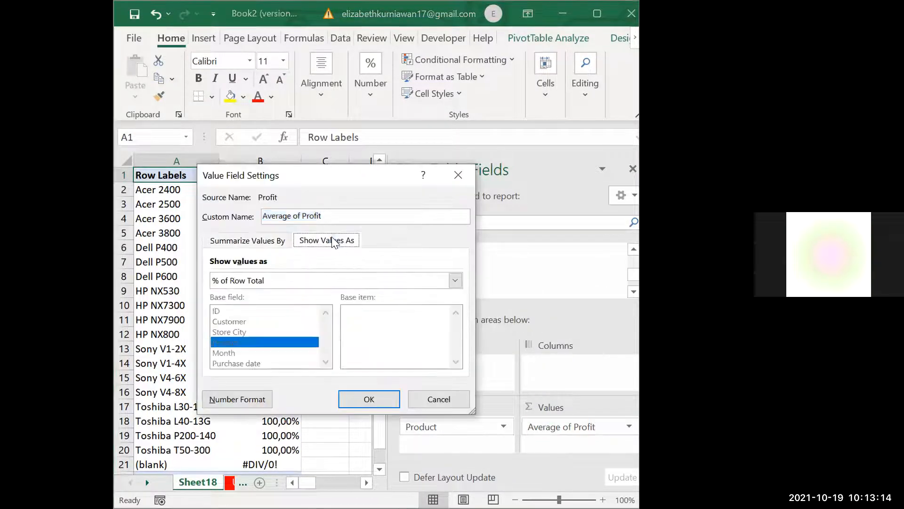
left_click(317, 281)
left_click(304, 293)
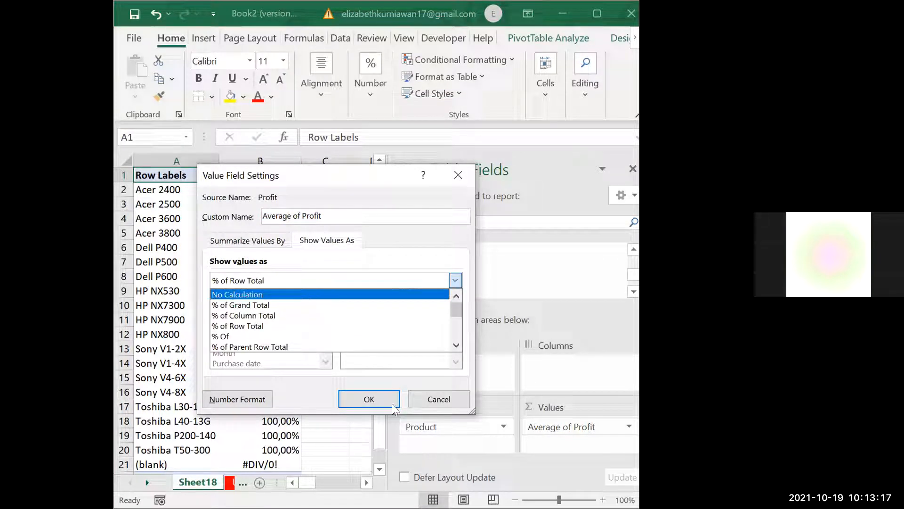
left_click(393, 403)
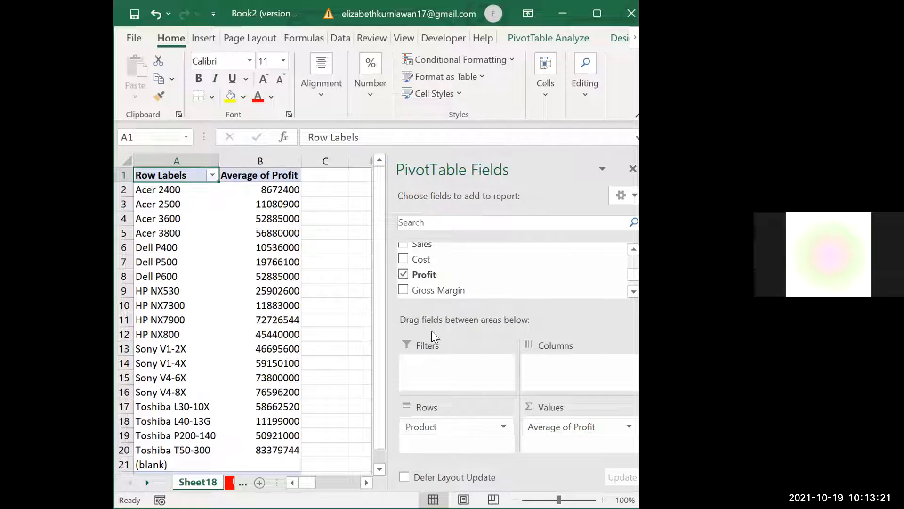
Look through the average profits down to the Grand Total row, and widen the workbook window
scroll(326, 309, "down", 1)
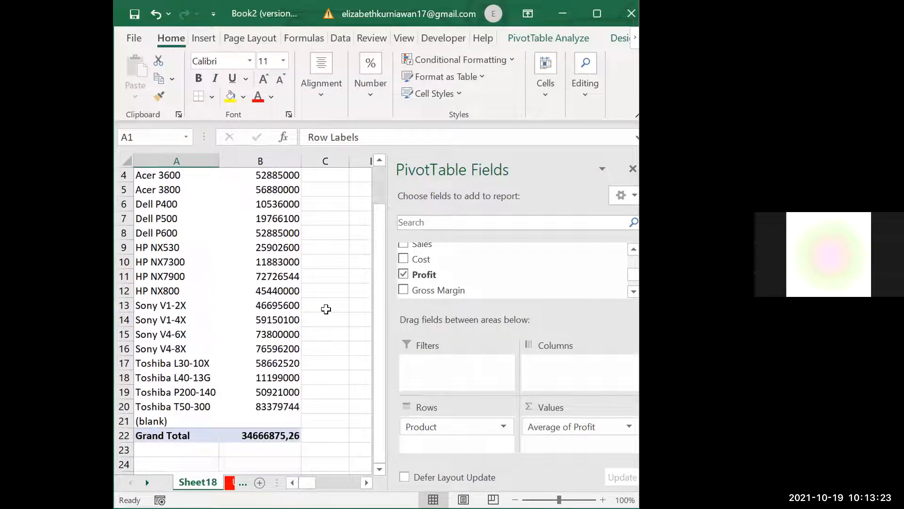
scroll(326, 309, "up", 1)
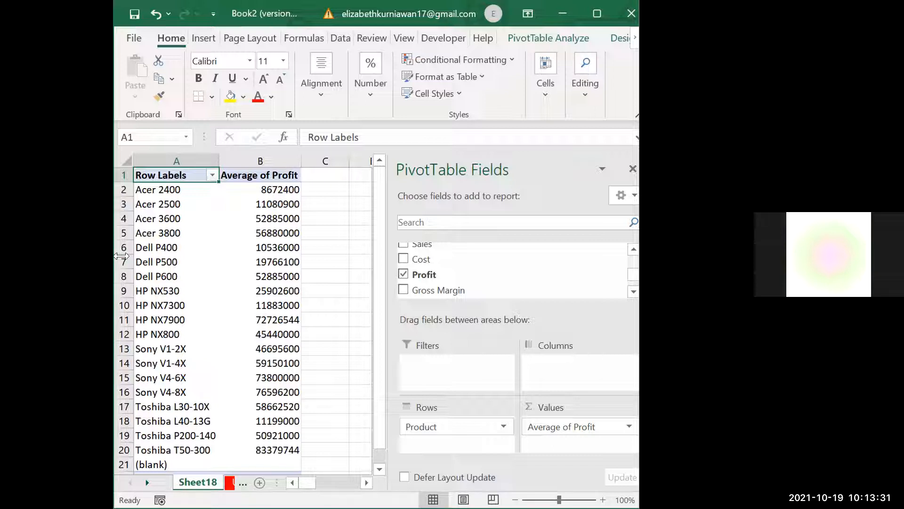
left_click_drag(121, 256, 69, 256)
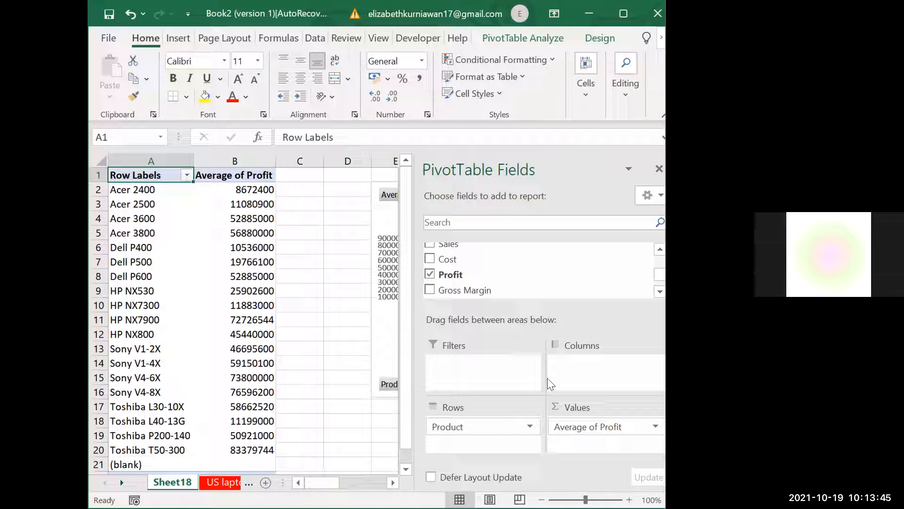
left_click(577, 427)
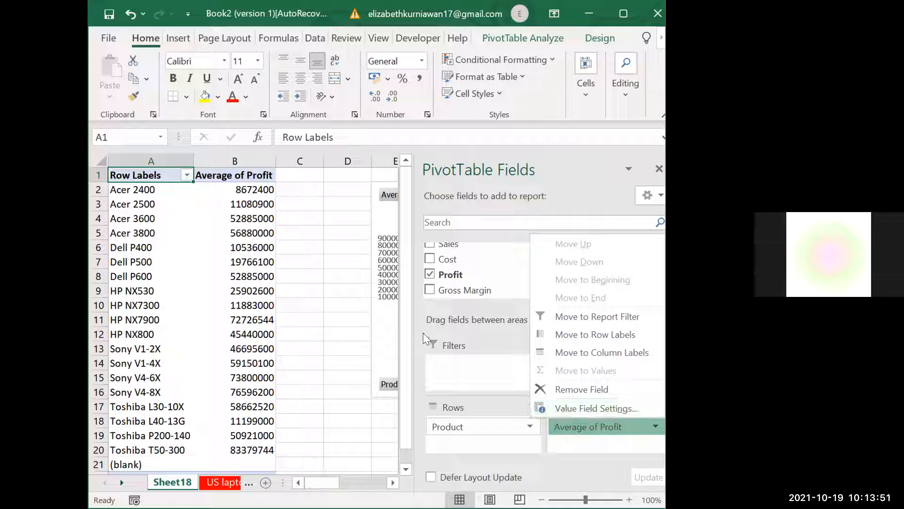
left_click(473, 323)
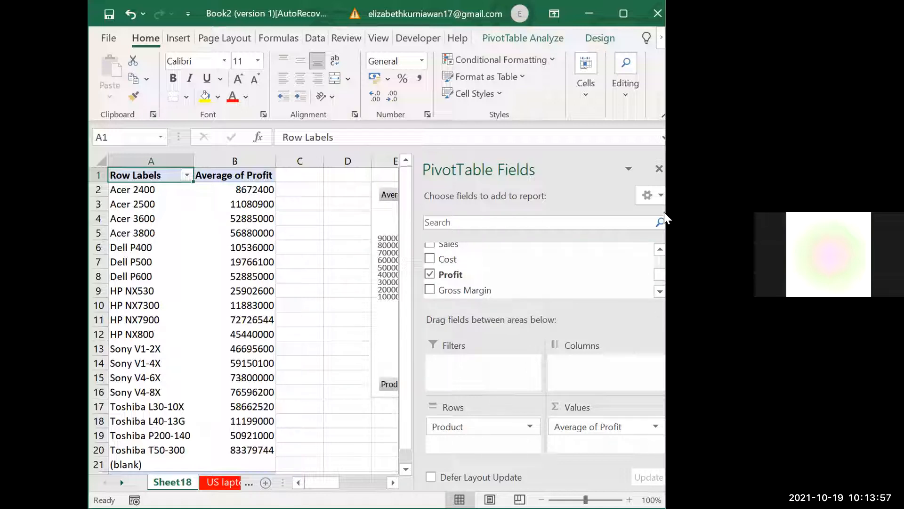
Try filtering the Profit column of the US laptop Sales (1) sheet to the top 10 percent
left_click(659, 169)
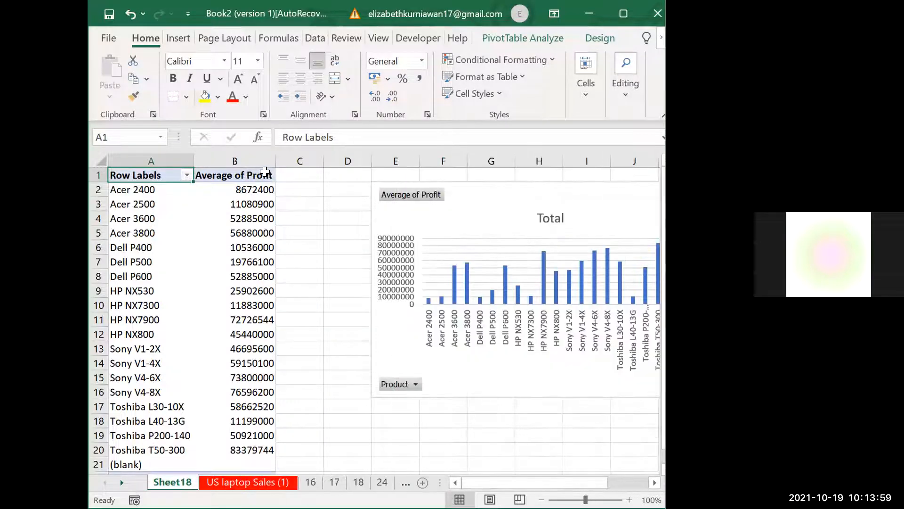
left_click(263, 174)
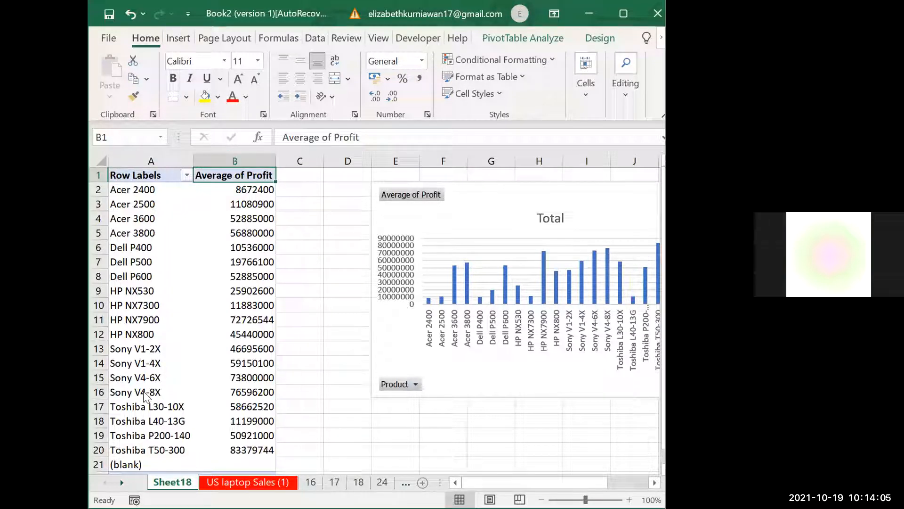
left_click(254, 482)
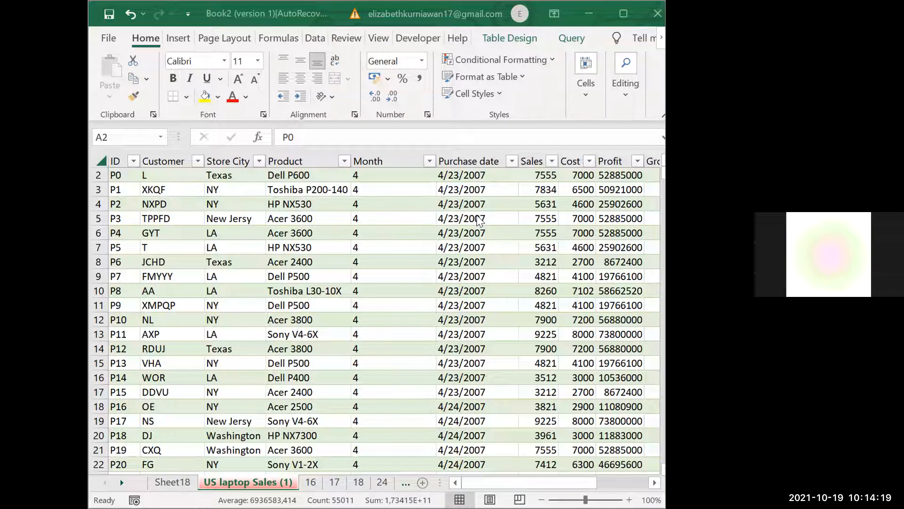
scroll(367, 176, "right", 5)
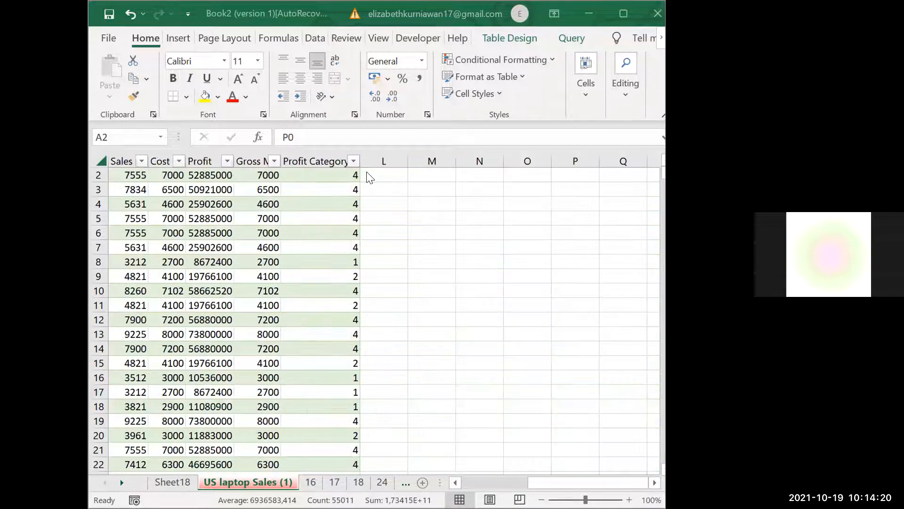
left_click(226, 161)
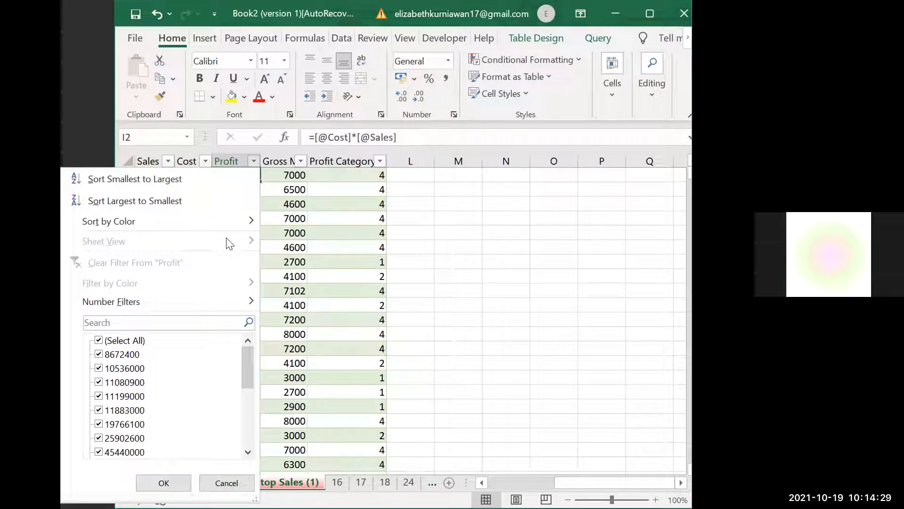
left_click(211, 303)
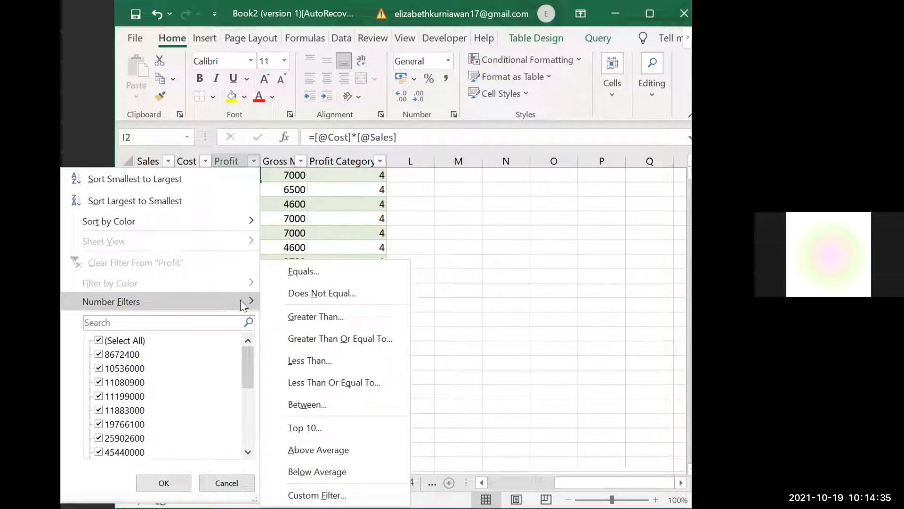
left_click(370, 423)
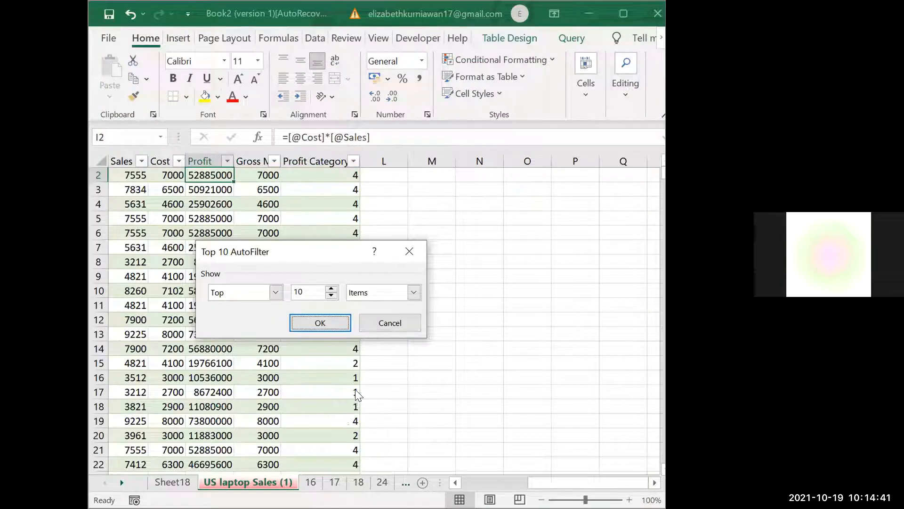
left_click(413, 293)
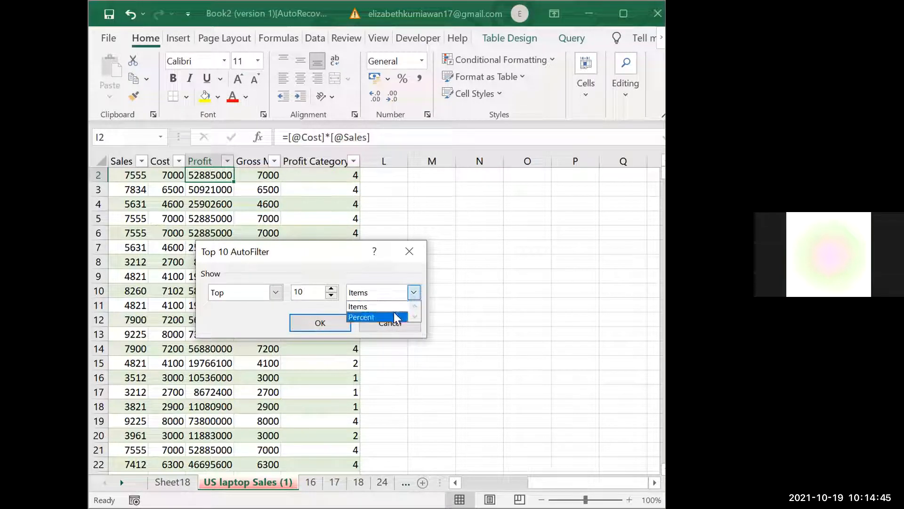
left_click(397, 317)
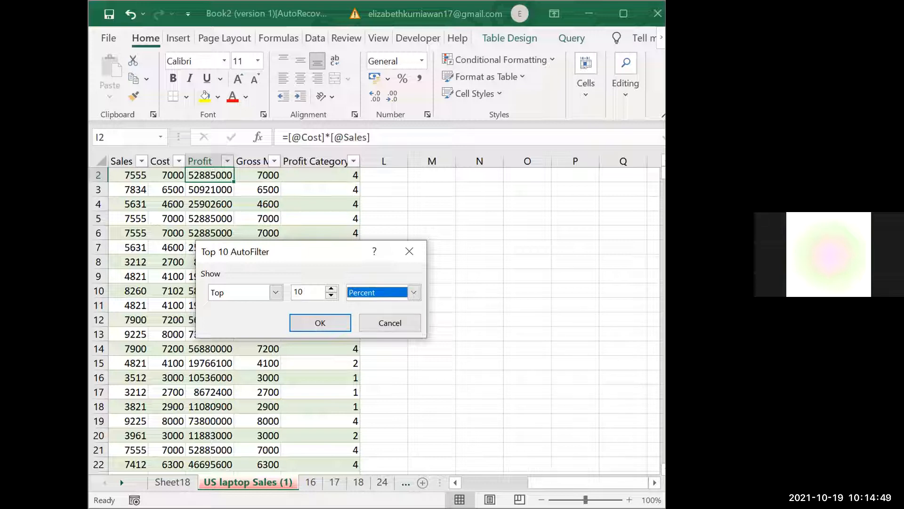
left_click(313, 324)
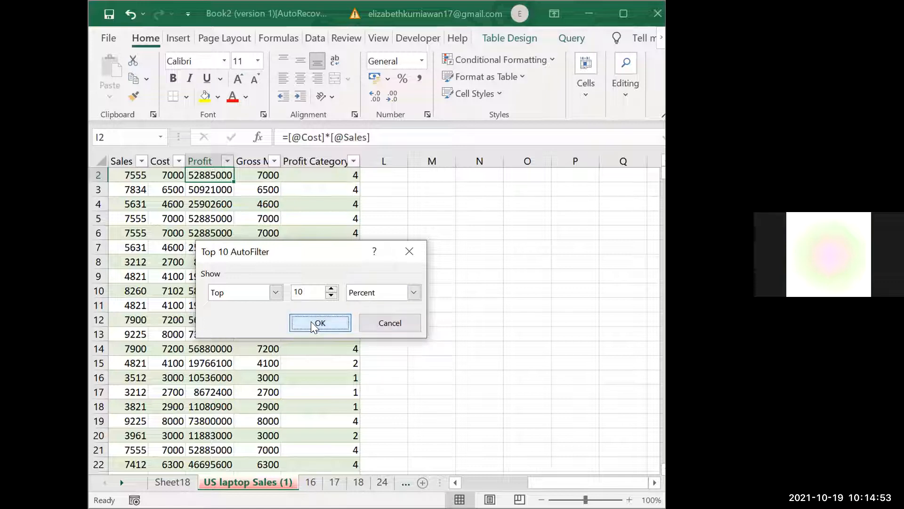
left_click(315, 325)
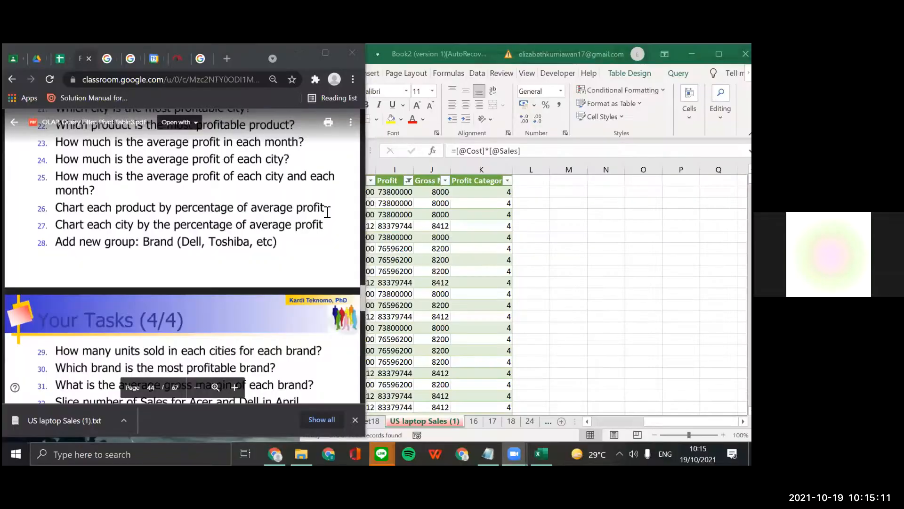
Switch to the browser's task list and highlight task 26, "Chart each product by percentage of average profit"
left_click_drag(176, 210, 328, 210)
left_click(329, 210)
left_click_drag(56, 210, 322, 213)
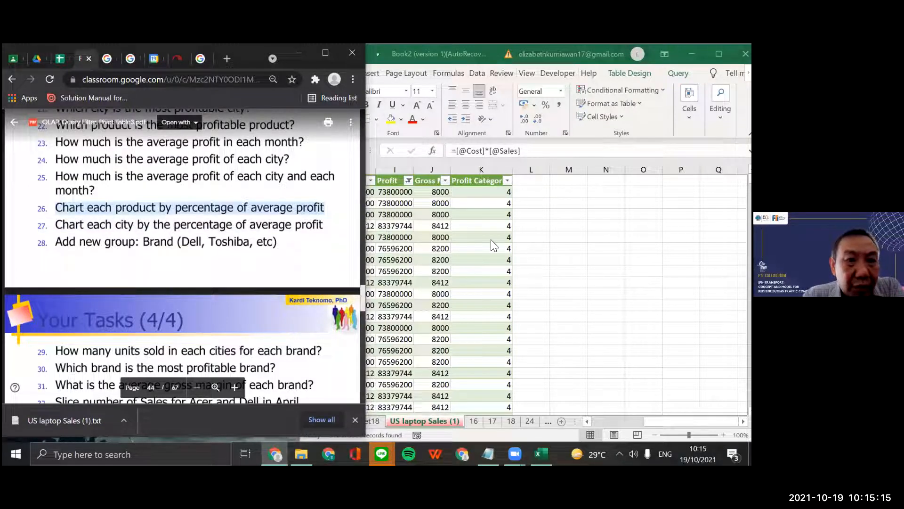
key("XF86AudioRaiseVolume")
Return to the Excel workbook and clear the filter from the Profit column
scroll(490, 240, "left", 3)
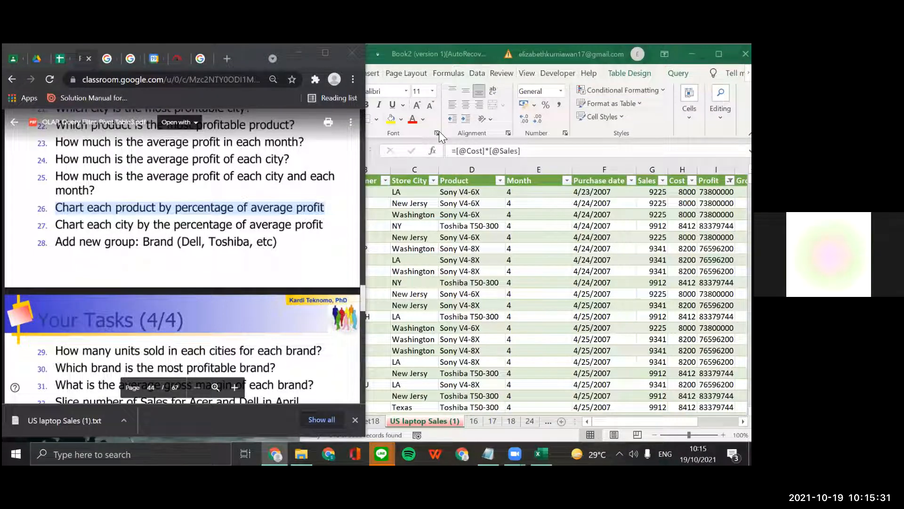
left_click(422, 170)
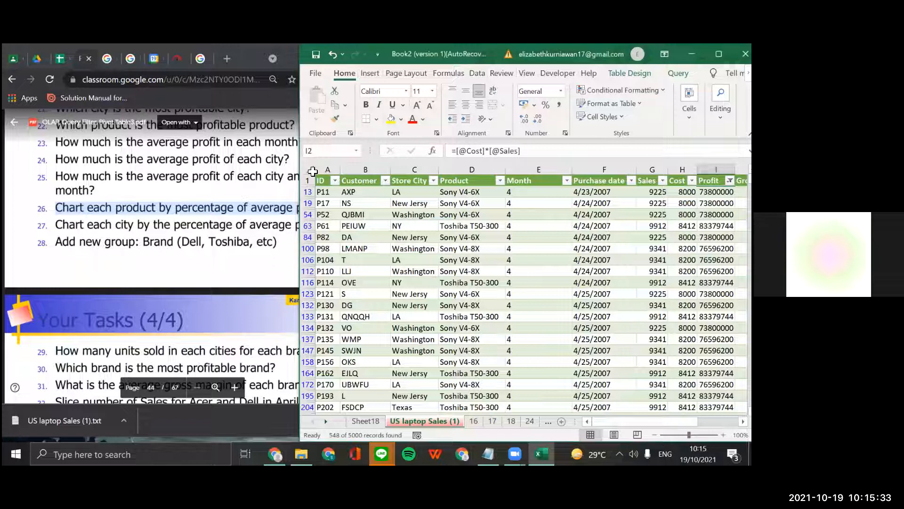
left_click(313, 171)
left_click(682, 191)
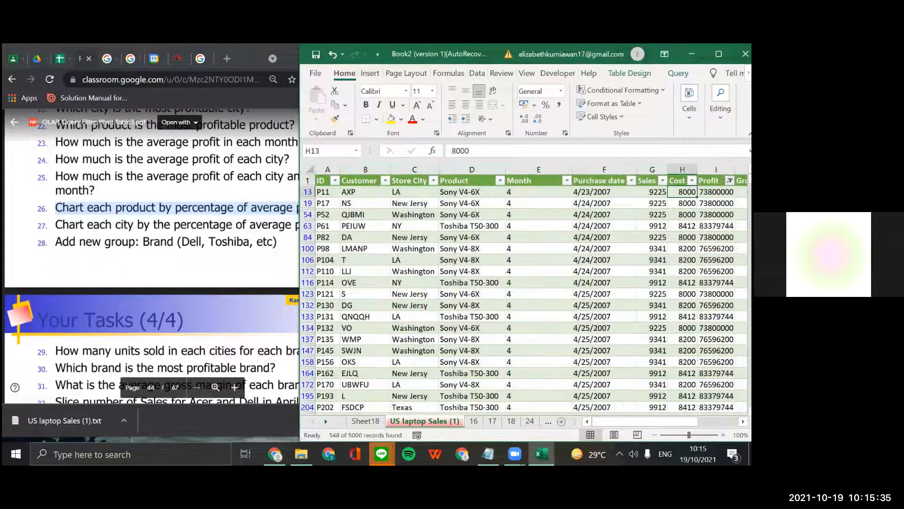
right_click(717, 181)
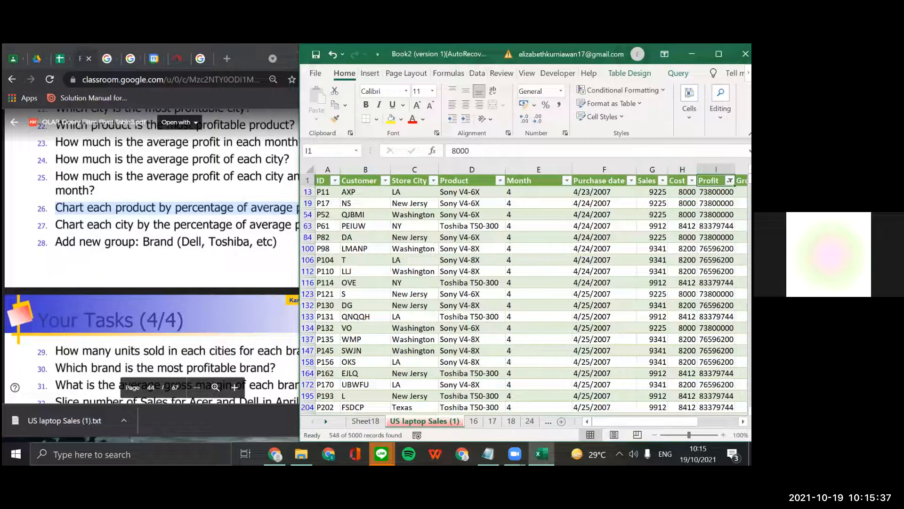
left_click(716, 181)
right_click(710, 181)
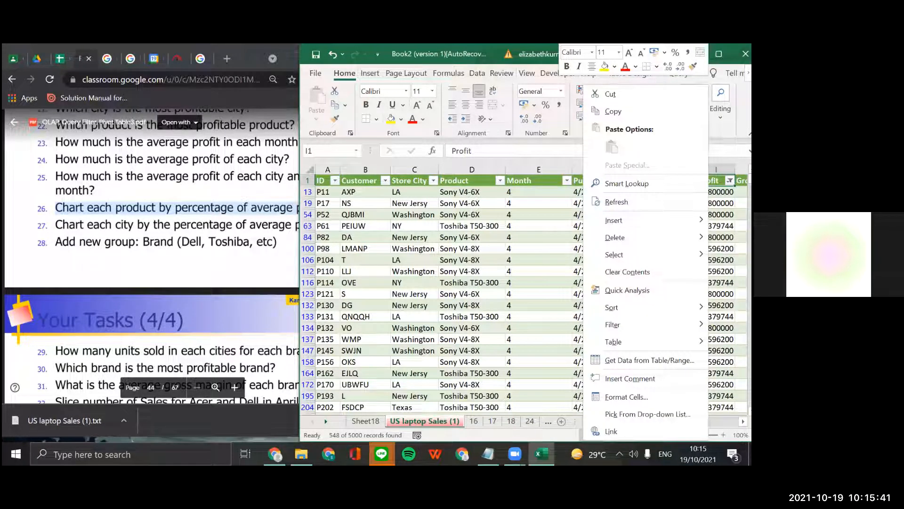
left_click(730, 181)
left_click(730, 181)
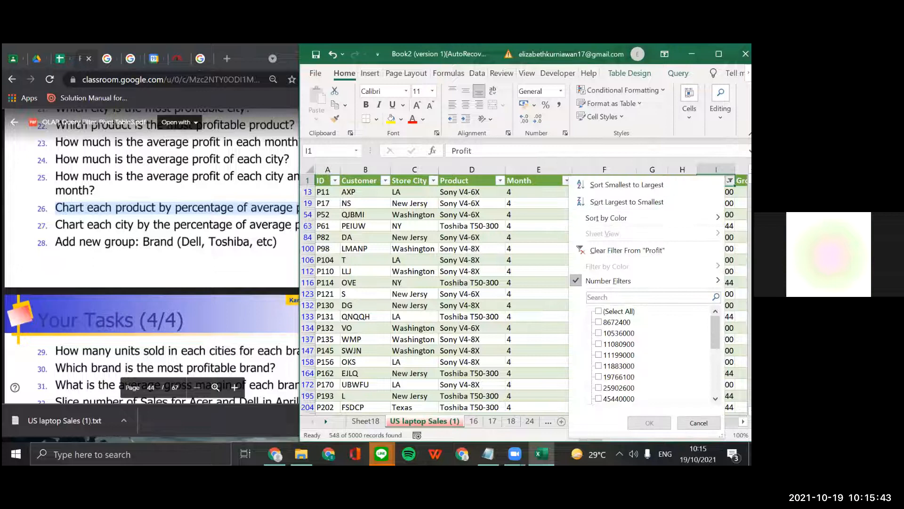
left_click(626, 250)
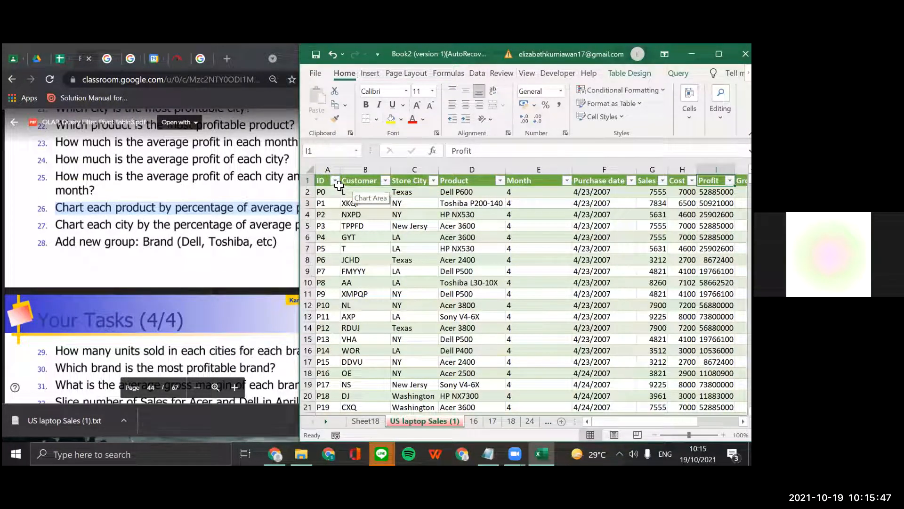
Insert a PivotChart based on the entire US laptop Sales (1) sheet, placed on a new worksheet
left_click(310, 169)
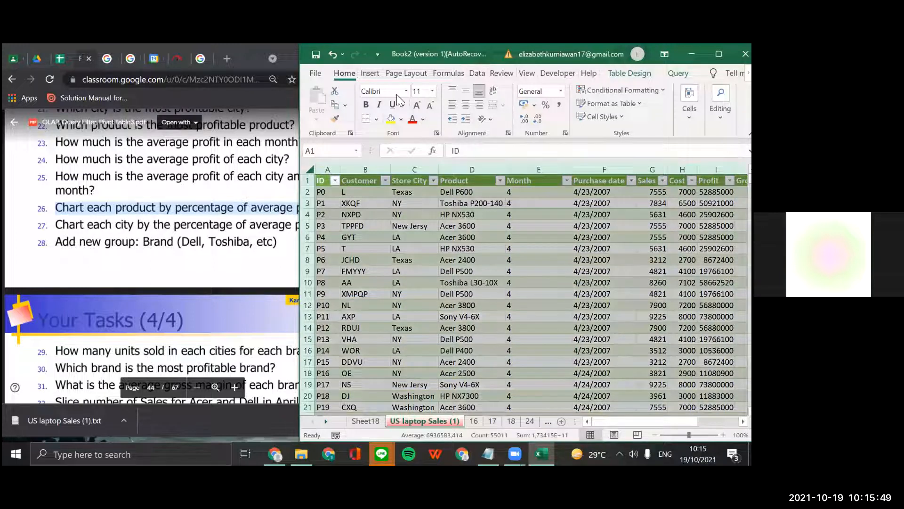
left_click(370, 73)
left_click(574, 116)
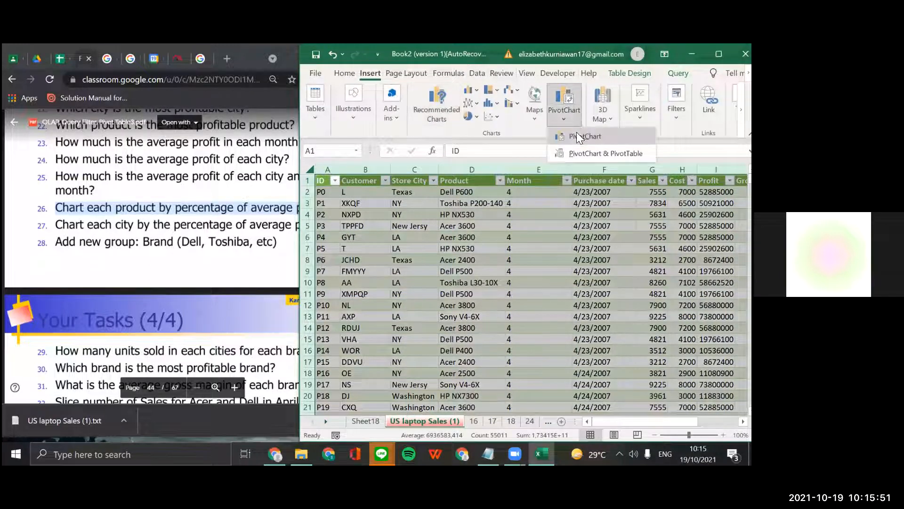
left_click(578, 136)
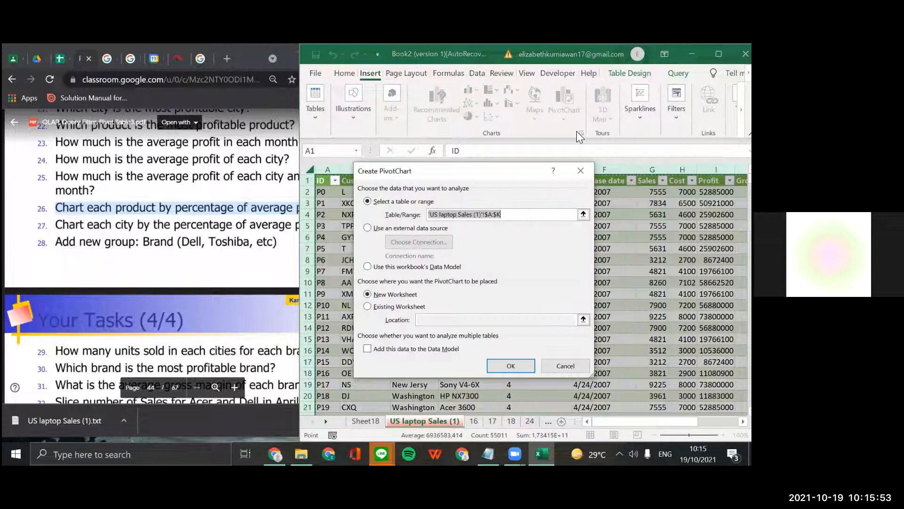
key("Return")
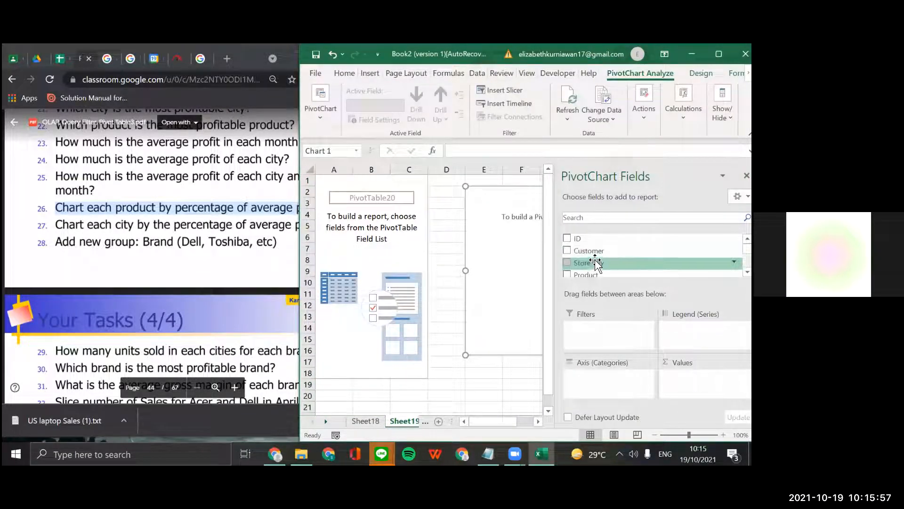
Add Profit to the PivotChart's Values and Product to its Axis (Categories), and slightly widen the workbook window
scroll(591, 272, "down", 5)
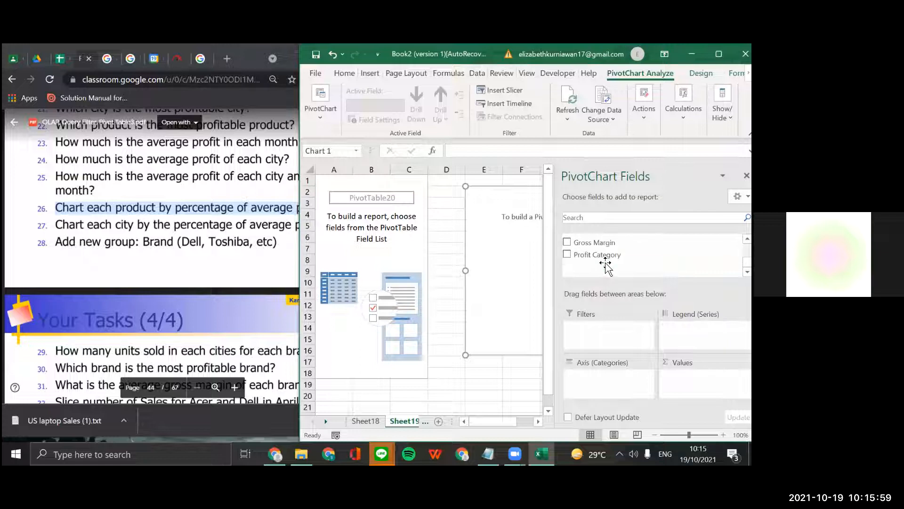
scroll(596, 266, "up", 1)
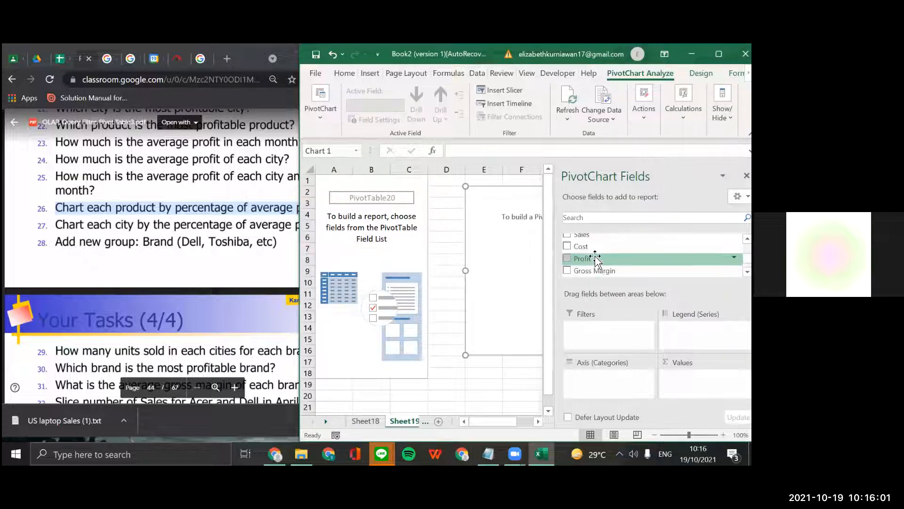
mouse_move(595, 259)
left_mouse_down()
mouse_move(595, 282)
mouse_move(702, 325)
mouse_move(702, 377)
left_mouse_up()
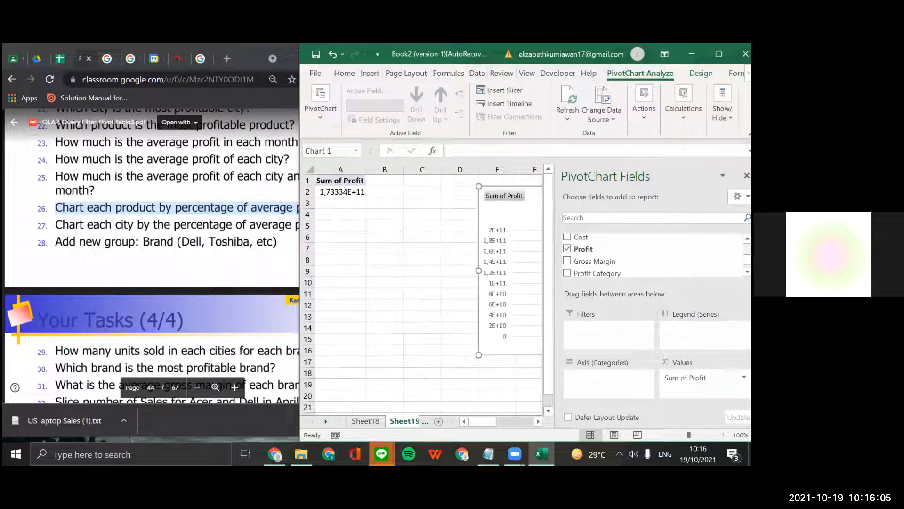
left_click(702, 377)
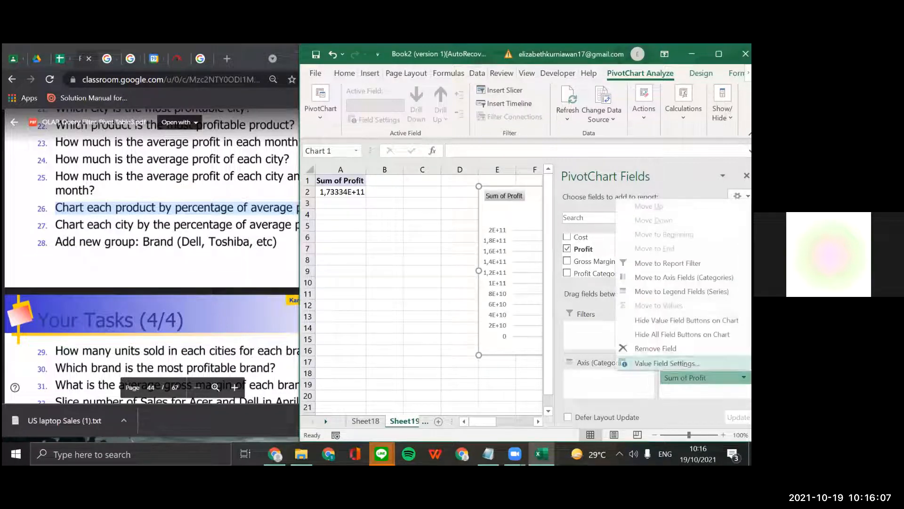
left_click(299, 209)
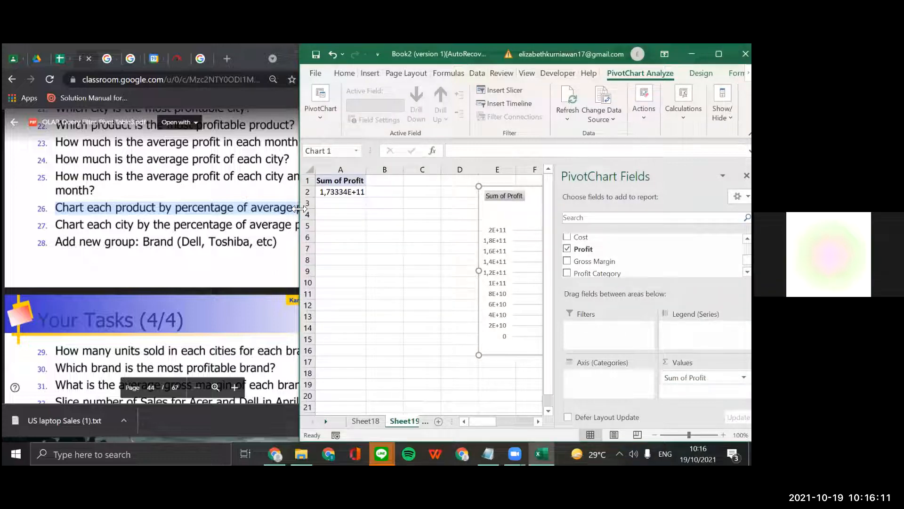
left_click_drag(299, 209, 290, 209)
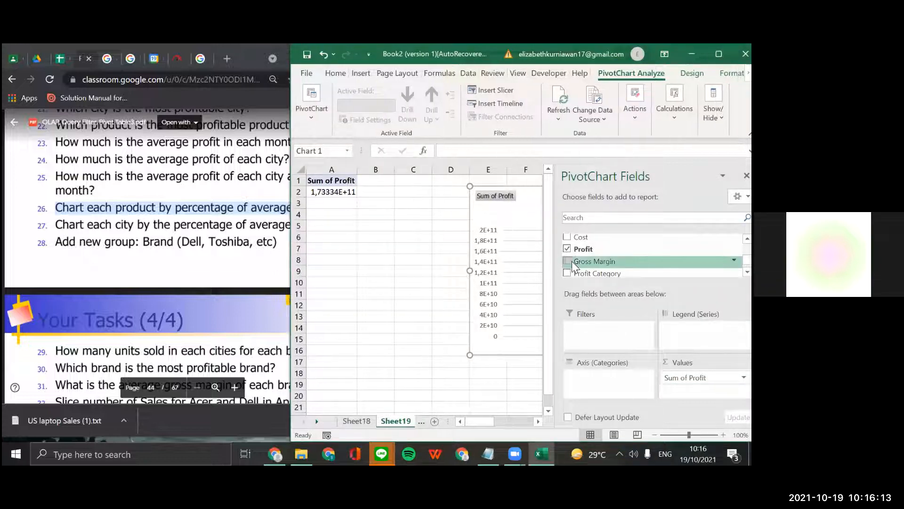
scroll(587, 258, "up", 2)
left_click_drag(586, 244, 592, 376)
Summarize the PivotChart's Profit values by Average
left_click(744, 378)
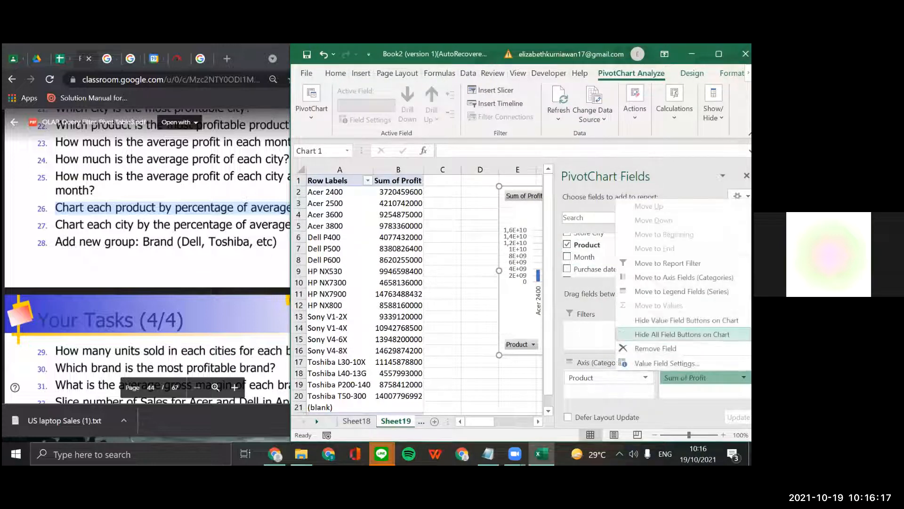
left_click(664, 363)
left_click(462, 298)
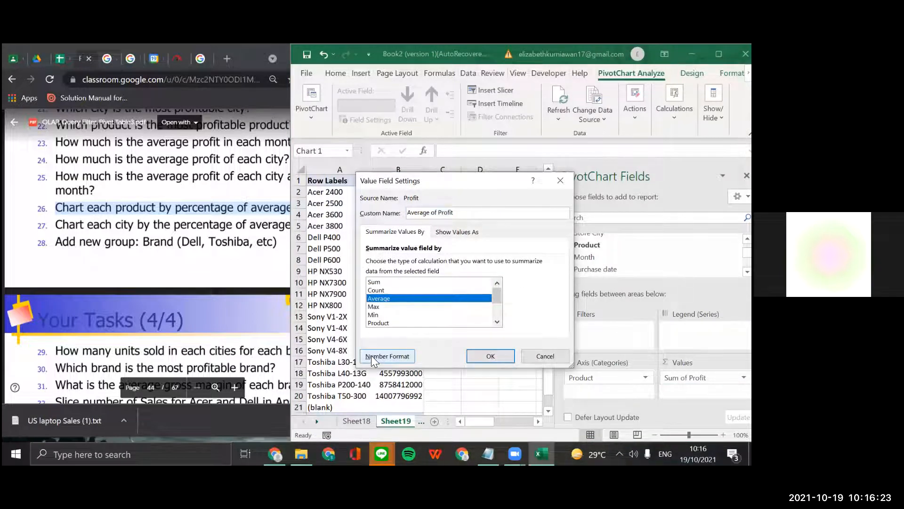
left_click(487, 356)
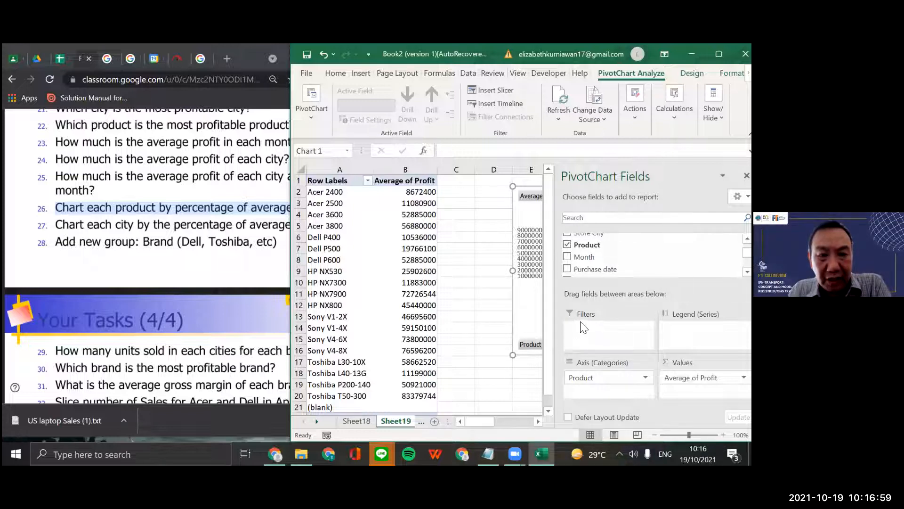
Close the PivotChart field list, add a bold Percentage header in C1, and widen column C to fit it
left_click(747, 175)
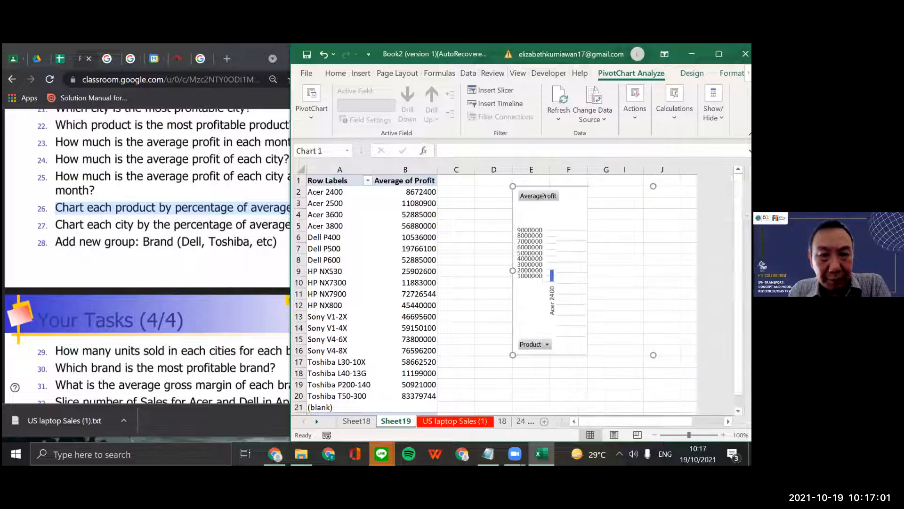
left_click(451, 185)
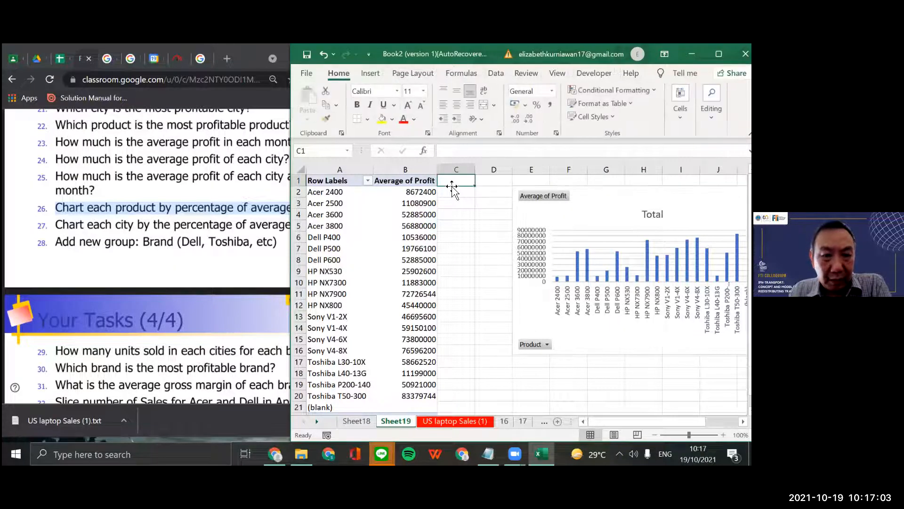
type("P")
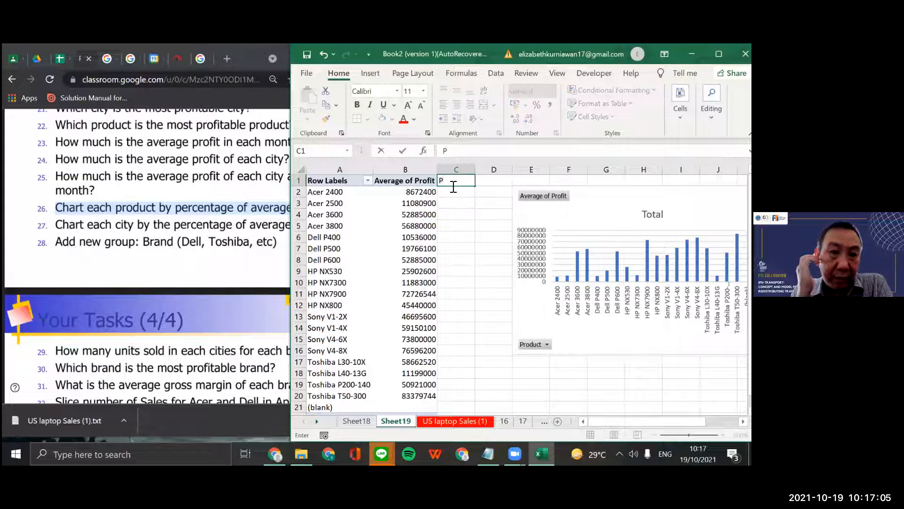
type("e")
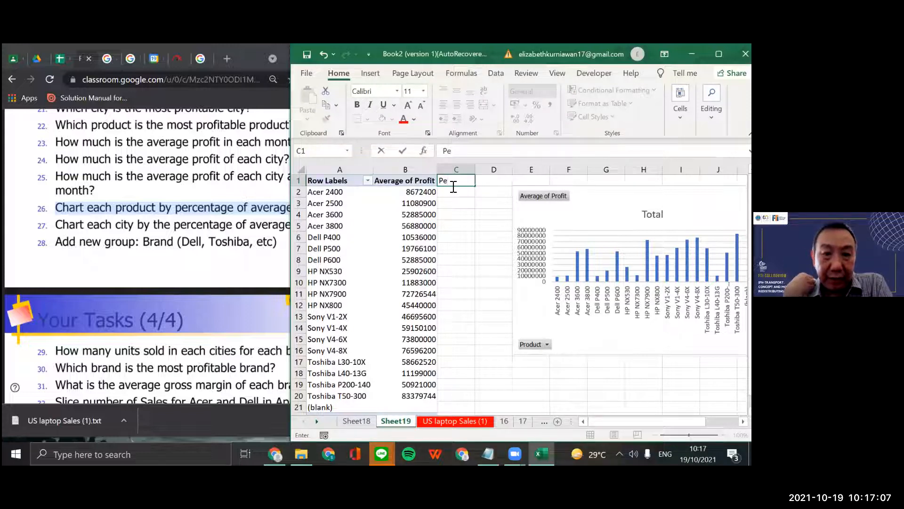
type("rcentage")
double_click(453, 185)
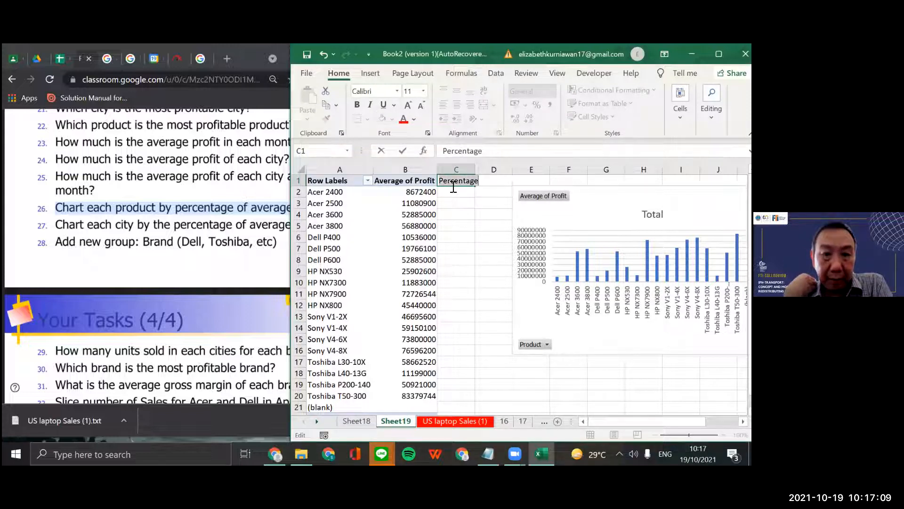
key("ctrl+b")
left_click(455, 202)
left_click_drag(474, 165, 481, 166)
Enter a formula in C2 dividing the Acer 2400 average profit in B2 by the Grand Total in B22
left_click(469, 190)
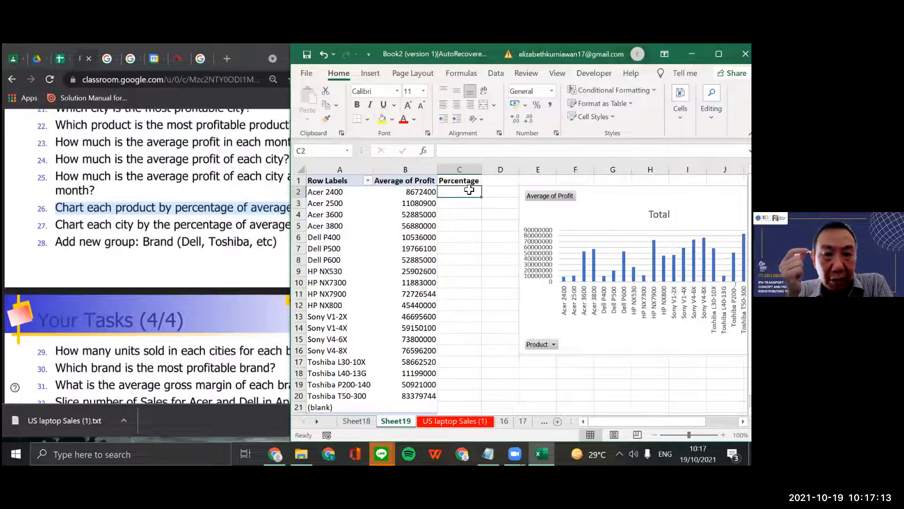
type("=")
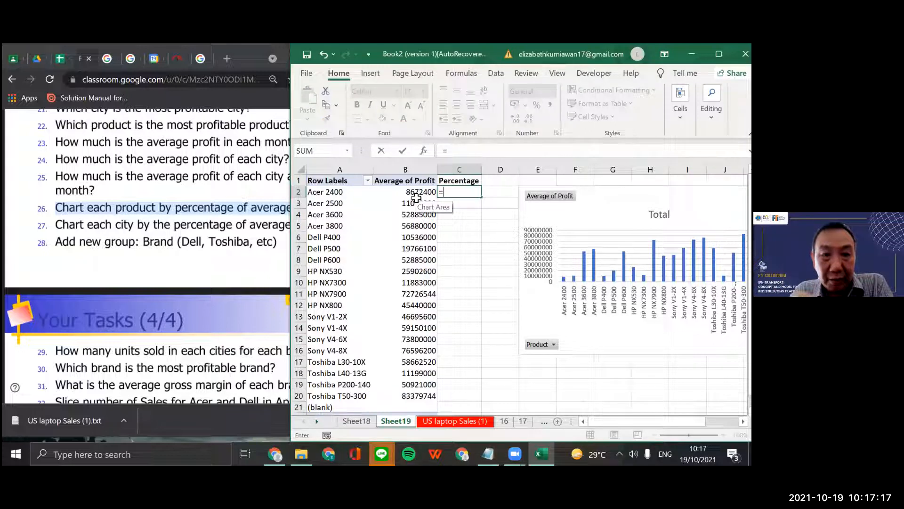
scroll(407, 263, "down", 2)
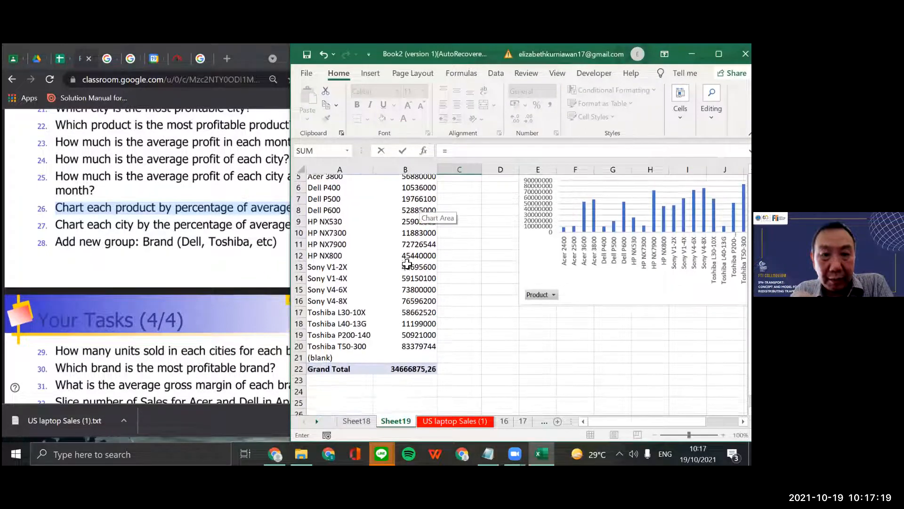
scroll(407, 263, "up", 2)
left_click(422, 191)
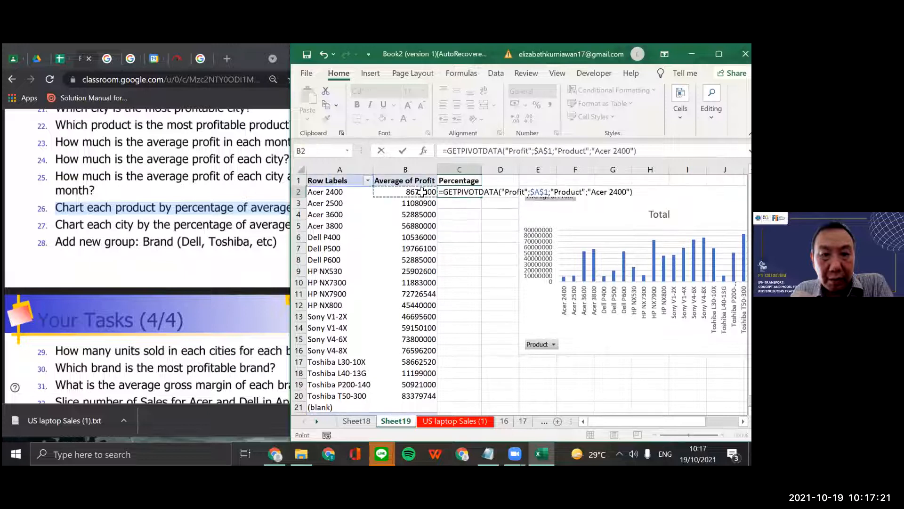
type("/")
scroll(485, 235, "down", 1)
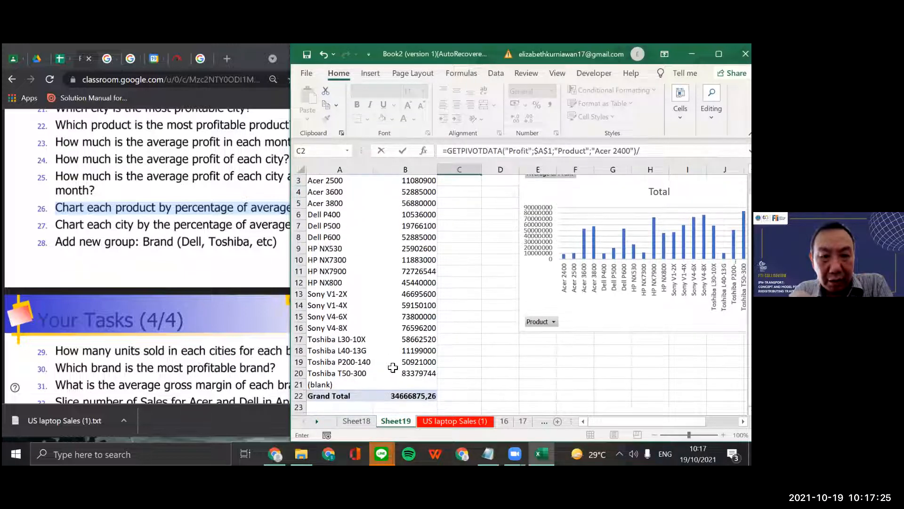
left_click(408, 406)
left_click(408, 396)
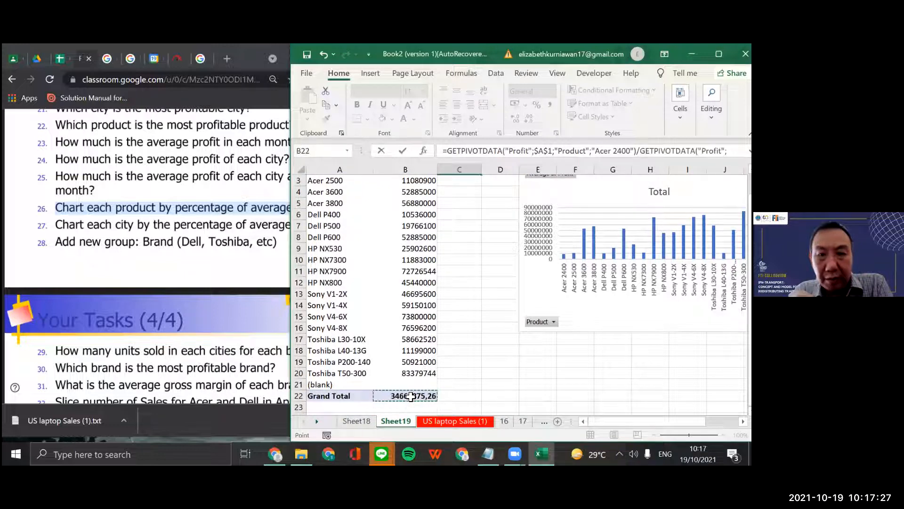
scroll(468, 339, "up", 1)
key("Return")
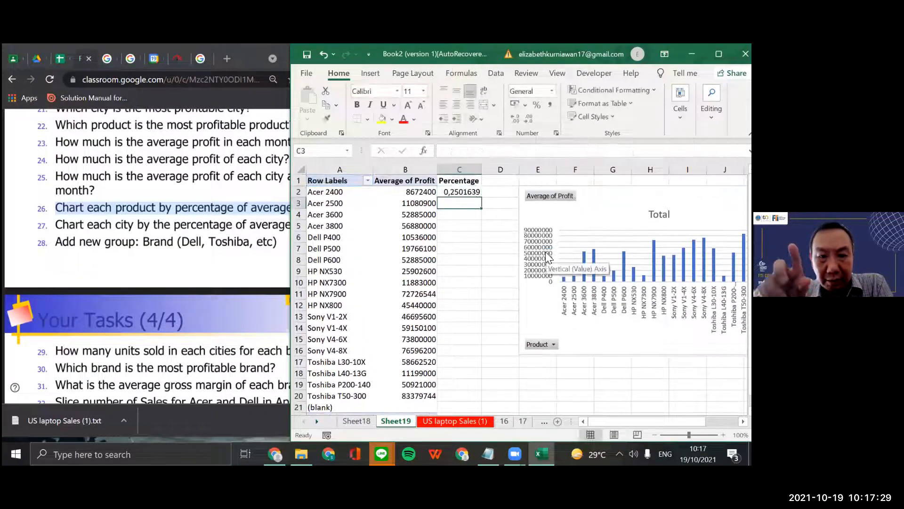
Name the Grand Total cell B22 aaaaa
left_click(459, 193)
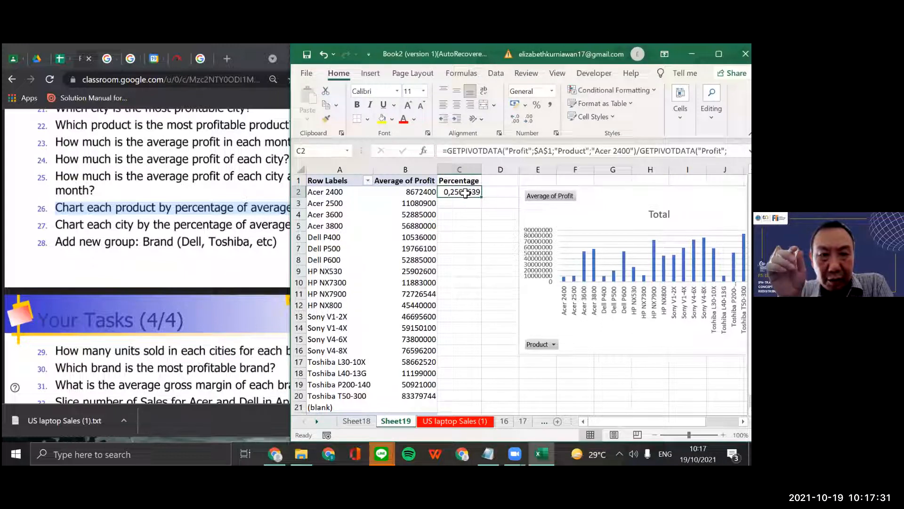
scroll(459, 254, "down", 1)
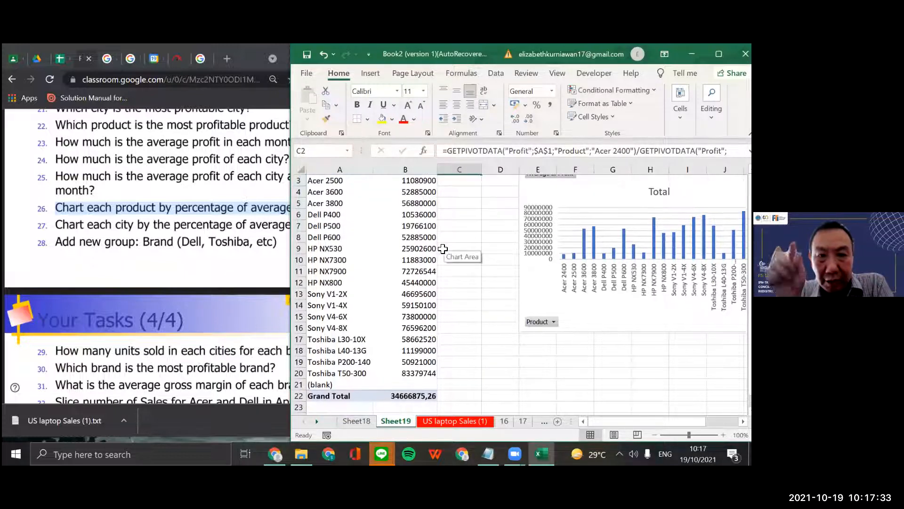
left_click(408, 392)
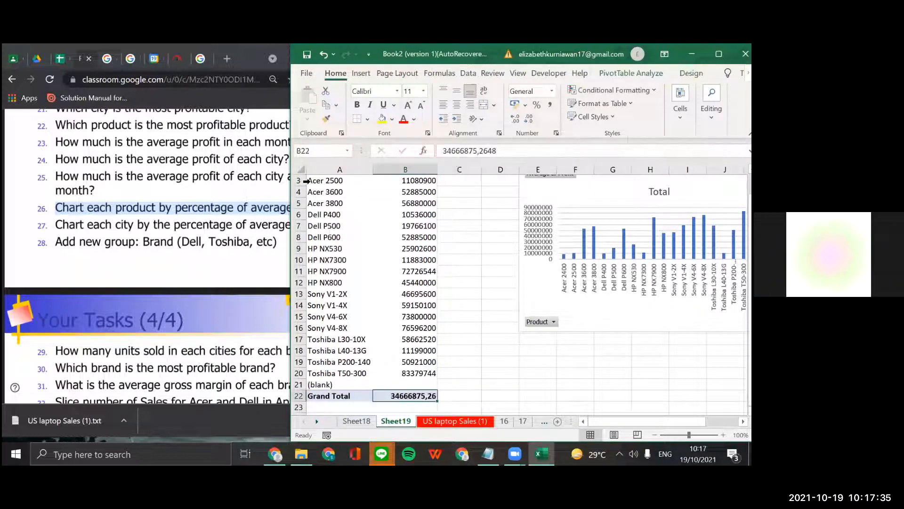
left_click(313, 155)
type("aaaaa")
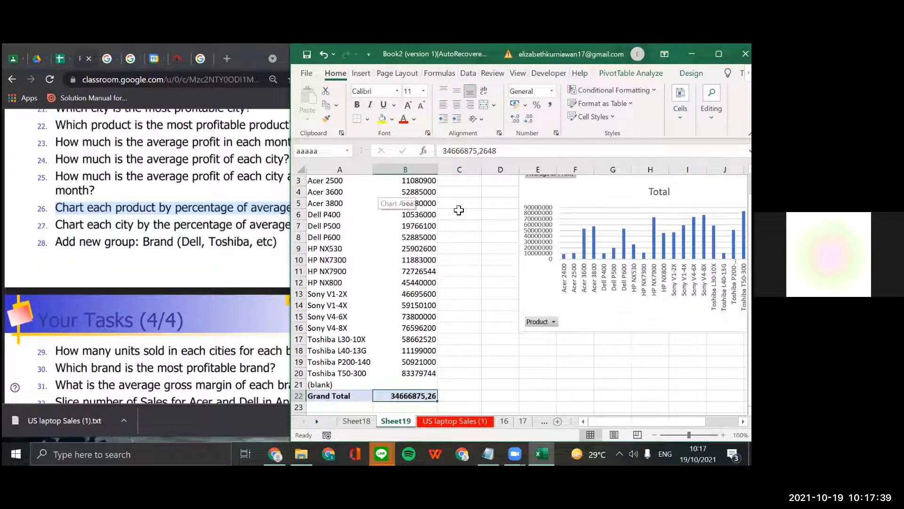
Replace the Grand Total GETPIVOTDATA divisor in C2's formula with the named cell aaaaa
scroll(459, 209, "up", 1)
left_click(464, 194)
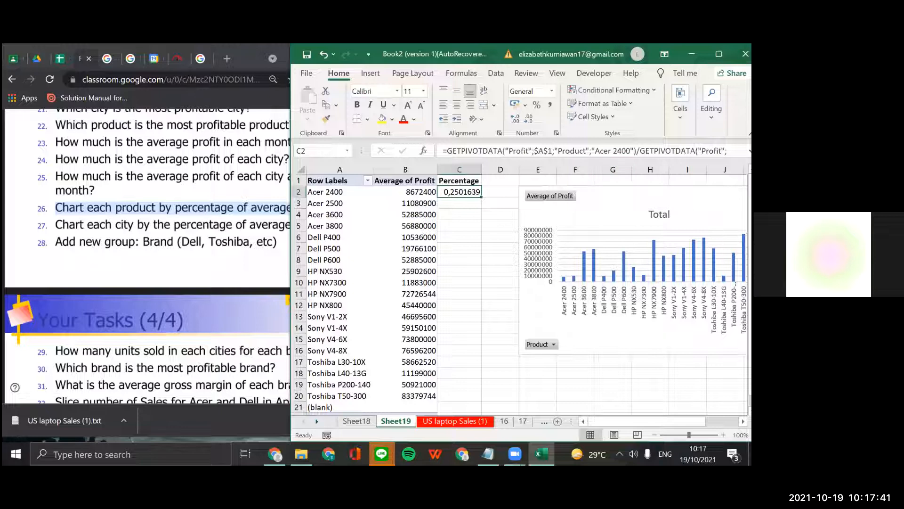
key("F2")
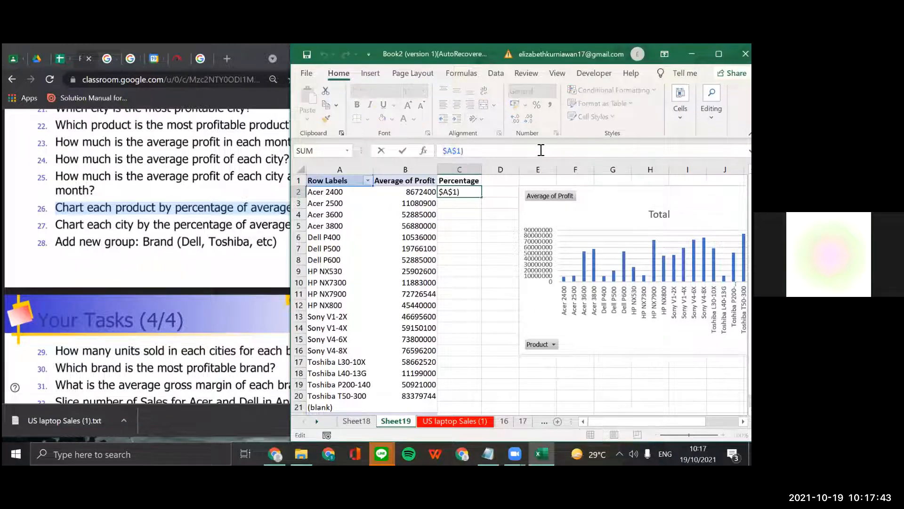
key("BackSpace")
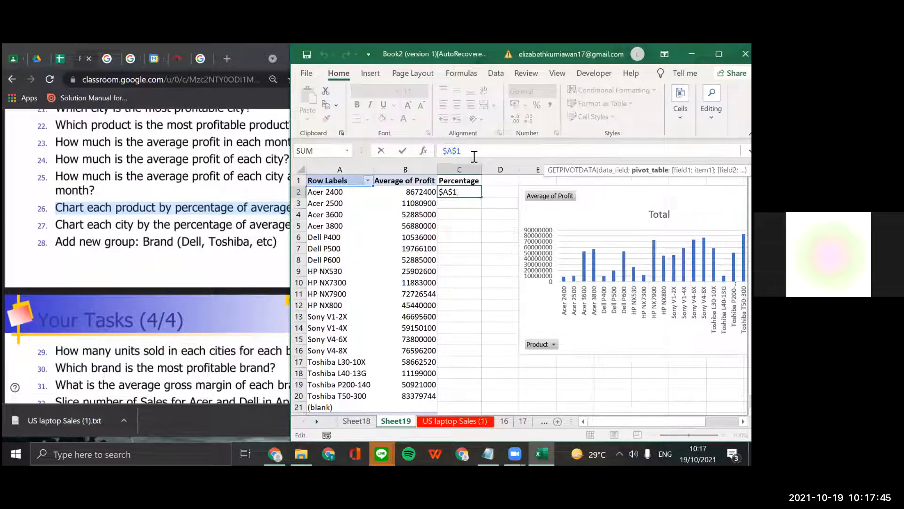
key("BackSpace")
key("BackSpace")
key("BackSpace")
key("BackSpace")
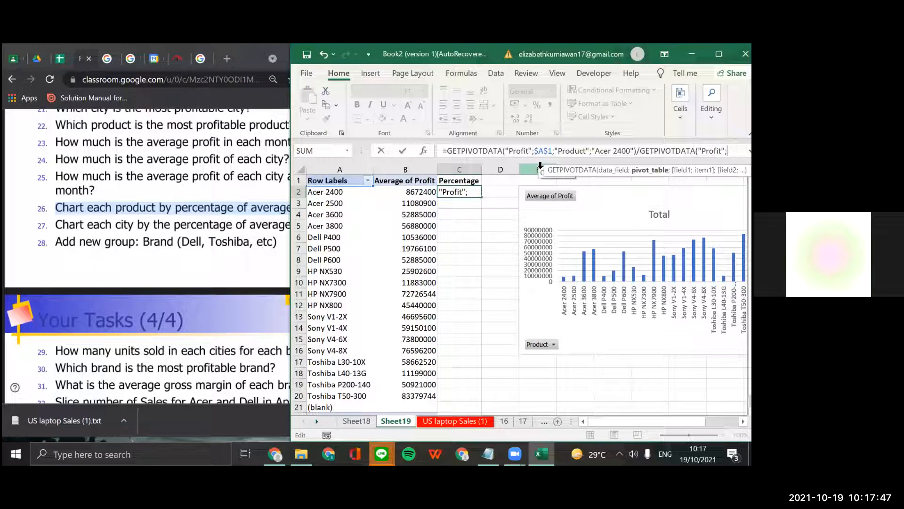
key("BackSpace")
key("BackSpace")
key("BackSpace")
key("BackSpace")
key("BackSpace")
key("BackSpace")
key("BackSpace")
key("BackSpace")
key("BackSpace")
key("BackSpace")
key("BackSpace")
key("BackSpace")
key("BackSpace")
key("BackSpace")
key("BackSpace")
key("BackSpace")
key("BackSpace")
key("BackSpace")
key("BackSpace")
key("BackSpace")
type("aaaaa")
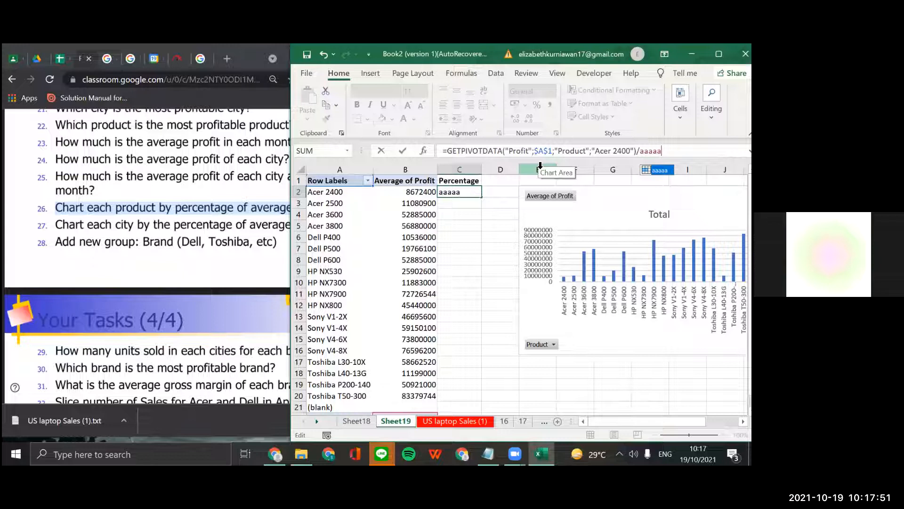
key("Return")
key("Up")
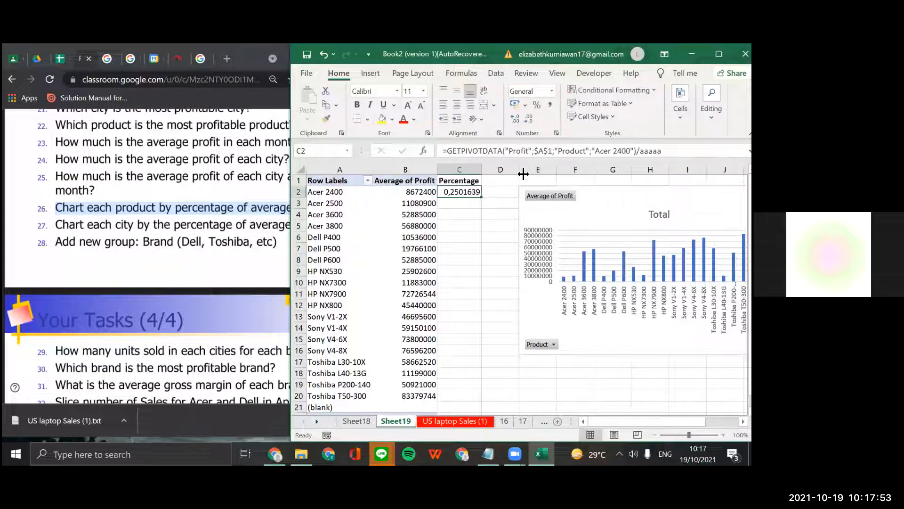
Fill the C2 percentage formula down through C20 and inspect the formulas in C3 and C2
left_click_drag(481, 197, 477, 403)
left_click(463, 203)
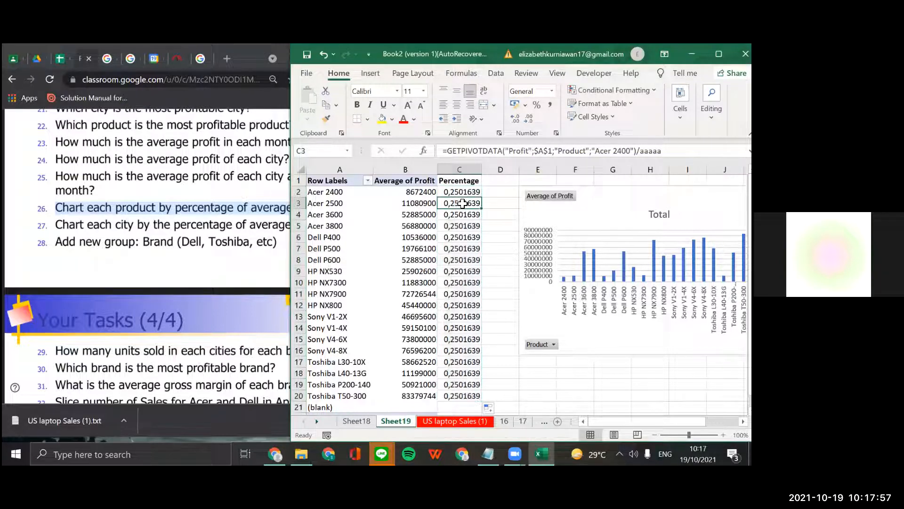
left_click(491, 157)
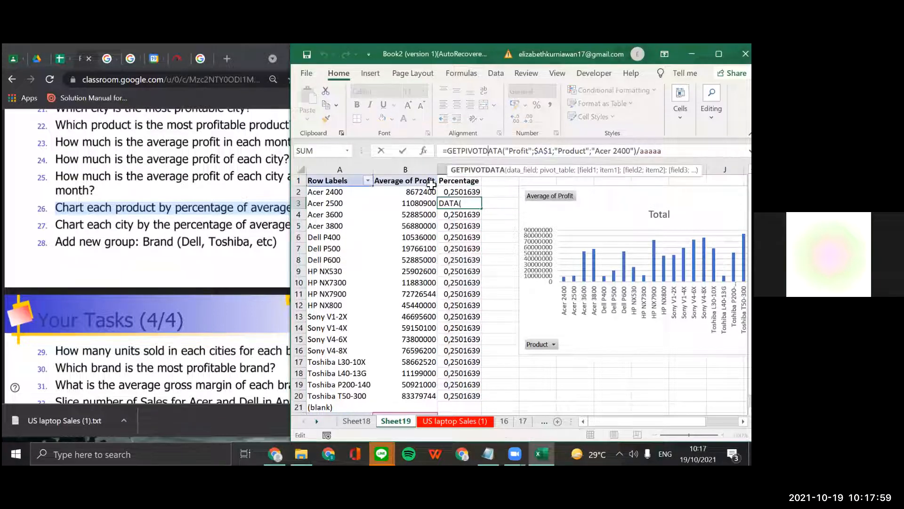
left_click(342, 193)
left_click(467, 192)
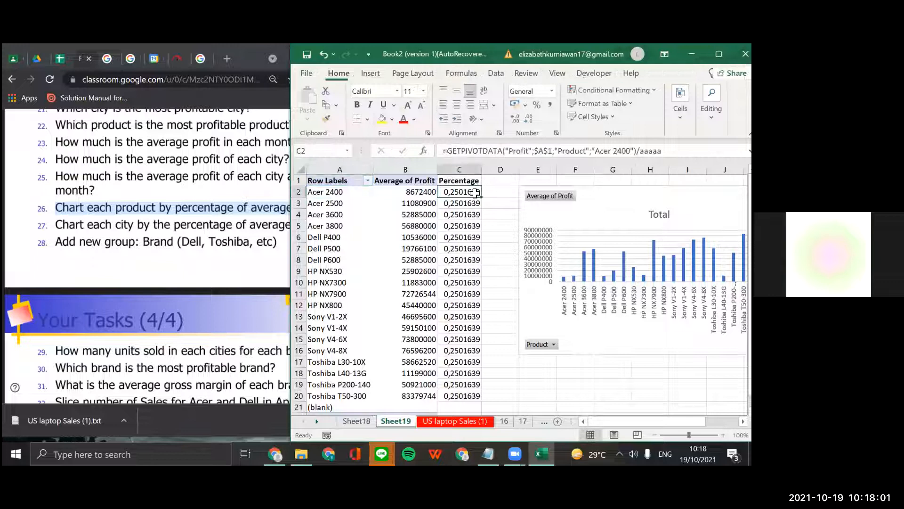
left_click(630, 150)
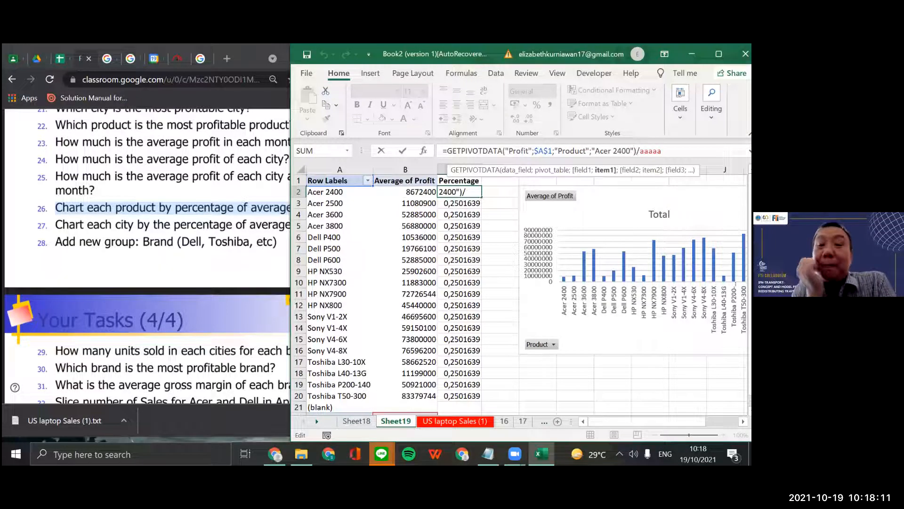
left_click(432, 200)
left_click(431, 192)
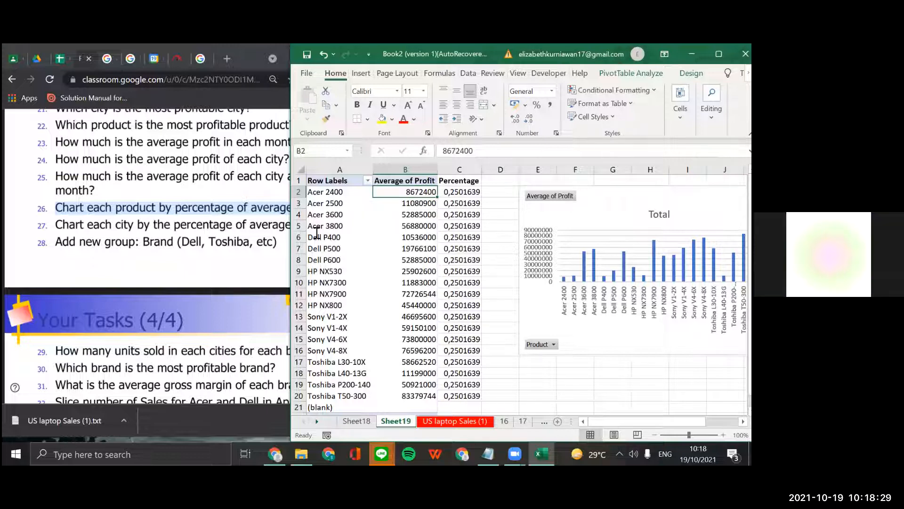
Try to copy the pivot table range A1:B20 and paste it back over the same cells
left_click_drag(324, 184, 400, 399)
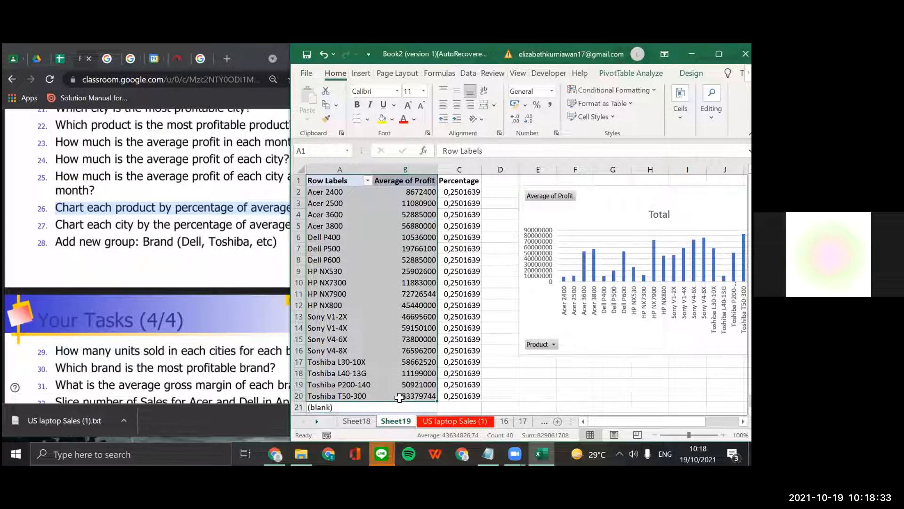
key("ctrl+c")
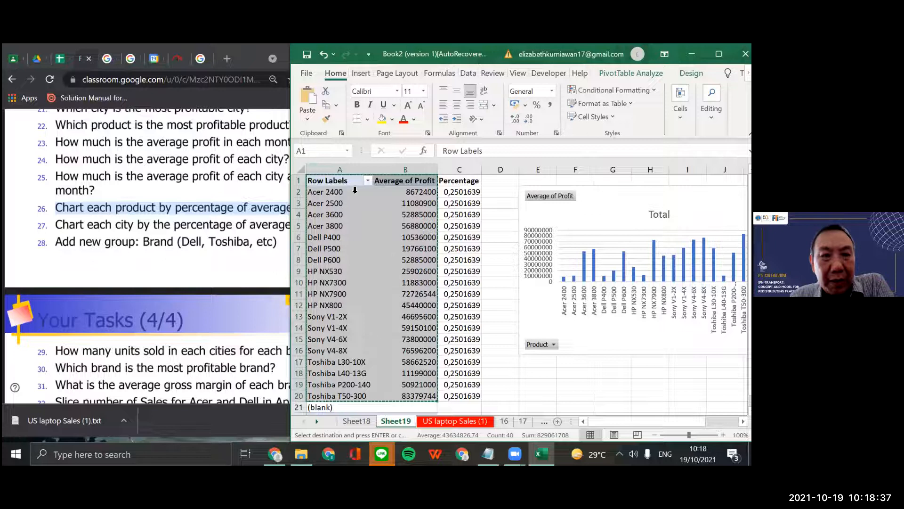
right_click(338, 179)
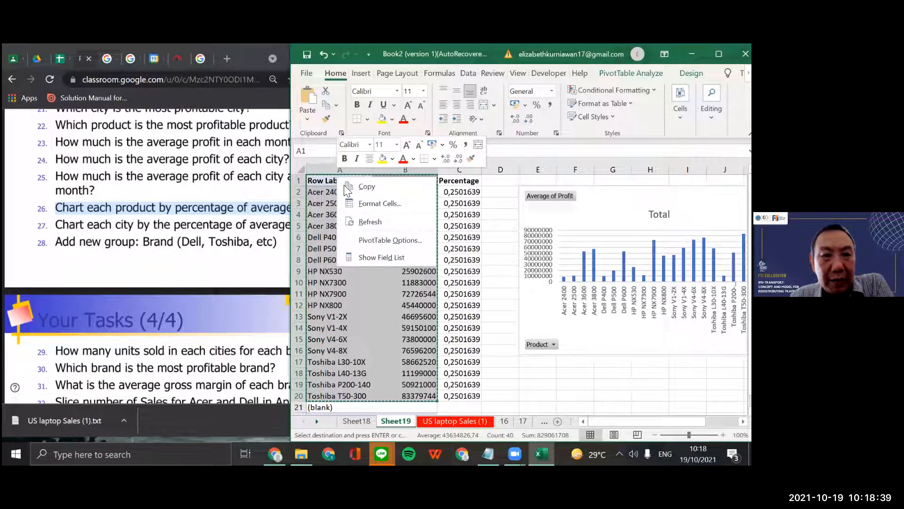
key("Escape")
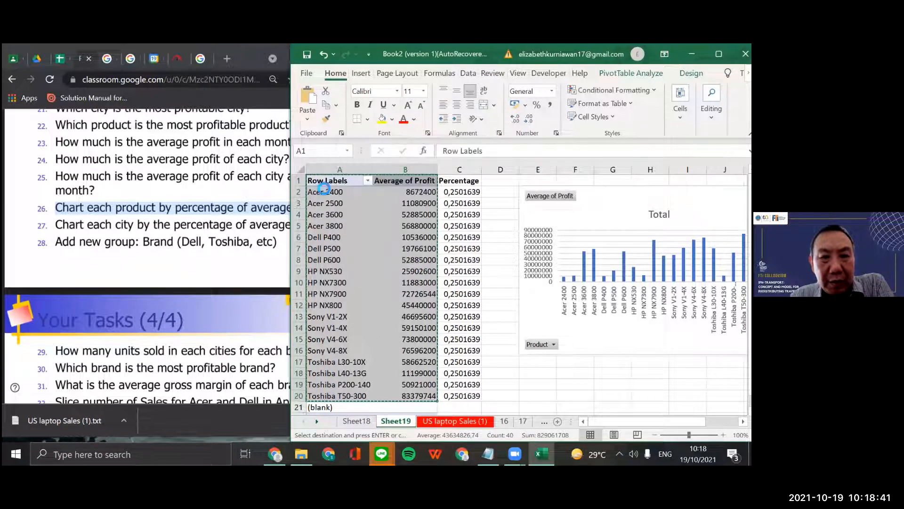
key("Return")
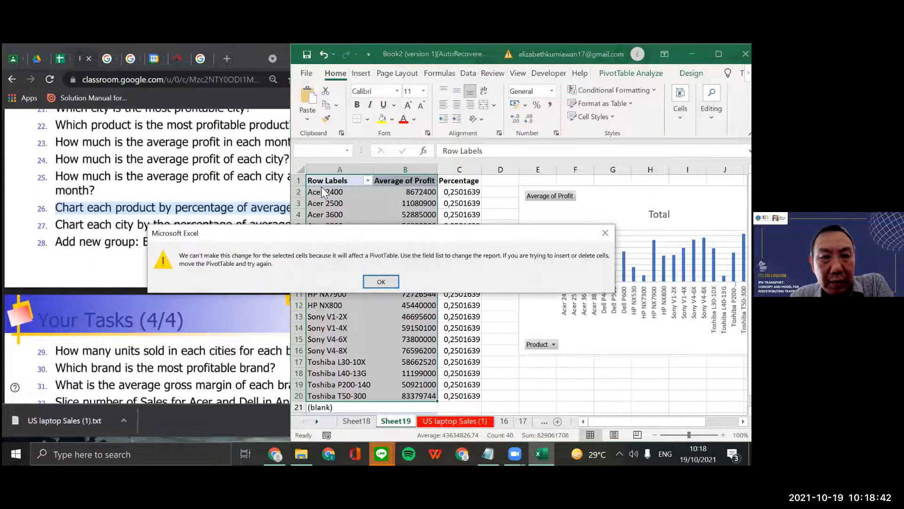
left_click(379, 281)
Insert a blank column before the pivot table's Row Labels column
left_click(342, 169)
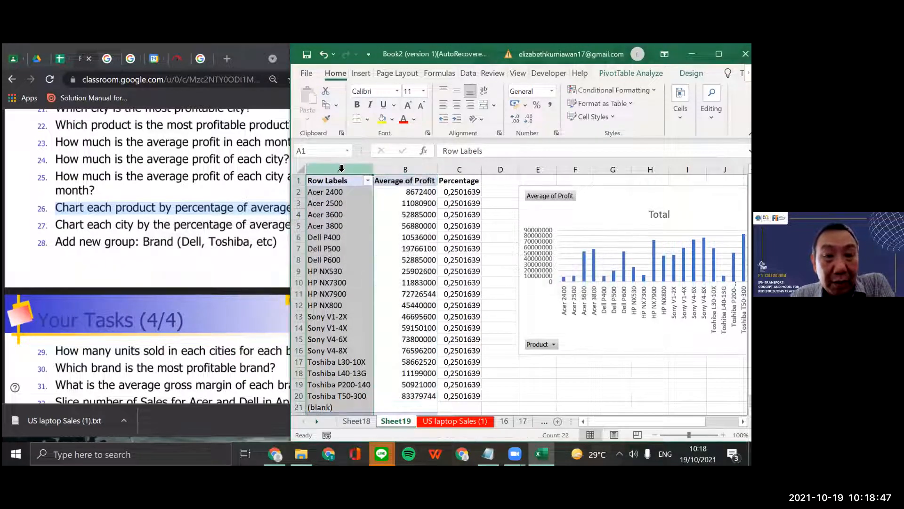
right_click(340, 169)
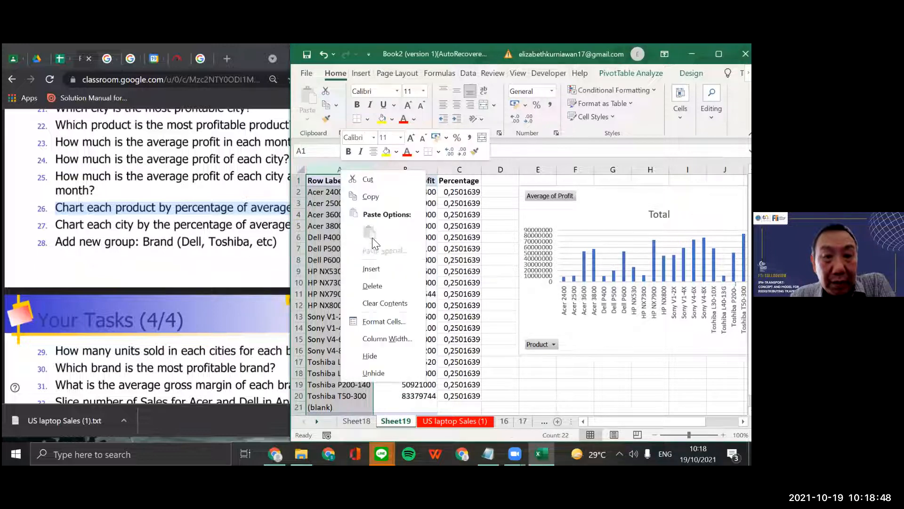
left_click(371, 269)
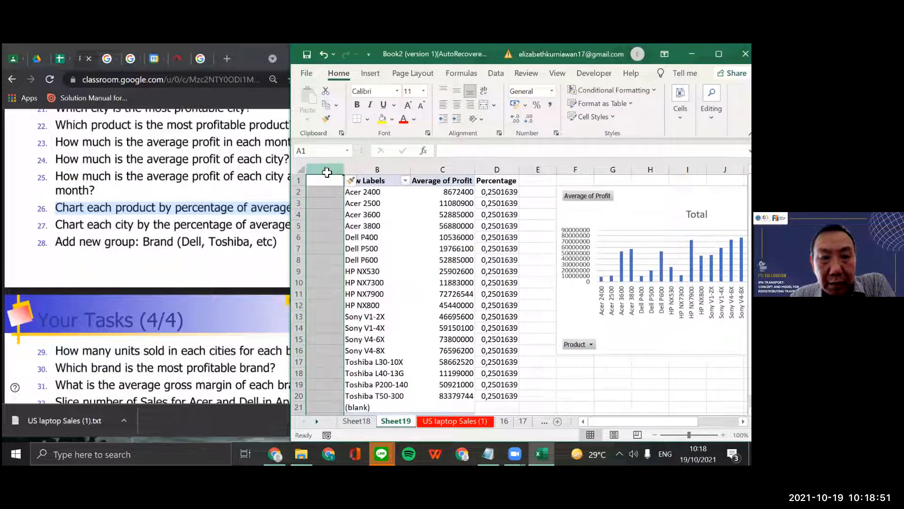
Insert a second blank column ahead of the pivot table
right_click(327, 172)
left_click(358, 273)
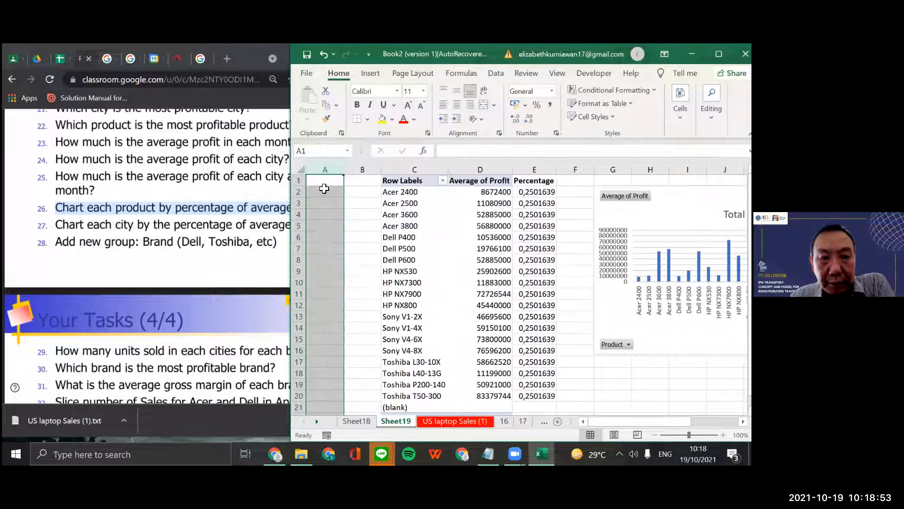
left_click(324, 189)
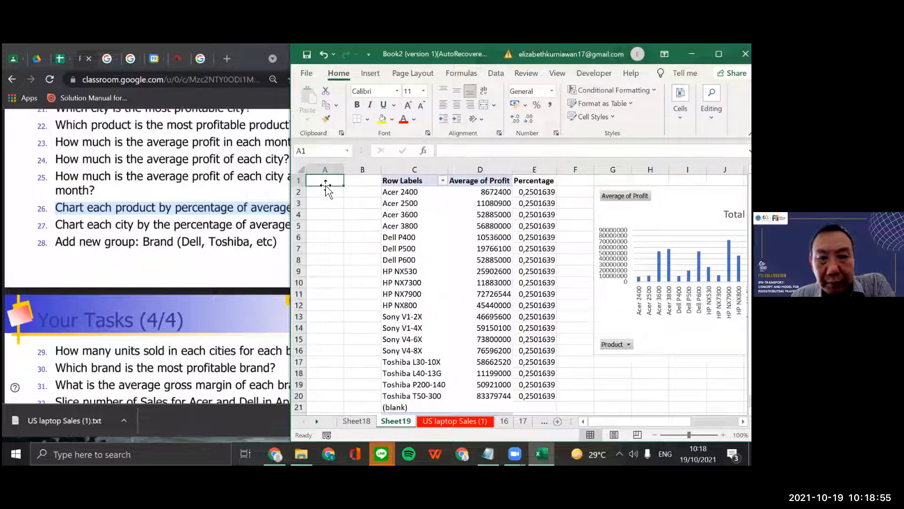
Copy the pivot table rows C2:D20 and the headers C1:D1 into columns A and B, starting at A2 and A1 respectively
left_click_drag(413, 192, 503, 395)
key("ctrl+c")
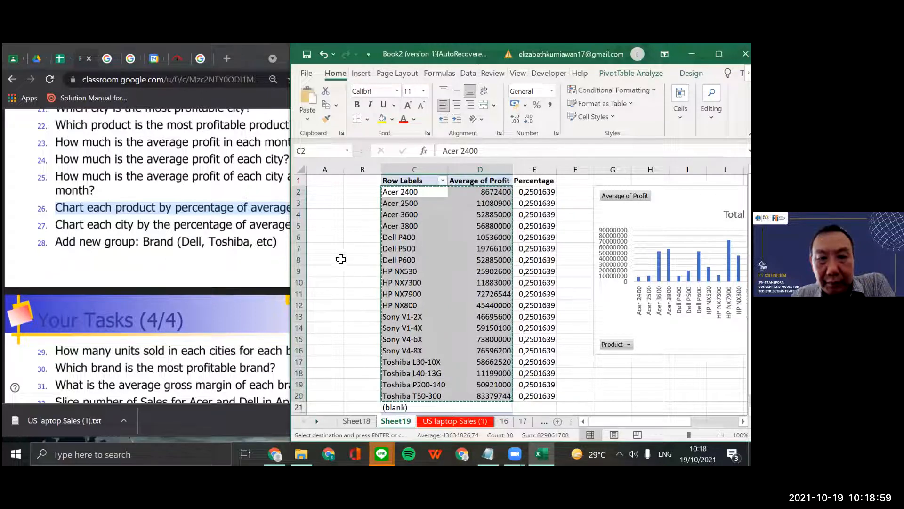
left_click(335, 193)
key("ctrl+v")
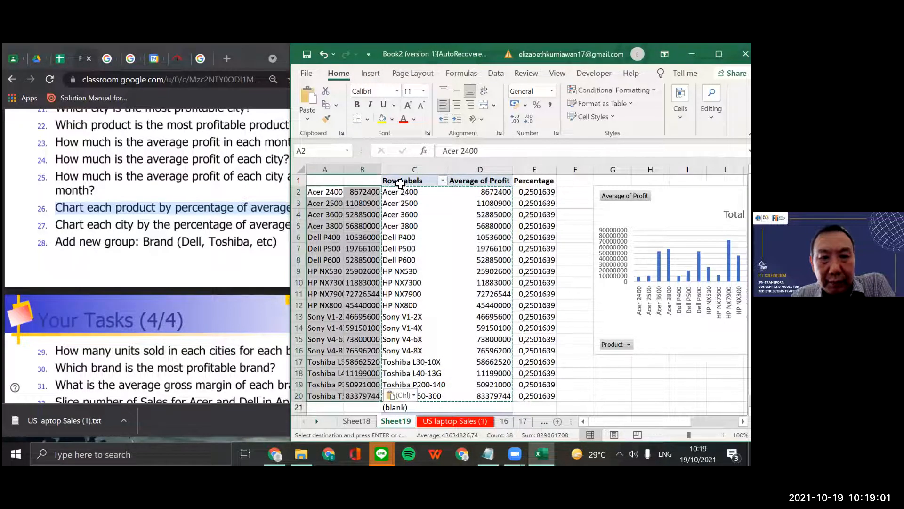
left_click_drag(406, 182, 491, 182)
key("ctrl+c")
left_click(315, 181)
key("ctrl+v")
Try to clear the original pivot table cells C1:D21 beside the copied values
left_click_drag(406, 180, 471, 394)
key("BackSpace")
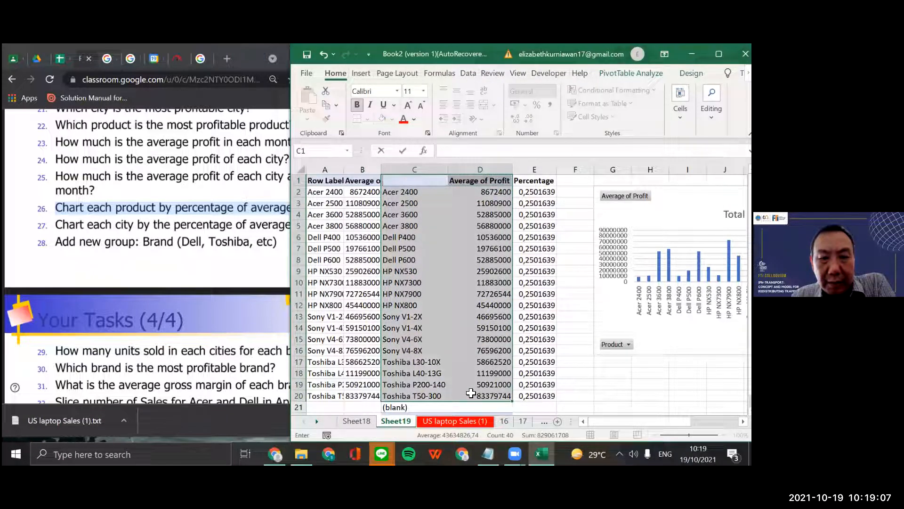
left_click(471, 393)
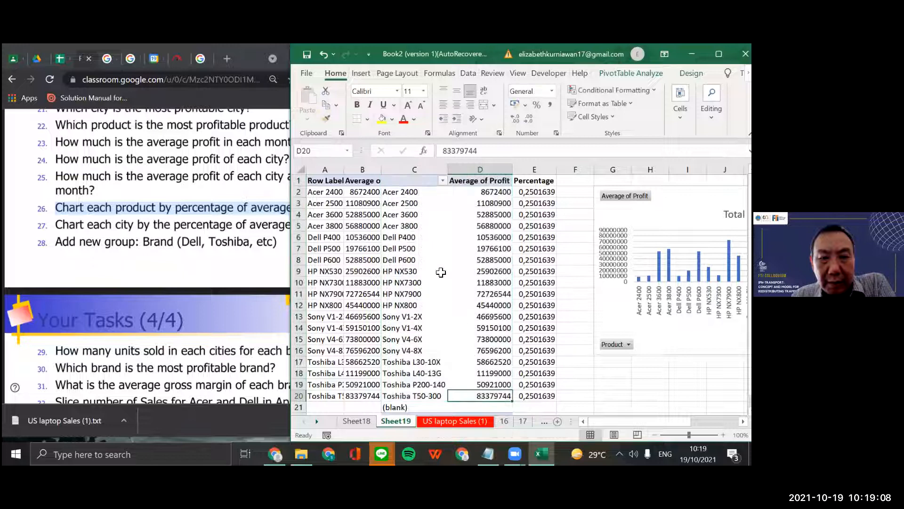
left_click(418, 188)
left_click_drag(420, 182, 490, 377)
right_click(488, 382)
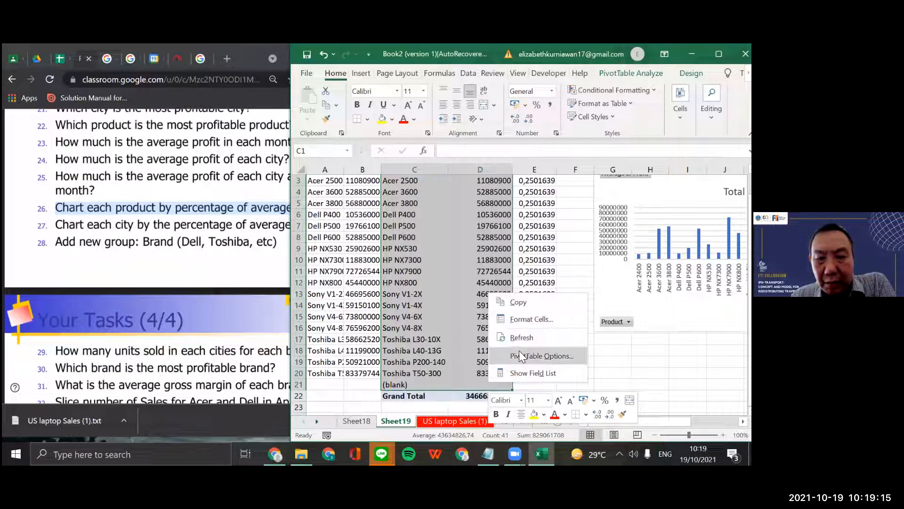
right_click(460, 345)
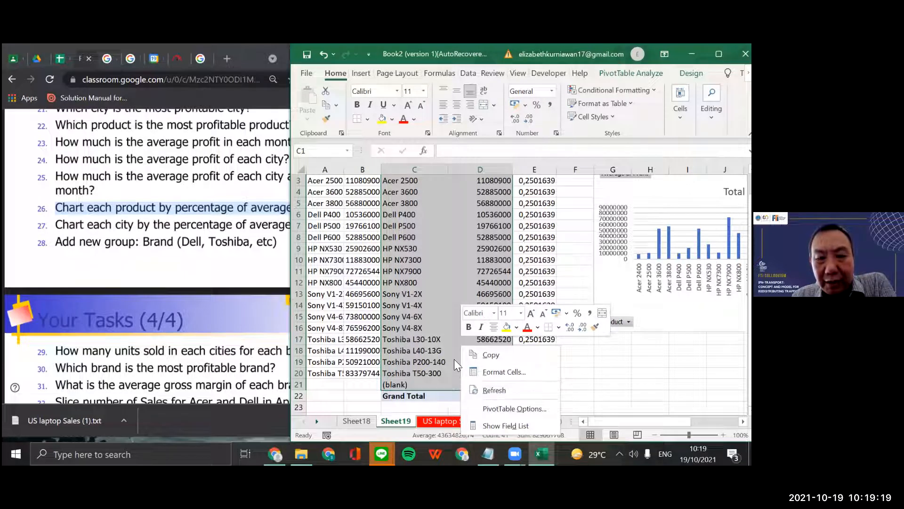
left_click(454, 356)
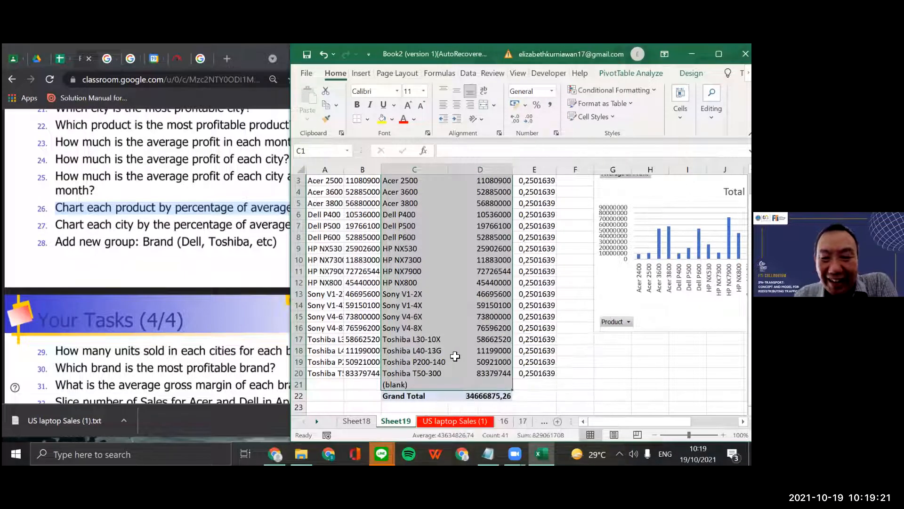
key("Delete")
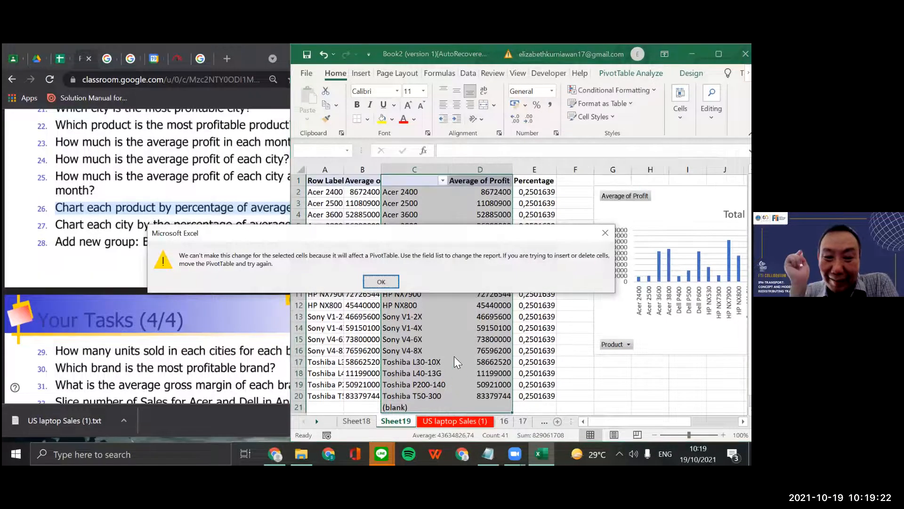
left_click(375, 282)
Try to delete the whole pivot table column C
left_click(425, 171)
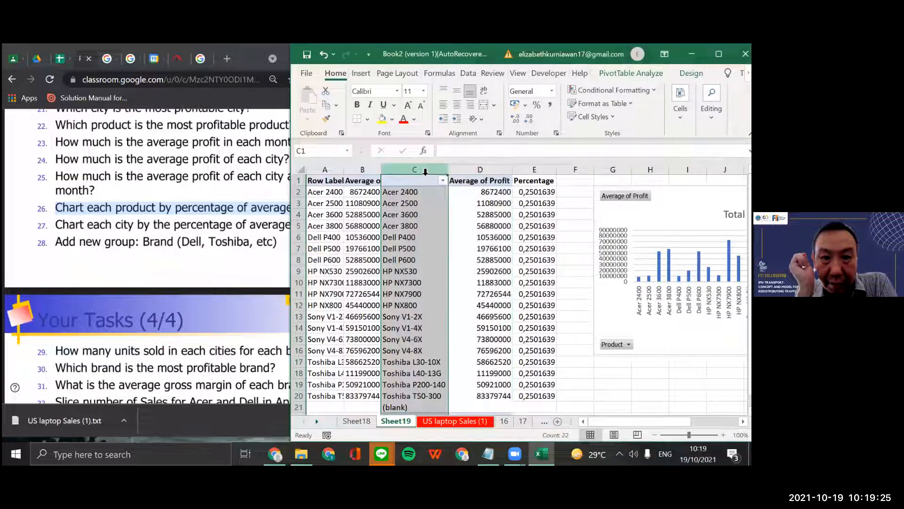
right_click(425, 171)
left_click(458, 289)
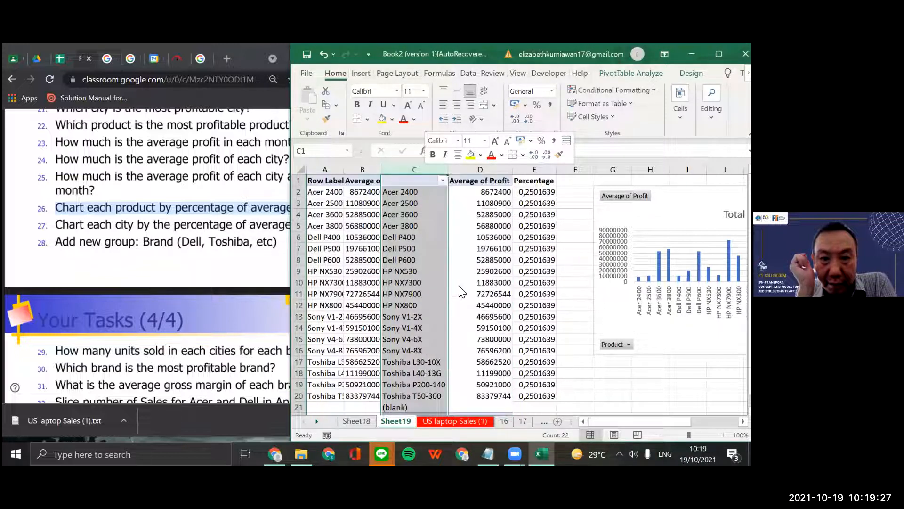
left_click(382, 281)
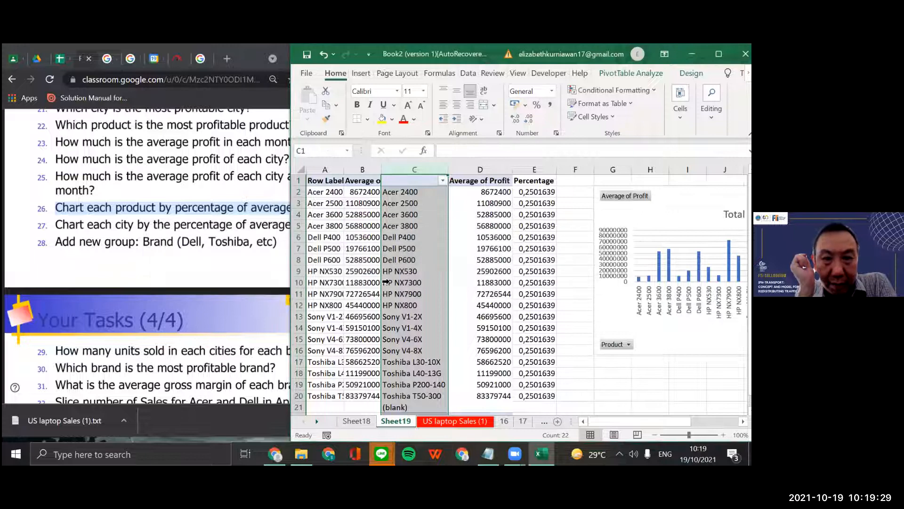
left_click(357, 422)
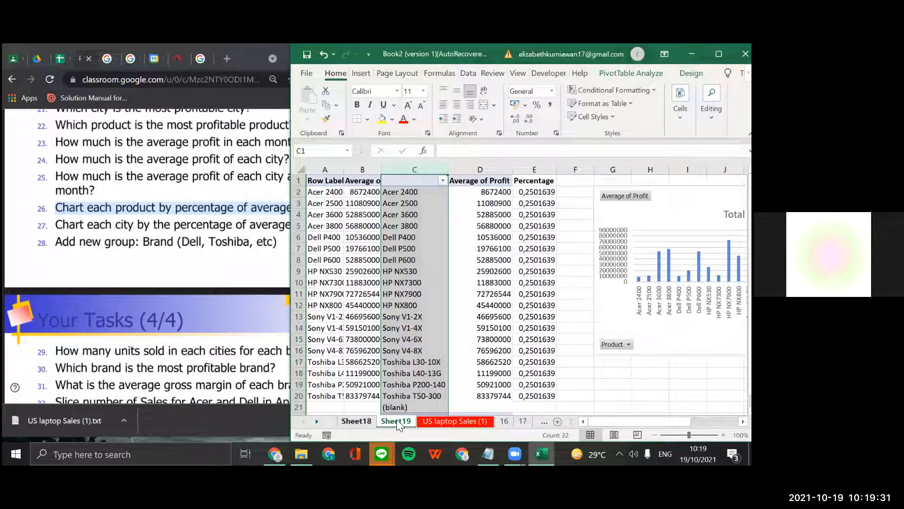
right_click(397, 419)
left_click(424, 250)
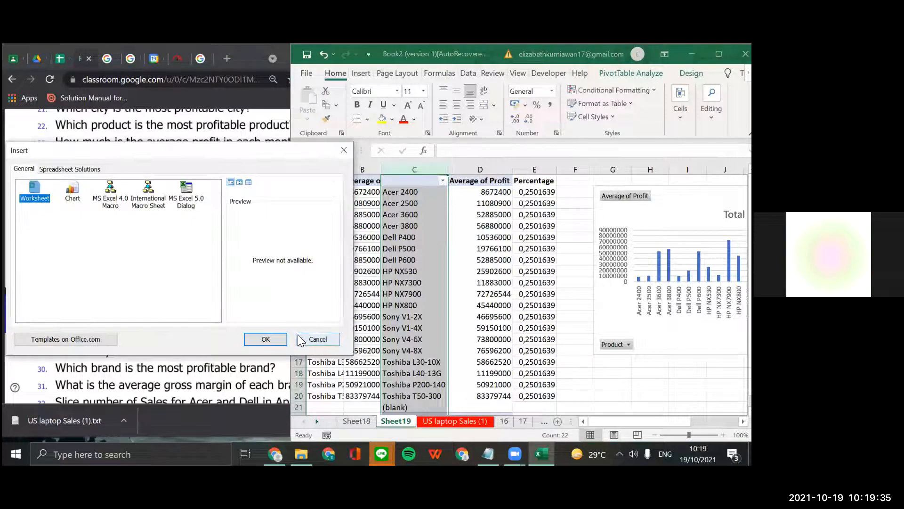
left_click(317, 337)
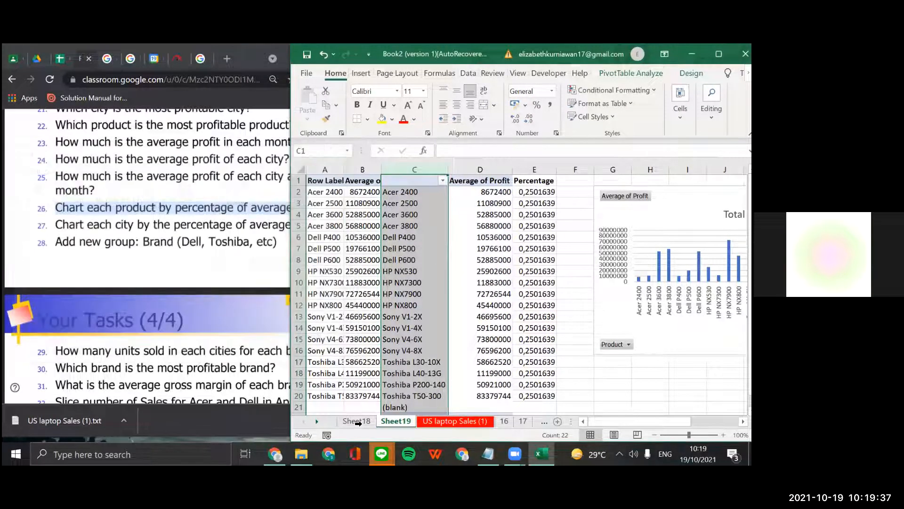
Delete Sheet18 and add a new blank worksheet to the workbook
left_click(357, 421)
right_click(360, 423)
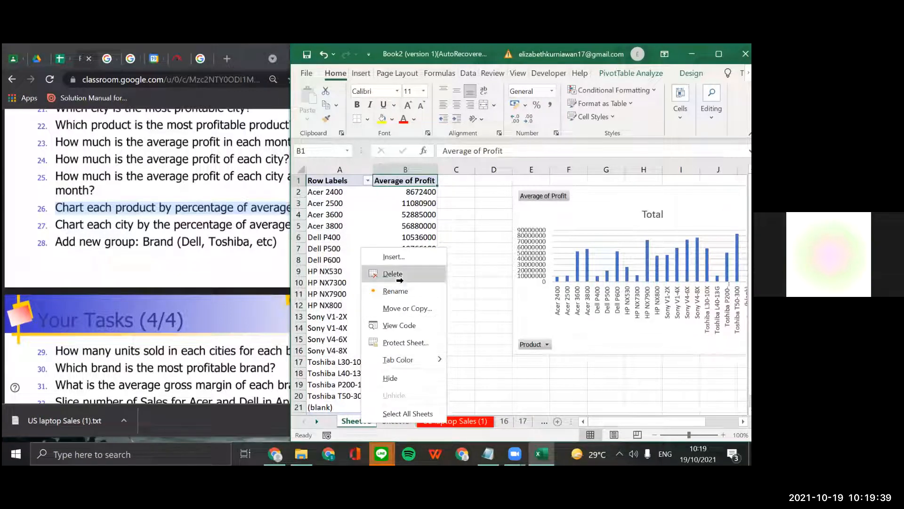
left_click(397, 275)
left_click(415, 281)
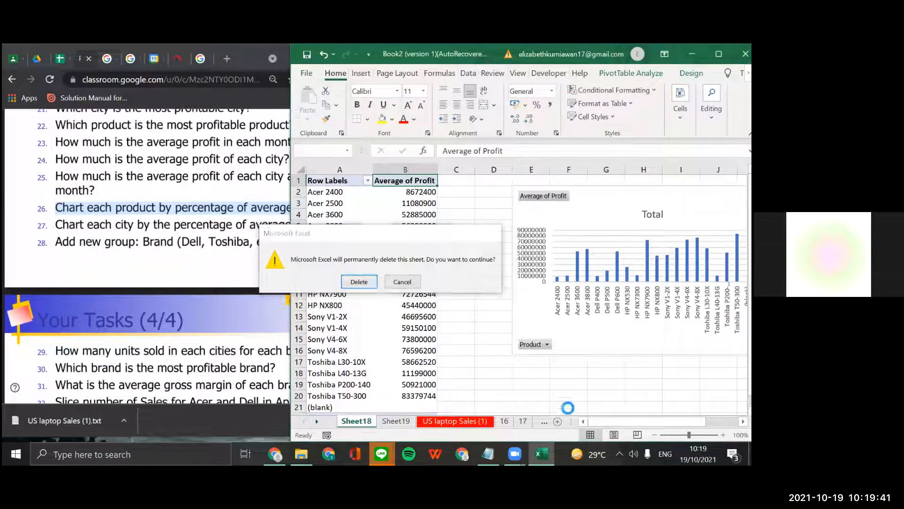
left_click(557, 421)
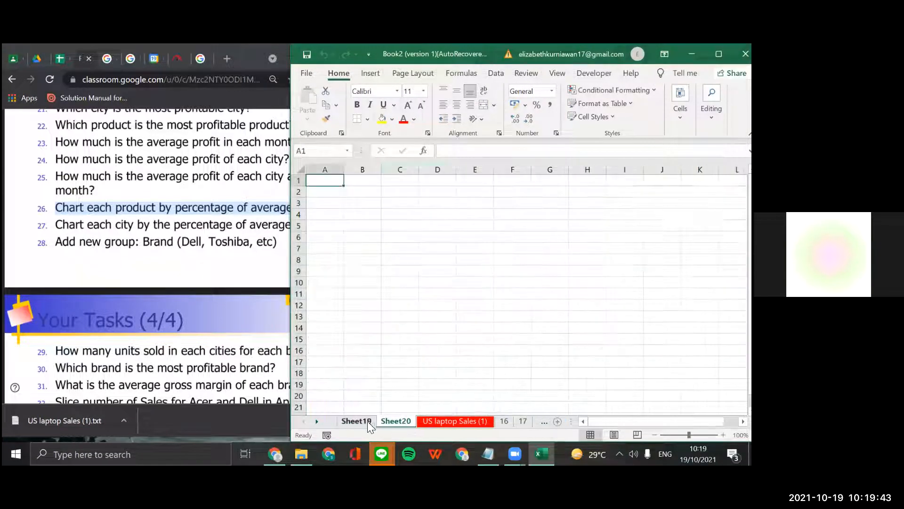
Copy the plain product and profit values A1:B20 from Sheet19 into Sheet20 at A1 and widen columns A and B
right_click(367, 420)
key("Escape")
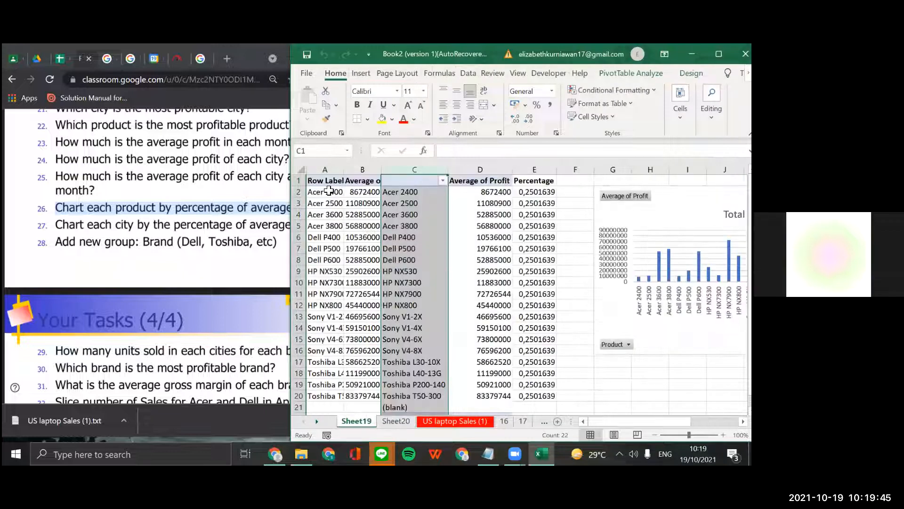
left_click(329, 191)
left_click_drag(332, 181, 362, 396)
key("ctrl+c")
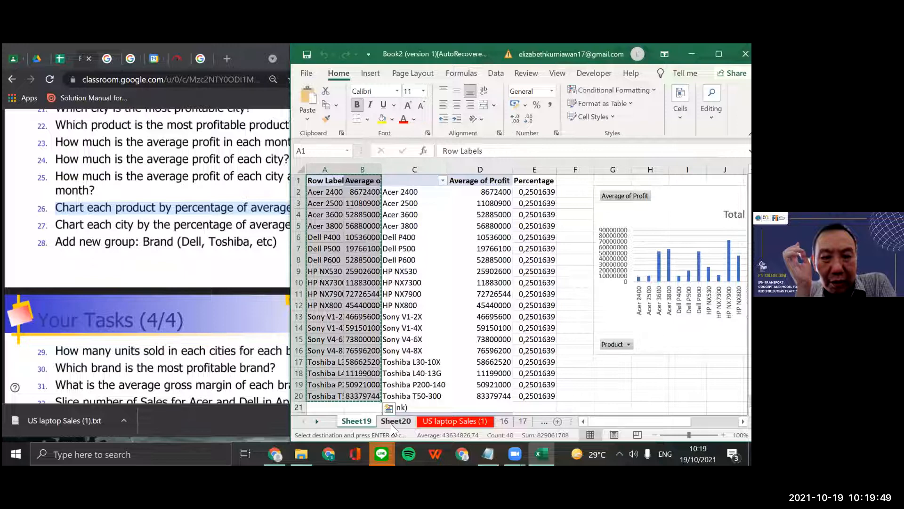
left_click(395, 420)
key("ctrl+v")
left_click_drag(353, 172, 425, 174)
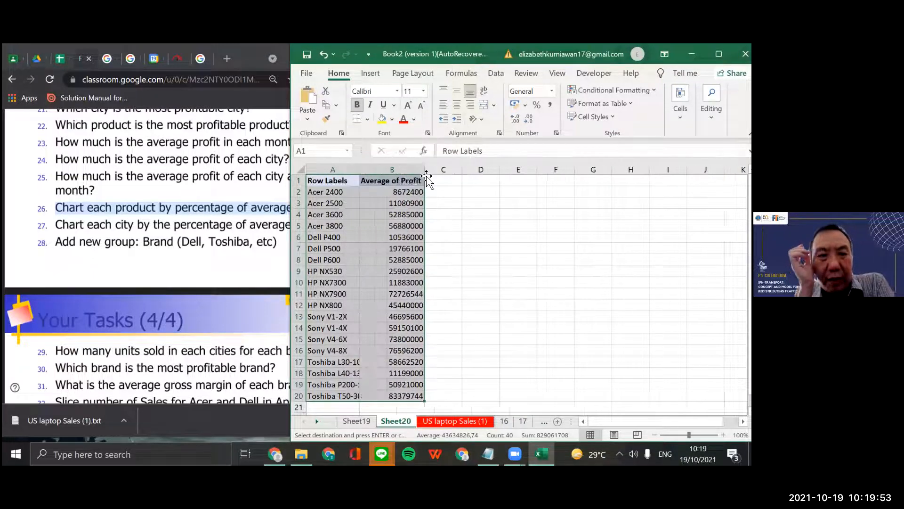
Copy the Grand Total row C22:D22 from Sheet19 into row 21 of Sheet20, below the product list
left_click(356, 420)
scroll(415, 330, "down", 2)
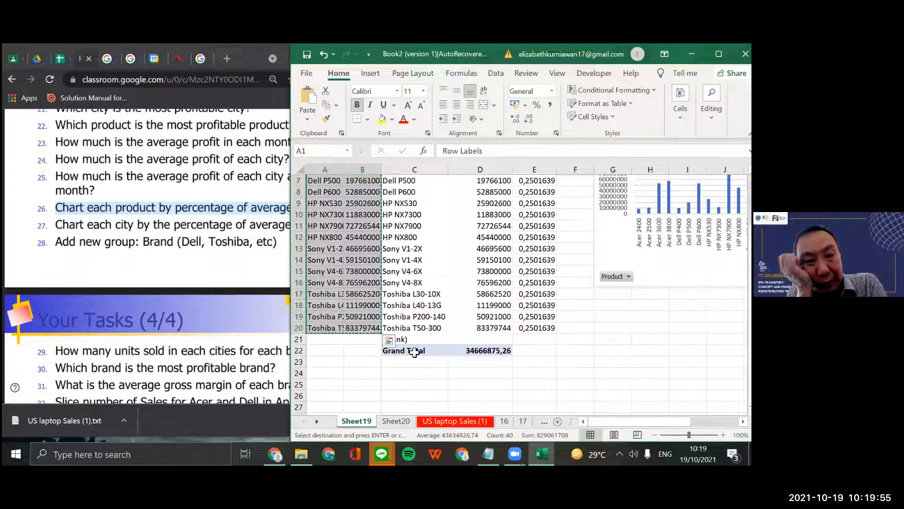
left_click_drag(414, 353, 485, 352)
key("ctrl+c")
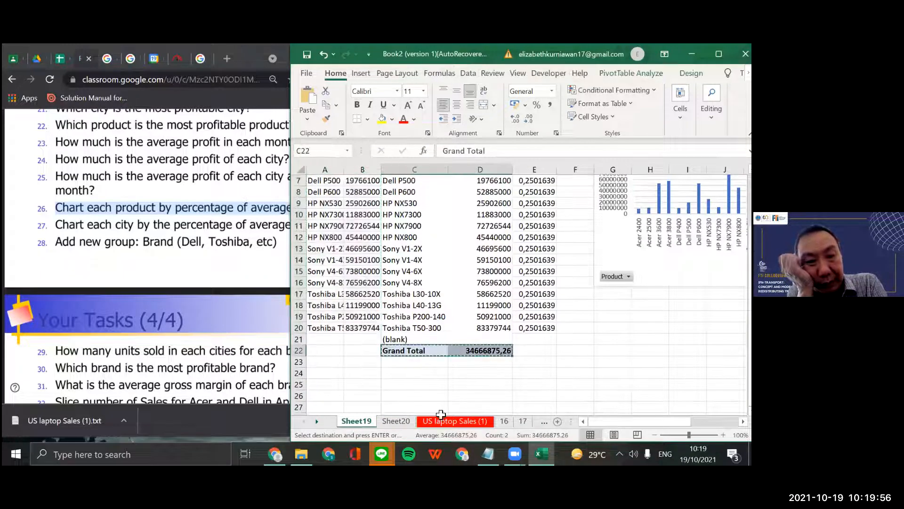
left_click(401, 418)
right_click(357, 422)
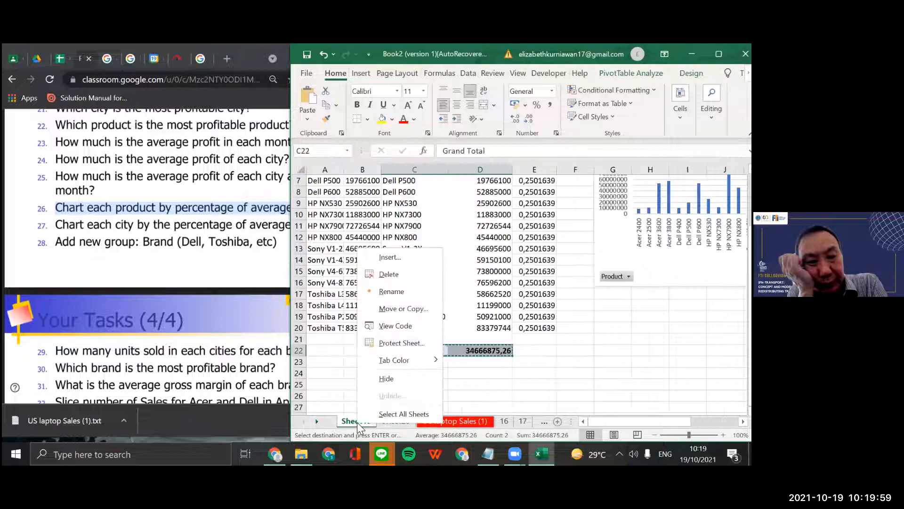
left_click(402, 274)
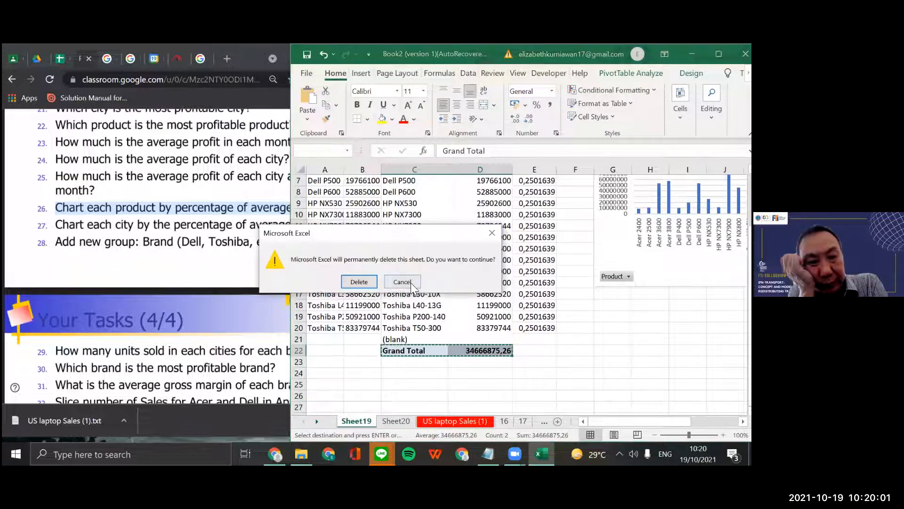
left_click(494, 232)
scroll(602, 226, "up", 2)
scroll(602, 226, "right", 1)
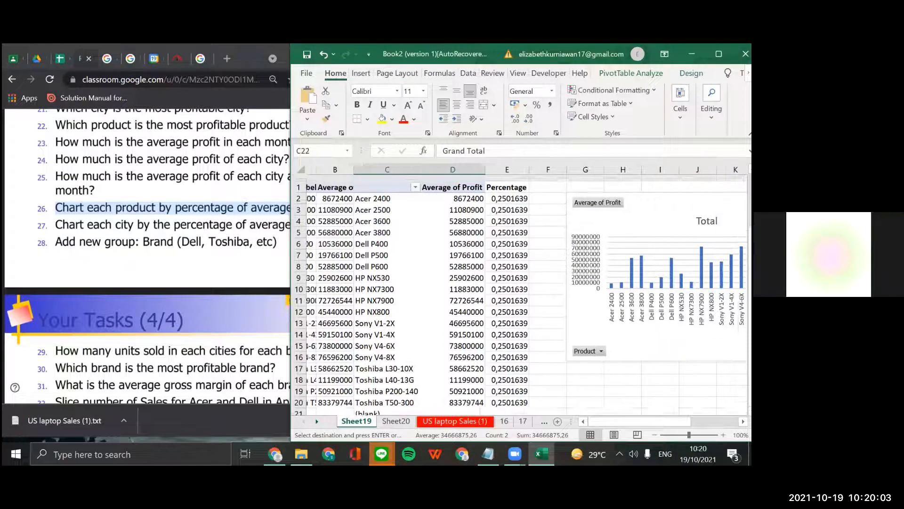
left_click(602, 224)
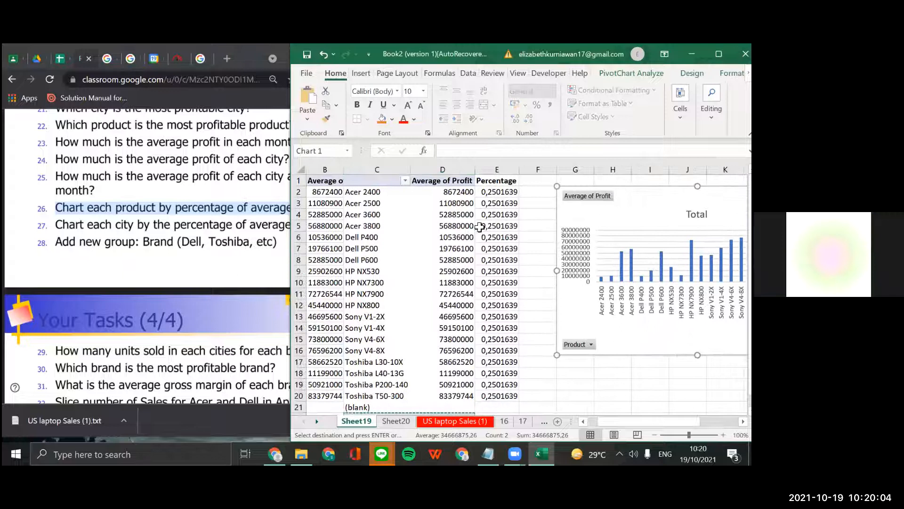
Add the header Percentage in cell C1 of Sheet20
left_click(395, 421)
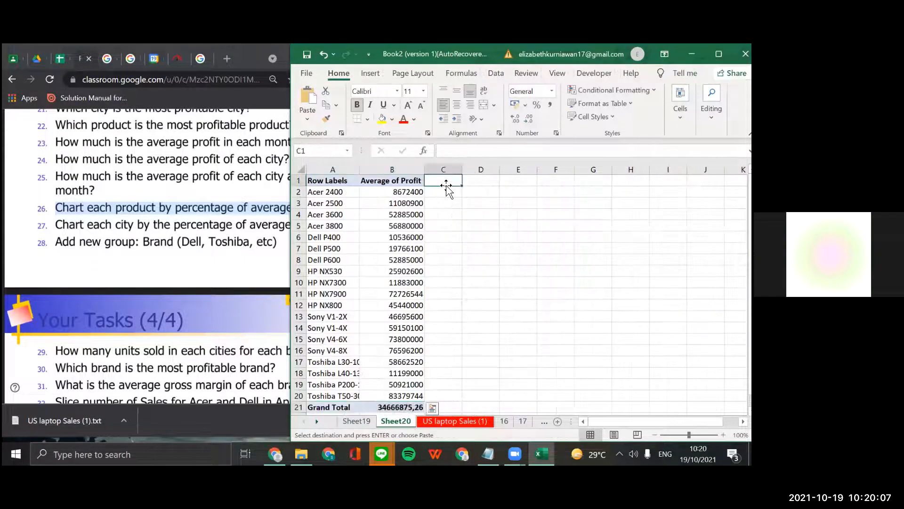
type("Perce")
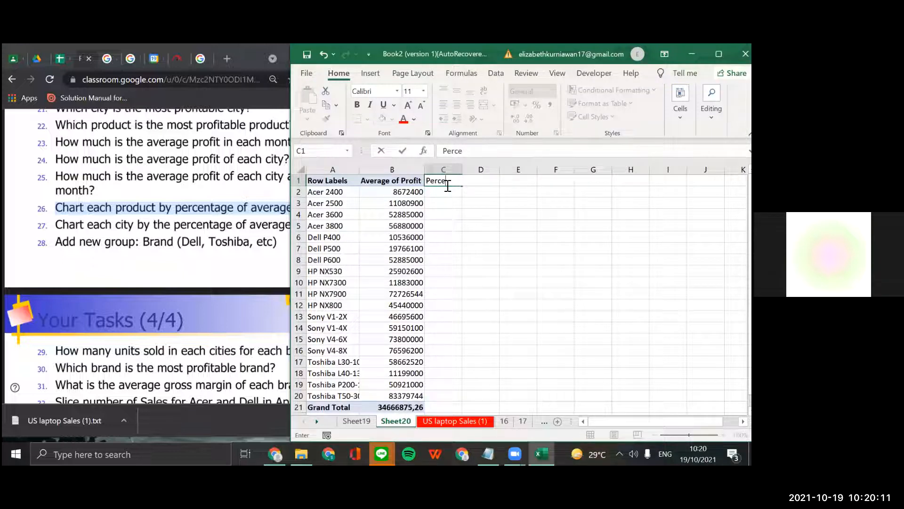
type("ntage")
key("Return")
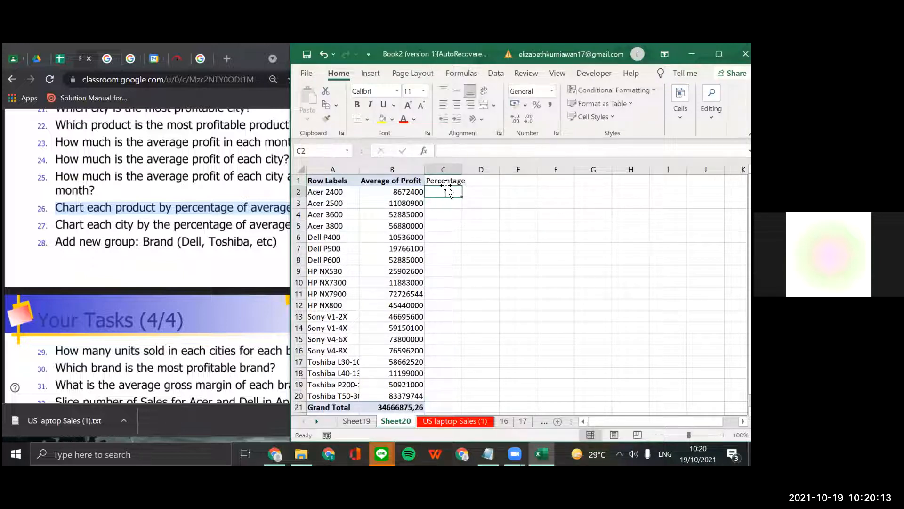
Try to name the Grand Total value cell B21 on Sheet20 aaaaa
left_click(392, 407)
left_click(320, 156)
type("aaaaa")
key("Return")
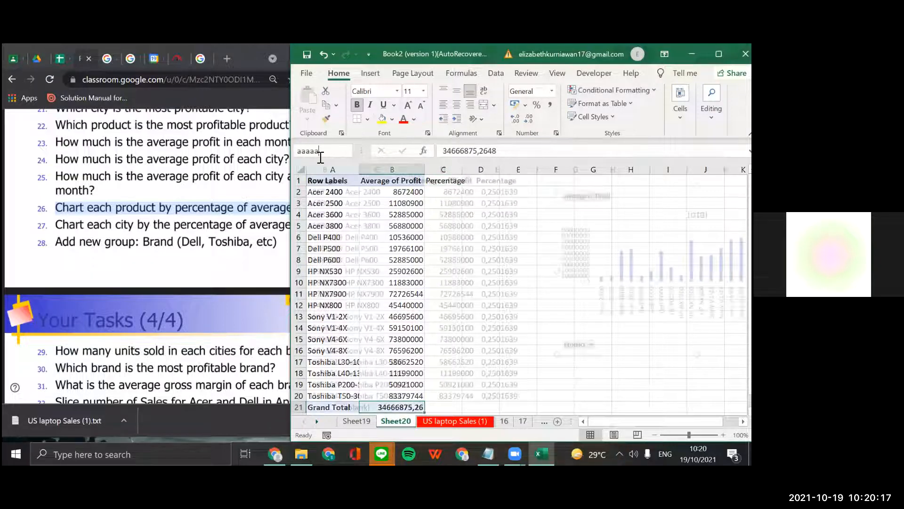
left_click(407, 421)
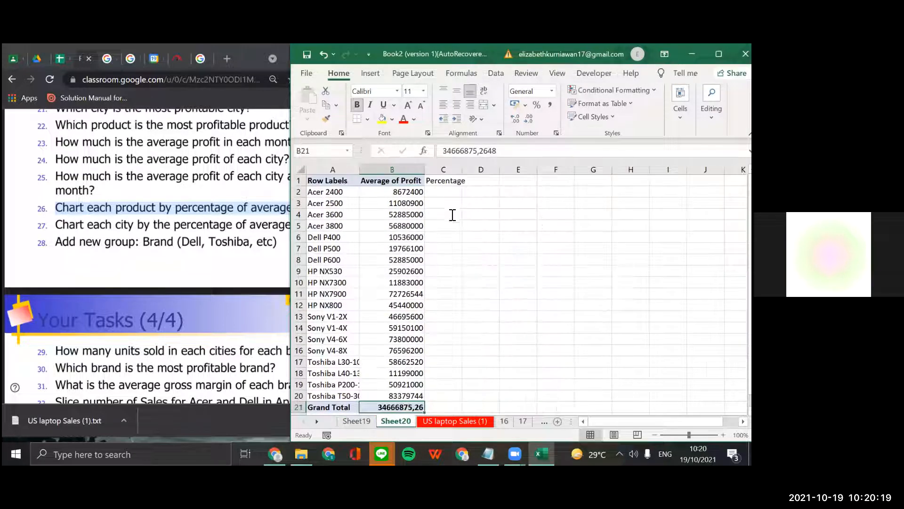
Name the Grand Total cell B21 aaa and fill the Percentage column from C2 down with the formula =B2/aaa
left_click(315, 156)
type("aaa")
left_click(435, 190)
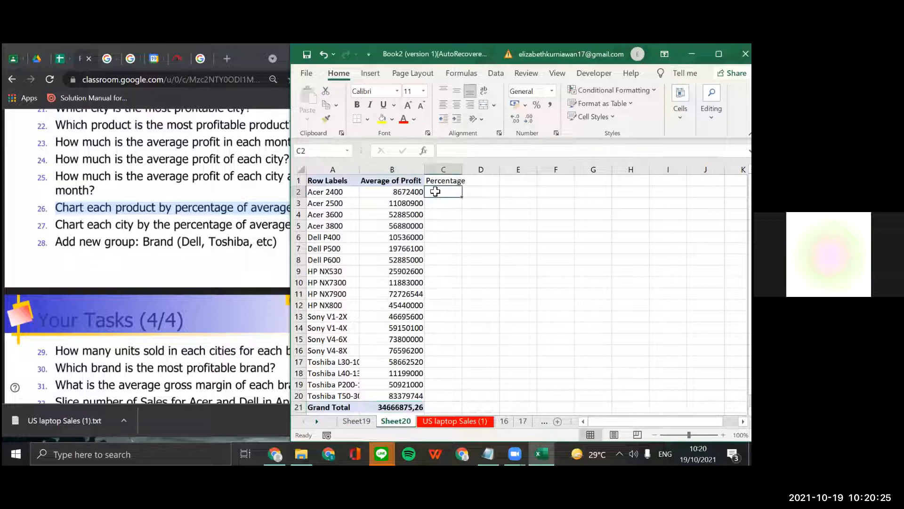
type("=")
left_click(400, 193)
type("/aaa")
key("Return")
left_click_drag(459, 196, 456, 405)
Total the Percentage column in the Grand Total row by entering a SUM of C2:C20 in cell C21
left_click(453, 408)
type("=s")
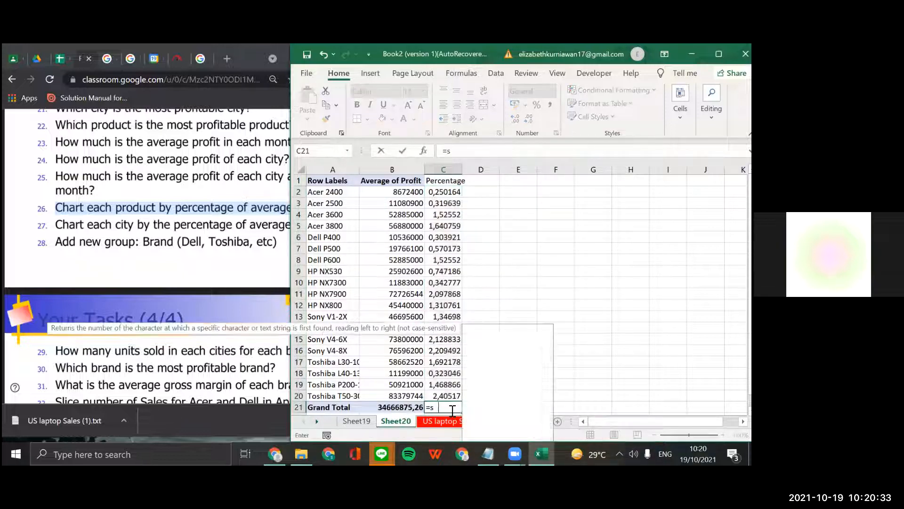
type("um(")
left_click_drag(446, 198, 460, 392)
key("Return")
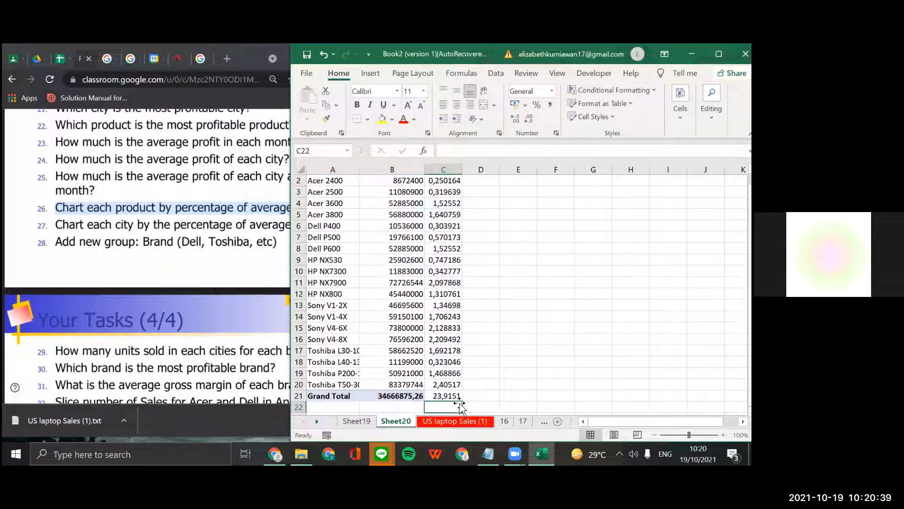
Change the percentage formula in C2 to =(B2/aaa)*100 and fill it down to C20
scroll(460, 269, "up", 1)
left_click(438, 202)
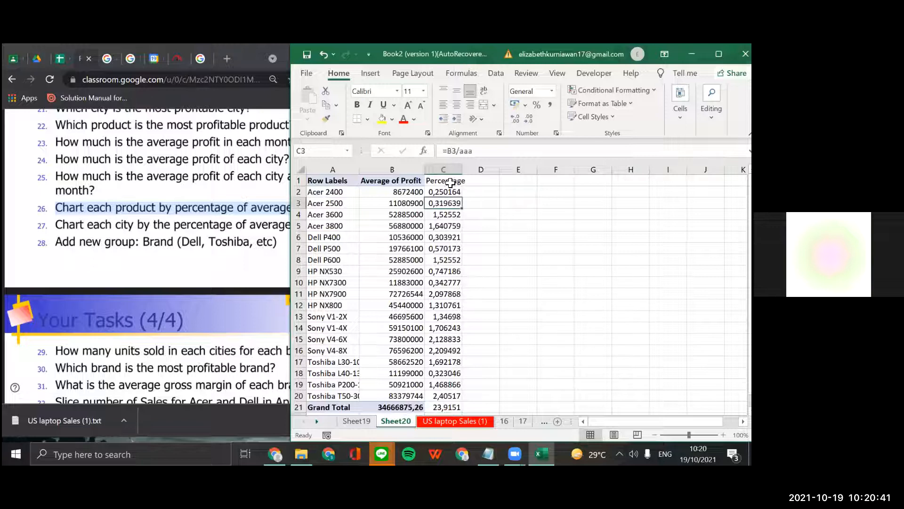
left_click(448, 214)
key("Down")
key("Down")
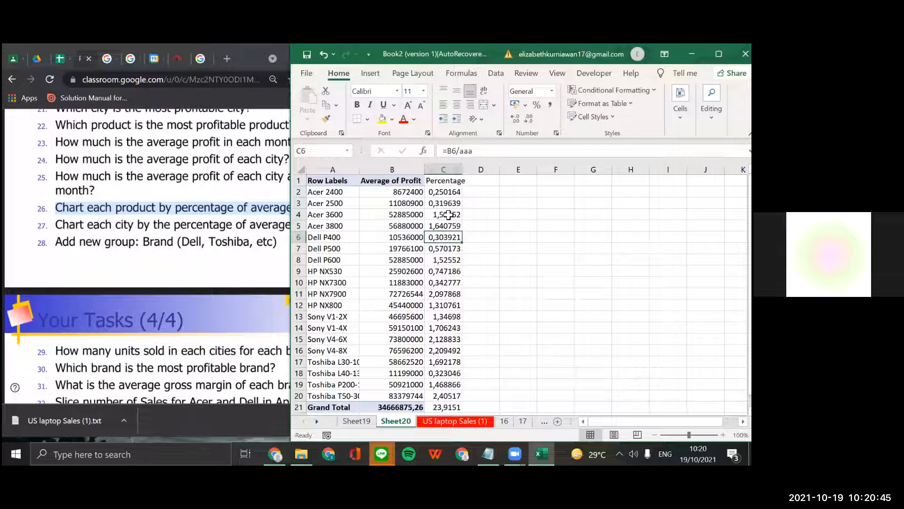
left_click(448, 190)
left_click(492, 157)
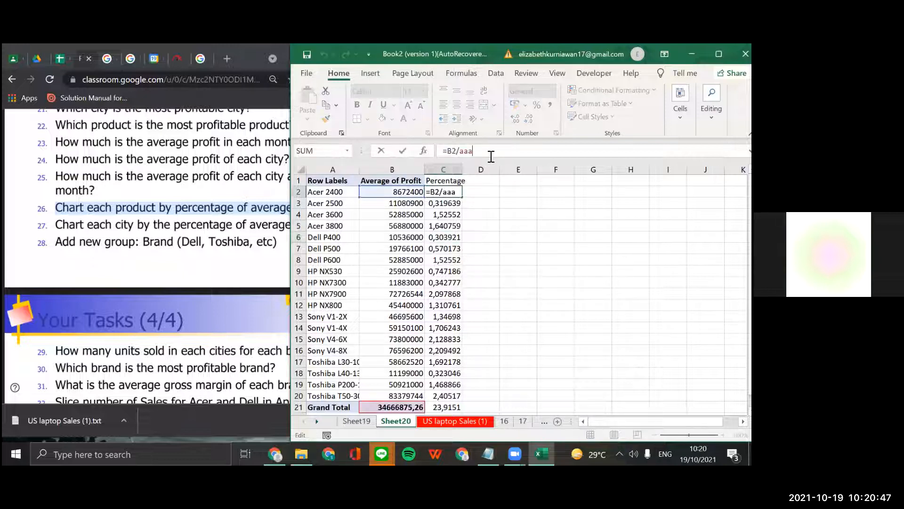
left_click(448, 151)
type("(")
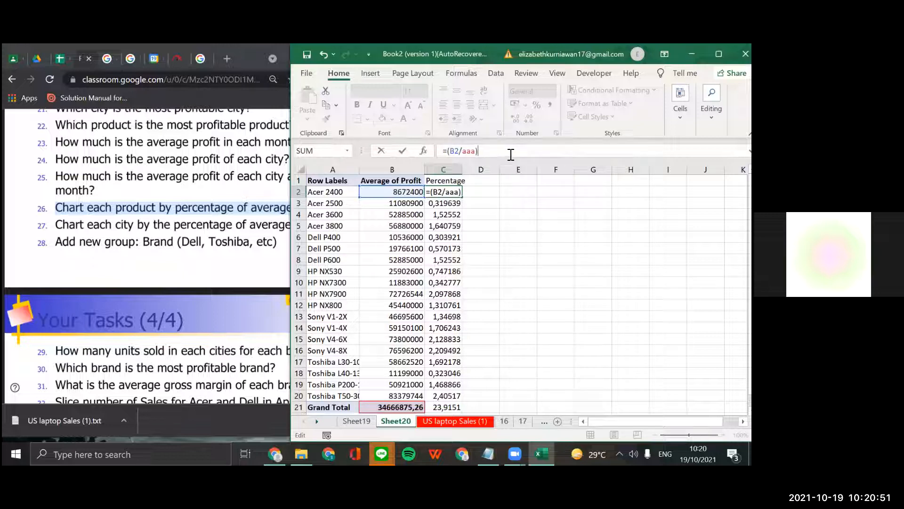
type("*100")
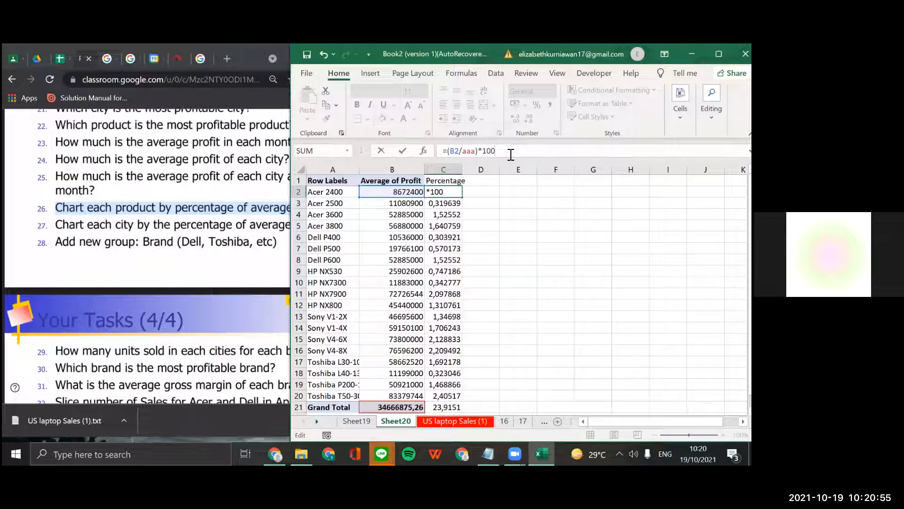
key("Return")
left_click(457, 194)
left_click_drag(464, 197, 451, 354)
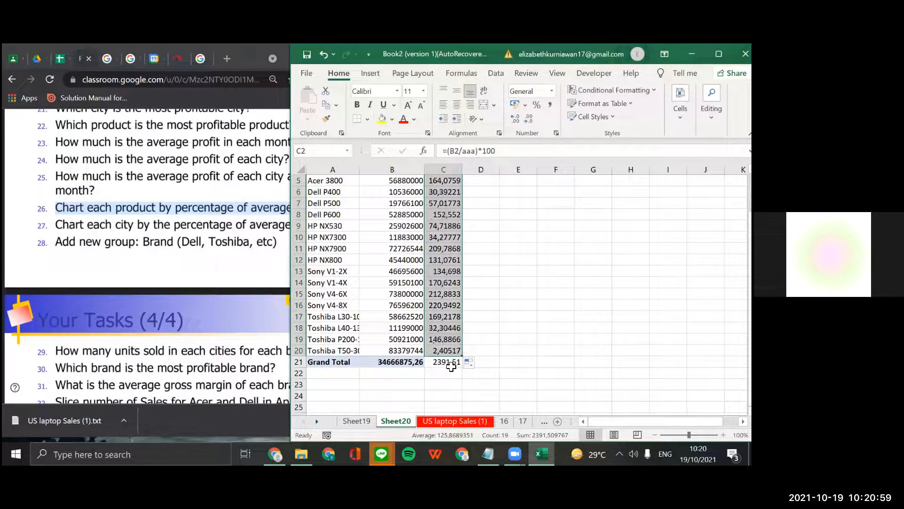
Check the formulas in C21 and C17 and compare the Grand Total values on Sheet19 and Sheet20
left_click(450, 363)
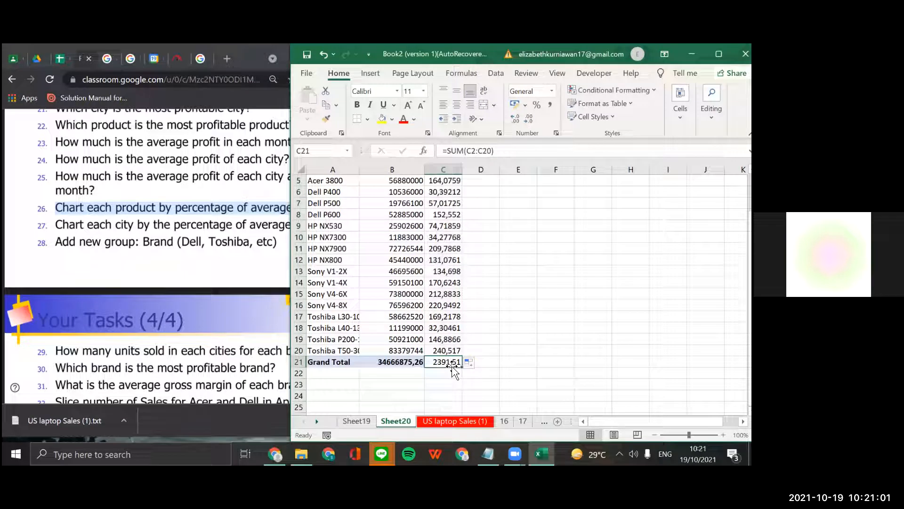
left_click(443, 318)
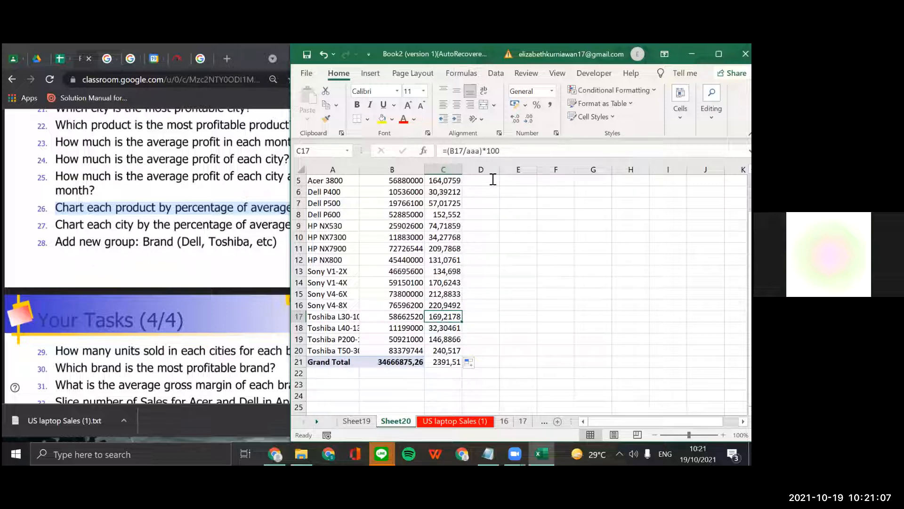
key("F2")
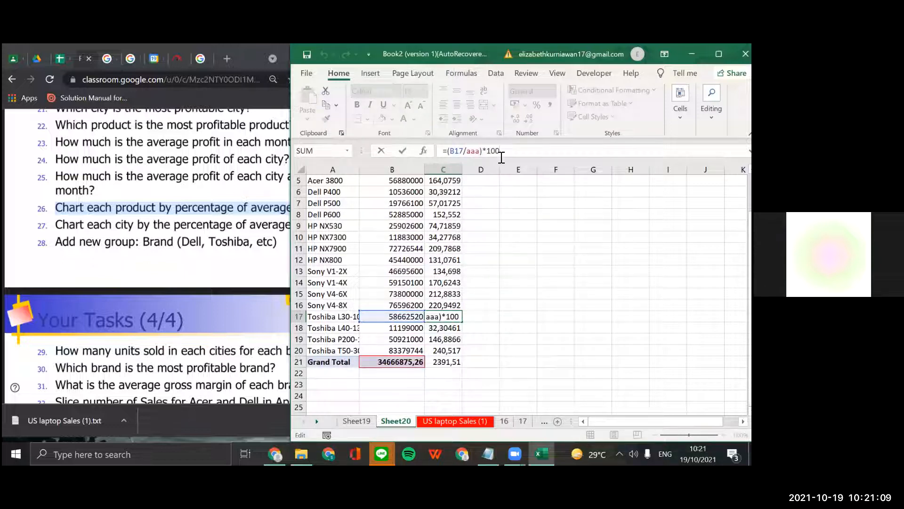
key("Return")
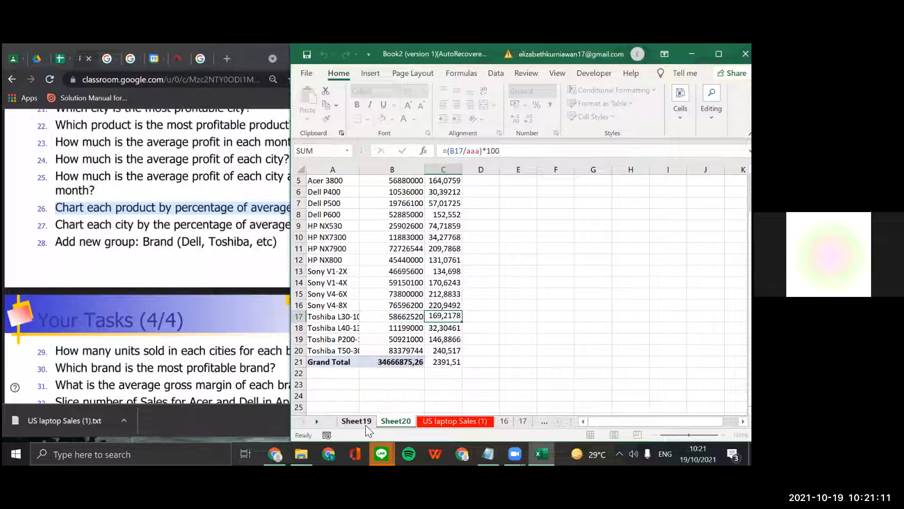
left_click(389, 422)
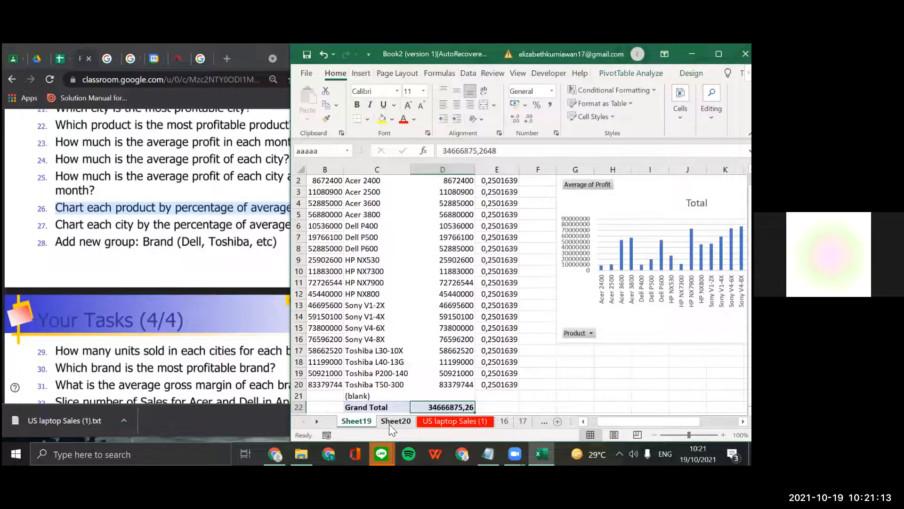
left_click(366, 419)
left_click(383, 419)
scroll(444, 289, "up", 1)
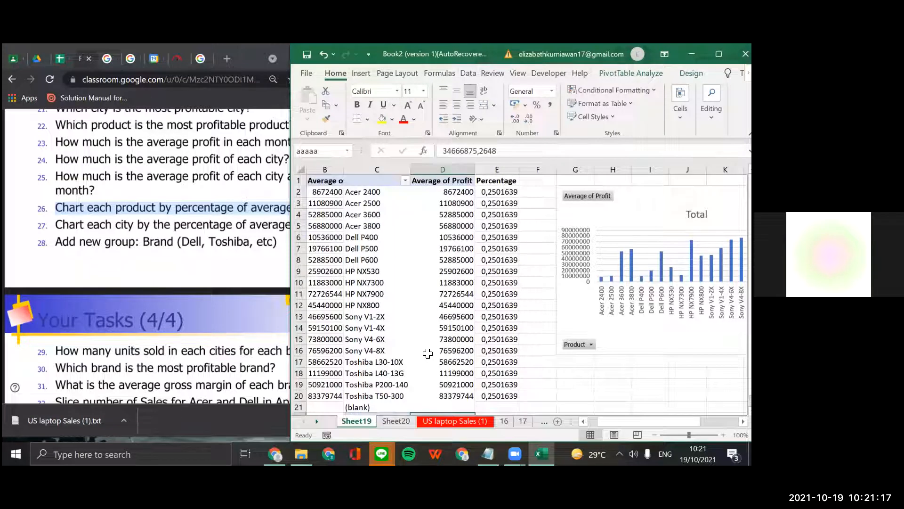
scroll(428, 353, "down", 1)
scroll(424, 347, "up", 1)
scroll(414, 344, "down", 1)
scroll(442, 320, "down", 1)
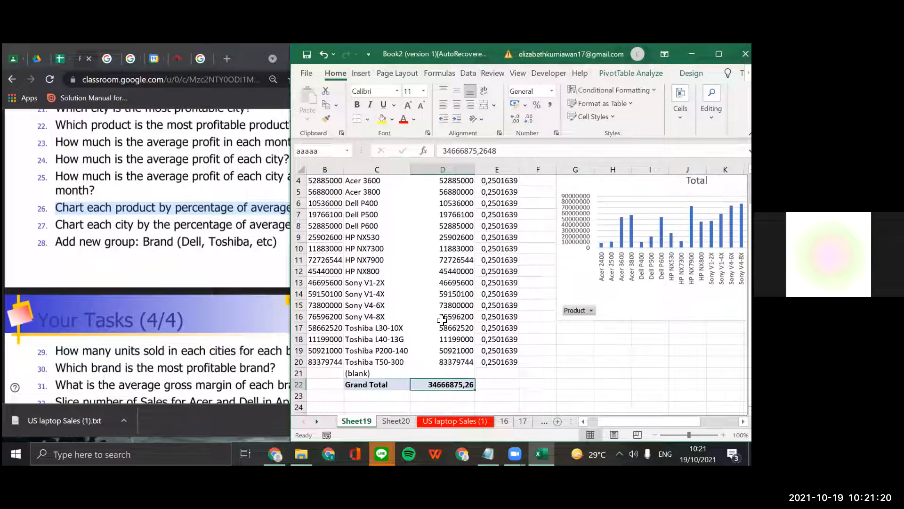
left_click(397, 421)
left_click(421, 362)
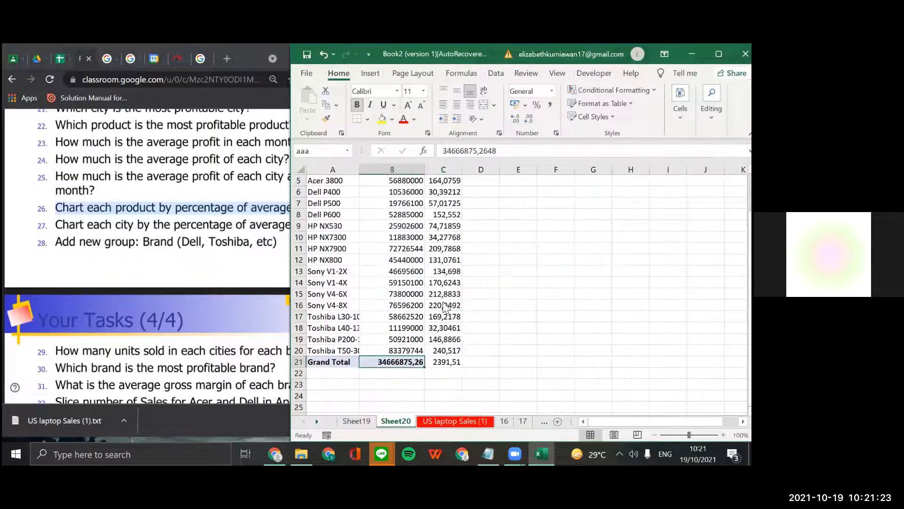
left_click(477, 151)
double_click(477, 152)
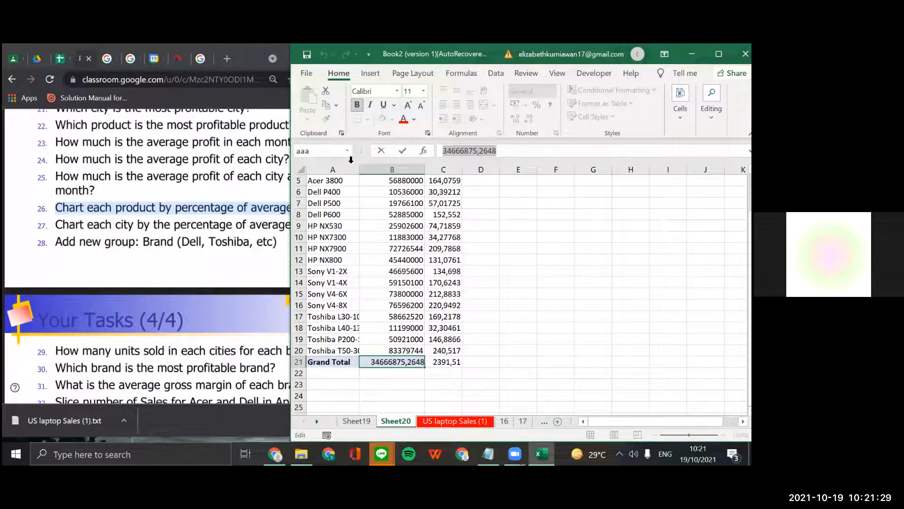
key("Escape")
scroll(432, 187, "up", 2)
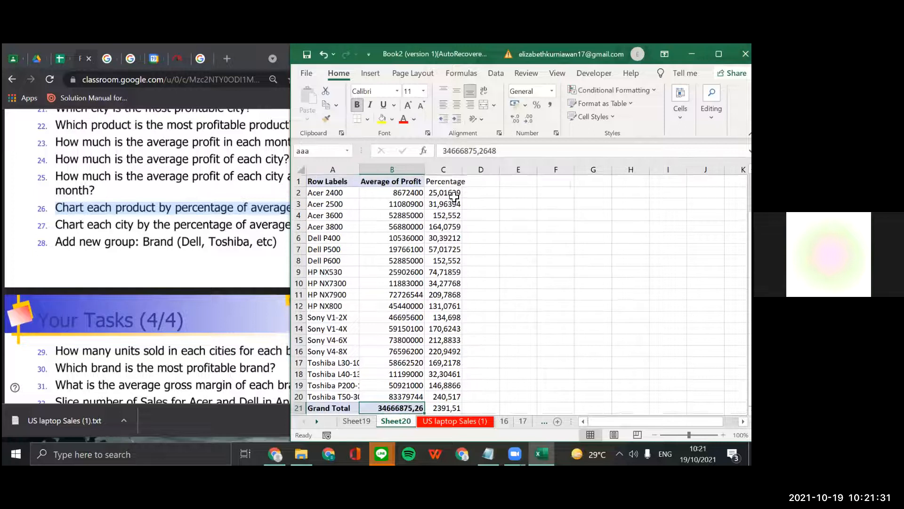
Widen column C slightly so that the Percentage header fits
left_click(455, 193)
left_click(455, 181)
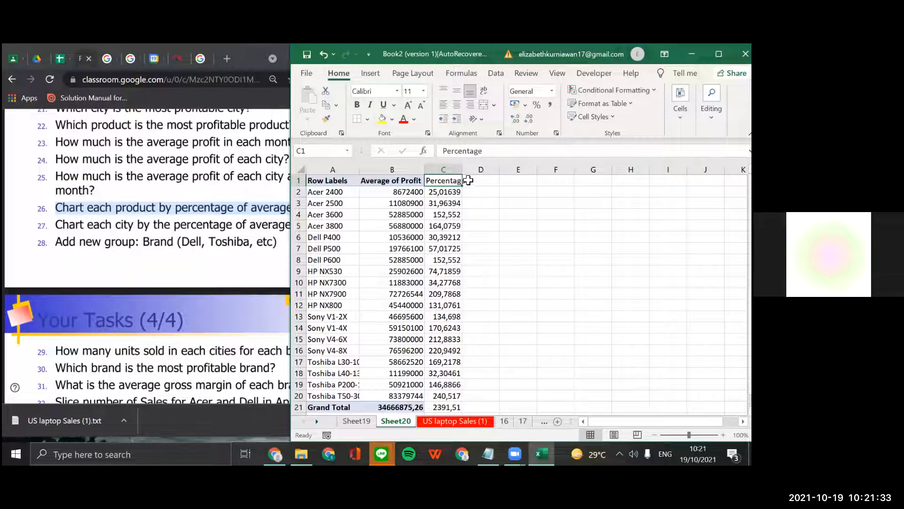
left_click_drag(465, 174, 470, 174)
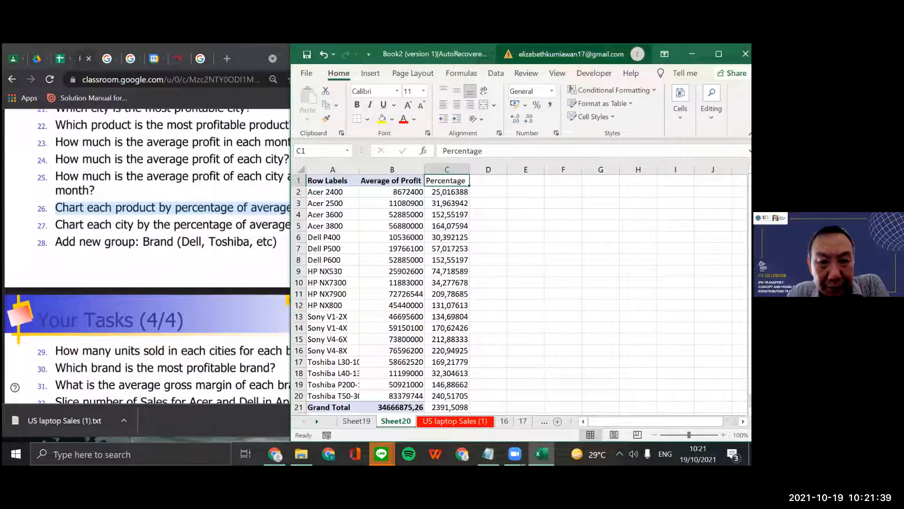
Replace the Grand Total value in B21 with a SUM formula over the product profits in B2:B20
left_click(385, 407)
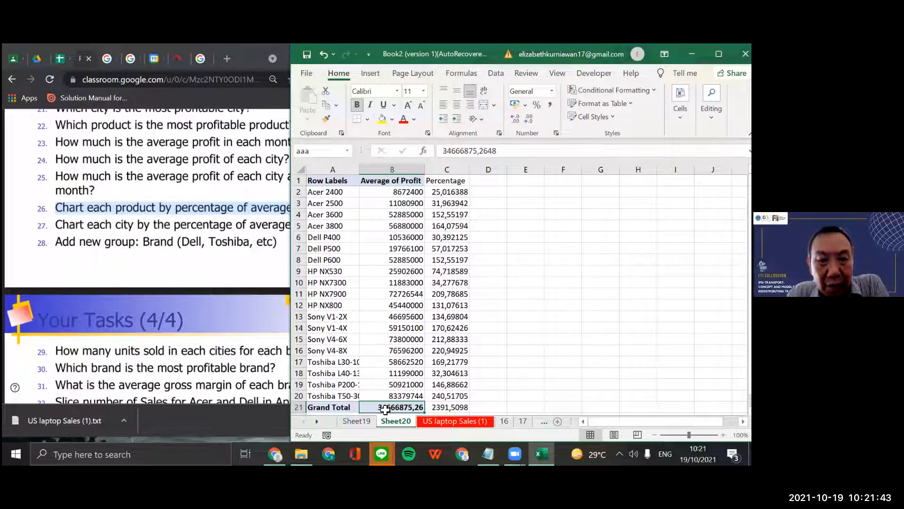
type("=sum(")
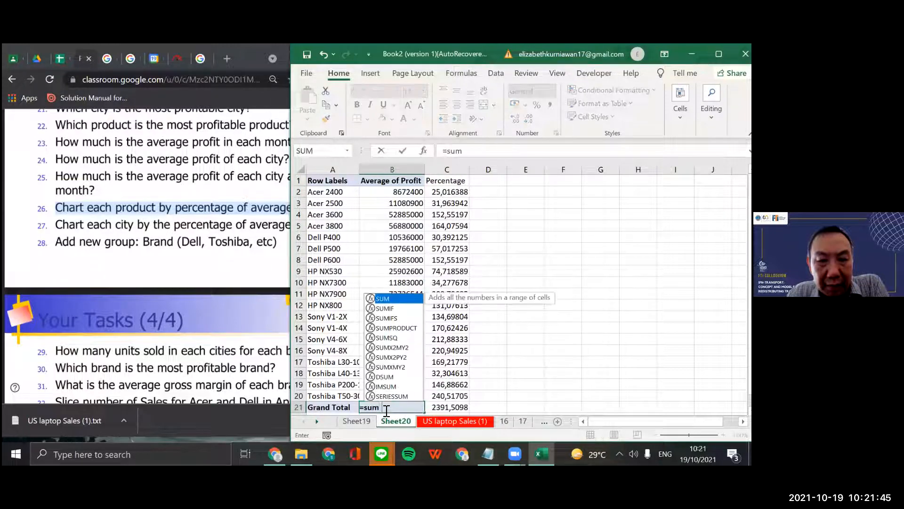
left_click(401, 191)
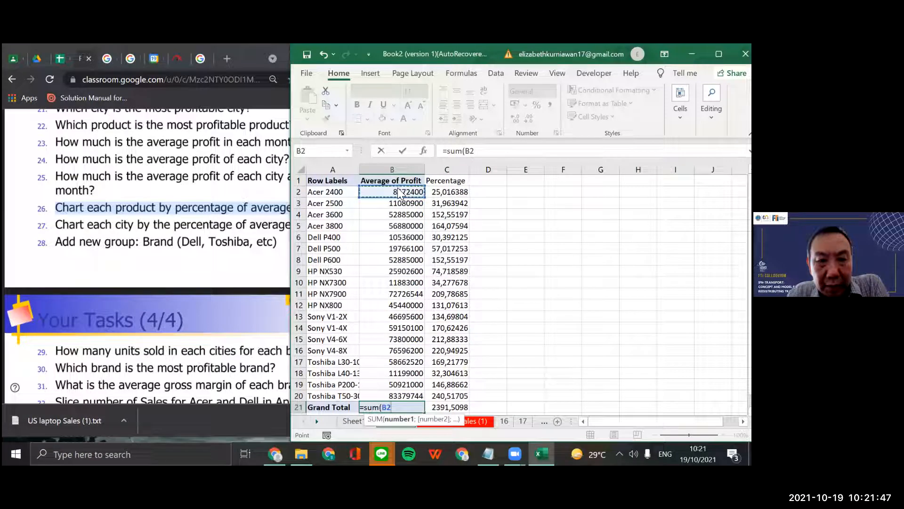
left_click_drag(398, 187, 398, 244)
left_click_drag(405, 190, 403, 397)
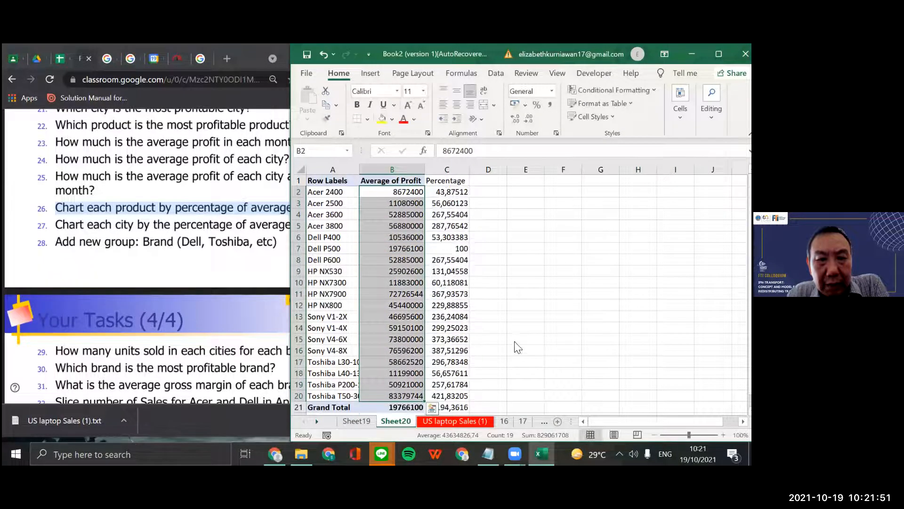
left_click(530, 342)
left_click(404, 414)
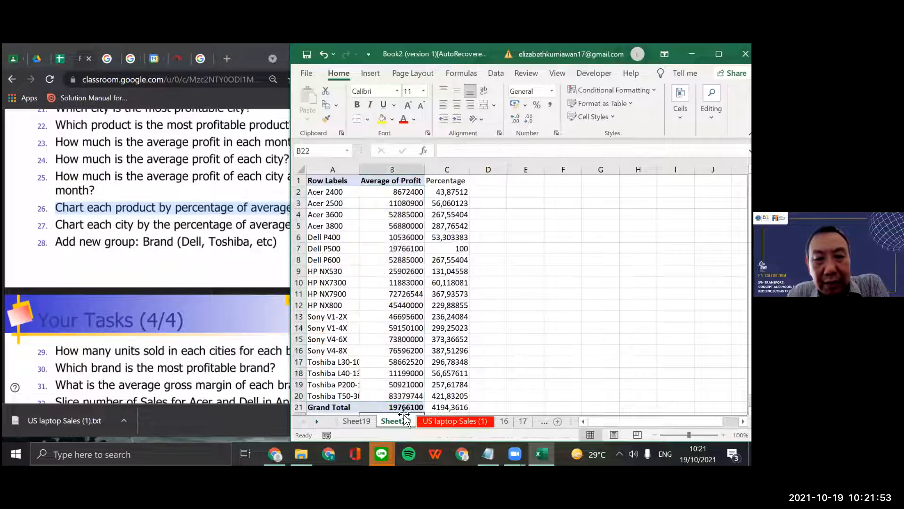
left_click(404, 409)
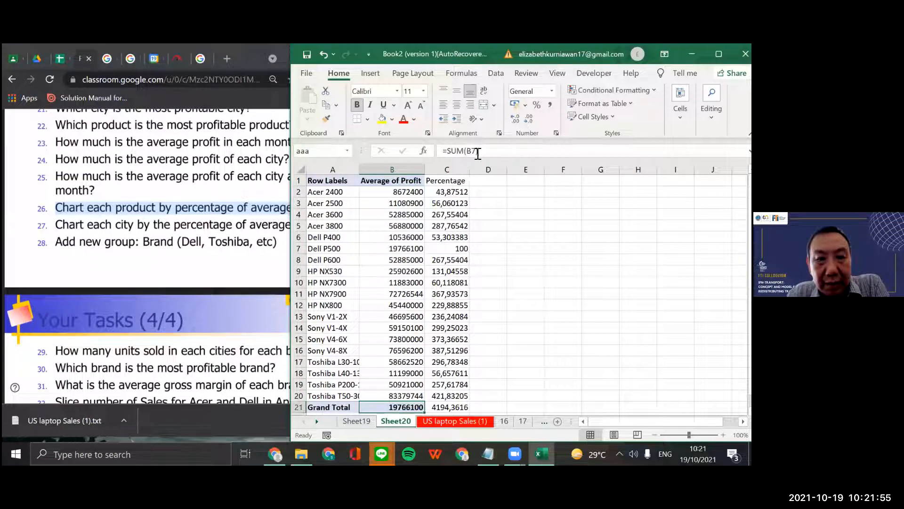
left_click(478, 152)
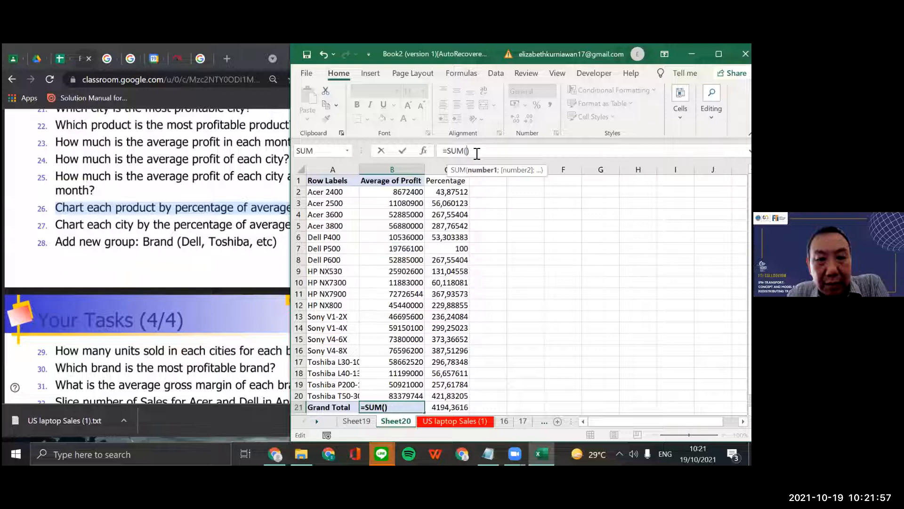
left_click_drag(386, 191, 400, 396)
key("Return")
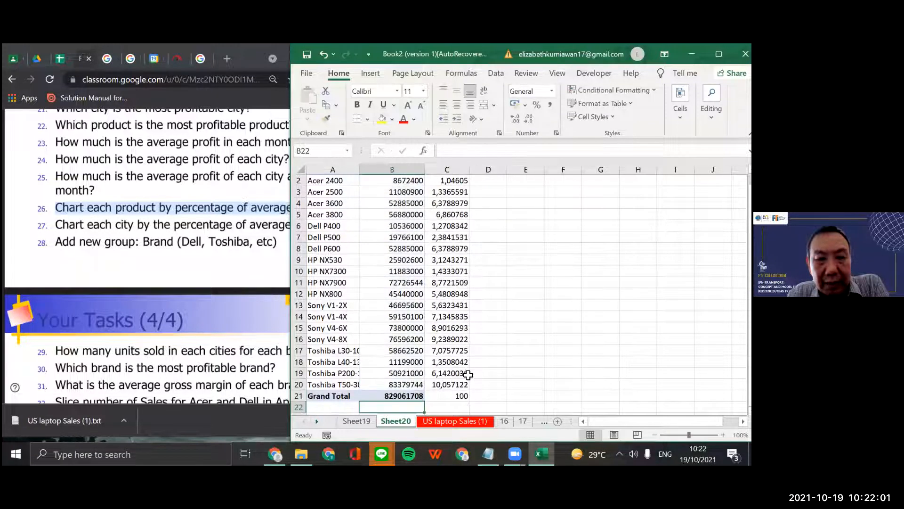
Copy the formatted header cell B1 over C1 and reenter its text as Percentage
left_click(444, 181)
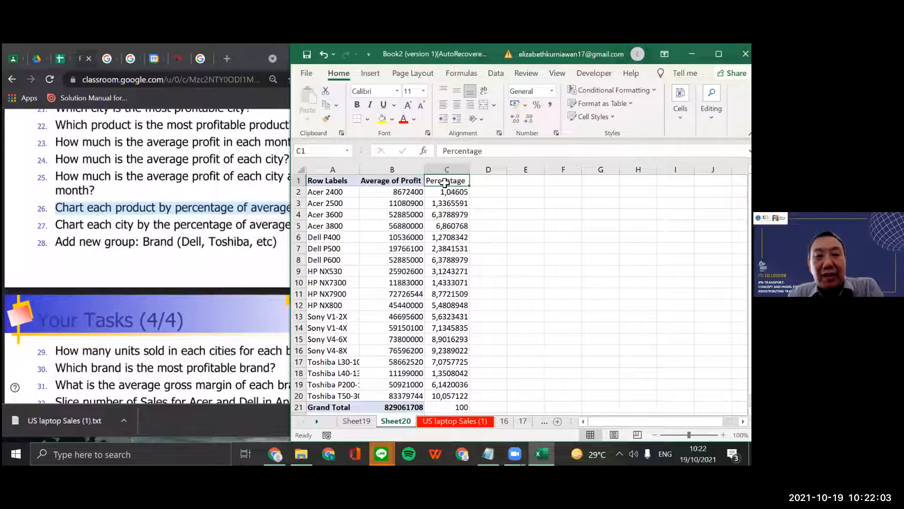
left_click_drag(405, 184, 439, 183)
key("ctrl+c")
left_click(451, 183)
key("ctrl+v")
triple_click(511, 153)
type("Perce")
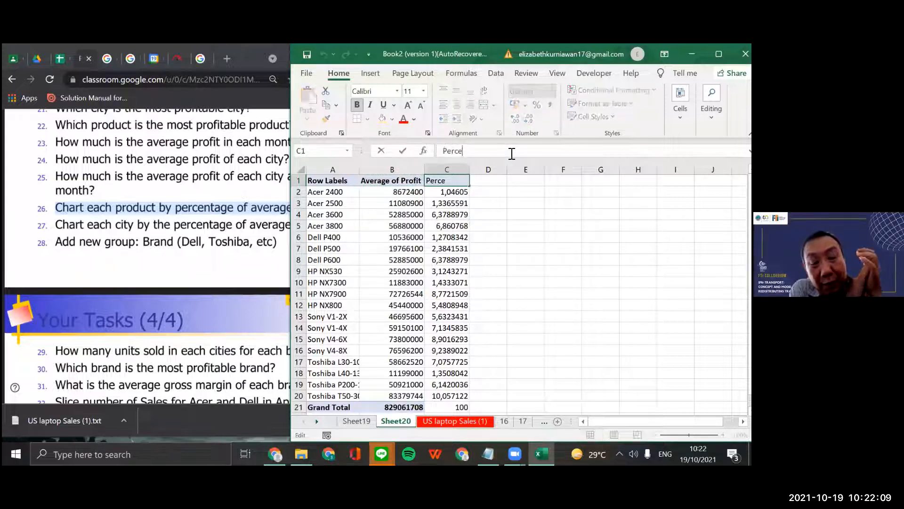
key("BackSpace")
key("BackSpace")
key("BackSpace")
key("BackSpace")
key("BackSpace")
type("Percentage")
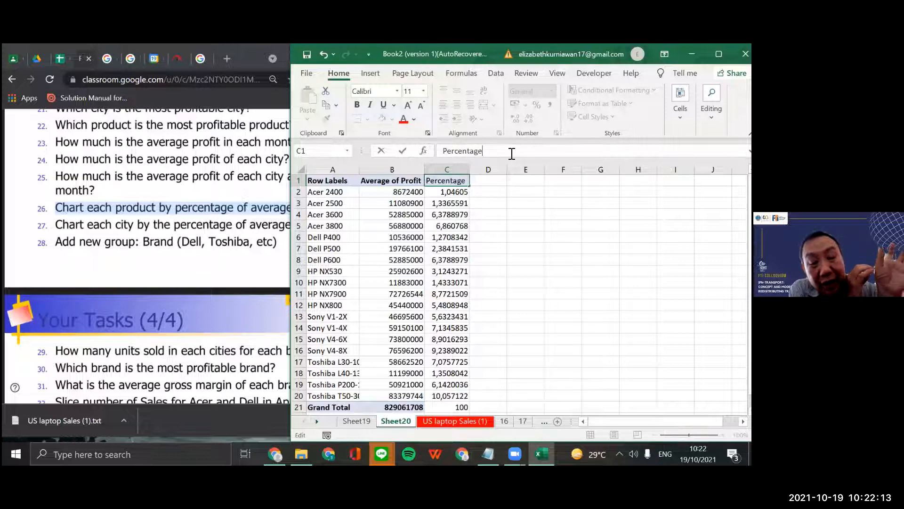
left_click(541, 231)
left_click(460, 184)
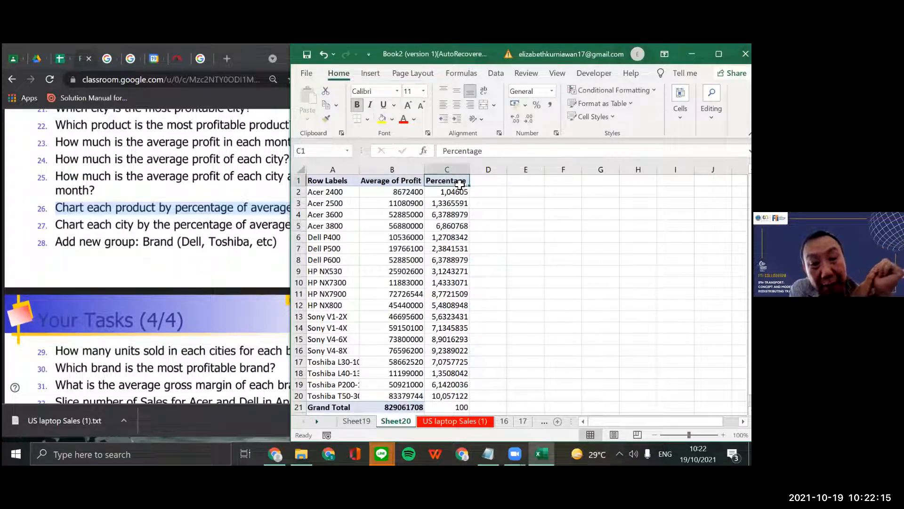
left_click(558, 238)
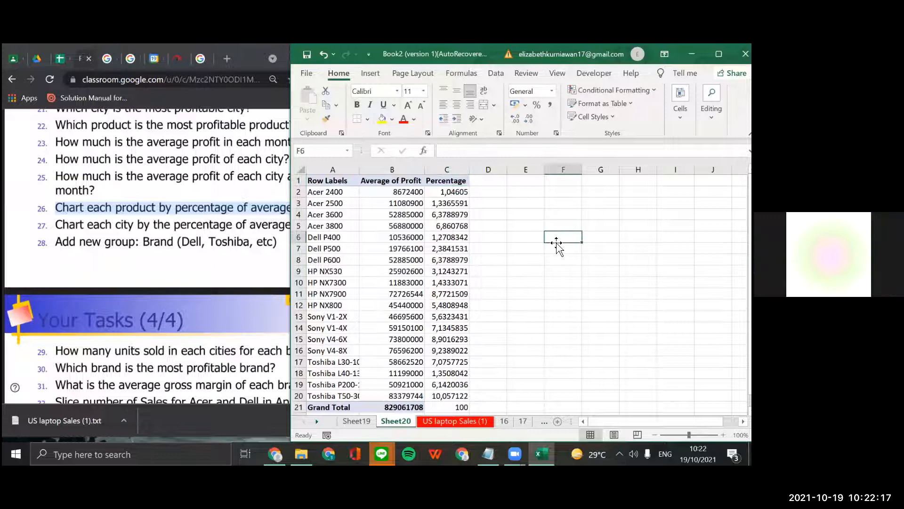
Delete Sheet19 from the workbook permanently
right_click(364, 419)
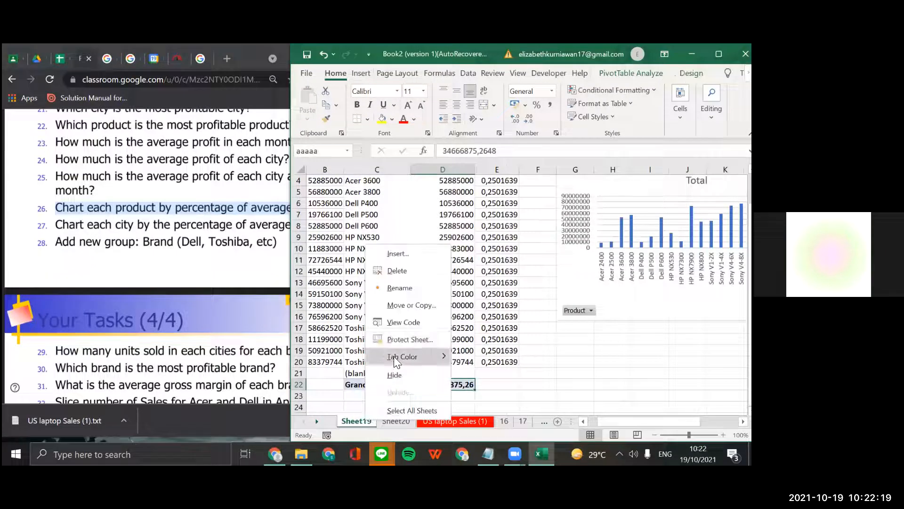
left_click(409, 272)
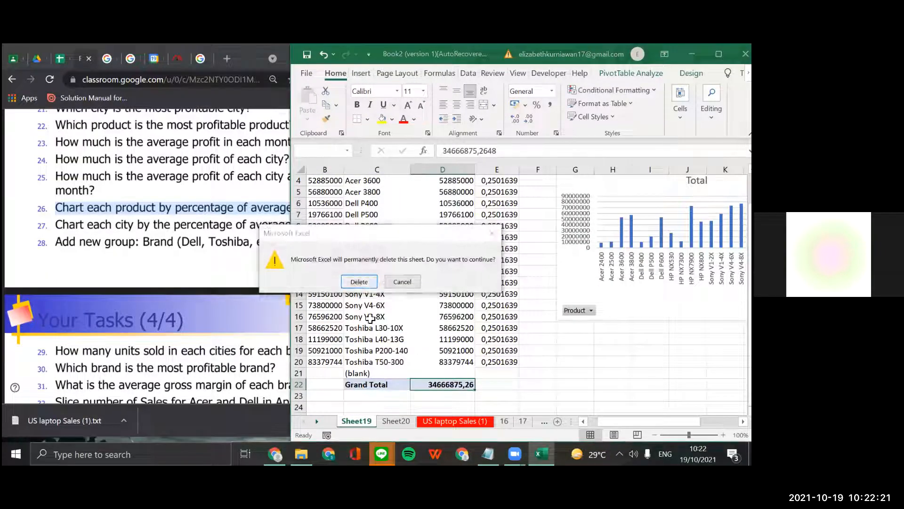
left_click(359, 281)
Rename Sheet20 as 26
right_click(369, 418)
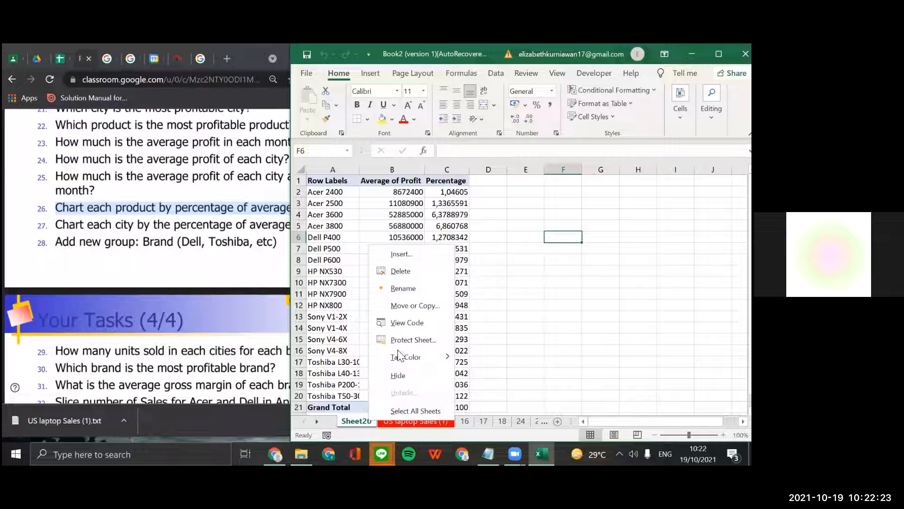
left_click(414, 285)
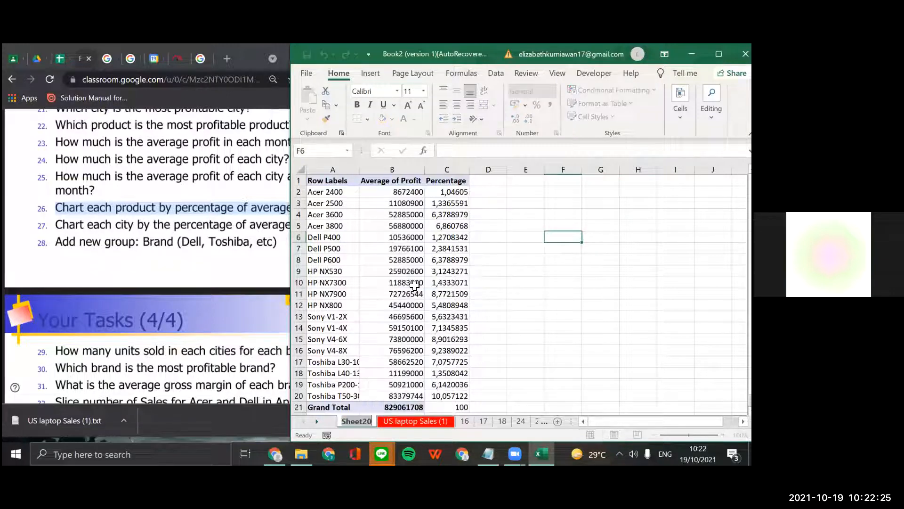
type("26")
key("Return")
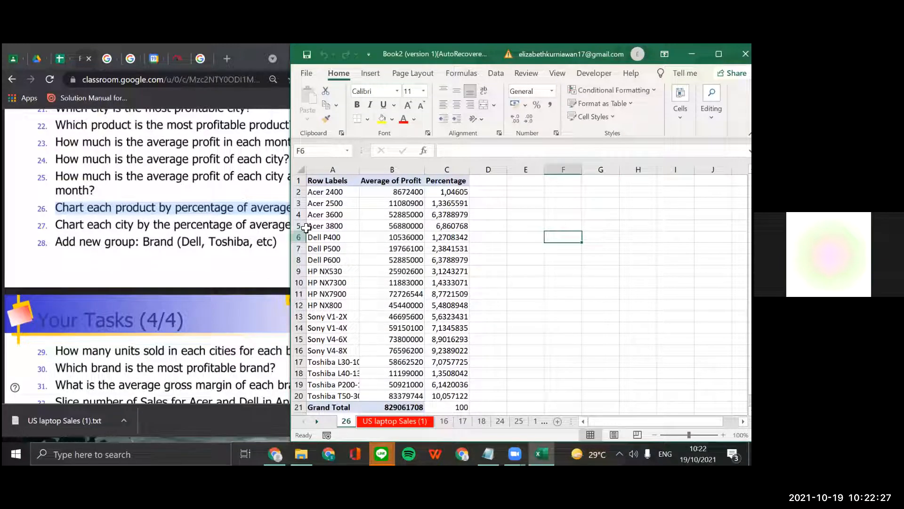
Start inserting a chart based on the product percentages in C2:C20
left_click_drag(451, 191, 438, 396)
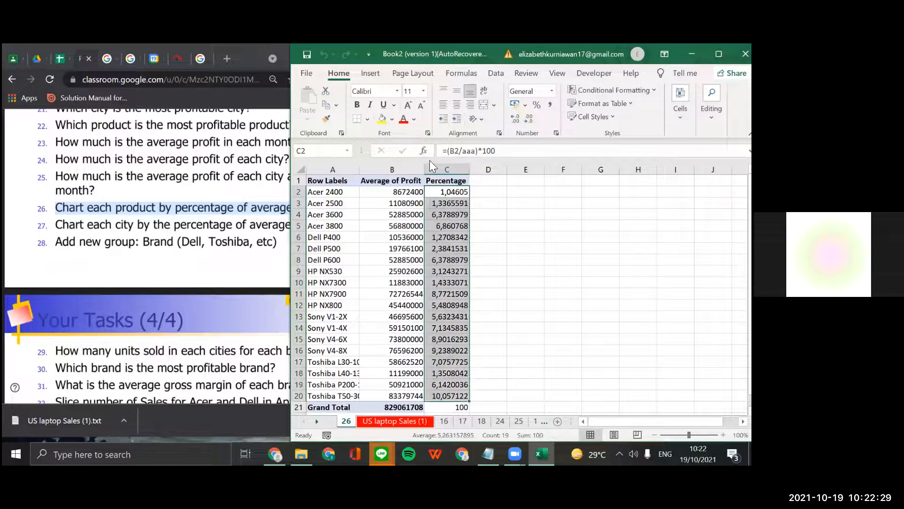
left_click(370, 73)
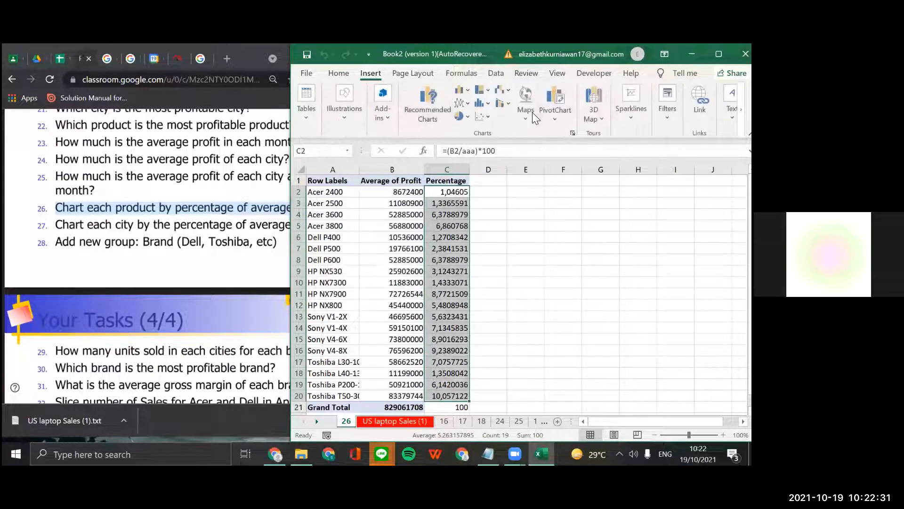